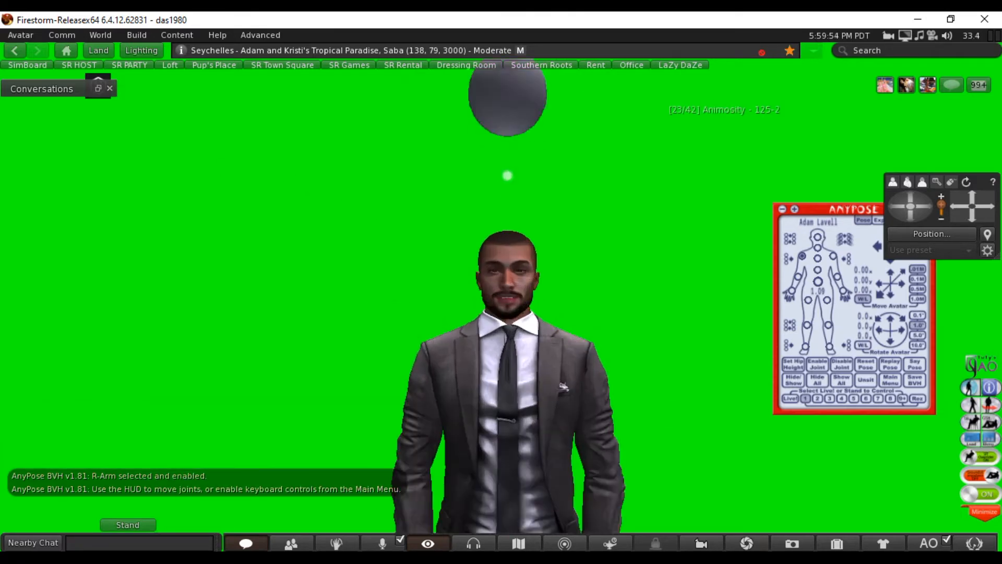
Step: Open the Signature Gianni body HUD and detach the [Deadwool] The Dandy shirt and tie from the avatar
key("ctrl+0")
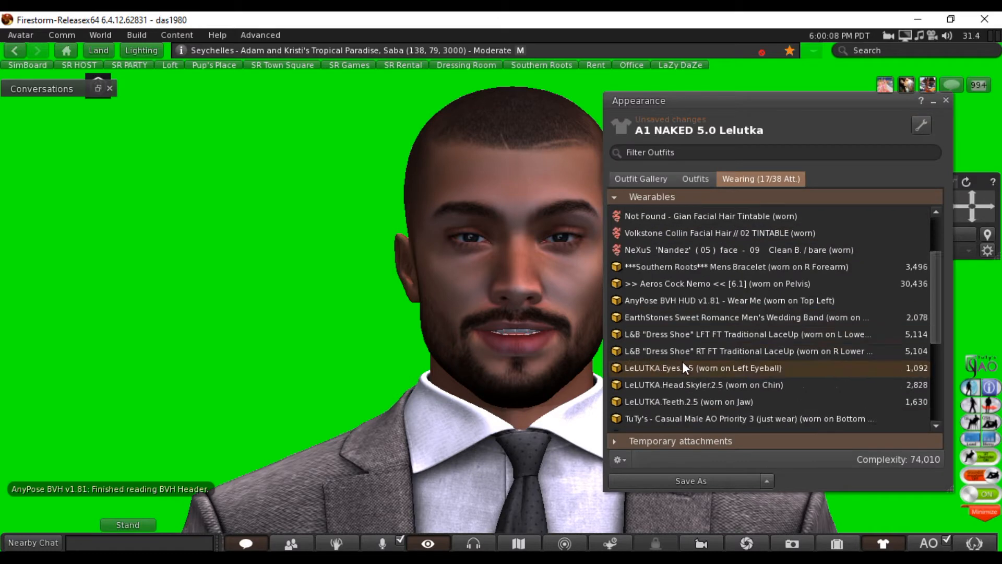
scroll(682, 361, "down", 2)
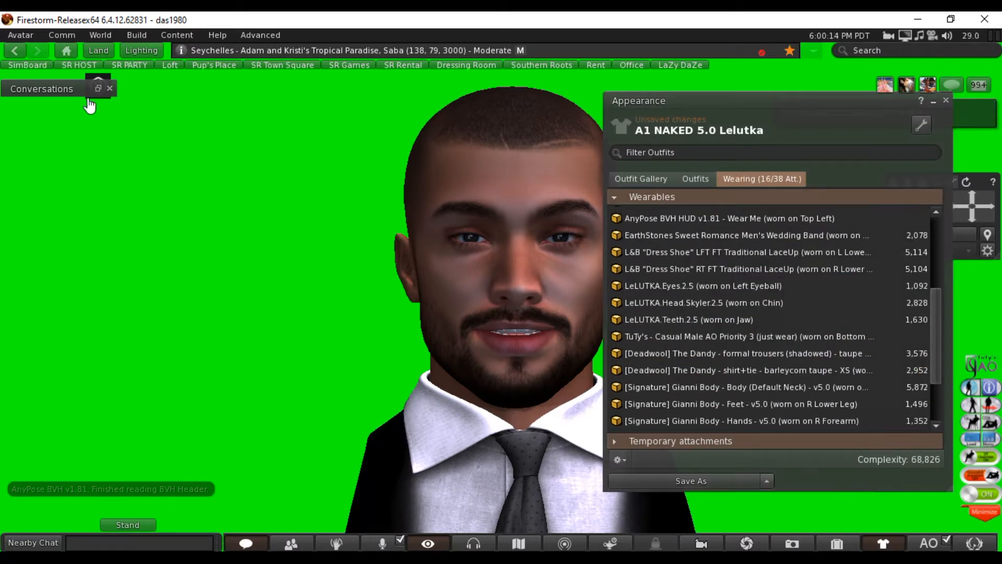
left_click(97, 81)
right_click(679, 371)
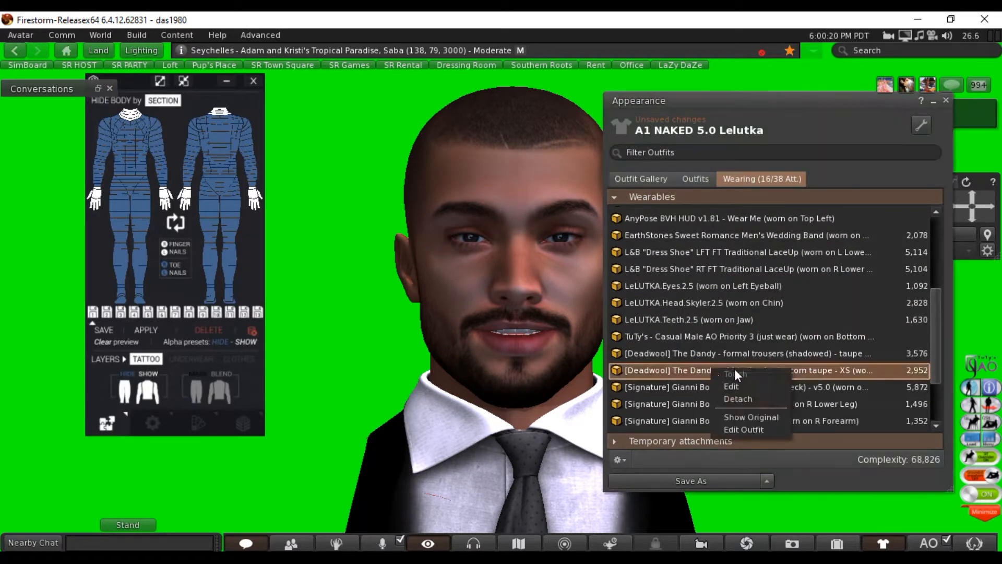
left_click(673, 405)
Step: Unhide the chest, upper arm and upper back sections of the body in the body HUD
left_click(125, 125)
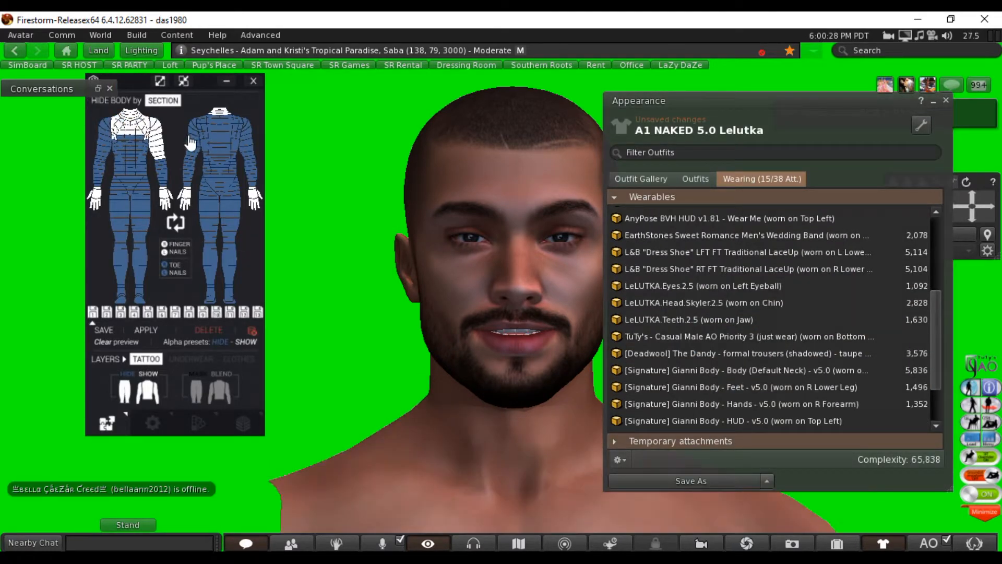
left_click(231, 127)
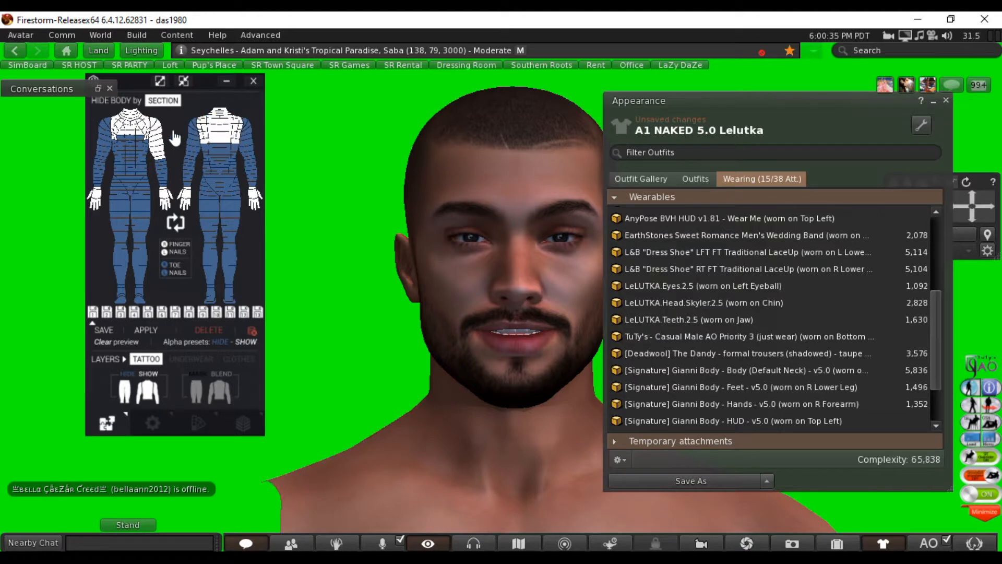
left_click(200, 132)
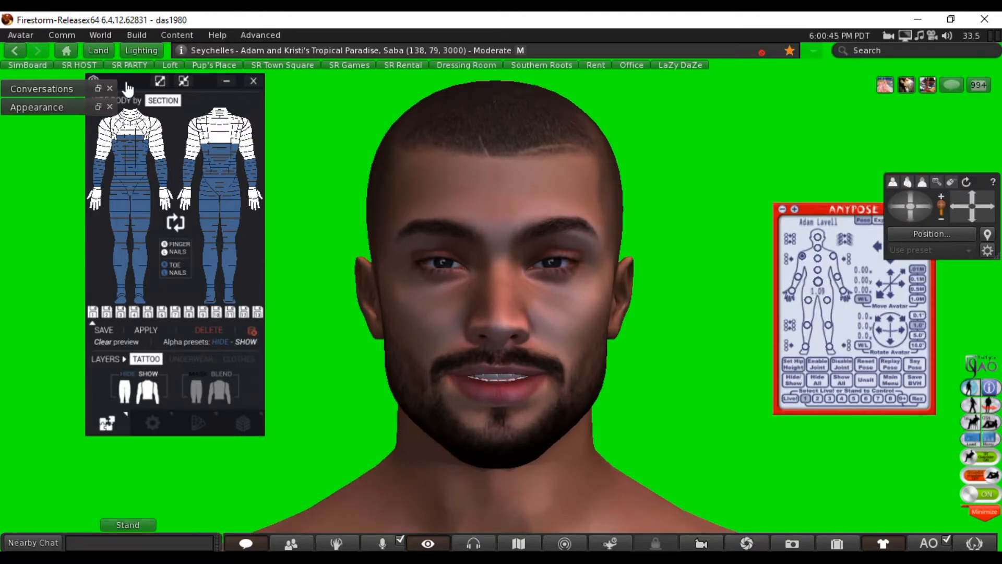
Step: Add the LeLutka head HUD from the "A1 NAKED 5.0 Lelutka with nips" outfit and switch the Smile II mouth animation to a neutral closed-mouth expression
left_click(882, 543)
left_click(695, 178)
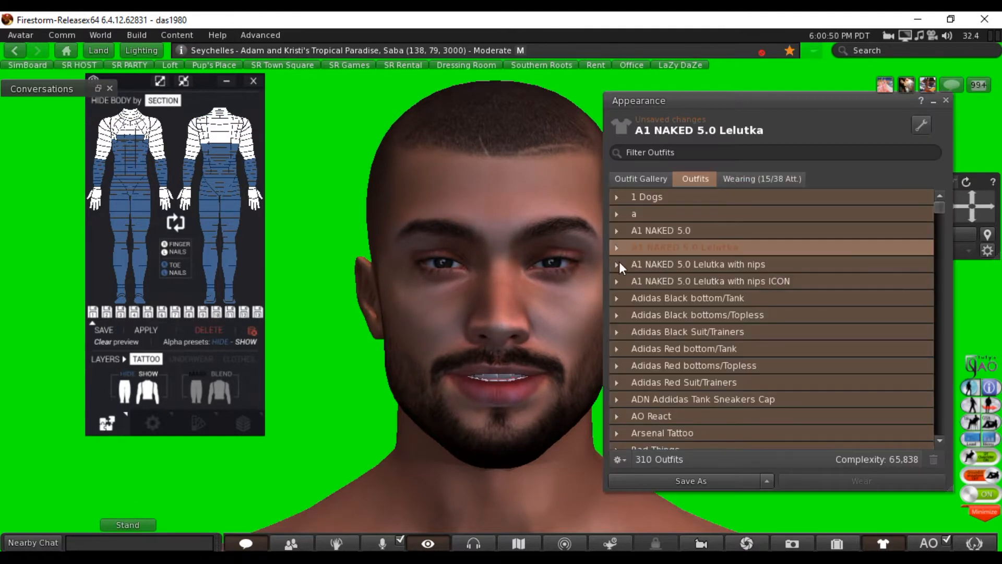
left_click(619, 261)
right_click(664, 376)
left_click(700, 395)
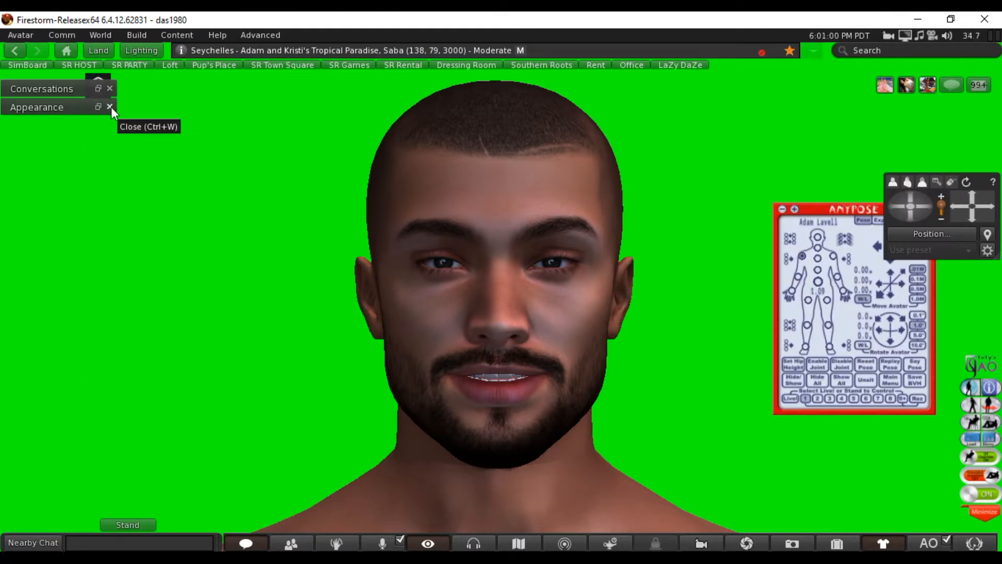
left_click(141, 318)
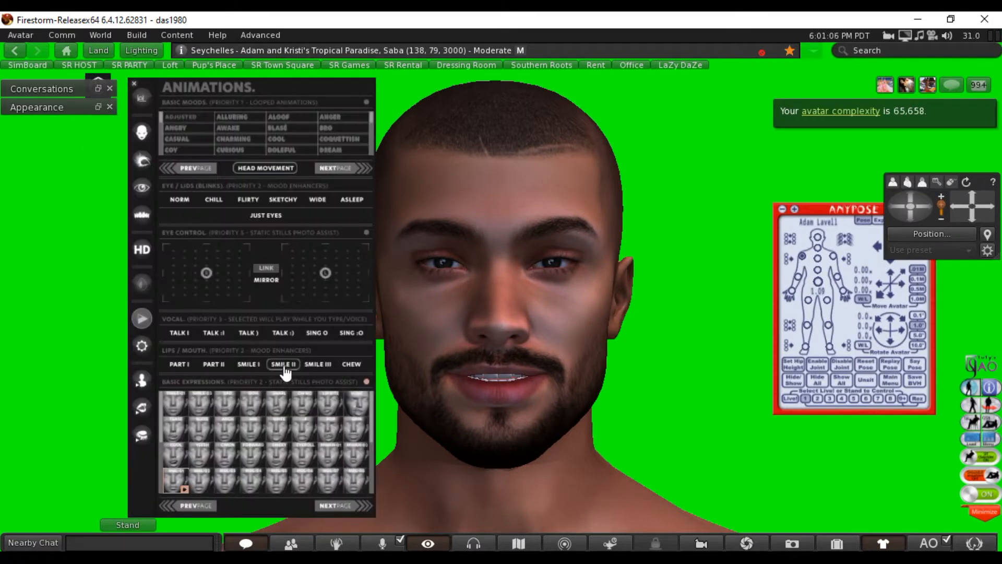
left_click(268, 405)
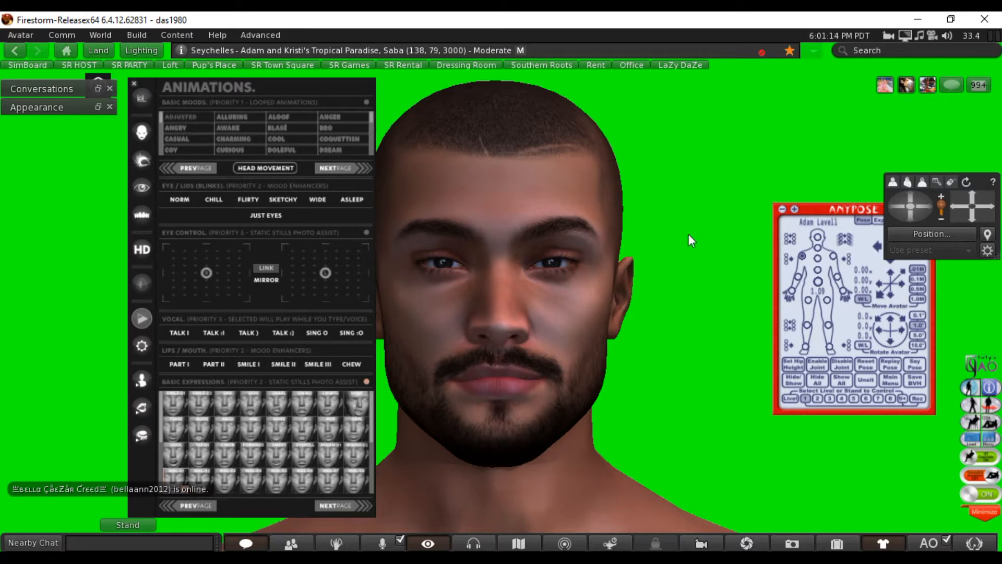
right_click(688, 233)
left_click(714, 270)
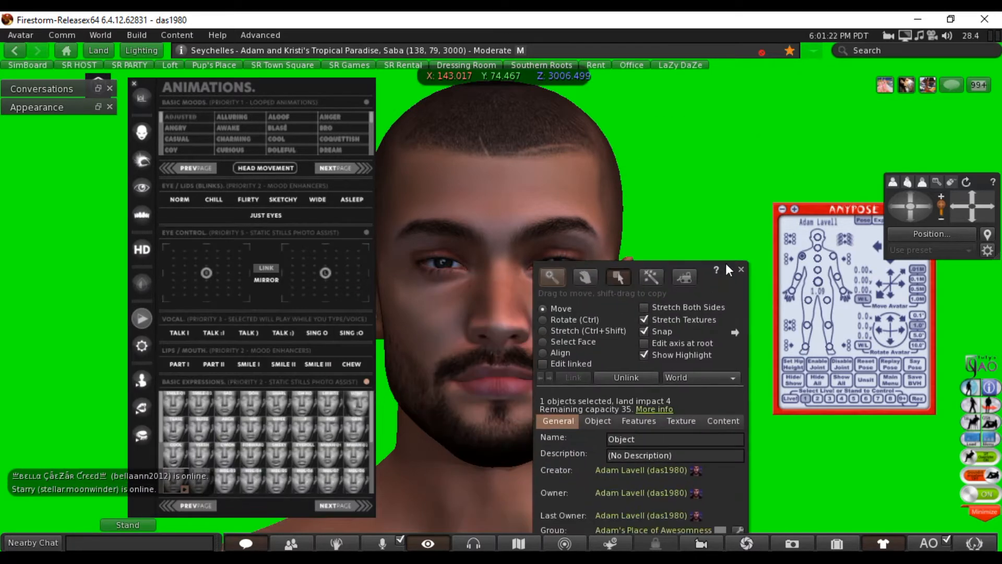
left_click(738, 266)
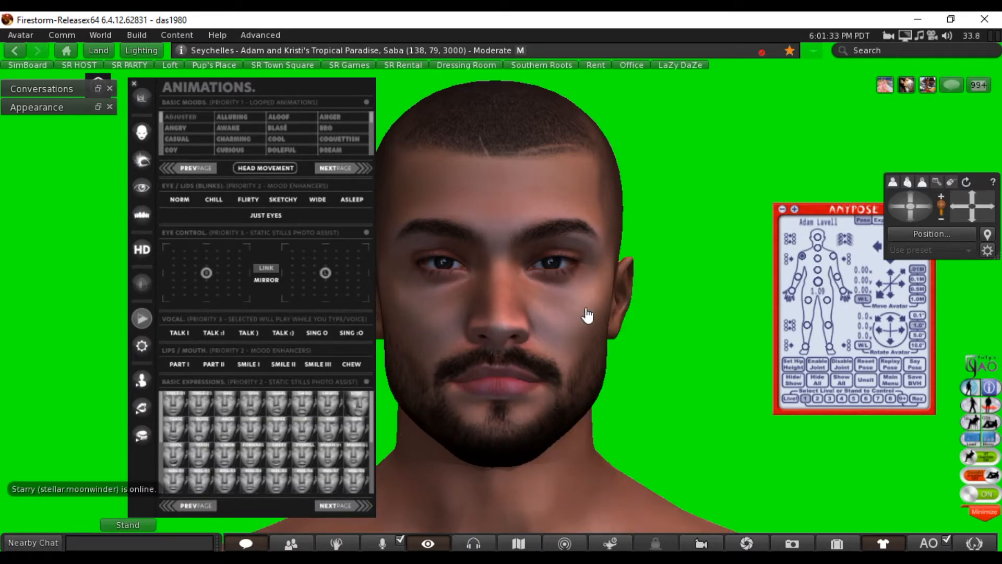
Step: Search the inventory for "axis hud" and add the LeLutka Axis HUD Face from the Photography folder to the avatar
left_click(837, 543)
type("a")
type("xis hud")
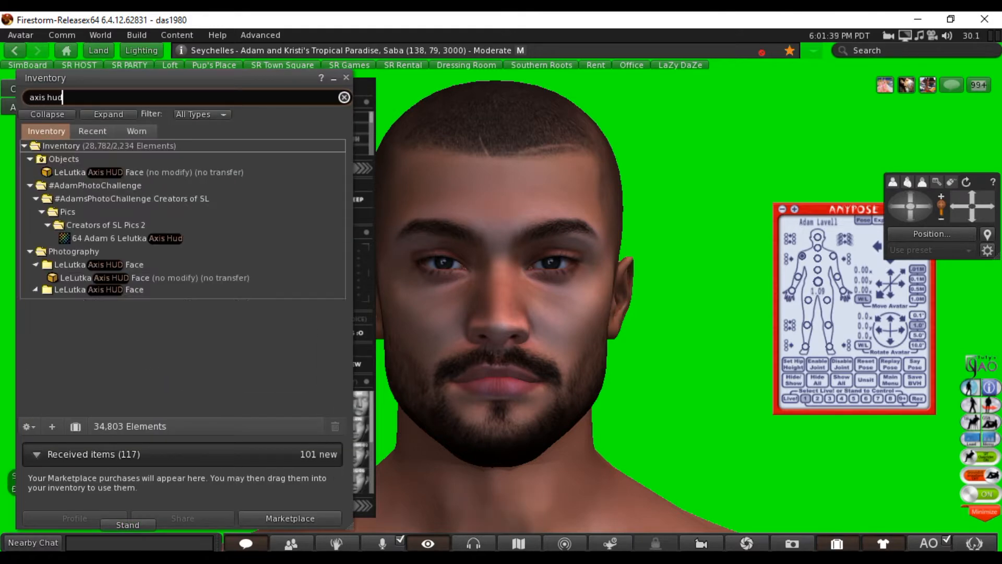
right_click(119, 302)
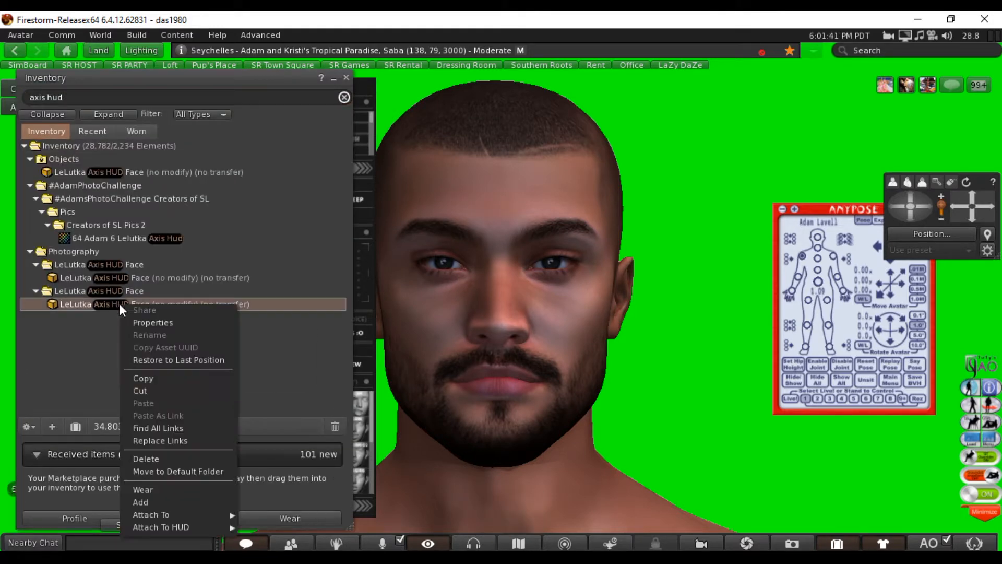
left_click(154, 502)
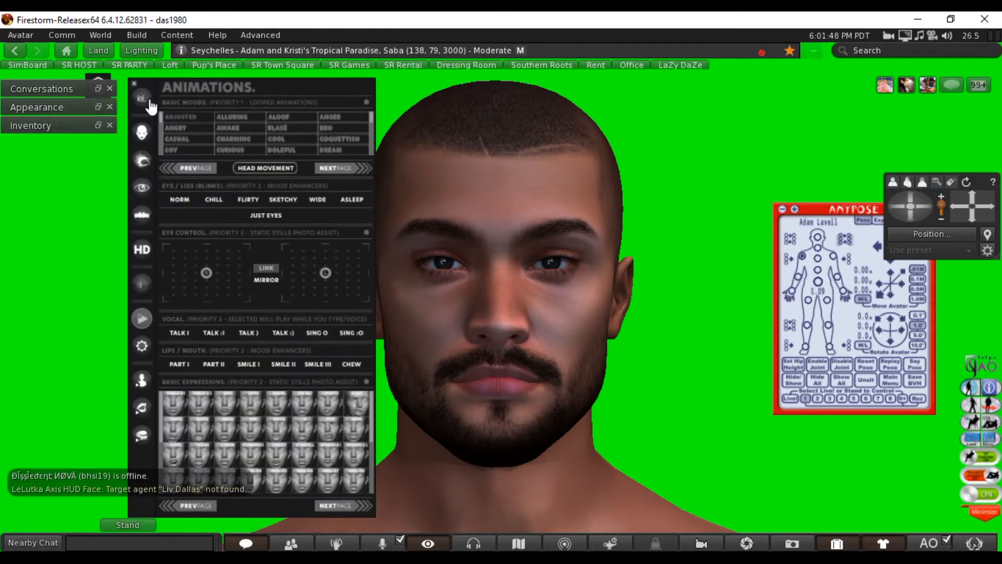
Step: Minimise the LeLutka head HUD and set the avatar's jaw position in the Axis HUD
left_click(150, 105)
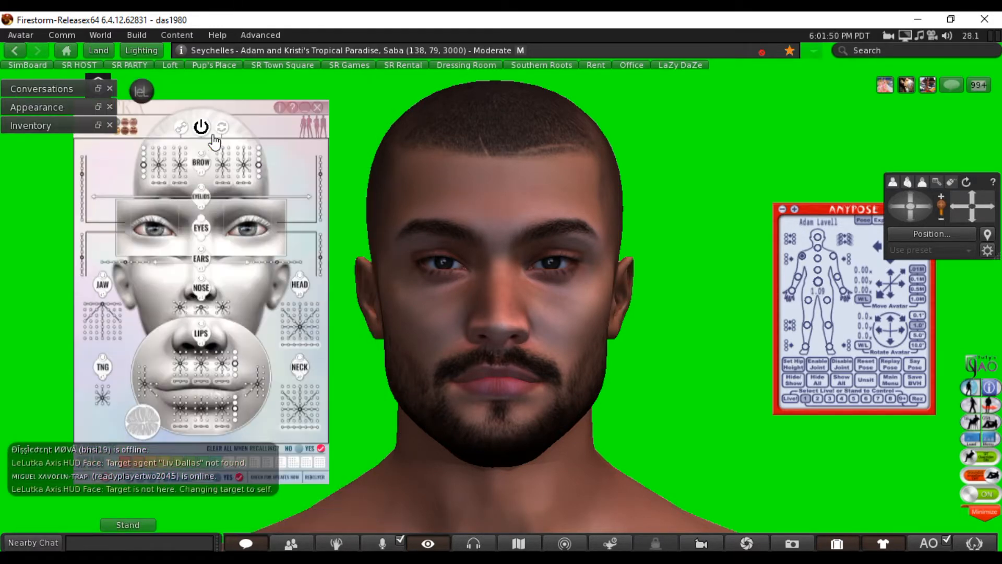
left_click(102, 307)
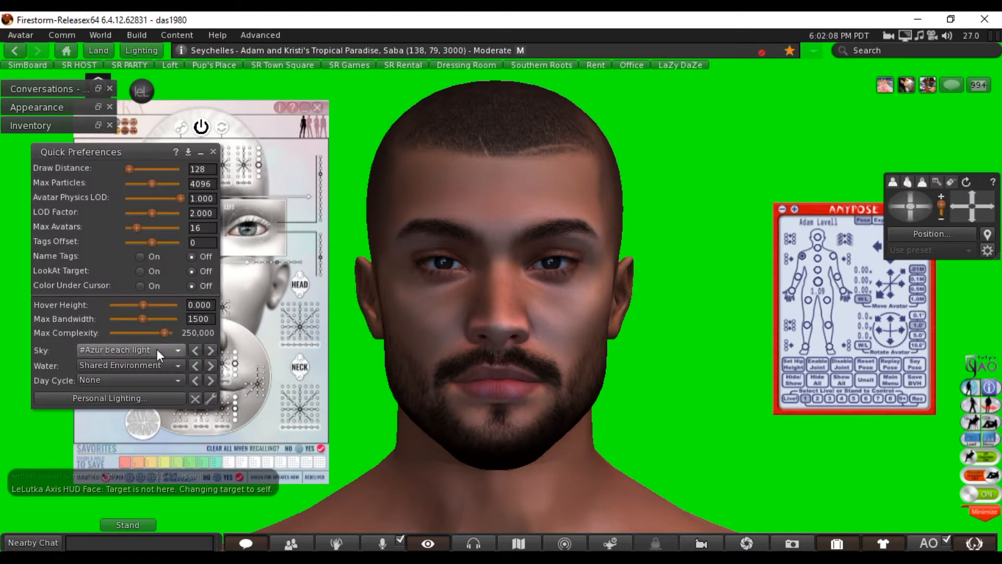
Step: Change the sky from #Azur beach light to one of the #Swain - Portrait Lighting presets
left_click(156, 348)
scroll(208, 233, "up", 3)
scroll(211, 230, "down", 8)
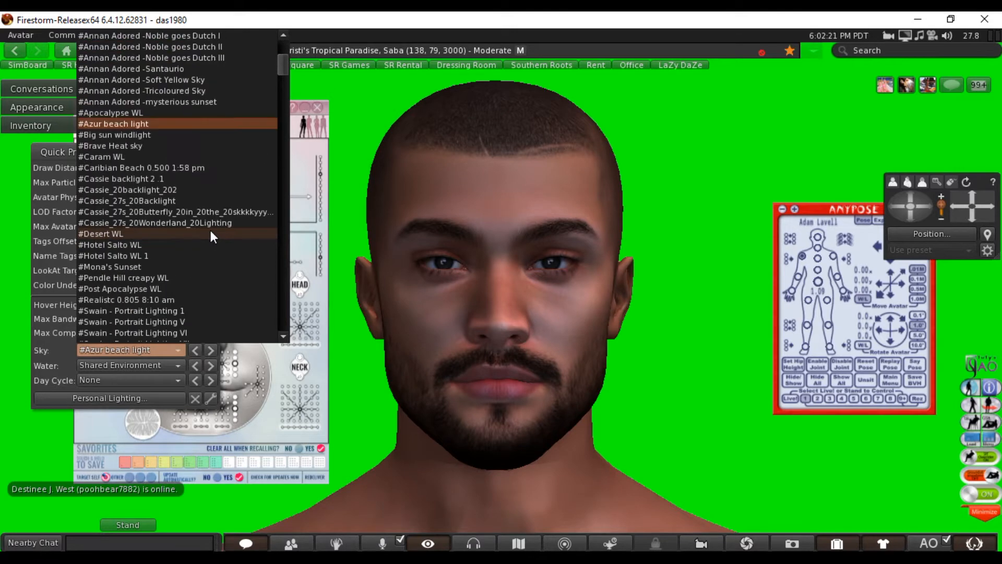
scroll(211, 231, "up", 4)
scroll(214, 240, "down", 12)
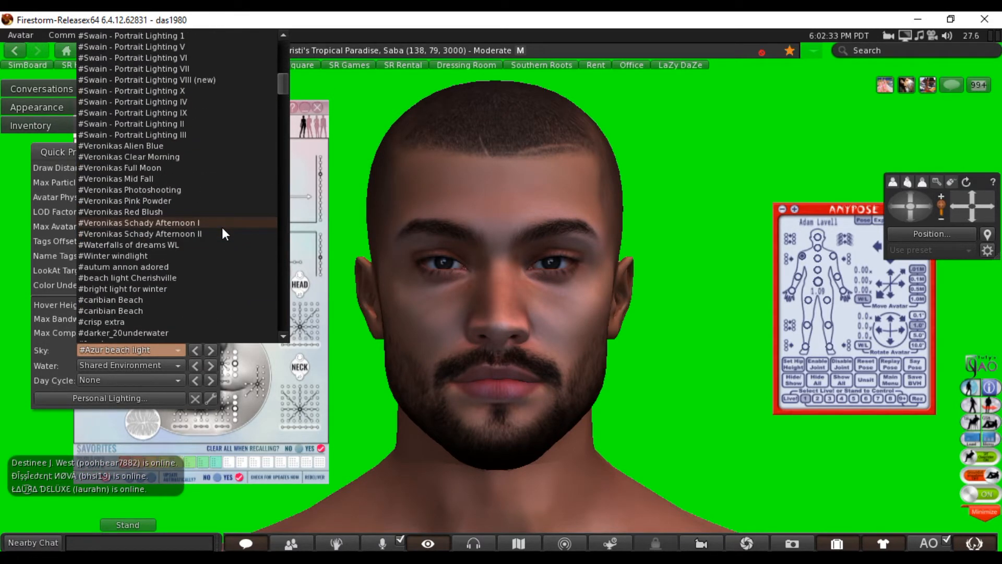
scroll(222, 227, "up", 3)
left_click(149, 100)
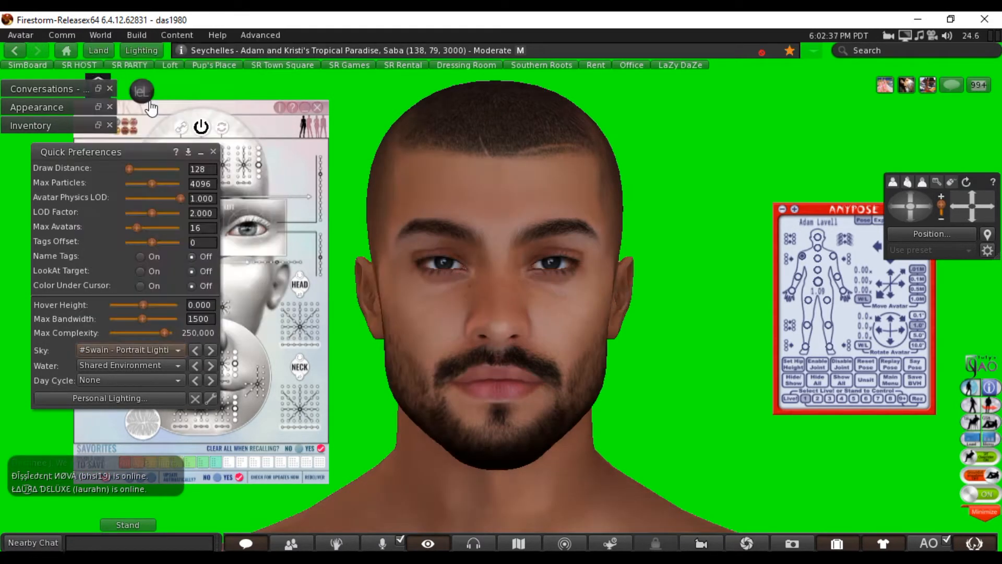
Step: Compare the #Swain - Portrait Lighting V, VI and VII skies and apply #Swain - Portrait Lighting VIII (new)
left_click(154, 352)
left_click(138, 68)
left_click(136, 354)
left_click(156, 79)
left_click(143, 349)
left_click(152, 91)
left_click(149, 350)
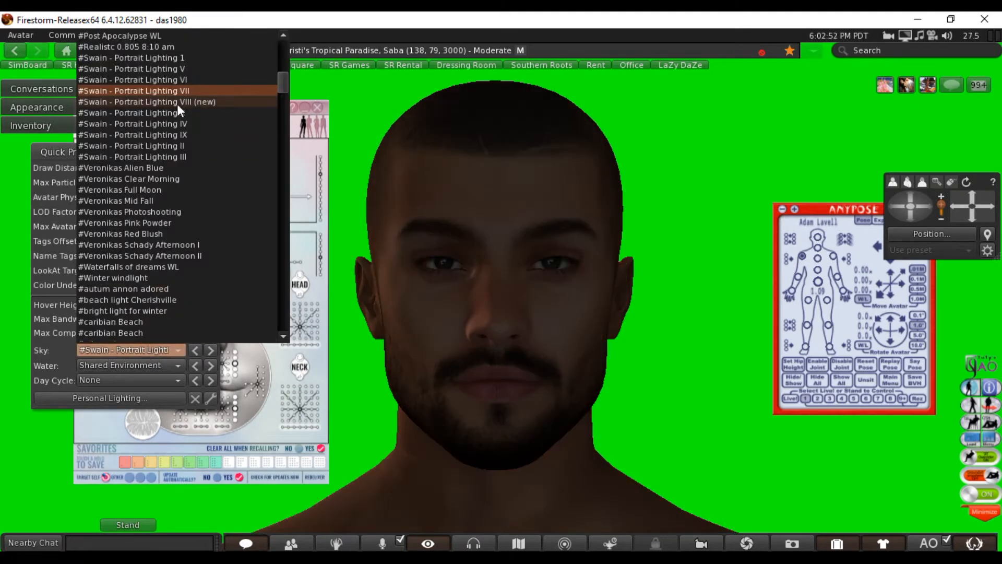
left_click(165, 103)
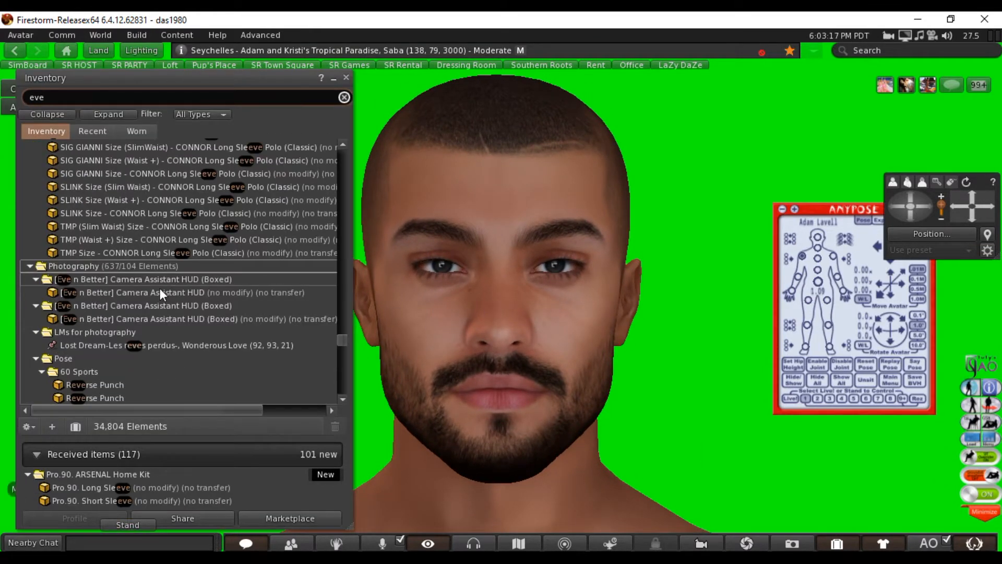
Step: Attach the [Eve n Better] Camera Assistant HUD from the inventory and close the Quick Preferences and Inventory windows
right_click(149, 280)
right_click(107, 291)
left_click(123, 489)
left_click(333, 77)
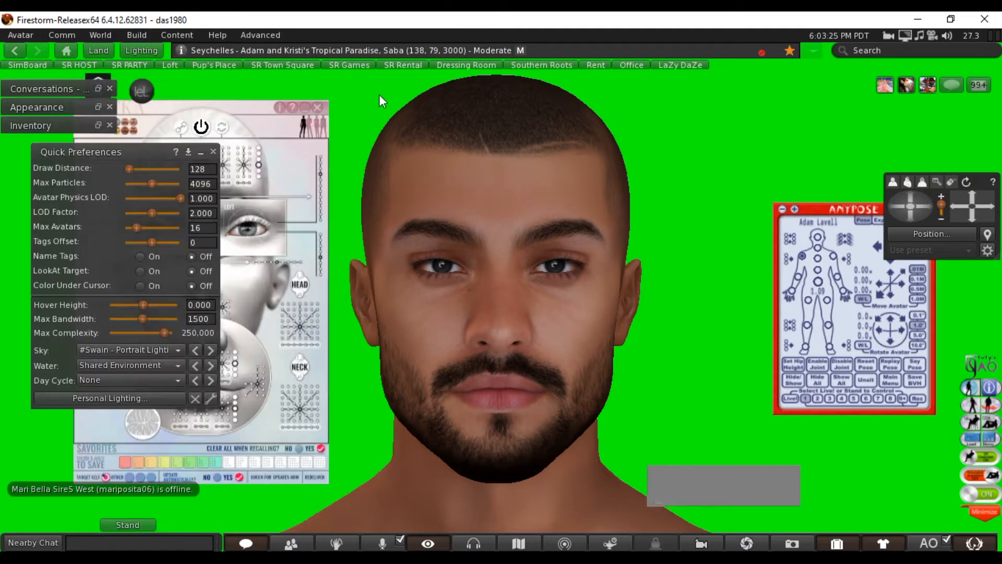
left_click(214, 150)
left_click(109, 125)
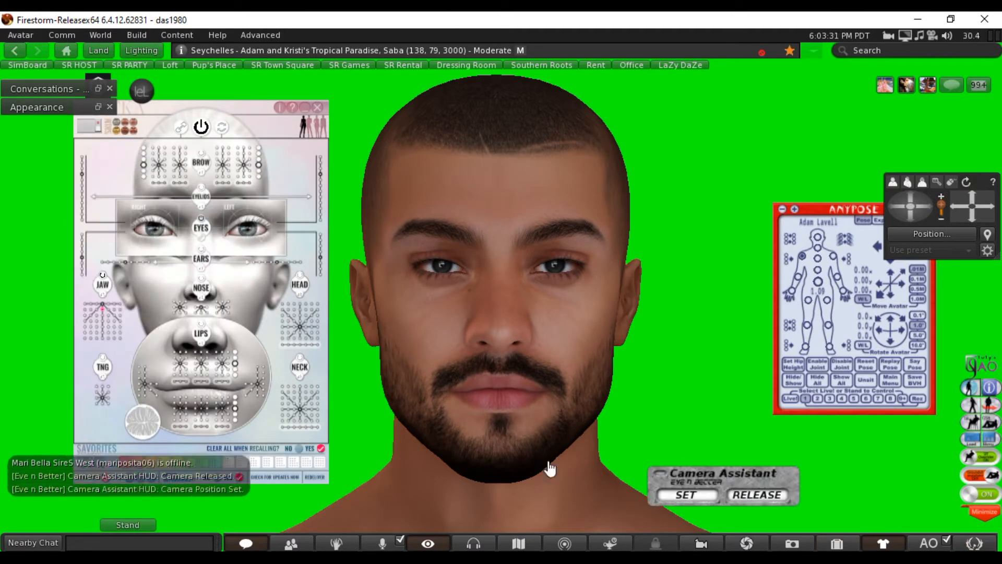
Step: Readjust the avatar's jaw in the Axis HUD and minimise that HUD
key("Escape")
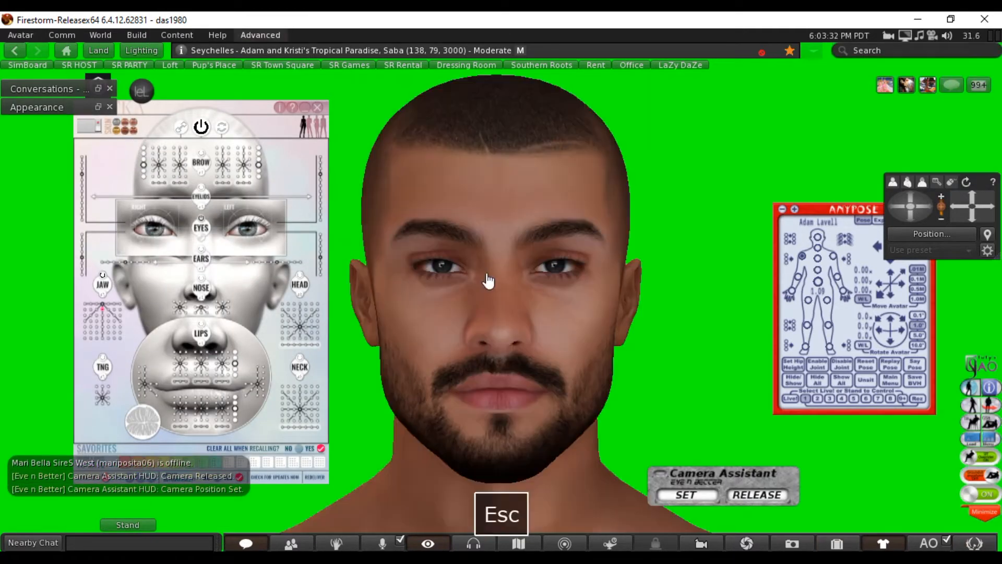
left_click(102, 314)
left_click(103, 309)
left_click(304, 107)
Step: Reframe the face front-on, release the stored camera and set the new camera position with the Camera Assistant
left_click_drag(507, 333, 502, 310)
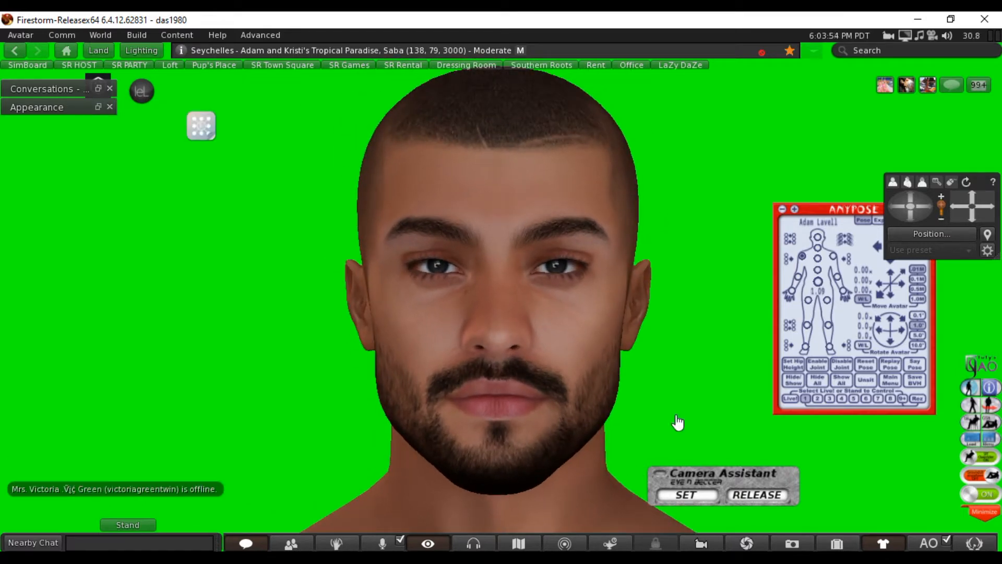
left_click(752, 498)
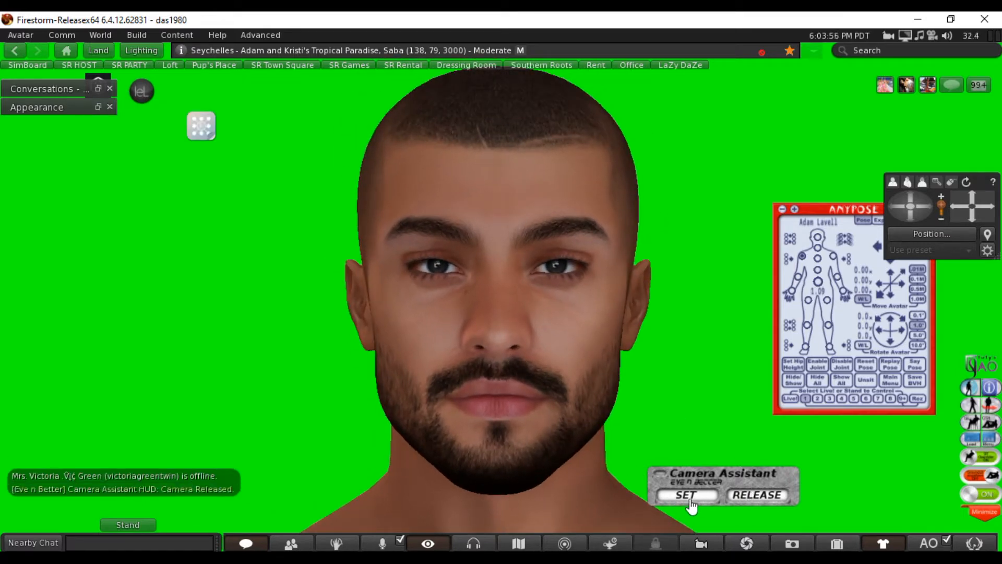
left_click(688, 498)
key("Escape")
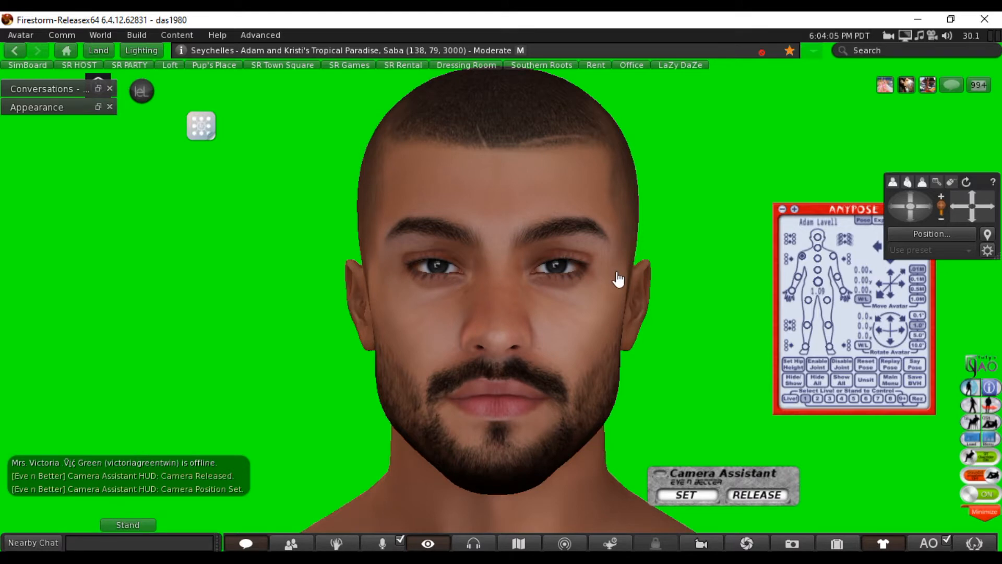
Step: Open the snapshot tool and set the custom image height to 4000 for a 4000 x 4000 capture
left_click(846, 544)
left_click(845, 544)
left_click(794, 543)
left_click(168, 408)
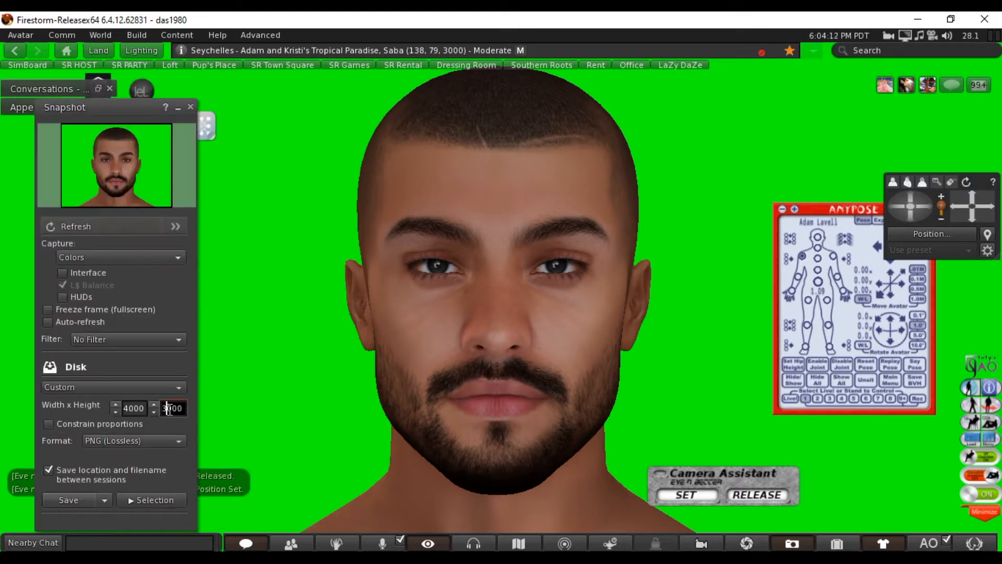
key("Return")
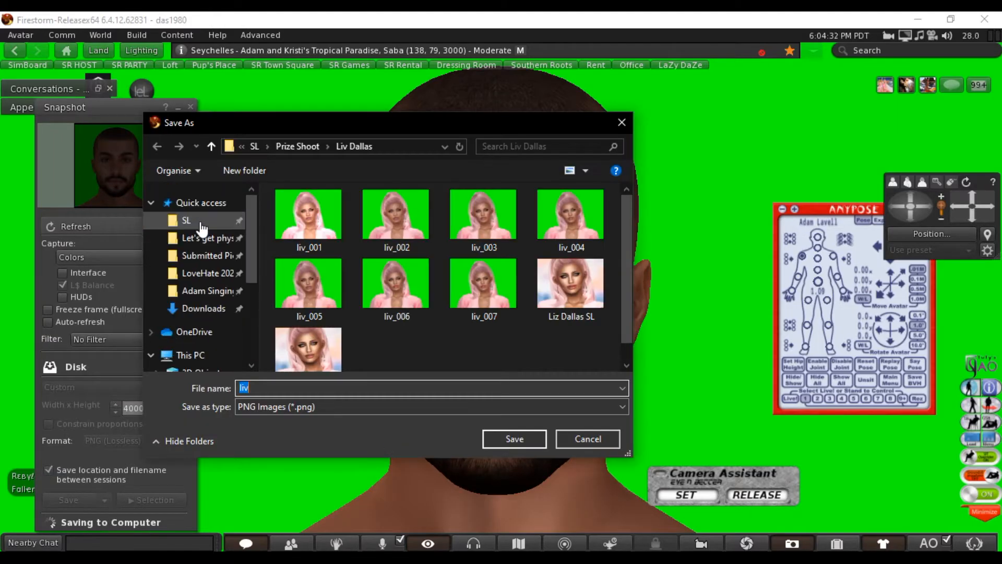
Step: Create a new folder named Surrealism inside SL > SundayFunday and open it as the snapshot's save location
left_click(202, 228)
scroll(441, 265, "down", 10)
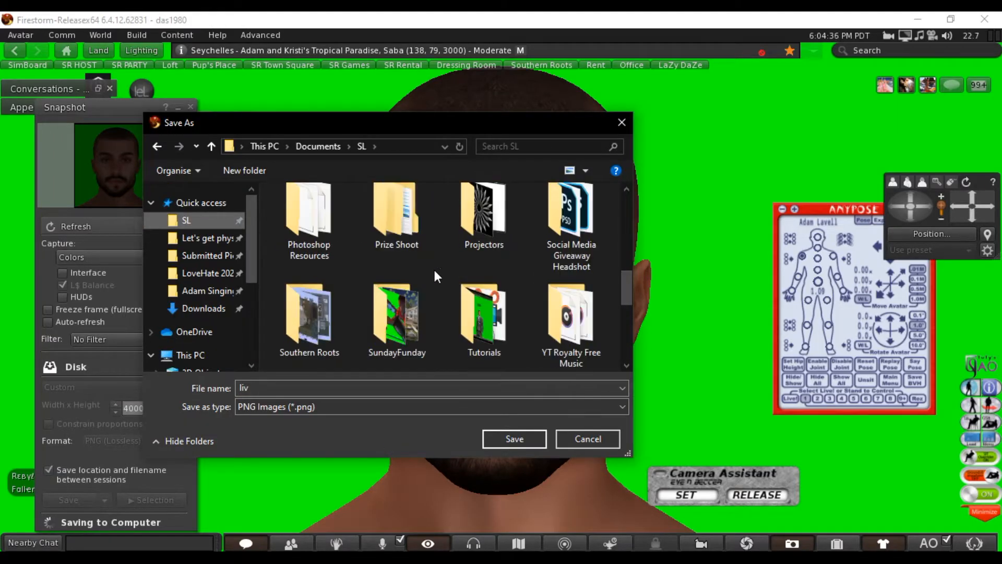
double_click(392, 334)
left_click(269, 170)
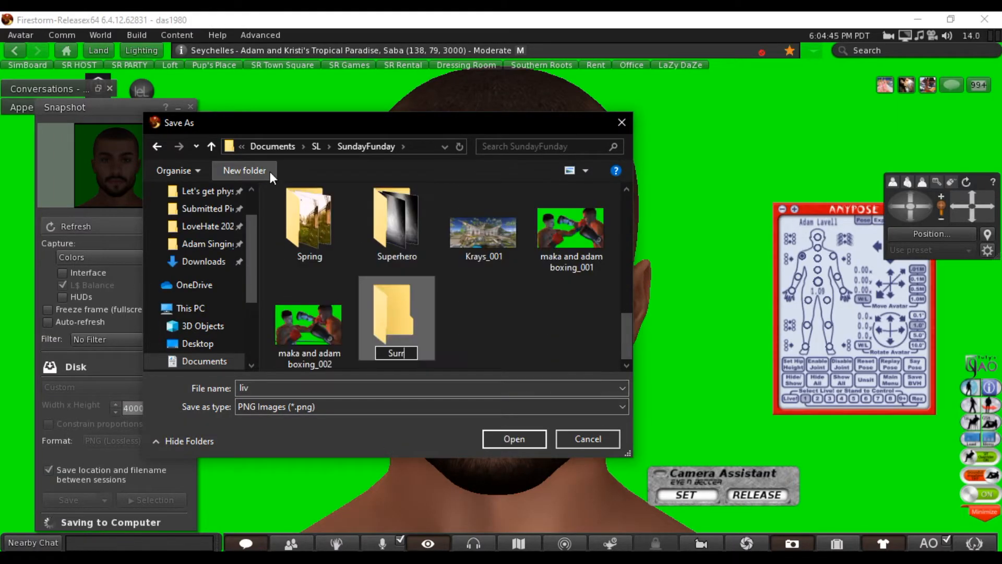
type("Surrealism")
key("Return")
key("Return")
Step: Name the snapshot file "Sur" and save it as a PNG image
double_click(248, 387)
type("Sur")
key("Return")
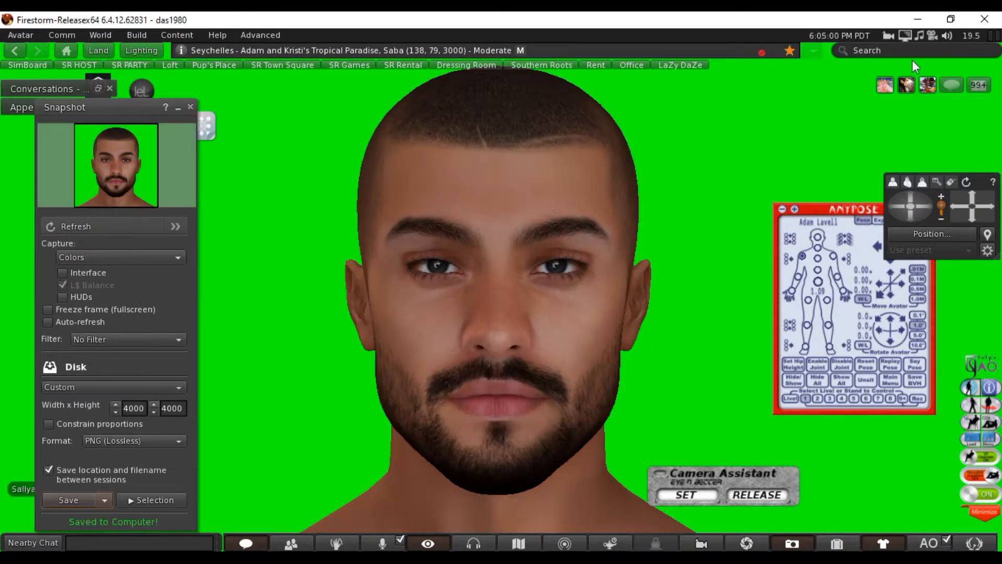
Step: Open the quick preferences, minimize the snapshot window and try other Swain - Portrait Lighting sky presets on the avatar
mouse_move(905, 36)
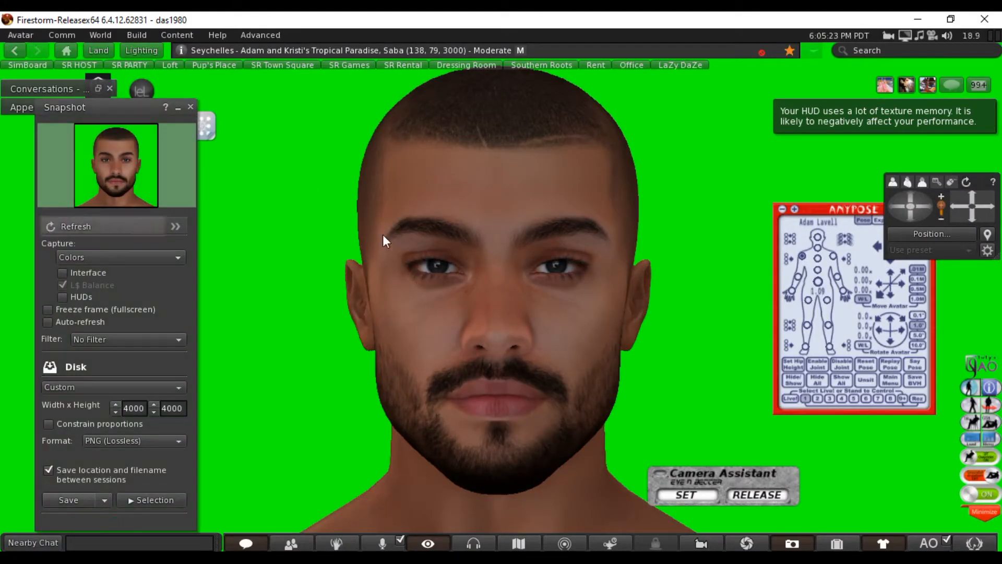
left_click(962, 545)
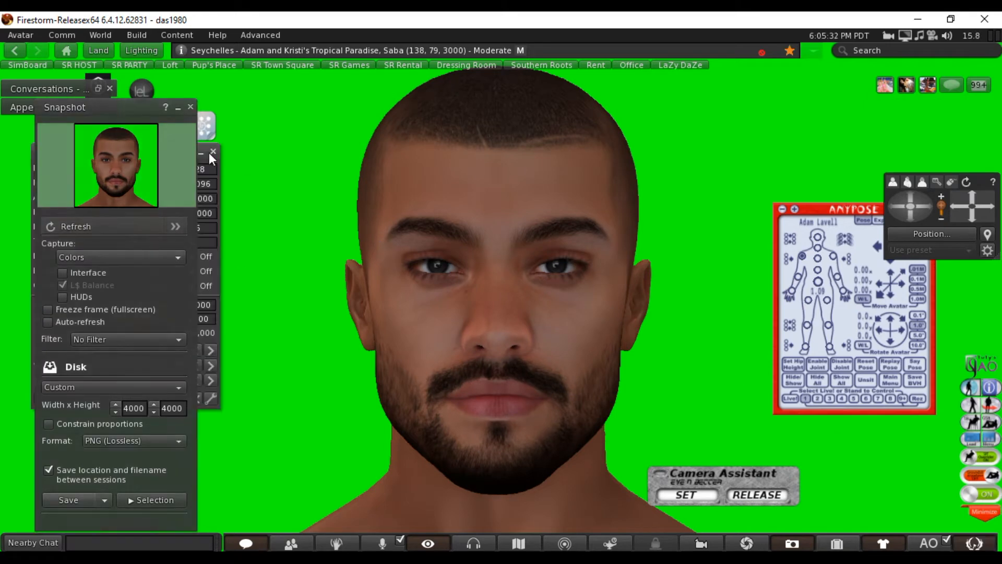
left_click(177, 106)
left_click(142, 351)
scroll(174, 308, "down", 1)
left_click(175, 310)
left_click(171, 348)
left_click(172, 322)
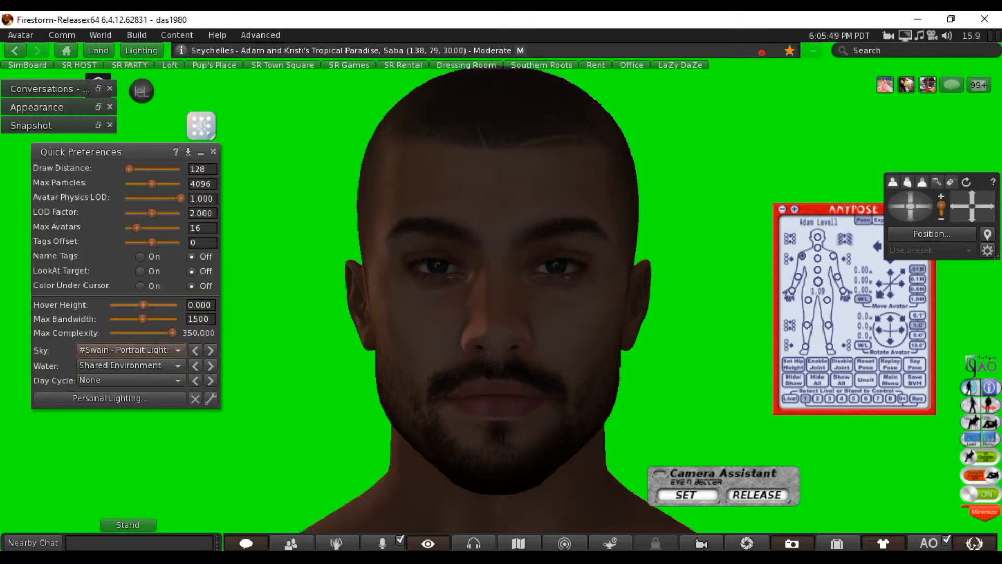
Step: Highlight transparent objects and inspect the hidden objects around the avatar and green screen before returning to the face view
scroll(510, 257, "down", 8)
key("ctrl+alt+t")
scroll(510, 257, "down", 5)
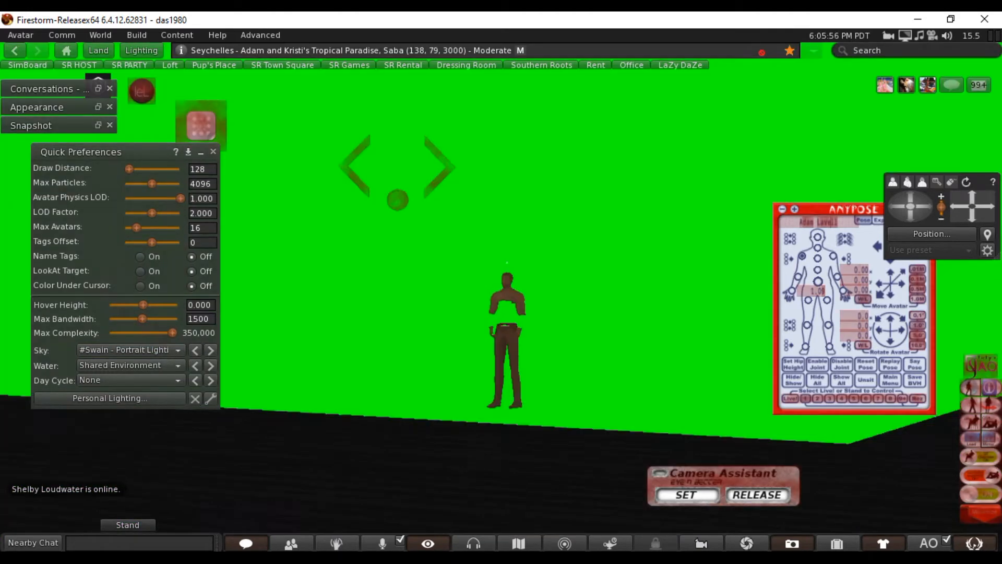
left_click_drag(507, 263, 499, 366)
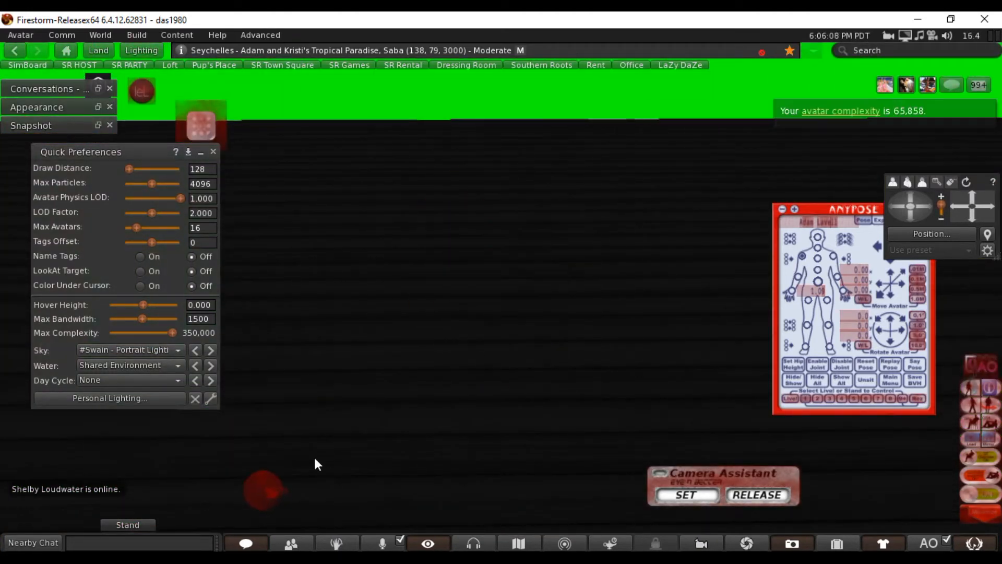
right_click(265, 460)
left_click(313, 462)
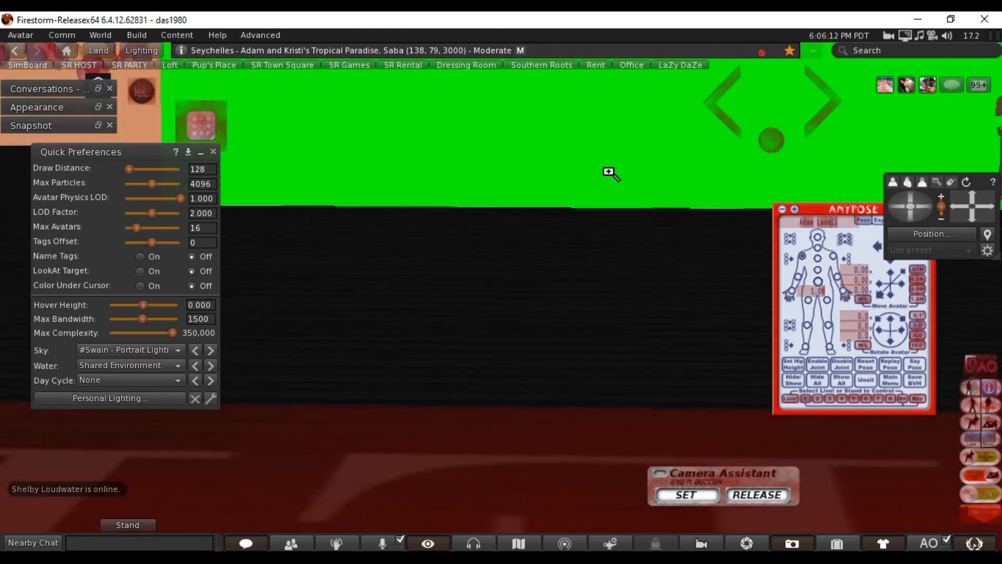
key("Escape")
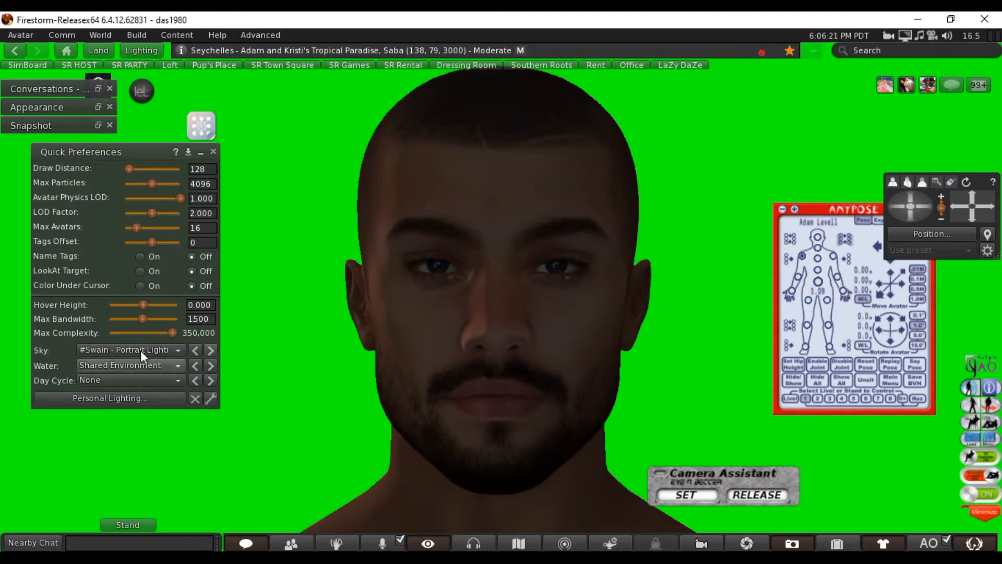
Step: Compare several Swain - Portrait Lighting sky presets on the avatar's face, including IX and III
left_click(140, 350)
left_click(143, 321)
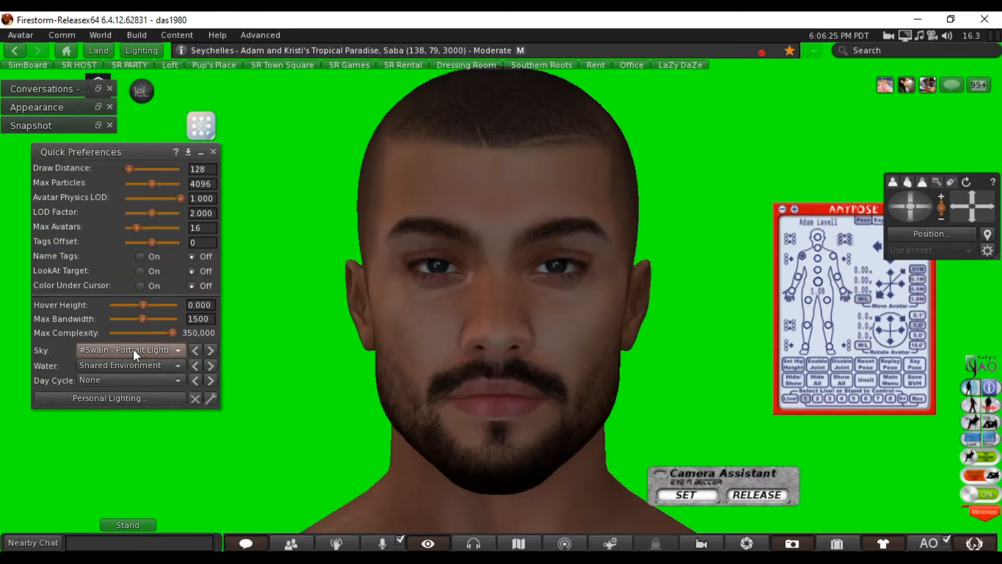
left_click(124, 350)
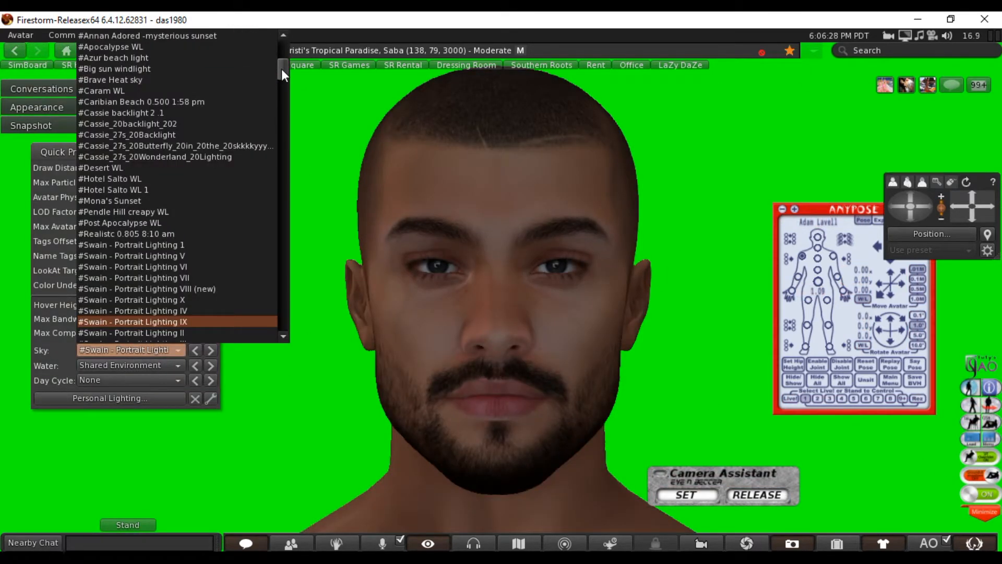
left_click(133, 313)
left_click(130, 348)
left_click(133, 299)
left_click(133, 349)
scroll(148, 309, "down", 3)
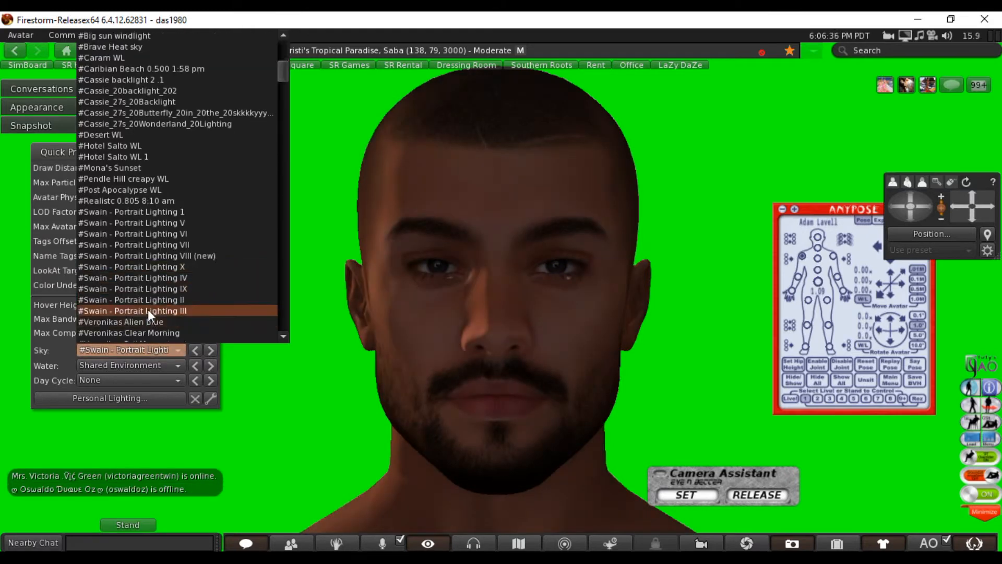
left_click(148, 310)
left_click(127, 347)
left_click(171, 243)
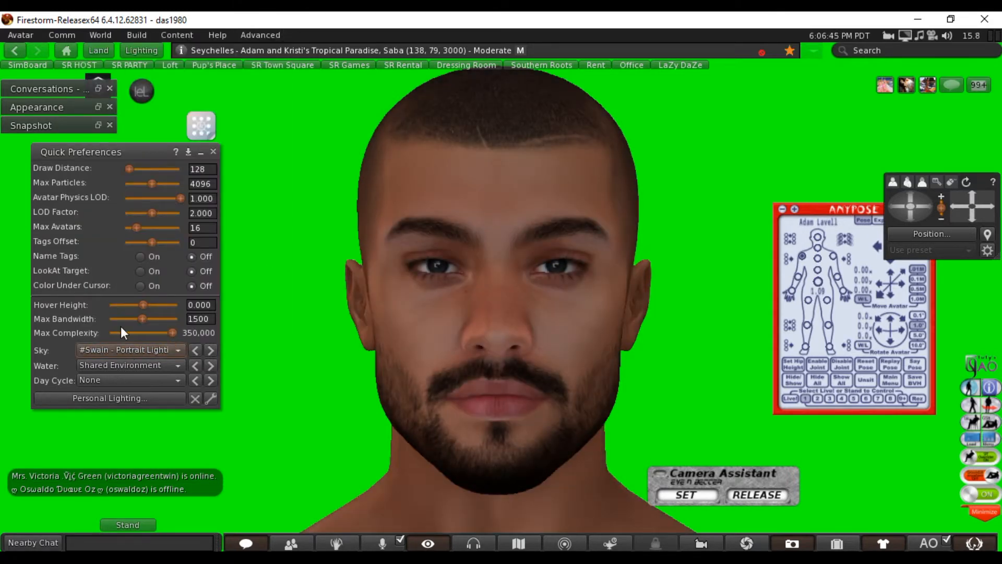
Step: Set the sky preset to #Veronikas Photoshooting
left_click(128, 350)
left_click_drag(282, 77, 276, 99)
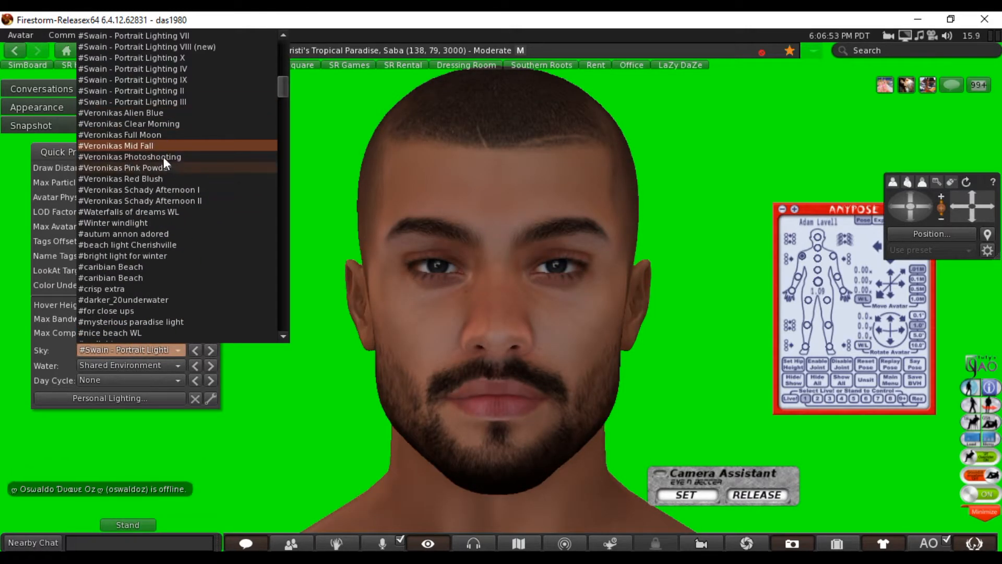
left_click(163, 157)
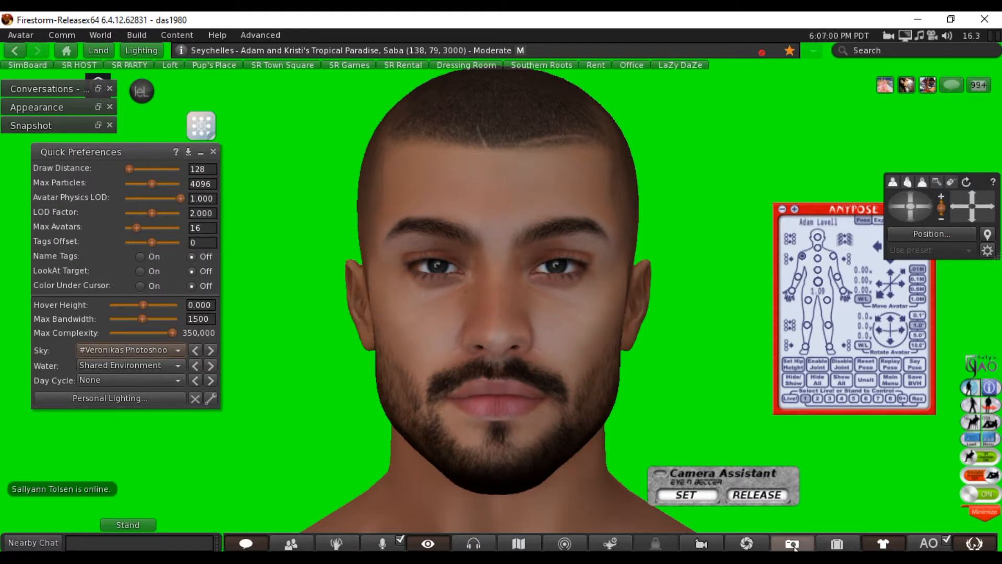
Step: Save another front-on face snapshot, and set the water reflection resolution to Life-Like in Phototools
left_click(792, 544)
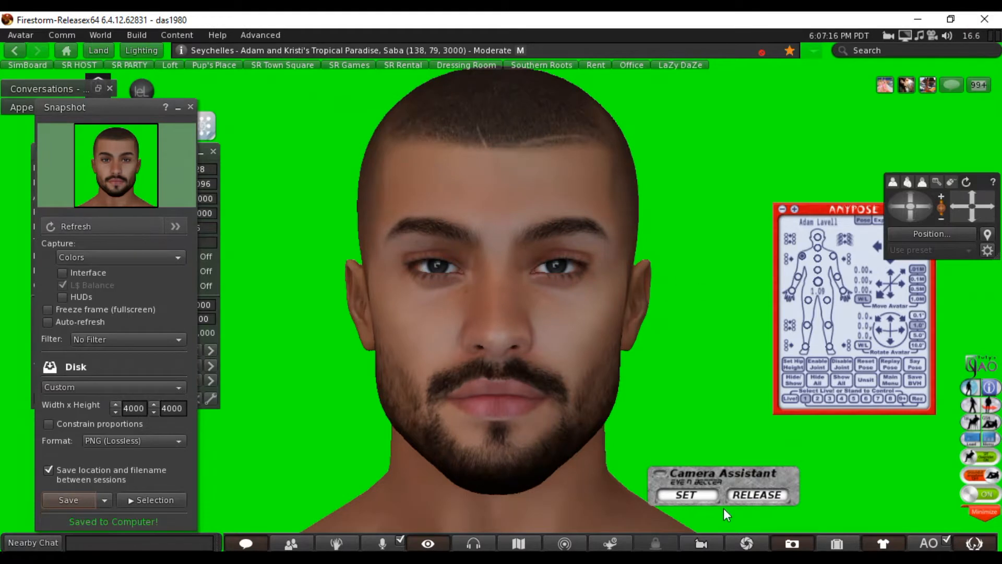
left_click(747, 543)
left_click(371, 440)
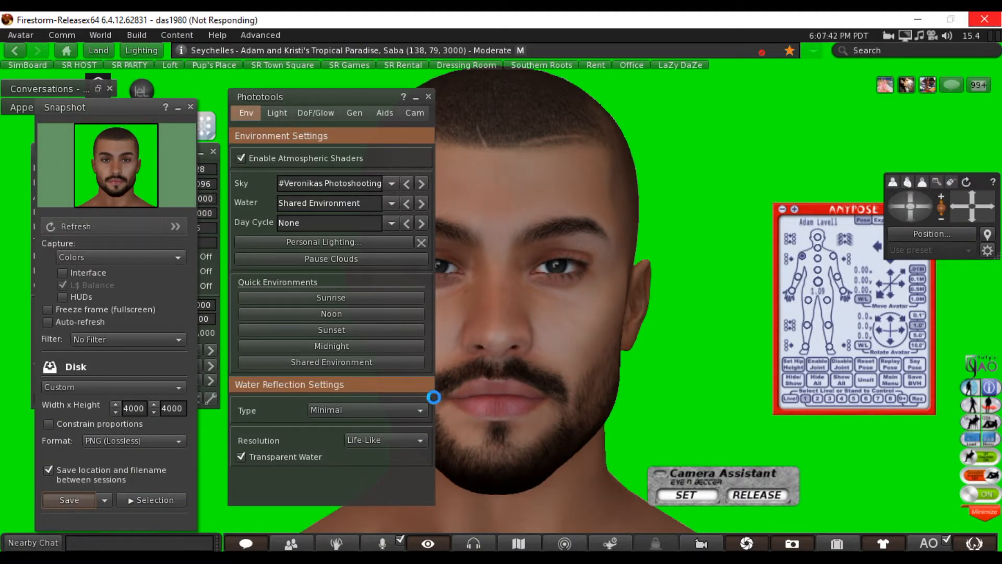
Step: Rotate the AnyPose stand a quarter turn about its vertical axis to show the avatar in side profile, and restore the close-up view
scroll(537, 321, "down", 10)
right_click(494, 189)
left_click(529, 224)
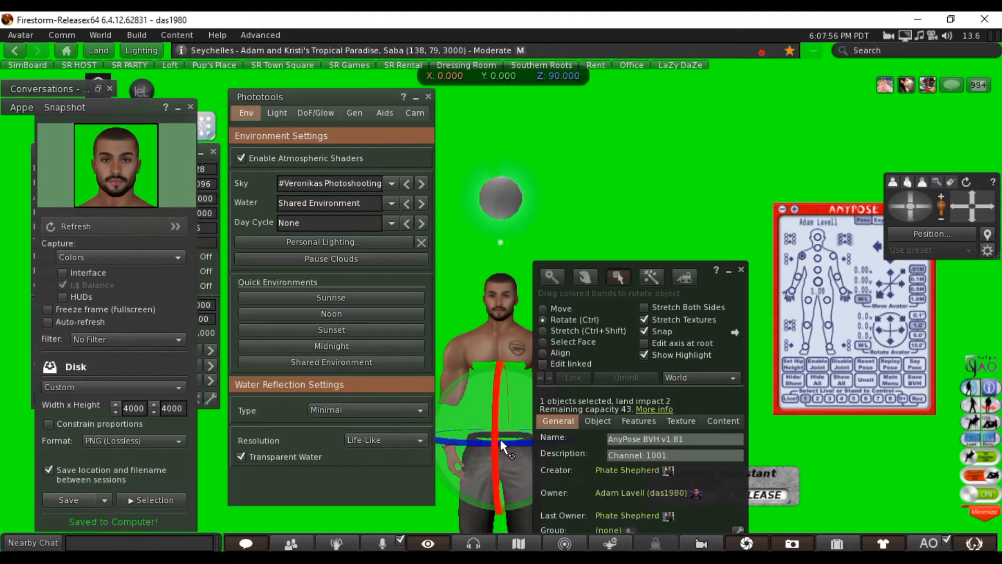
left_click_drag(470, 450, 666, 419)
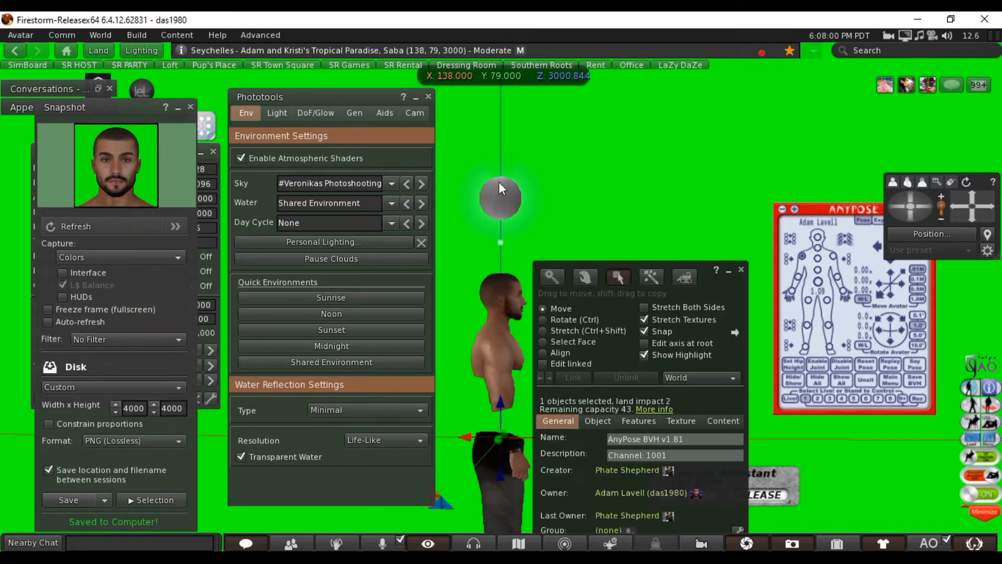
key("Escape")
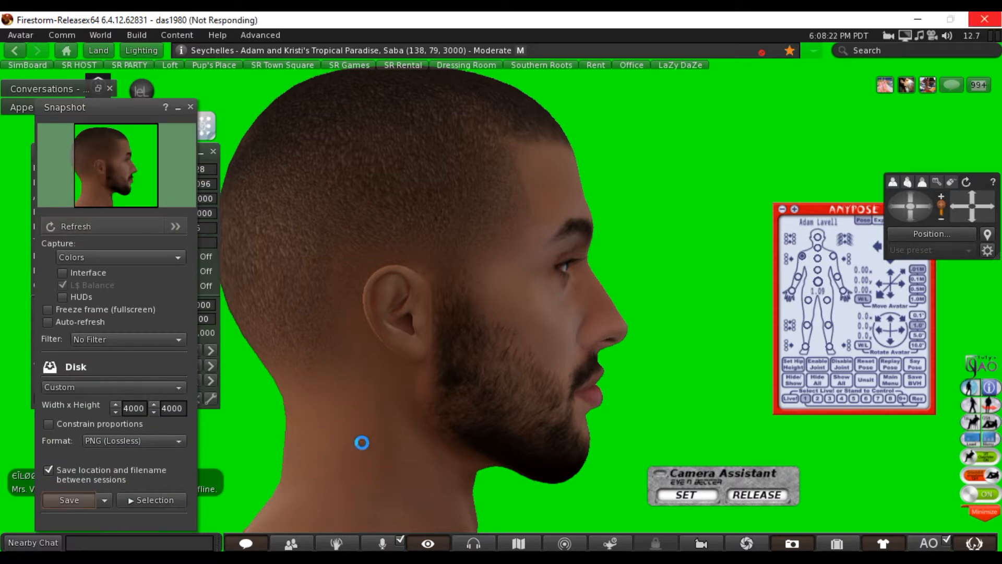
Step: Set the snapshot size to 4500 x 4500 and save the side-profile image
type("5")
left_click(172, 408)
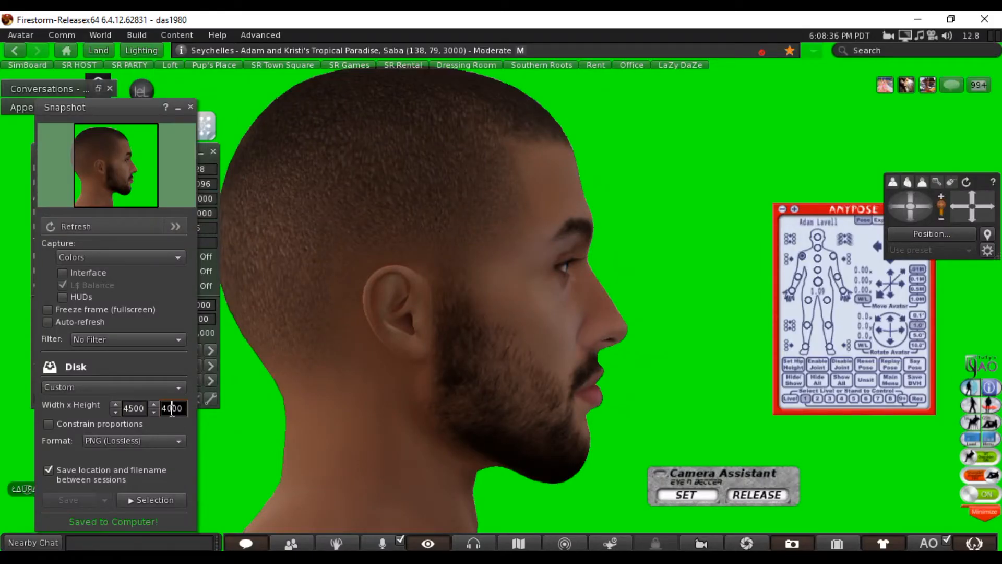
key("Tab")
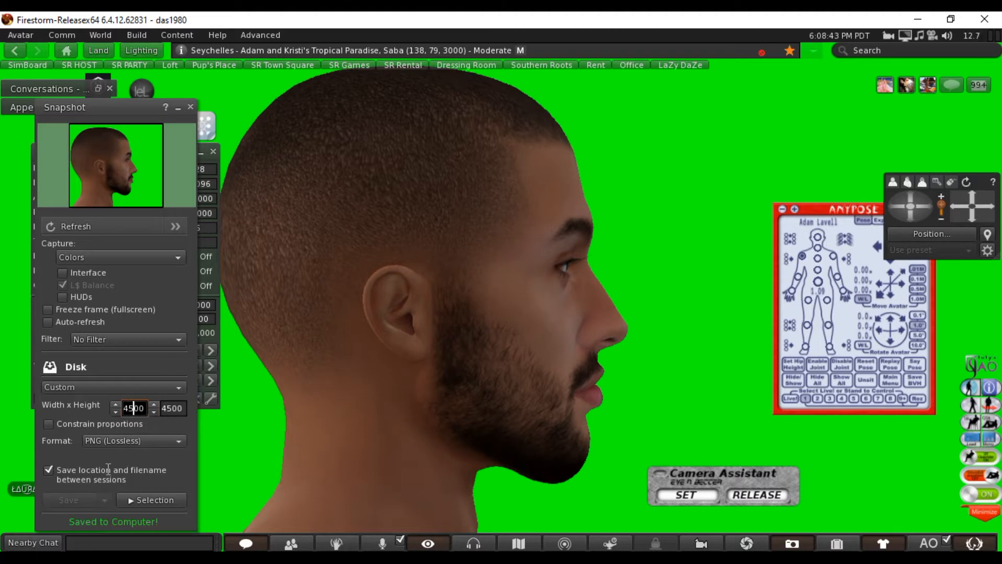
left_click(67, 495)
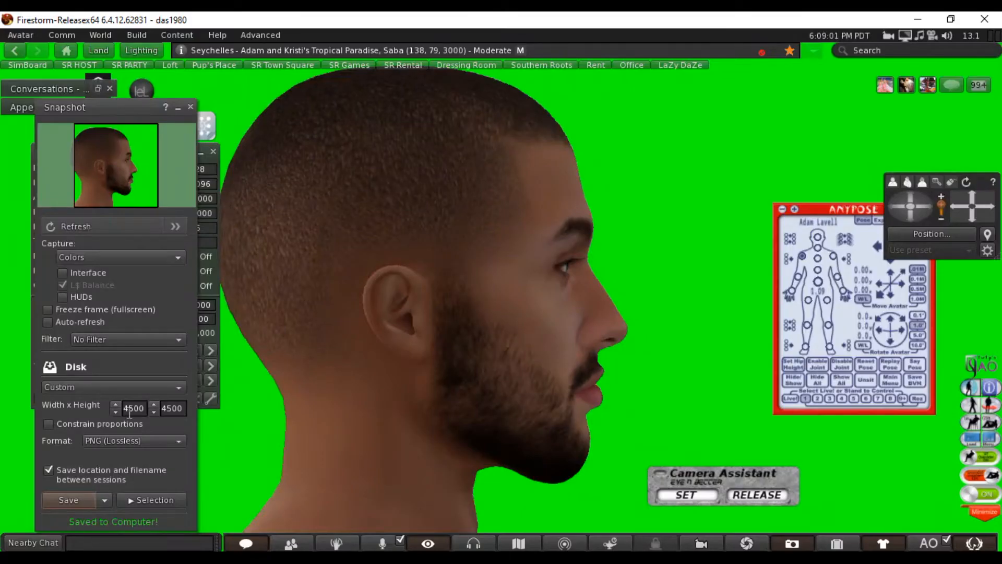
Step: Increase the snapshot size to 5000 x 5000 and save the side-profile image again
type("50")
left_click(173, 408)
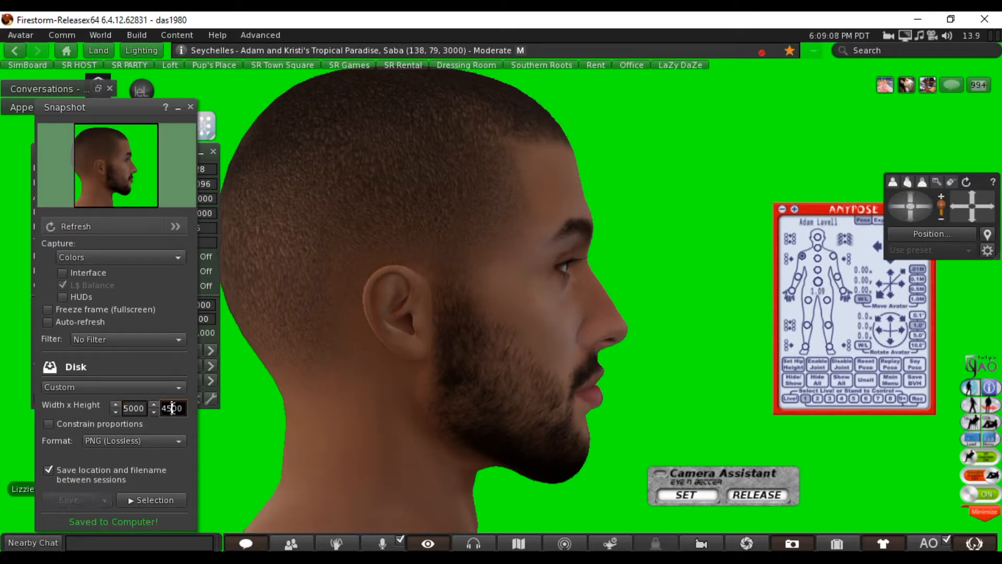
left_click_drag(172, 408, 152, 408)
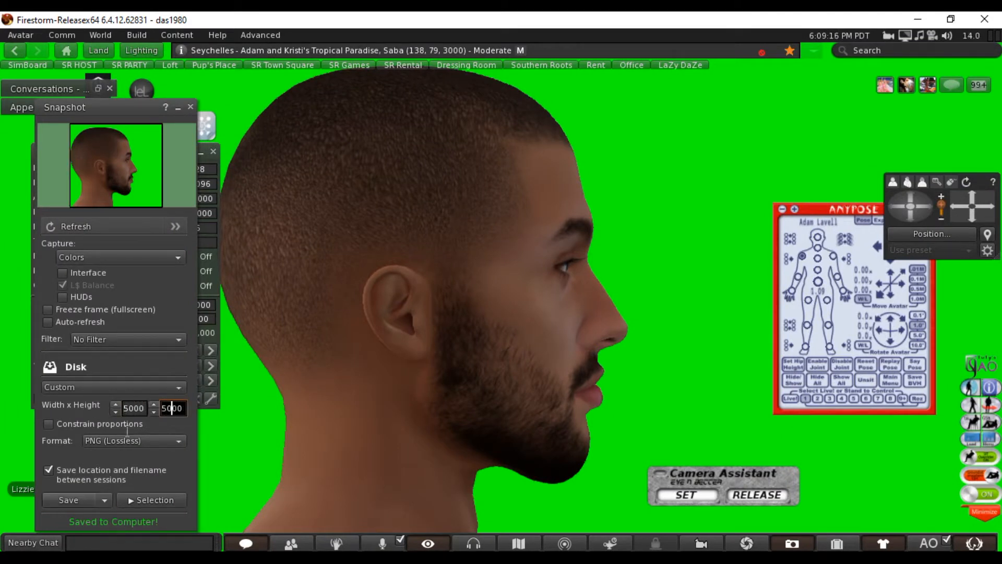
key("Return")
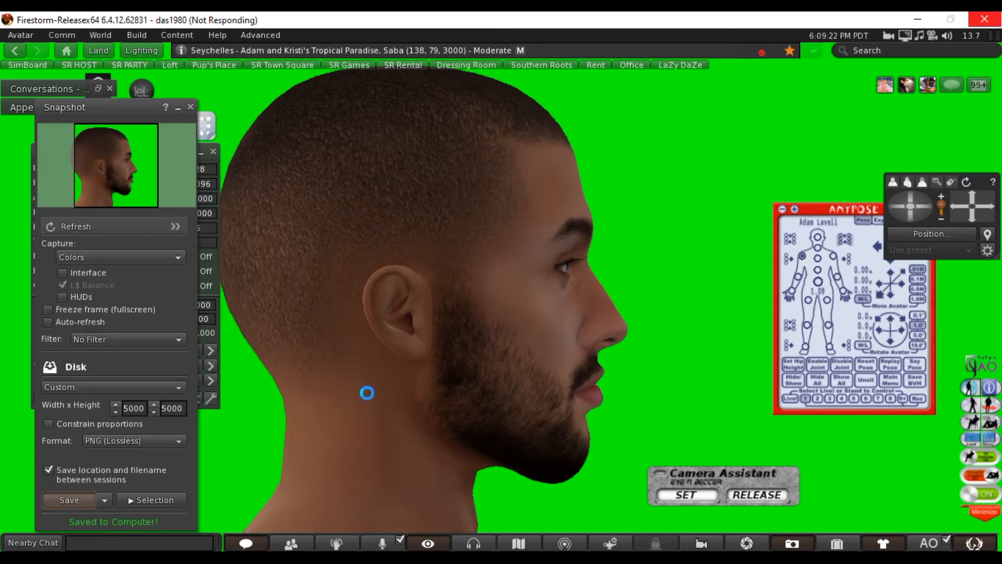
Step: Rotate the AnyPose stand back so the avatar faces the camera, and restore the close-up view
scroll(360, 376, "down", 5)
right_click(477, 128)
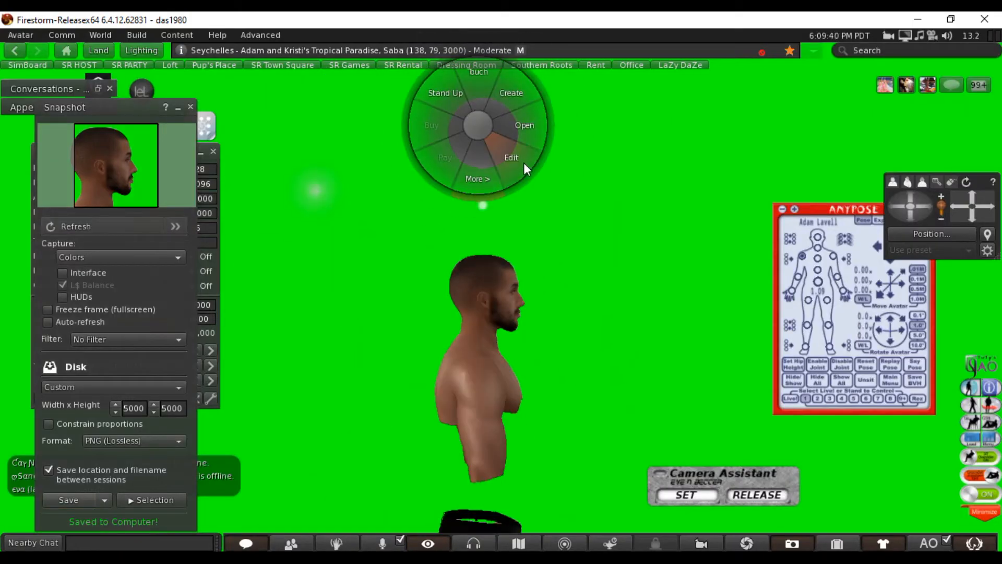
left_click(522, 161)
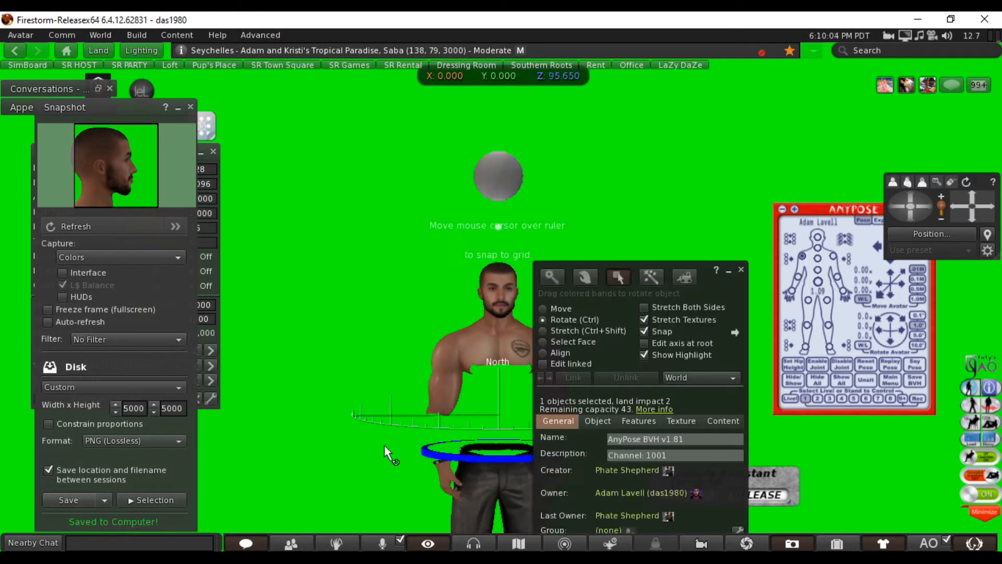
key("Escape")
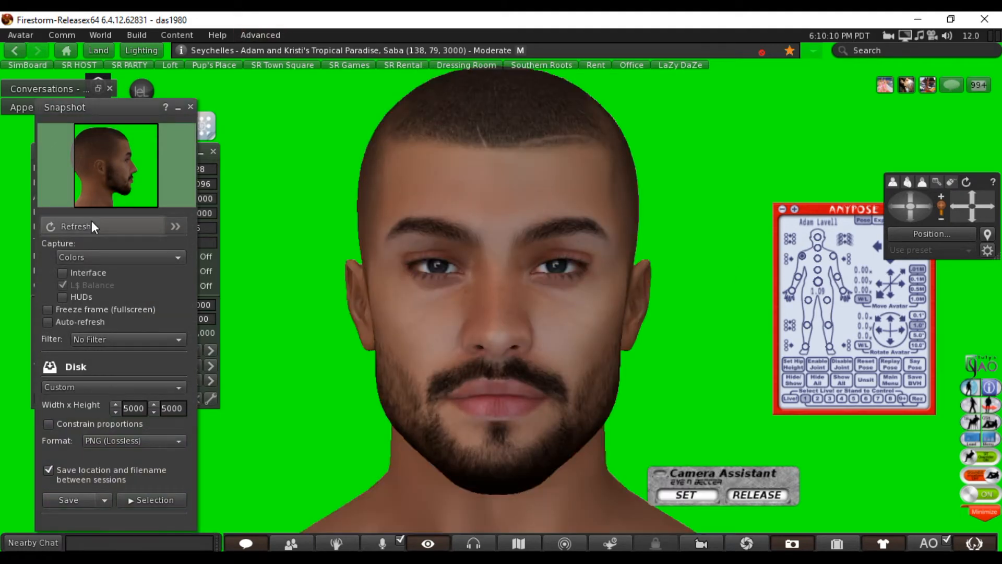
Step: Refresh the snapshot, save the front-on face at 5000 x 5000, and close the snapshot and quick preferences windows
left_click(92, 226)
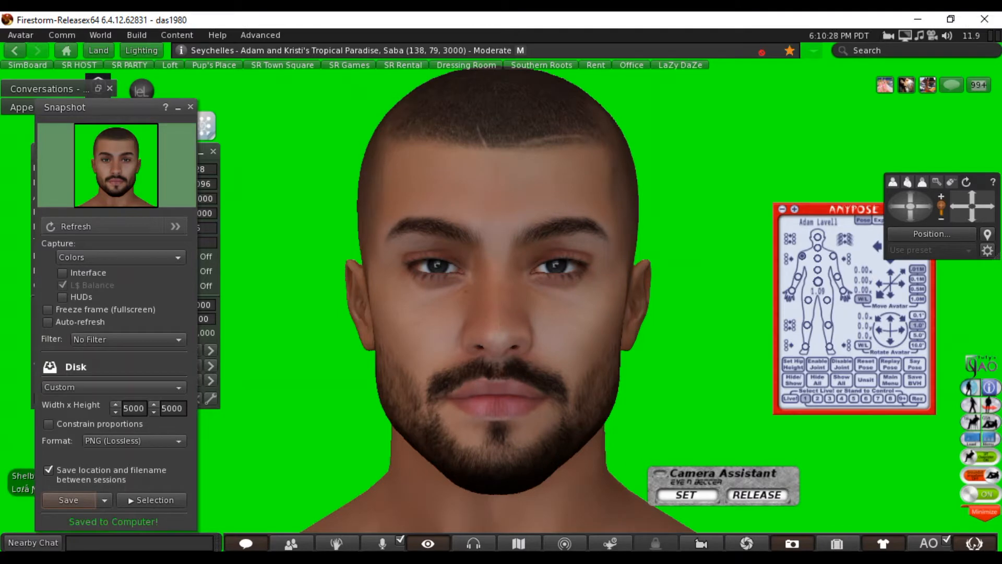
mouse_move(910, 33)
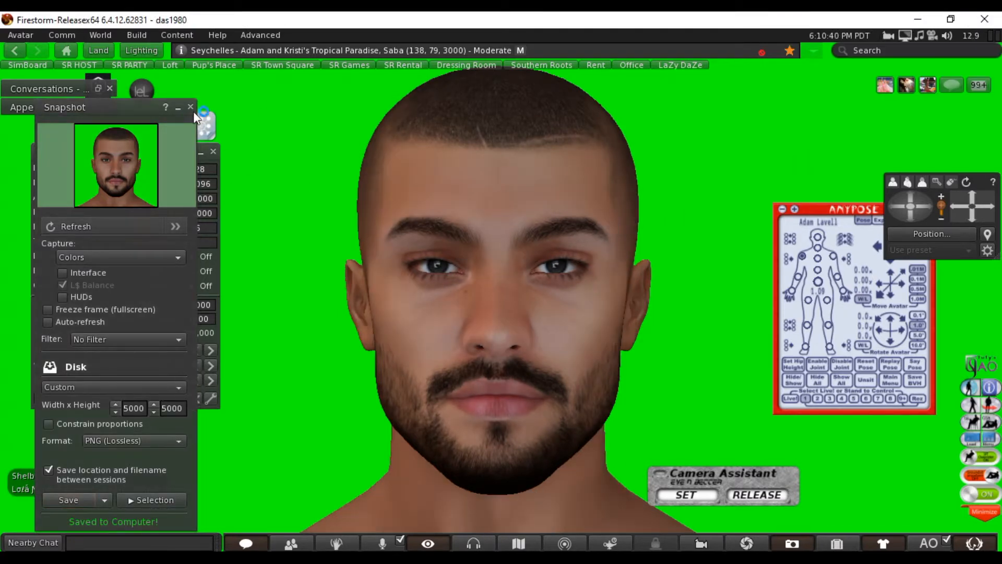
left_click(190, 107)
left_click(213, 151)
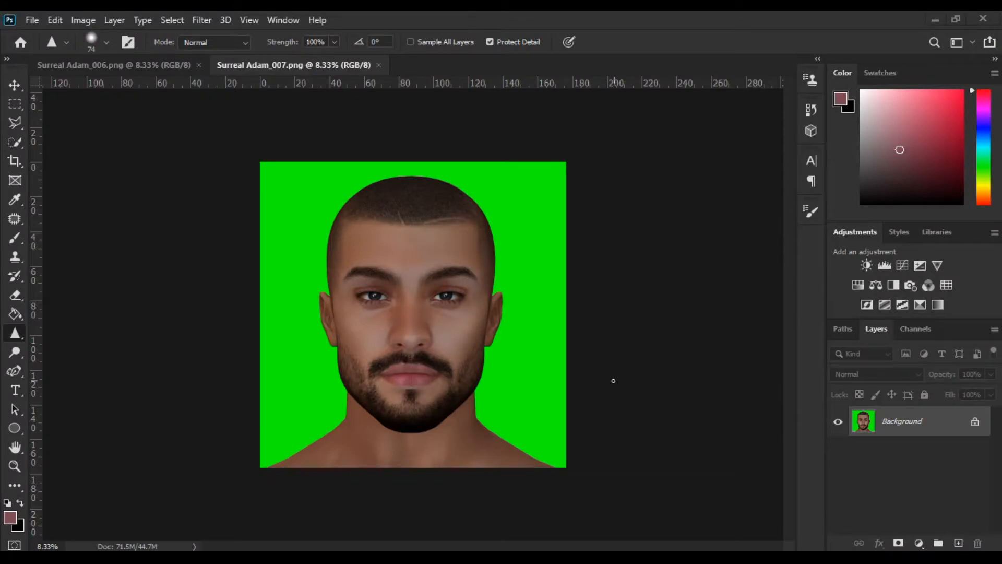
Step: In Photoshop, cover the shaved line in the front-on portrait's hairline with the Clone Stamp tool
key("ctrl+0")
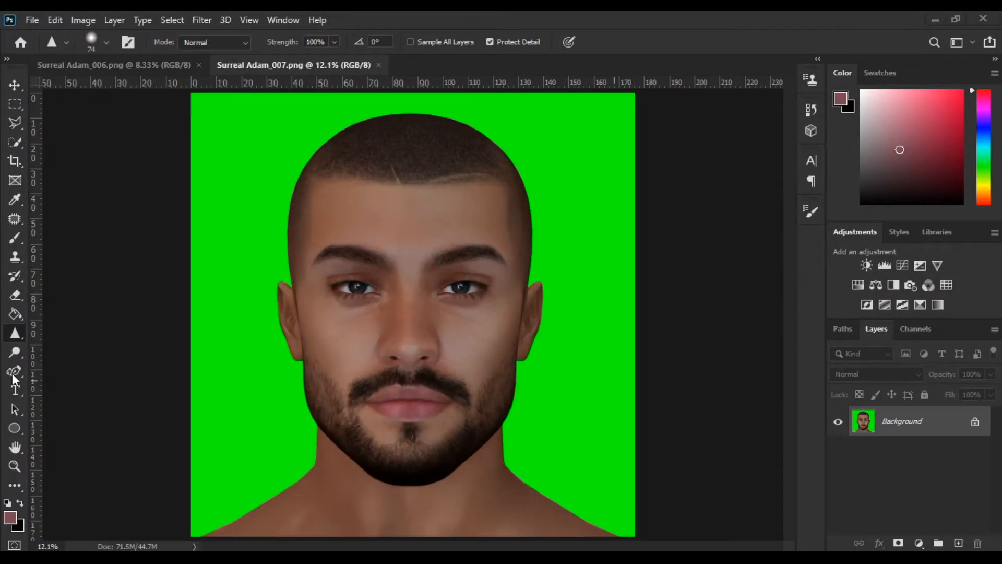
left_click_drag(380, 169, 419, 144)
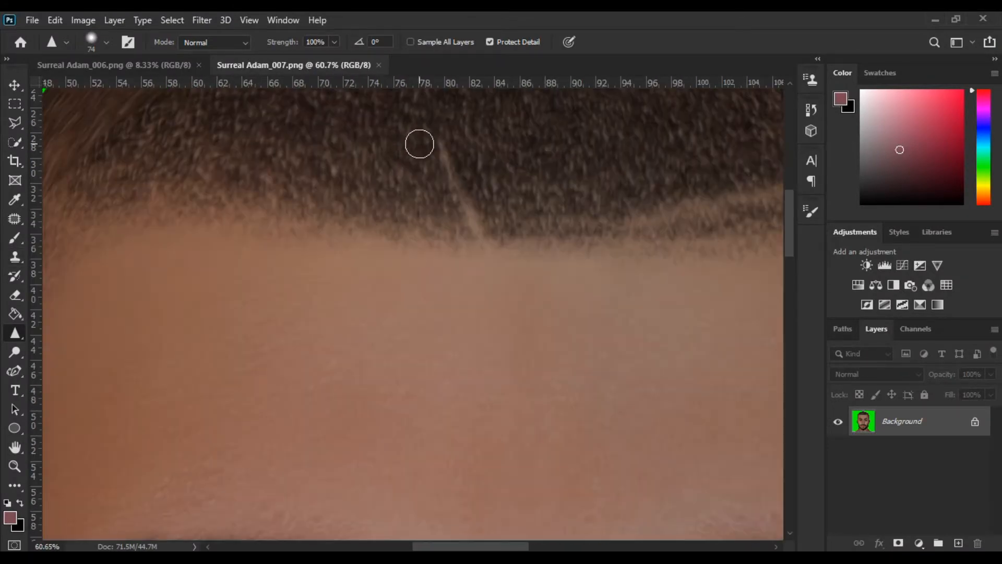
key("s")
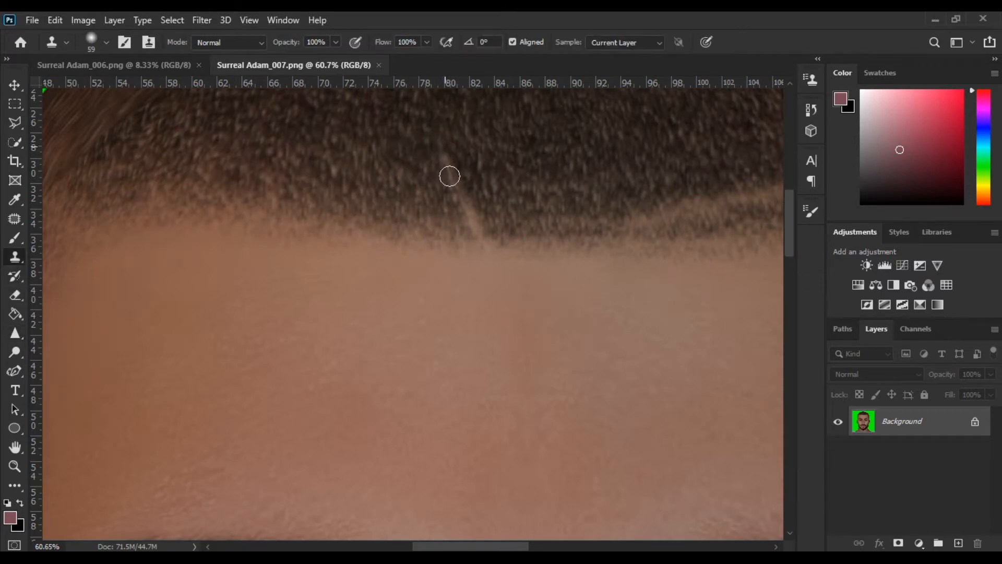
left_click(478, 230)
left_click_drag(612, 198, 313, 257)
Step: Set the Clone Stamp opacity to 54% and blend the retouched hairline along the forehead
left_click_drag(282, 42, 276, 42)
mouse_move(336, 280)
left_mouse_down()
mouse_move(465, 255)
mouse_move(562, 253)
left_mouse_up()
mouse_move(370, 274)
left_mouse_down()
mouse_move(492, 245)
mouse_move(359, 299)
left_mouse_up()
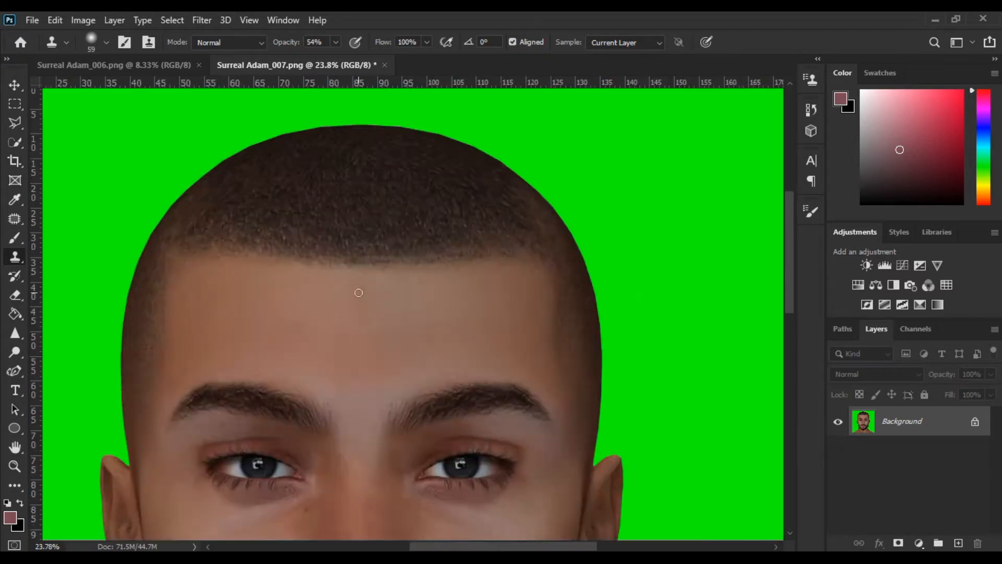
Step: Smooth the uneven skin areas in the front-on portrait with the Patch tool
scroll(358, 299, "down", 3)
scroll(327, 453, "up", 3)
left_click_drag(327, 453, 298, 354)
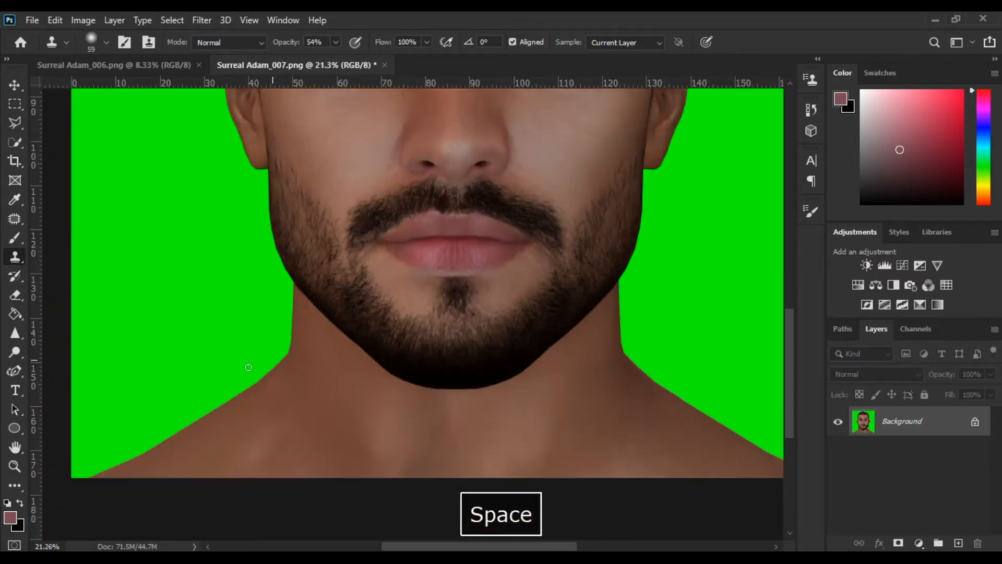
scroll(353, 433, "up", 4)
scroll(349, 423, "down", 4)
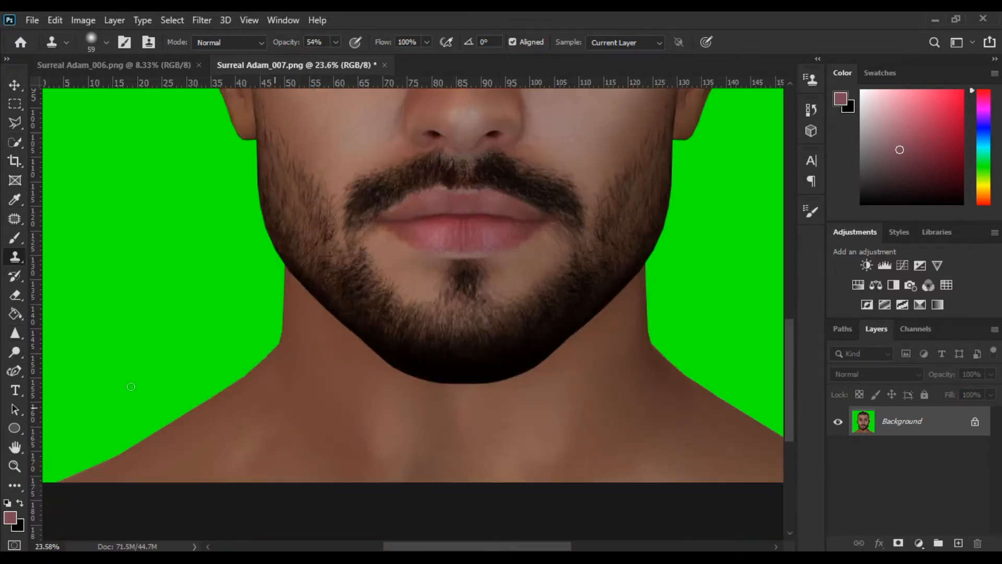
left_click(15, 220)
scroll(590, 402, "up", 5)
left_click_drag(599, 281, 440, 336)
left_click_drag(623, 272, 577, 298)
mouse_move(692, 236)
left_mouse_down()
mouse_move(741, 216)
mouse_move(694, 234)
left_mouse_up()
key("space")
mouse_move(755, 246)
left_mouse_down()
mouse_move(559, 262)
mouse_move(596, 296)
left_mouse_up()
left_click(576, 302)
scroll(554, 304, "up", 4)
left_click_drag(556, 211, 541, 213)
left_click_drag(570, 261, 520, 263)
left_click(521, 264)
scroll(521, 263, "down", 12)
scroll(427, 324, "up", 1)
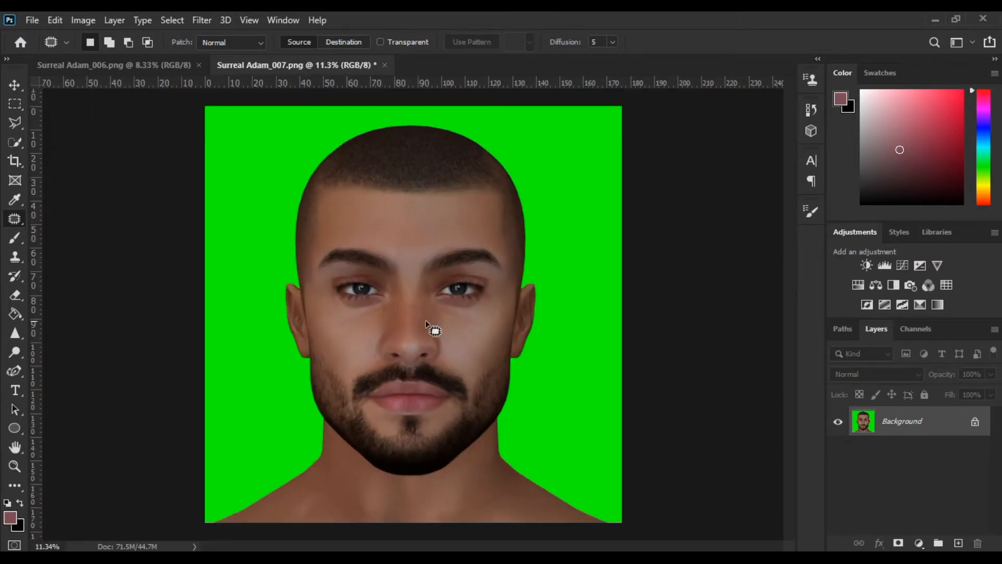
Step: Erase the green background around the front-on portrait with the Background Eraser at 100% tolerance
key("shift+e")
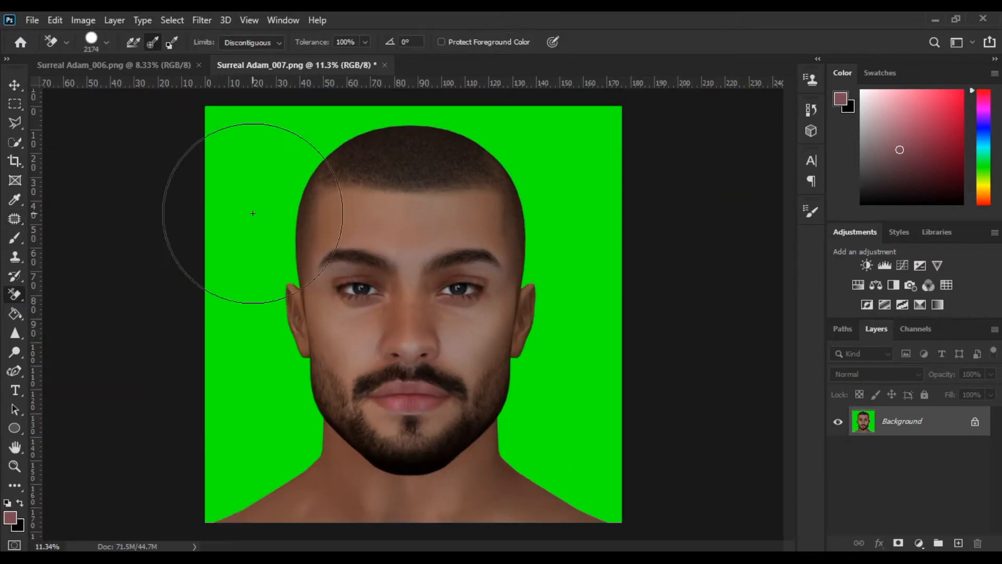
left_click_drag(253, 212, 246, 241)
mouse_move(275, 403)
left_mouse_down()
mouse_move(260, 139)
mouse_move(465, 68)
mouse_move(553, 190)
mouse_move(644, 518)
mouse_move(631, 260)
left_mouse_up()
Step: Erase the green background from the profile in Surreal Adam_006.png and bring the cutout into Surreal Adam_007.png as a layer
key("ctrl+Tab")
mouse_move(197, 165)
left_mouse_down()
mouse_move(342, 165)
mouse_move(558, 205)
mouse_move(541, 366)
mouse_move(552, 467)
mouse_move(457, 247)
mouse_move(425, 428)
mouse_move(338, 439)
mouse_move(259, 346)
mouse_move(293, 384)
left_mouse_up()
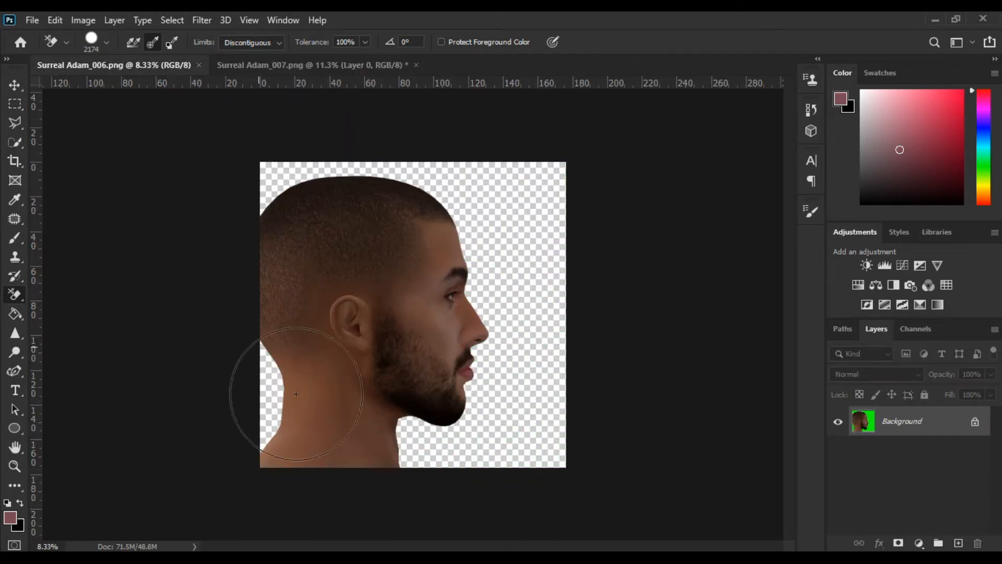
key("ctrl+0")
left_click_drag(192, 362, 412, 355)
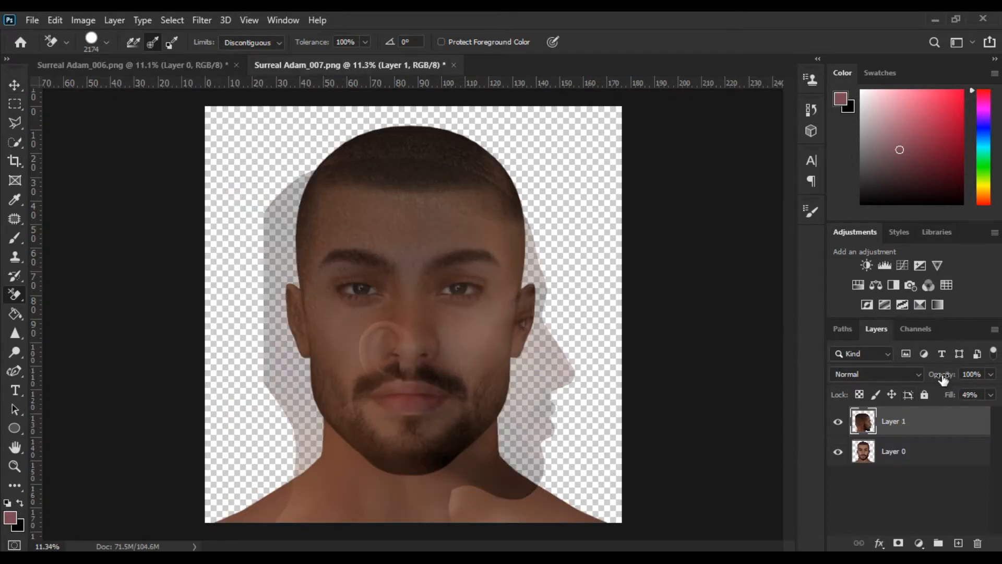
Step: Set Layer 1's fill to 75% and move the profile left so its features line up with the front-on face
left_click_drag(961, 396, 966, 397)
left_click(15, 85)
left_click_drag(426, 380, 303, 348)
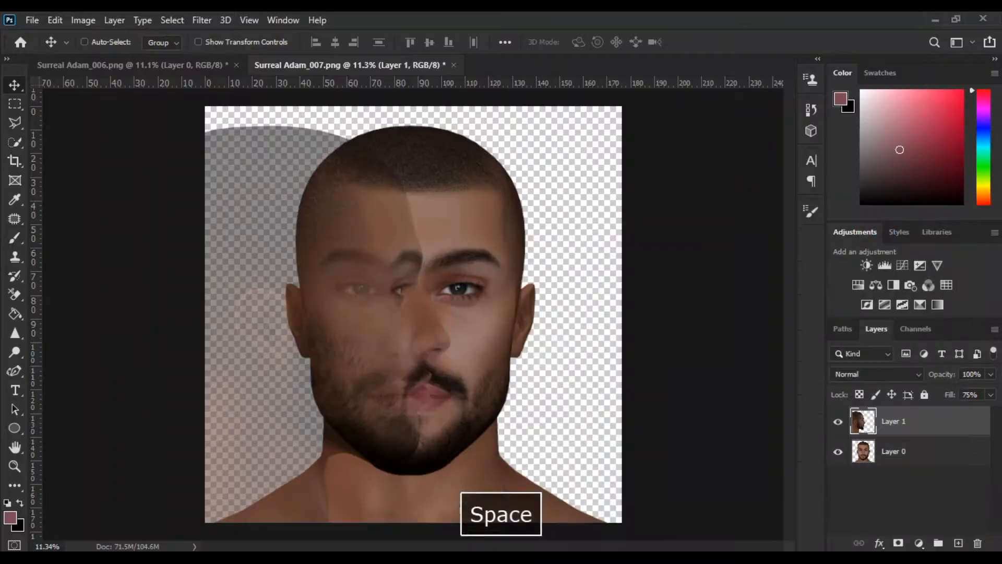
left_click_drag(372, 378, 377, 379)
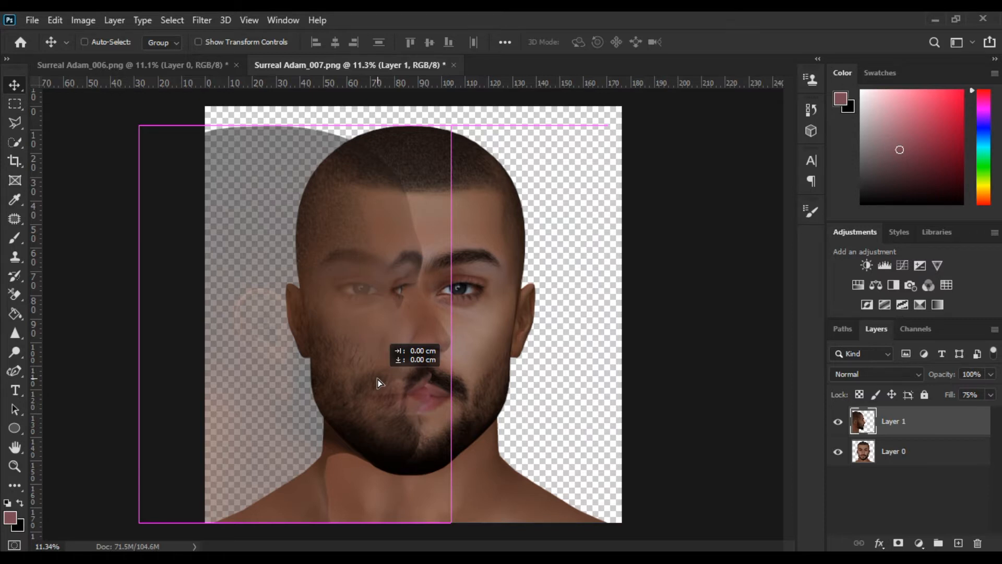
left_click_drag(377, 379, 377, 379)
left_click(862, 427, "ctrl")
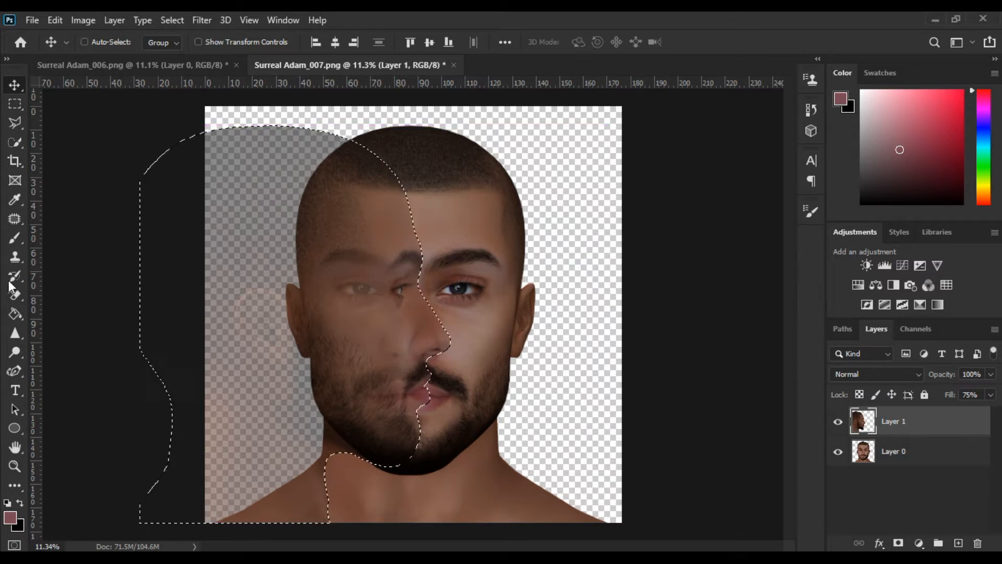
right_click(15, 294)
left_click(78, 293)
scroll(418, 452, "up", 1)
scroll(418, 452, "up", 2)
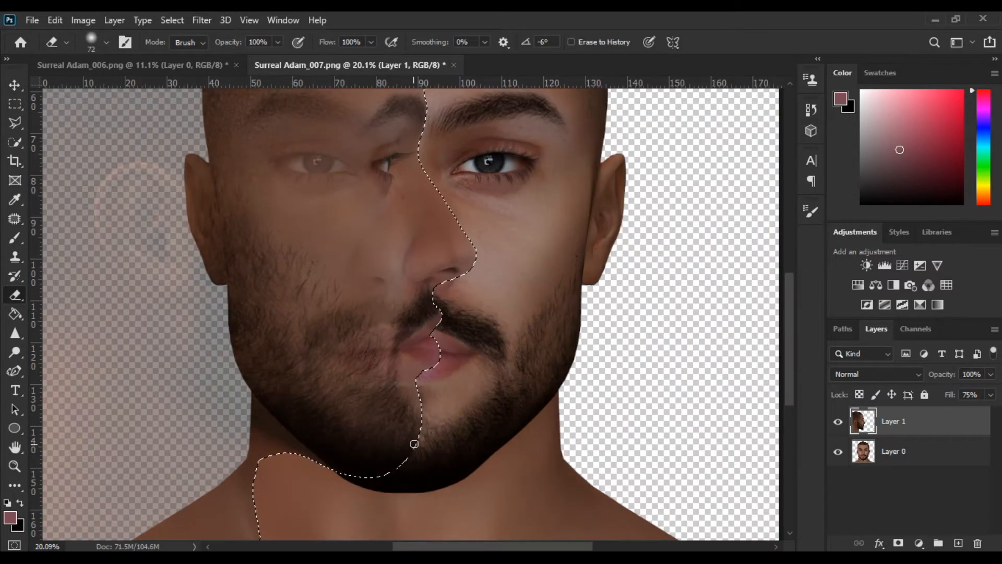
Step: Restore Layer 1's fill to 100%, clear the selection and nudge the profile down to match the front-on features
left_click_drag(949, 394, 971, 394)
scroll(384, 368, "down", 1)
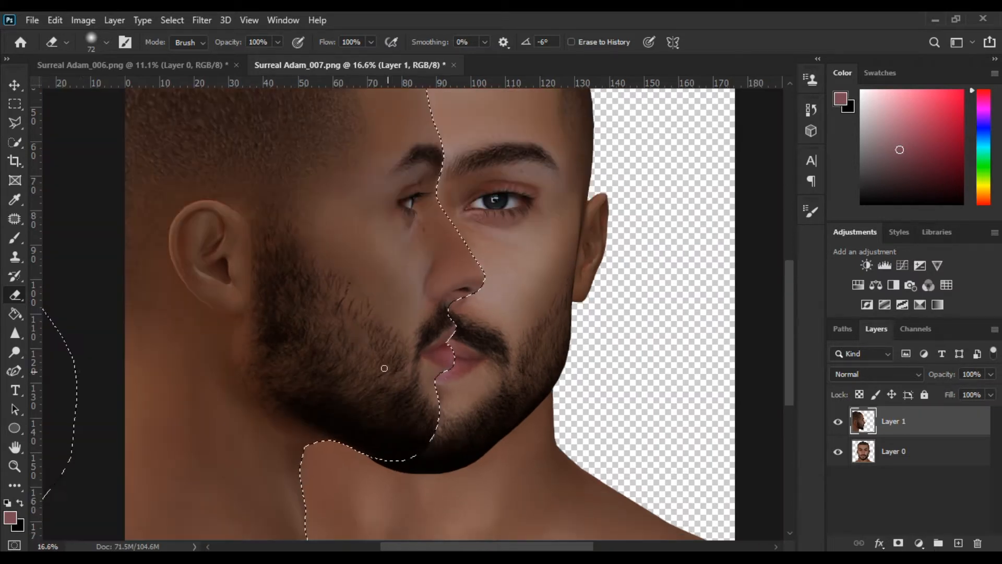
left_click(14, 86)
key("ctrl+d")
key("Down")
key("Down")
key("Down")
key("Down")
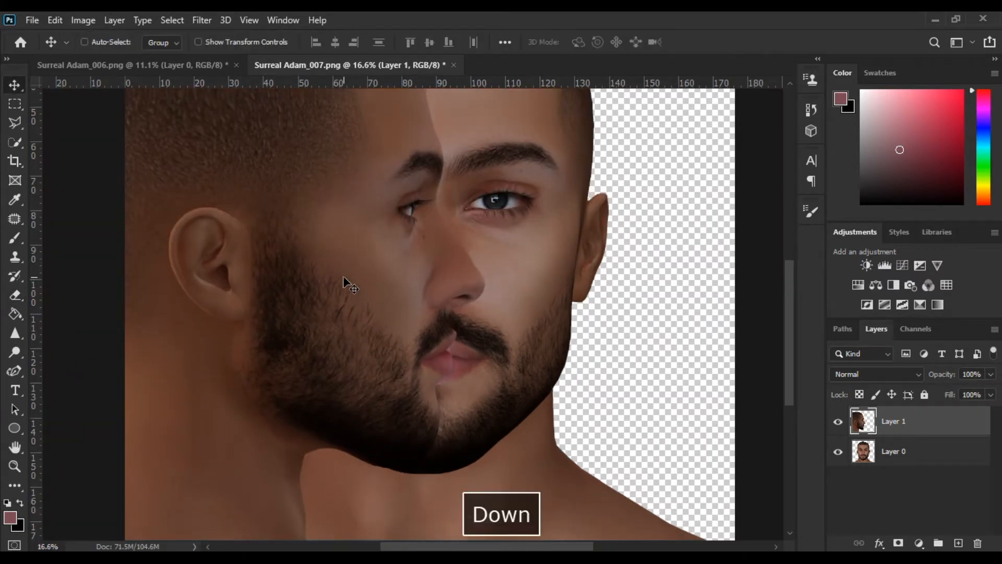
scroll(342, 274, "down", 2)
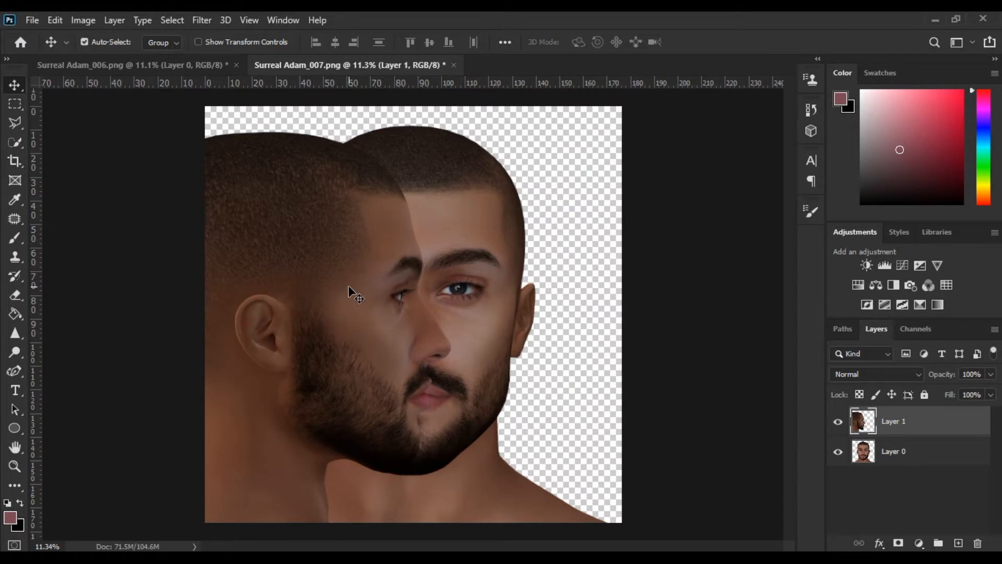
Step: Load Layer 1's profile outline as a selection and invert it
left_click(862, 427, "ctrl")
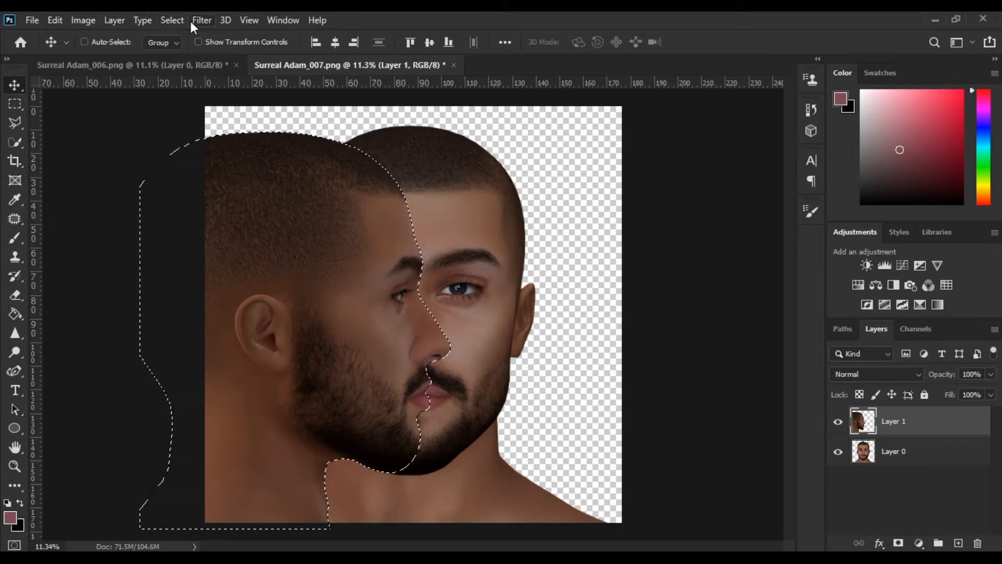
left_click(171, 20)
left_click(184, 89)
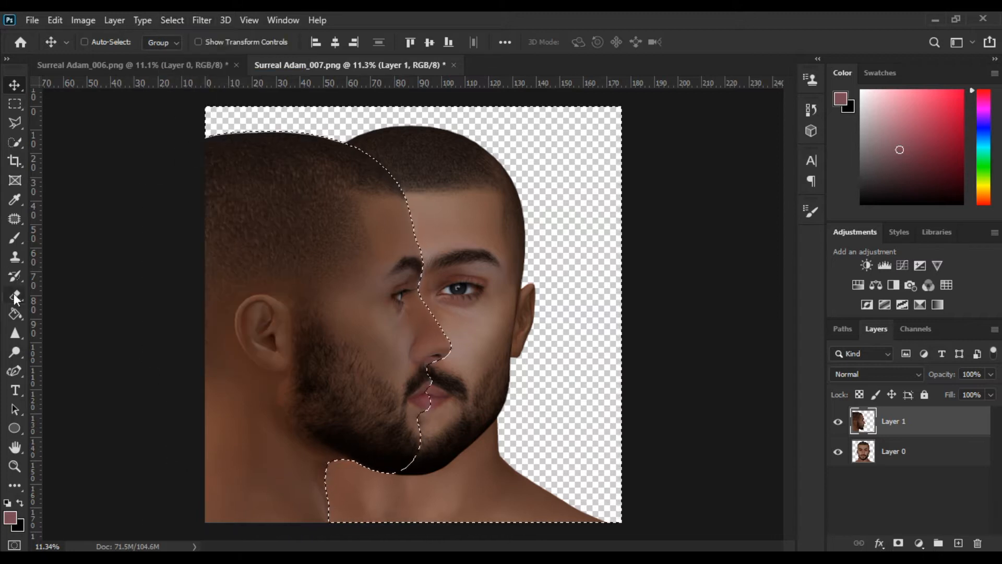
Step: Duplicate Layer 0 with the original hidden, and erase the copy's front-on face outside the profile outline
left_click(14, 295)
left_click(910, 464)
right_click(390, 139, "alt")
mouse_move(911, 454)
left_mouse_down()
mouse_move(928, 519)
mouse_move(958, 543)
left_mouse_up()
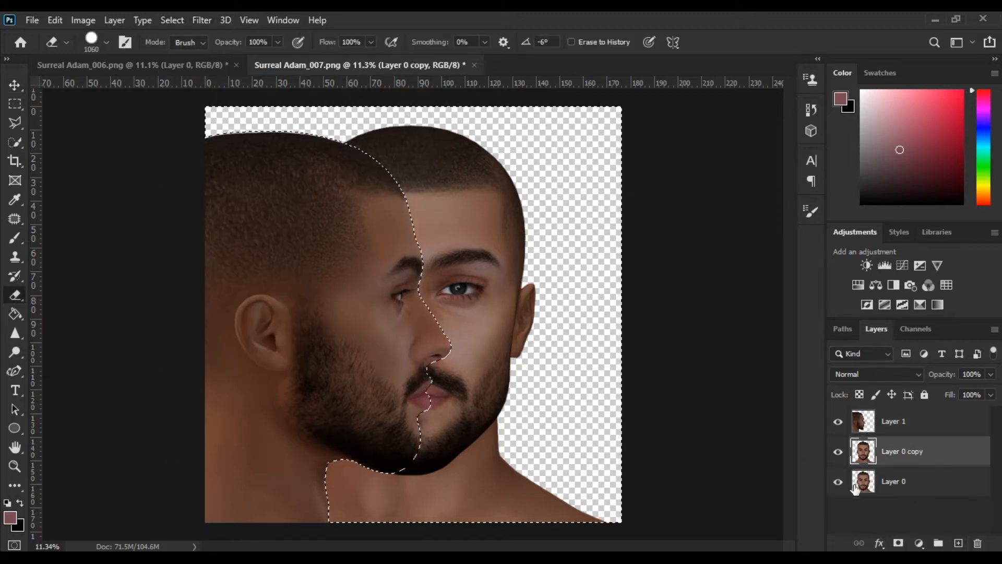
left_click(837, 481)
mouse_move(412, 182)
left_mouse_down()
mouse_move(443, 139)
mouse_move(498, 302)
mouse_move(448, 449)
mouse_move(536, 465)
mouse_move(523, 520)
mouse_move(473, 517)
left_mouse_up()
Step: Clear the selection and erase most of Layer 1's profile head to reveal the front-on face beneath
left_click(924, 421)
mouse_move(946, 374)
left_mouse_down()
mouse_move(924, 380)
mouse_move(964, 374)
left_mouse_up()
right_click(378, 291, "alt")
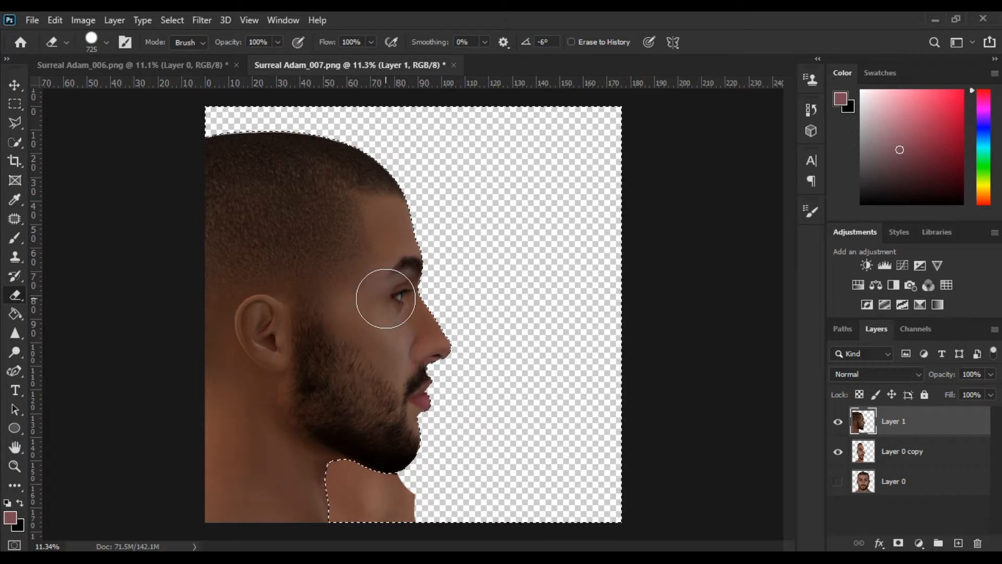
key("ctrl+d")
mouse_move(387, 295)
left_mouse_down()
mouse_move(378, 195)
mouse_move(369, 217)
mouse_move(306, 177)
mouse_move(352, 307)
mouse_move(360, 391)
mouse_move(381, 399)
mouse_move(391, 399)
mouse_move(258, 302)
mouse_move(197, 139)
mouse_move(307, 448)
left_mouse_up()
right_click(392, 400, "alt")
mouse_move(301, 482)
left_mouse_down()
mouse_move(344, 444)
mouse_move(283, 488)
left_mouse_up()
scroll(256, 289, "up", 2)
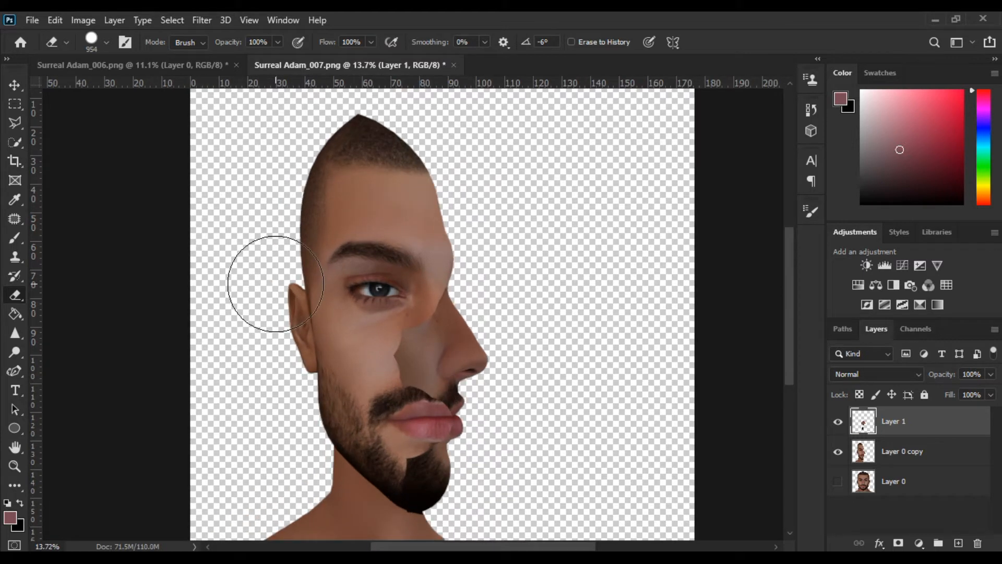
Step: Blend Layer 1's nose, mouth and chin edges into the front-on face with a soft Eraser
mouse_move(321, 312)
left_mouse_down()
mouse_move(365, 287)
mouse_move(381, 336)
mouse_move(380, 397)
left_mouse_up()
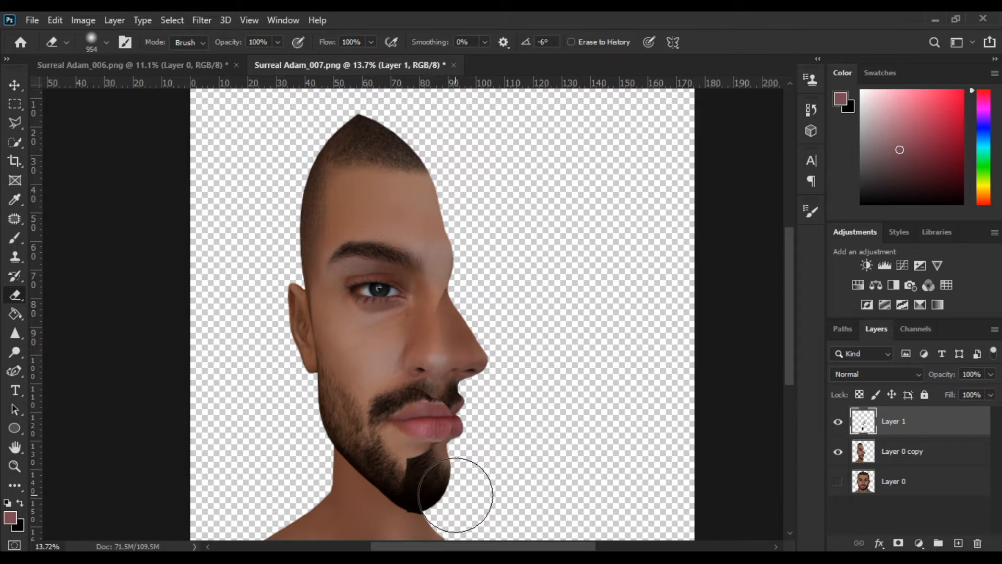
left_click_drag(455, 495, 401, 458)
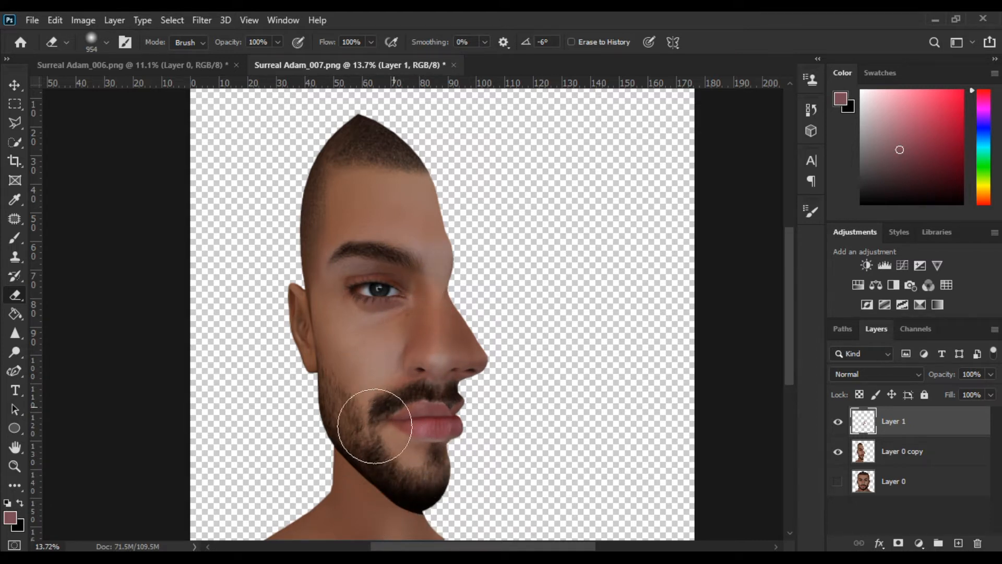
right_click(438, 400, "alt")
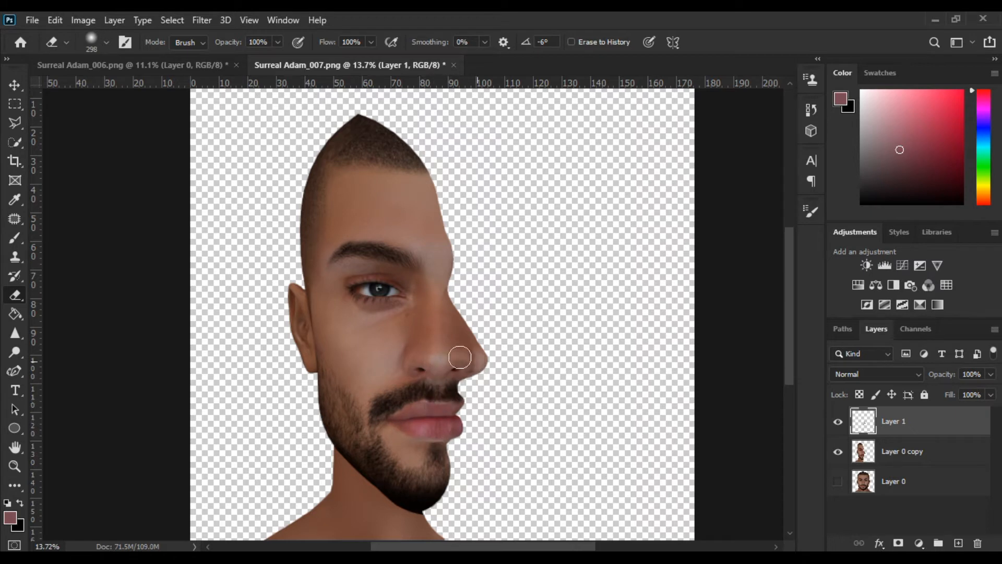
Step: Nudge Layer 0 copy horizontally to adjust the front-on face against the profile
left_click(871, 461)
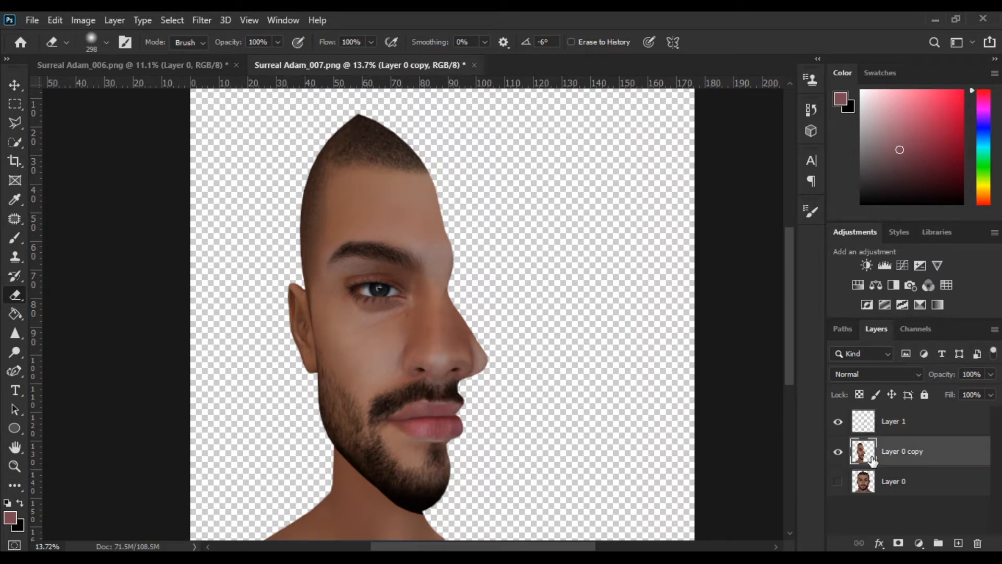
key("Left")
left_click(14, 86)
key("Left")
key("Right")
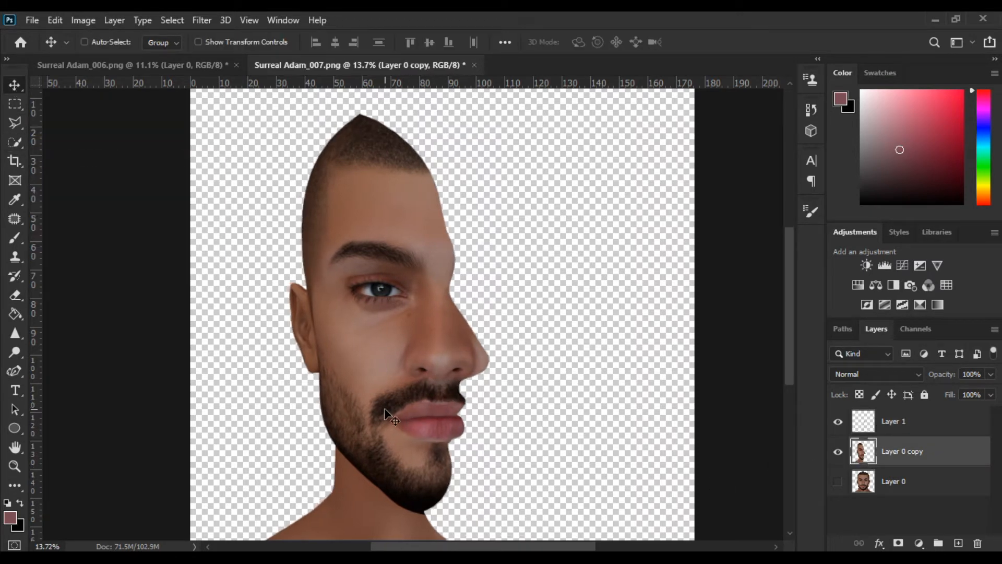
Step: Roll the document back in the history by deleting the Deselect state and everything after it
left_click(811, 110)
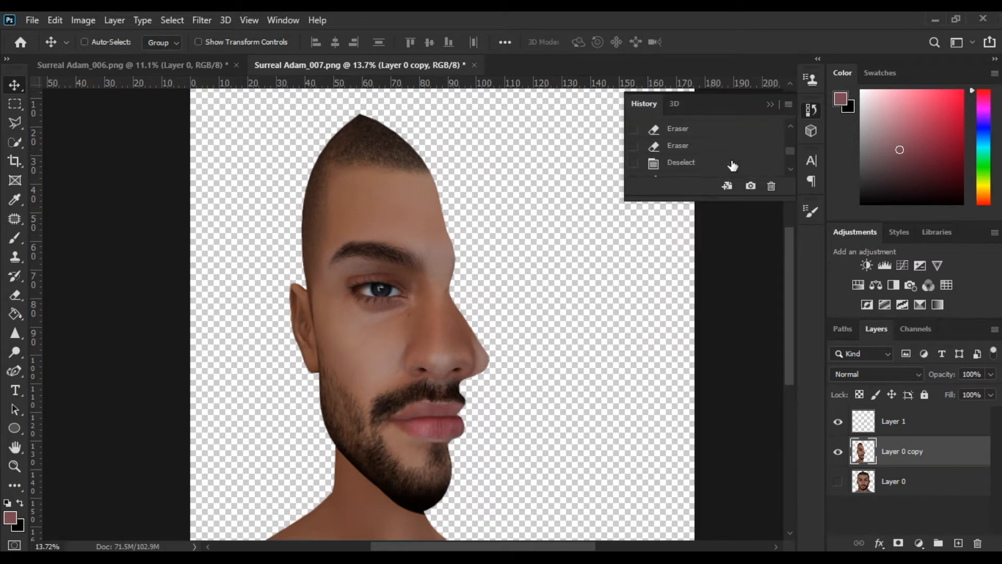
left_click(716, 150)
left_click_drag(704, 168, 772, 186)
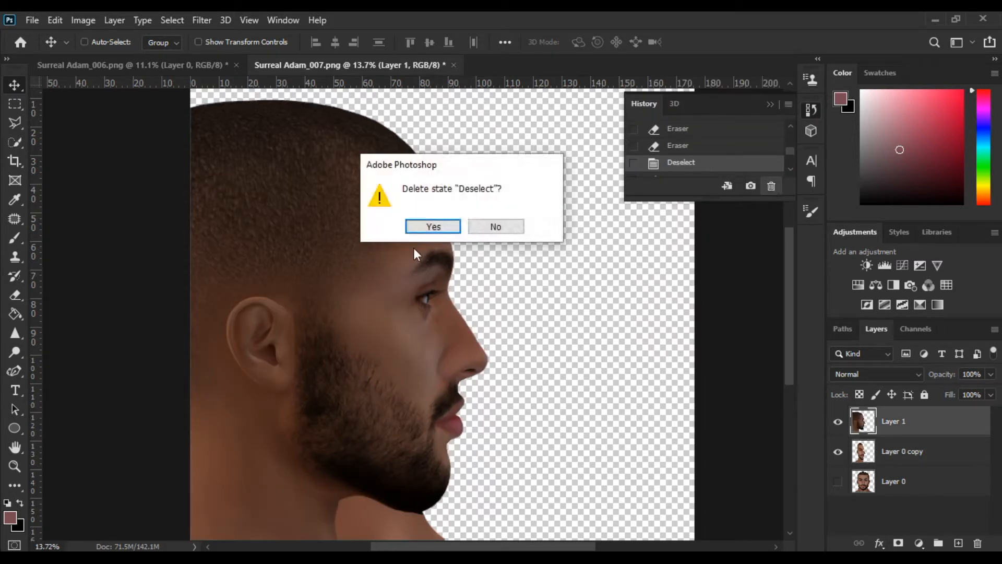
left_click(417, 227)
Step: Shift Layer 1's profile further left over the front-on face at 69% opacity, clear the selection and restore the opacity to 100%
left_click_drag(938, 374, 923, 376)
left_click_drag(412, 303, 352, 327)
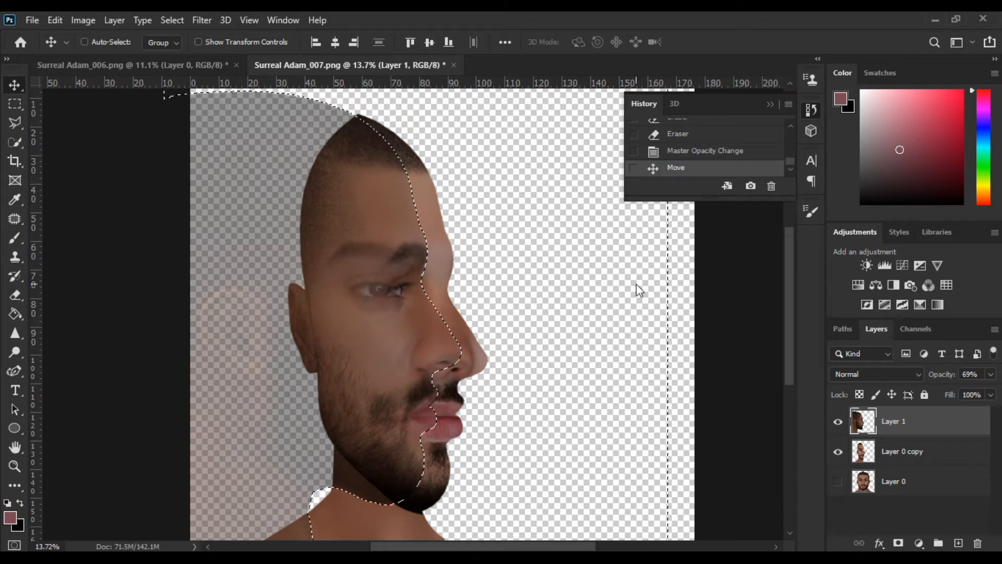
key("ctrl+d")
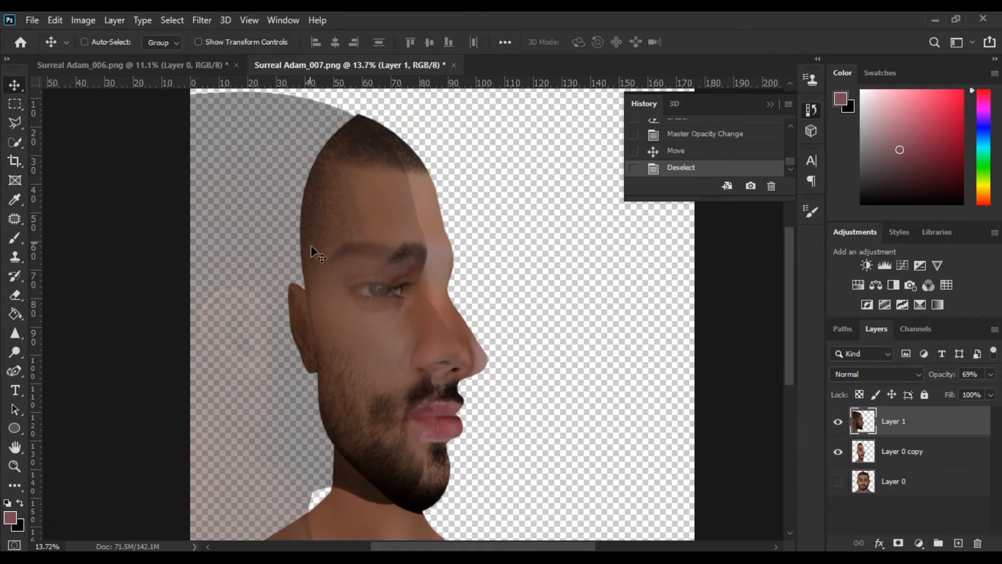
left_click_drag(942, 374, 980, 379)
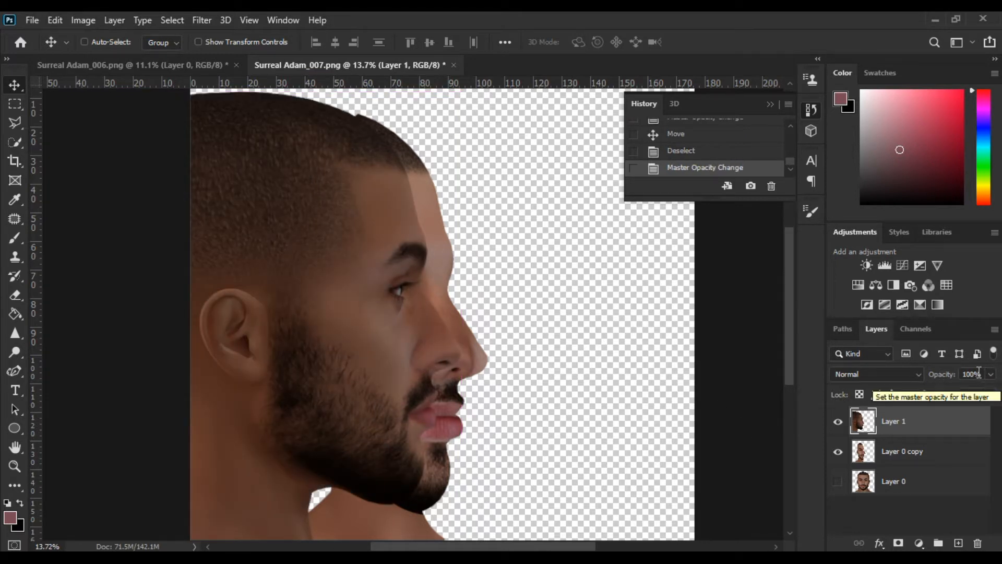
Step: Load Layer 1's outline, invert the selection and erase everything beyond the profile on Layer 0 copy
left_click(864, 427, "ctrl")
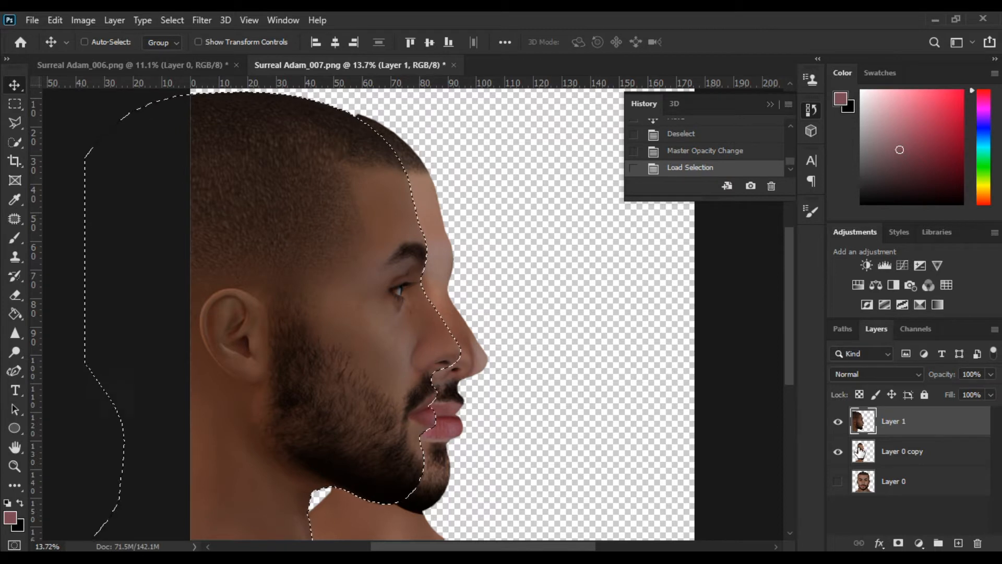
left_click(864, 452)
left_click(172, 20)
left_click(190, 77)
key("e")
mouse_move(433, 193)
left_mouse_down()
mouse_move(420, 242)
mouse_move(433, 295)
left_mouse_up()
right_click(438, 230, "alt")
mouse_move(438, 231)
left_mouse_down()
mouse_move(460, 368)
mouse_move(427, 498)
mouse_move(342, 508)
mouse_move(414, 157)
mouse_move(684, 364)
left_mouse_up()
Step: Clear the selection and erase Layer 1's forehead, eye and inner nose area with a soft Eraser to reveal the front-on face
left_click(896, 417)
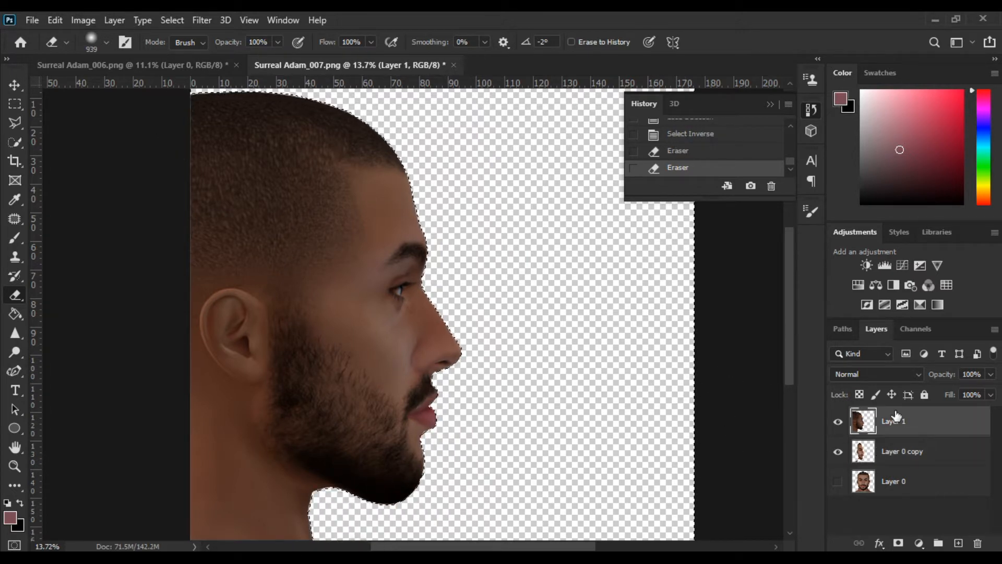
key("ctrl+d")
mouse_move(179, 123)
left_mouse_down()
mouse_move(229, 123)
mouse_move(295, 107)
mouse_move(324, 84)
mouse_move(278, 184)
mouse_move(282, 207)
mouse_move(315, 214)
mouse_move(312, 226)
mouse_move(335, 218)
mouse_move(408, 280)
left_mouse_up()
scroll(408, 280, "up", 5)
left_click_drag(359, 235, 330, 240)
left_click(391, 236)
left_click(402, 238)
left_click_drag(402, 238, 375, 352)
scroll(418, 219, "up", 5)
mouse_move(418, 220)
left_mouse_down()
mouse_move(409, 315)
mouse_move(447, 239)
left_mouse_up()
Step: Erase Layer 1's cheek, upper beard and ear so the front-on cheek, mouth and ear show through
scroll(333, 234, "down", 5)
mouse_move(355, 284)
left_mouse_down()
mouse_move(309, 314)
mouse_move(234, 299)
mouse_move(205, 212)
mouse_move(329, 330)
mouse_move(374, 346)
mouse_move(402, 388)
mouse_move(398, 401)
mouse_move(252, 396)
left_mouse_up()
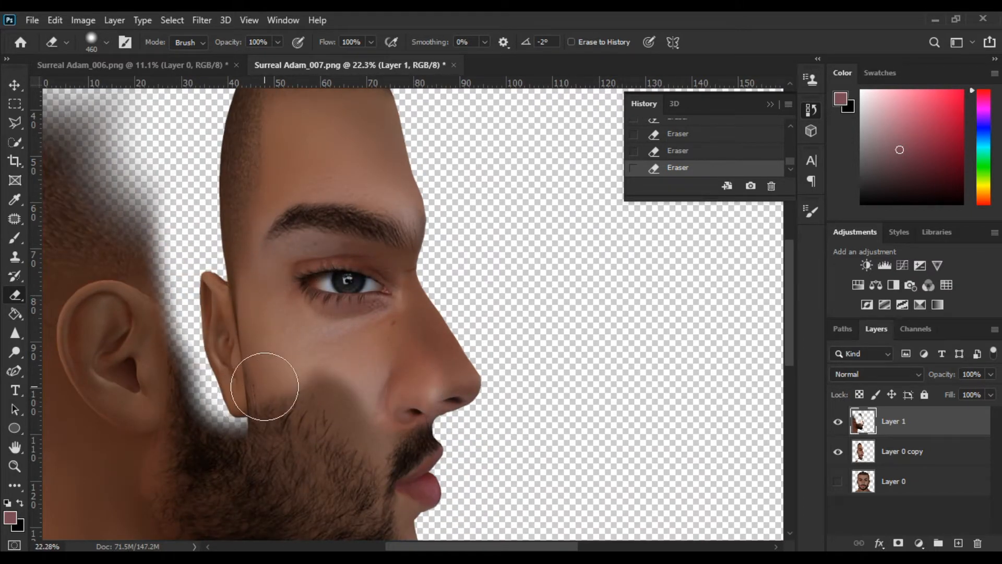
scroll(301, 362, "down", 2)
mouse_move(358, 439)
left_mouse_down()
mouse_move(329, 469)
mouse_move(155, 354)
mouse_move(151, 219)
left_mouse_up()
scroll(215, 269, "down", 1)
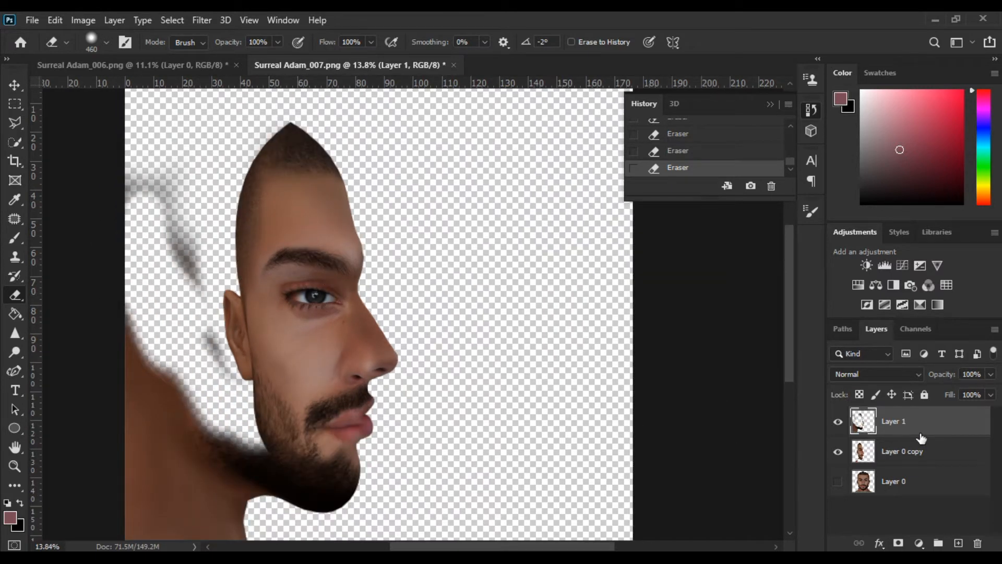
Step: Nudge Layer 0 copy up to align the front-on features with the profile edge
left_click(907, 456)
left_click(14, 85)
key("Down")
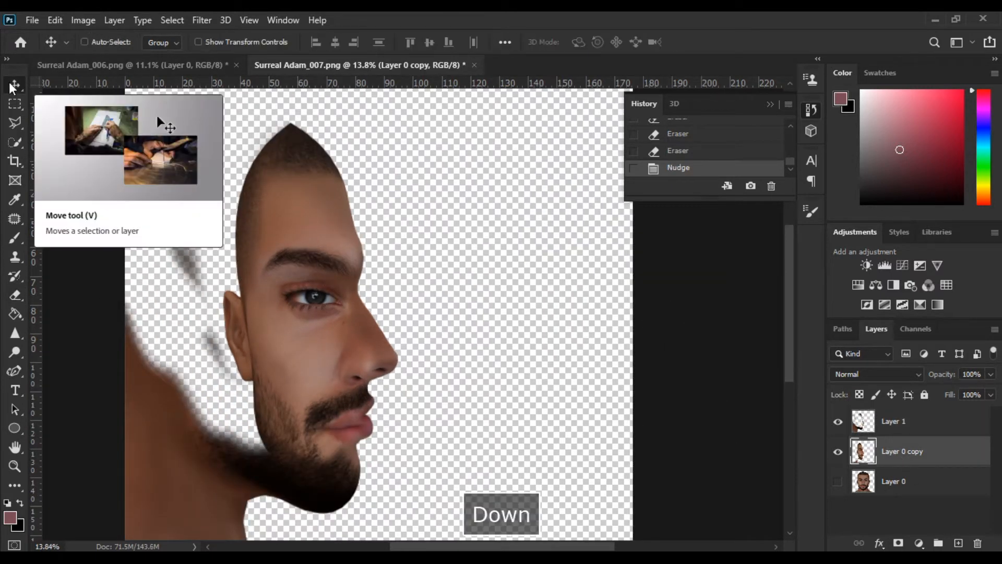
key("Up")
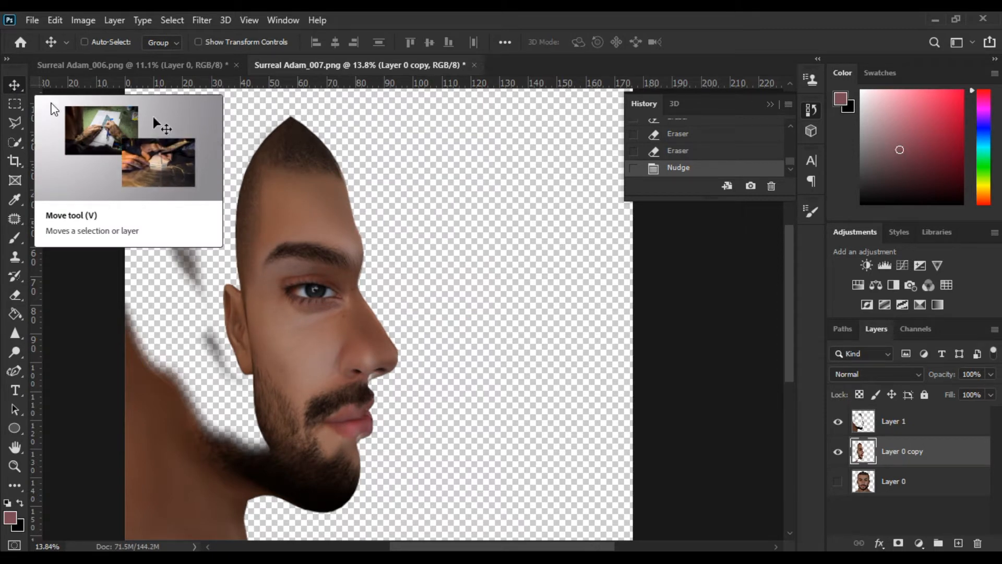
Step: Erase the remaining Layer 1 overlap around the nose to blend it with the front-on face
left_click(867, 426)
left_click(15, 295)
left_click_drag(362, 353, 349, 331)
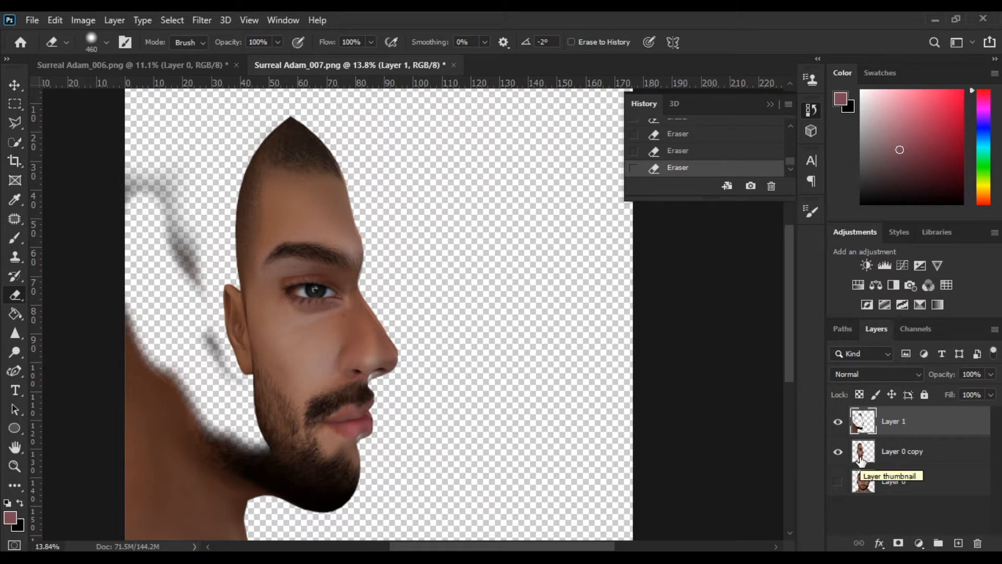
Step: Erase the leftover neck area and dark smudges beside the face on Layer 1
scroll(359, 410, "up", 3)
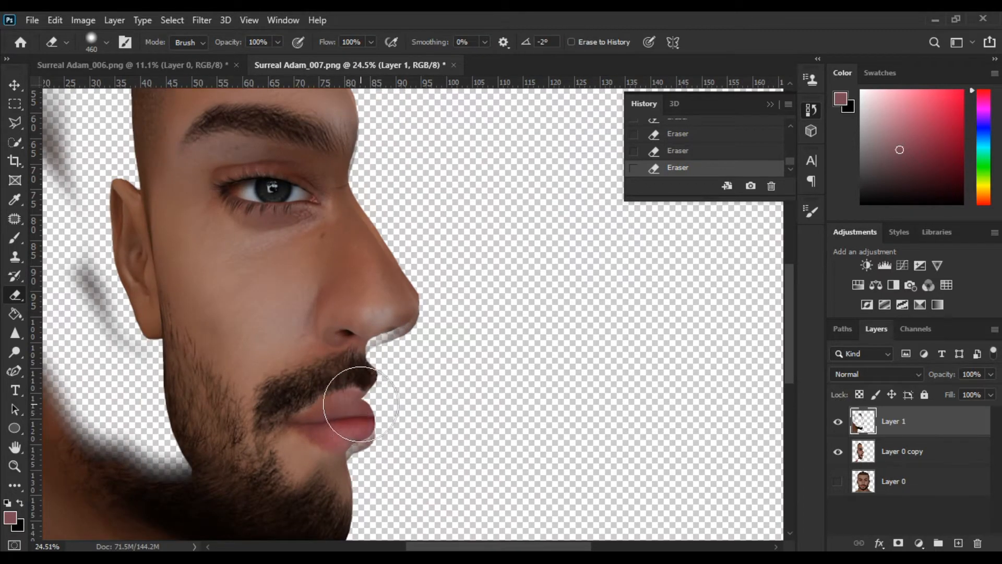
scroll(483, 490, "down", 3)
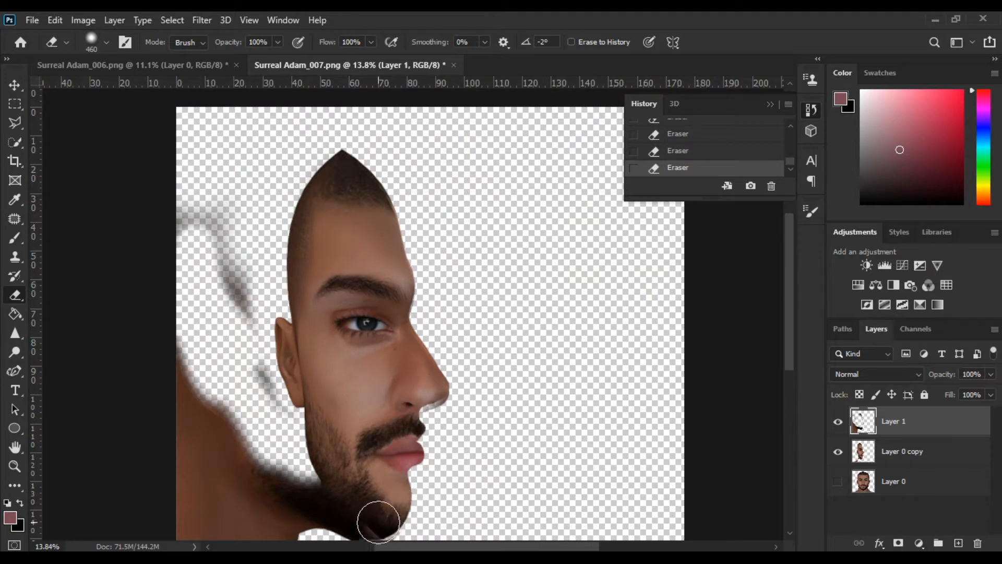
scroll(377, 518, "down", 1)
mouse_move(270, 248)
left_mouse_down()
mouse_move(261, 334)
mouse_move(270, 405)
mouse_move(332, 462)
left_mouse_up()
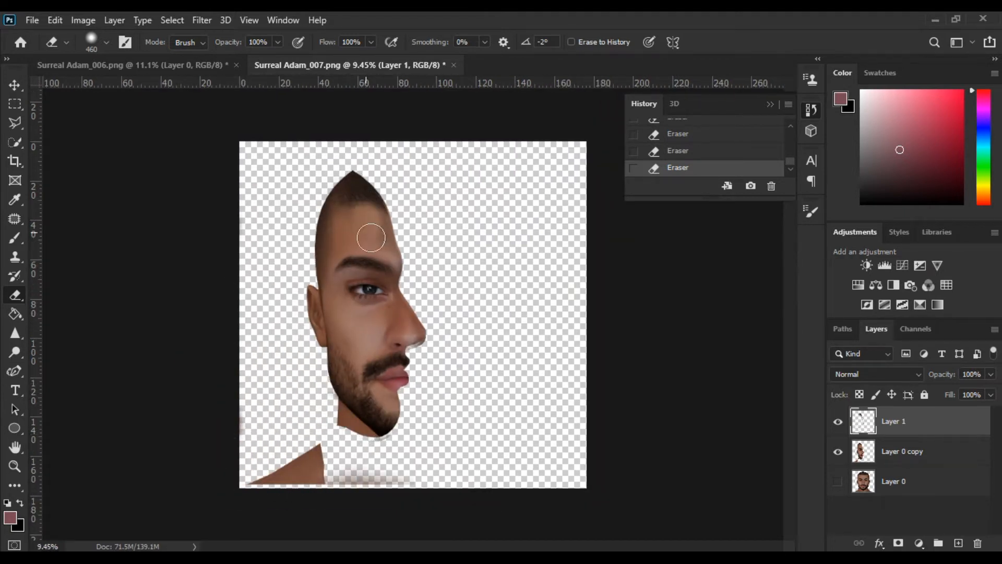
scroll(371, 237, "up", 2)
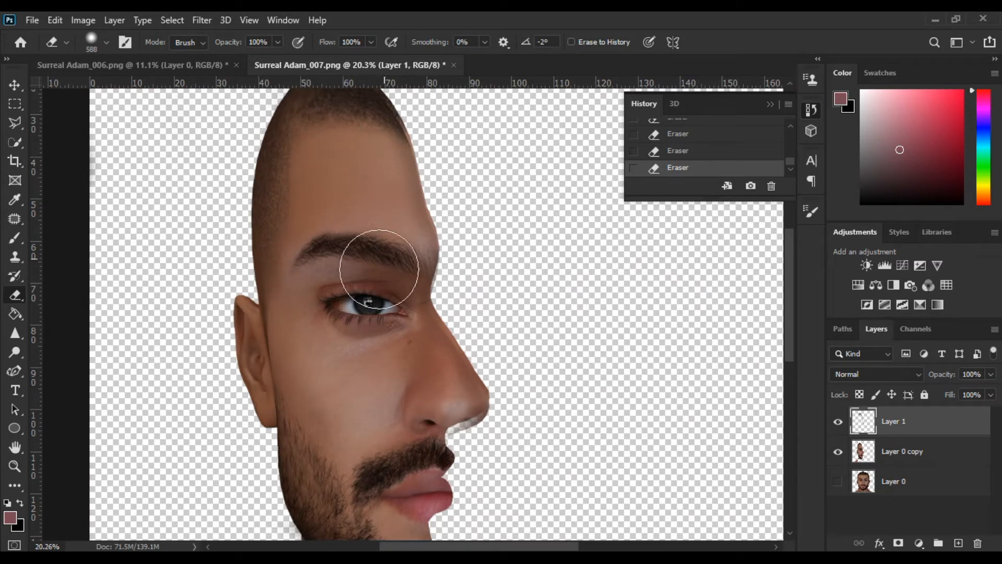
Step: Copy the profile layer from Surreal Adam_006 into Surreal Adam_007 and align it with the blended face's profile edge, toggling its visibility to compare
left_click(111, 64)
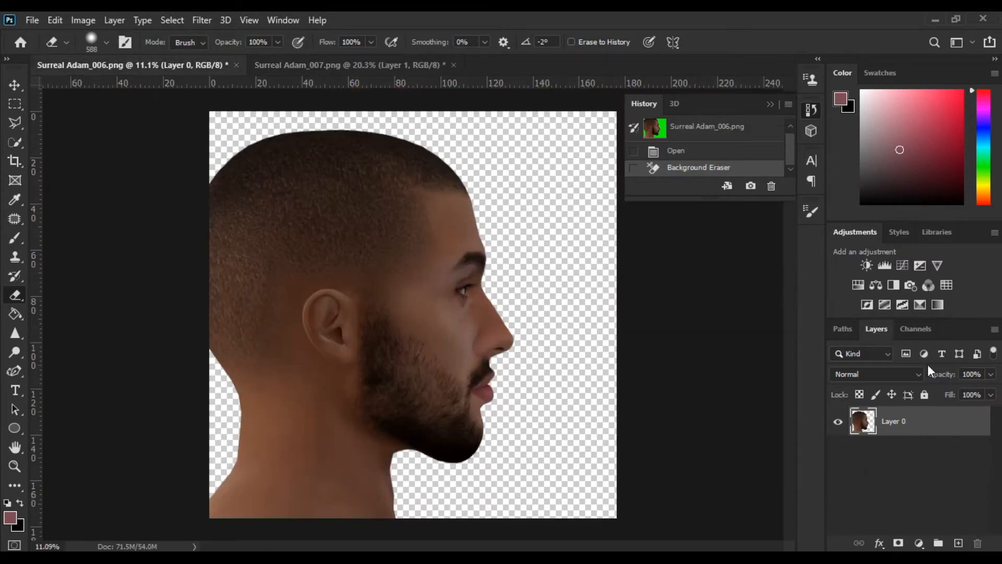
left_click_drag(940, 427, 515, 358)
key("v")
left_click_drag(436, 305, 255, 336)
key("Down")
key("Down")
key("Up")
key("Right")
key("Down")
scroll(595, 339, "down", 1)
left_click(838, 422)
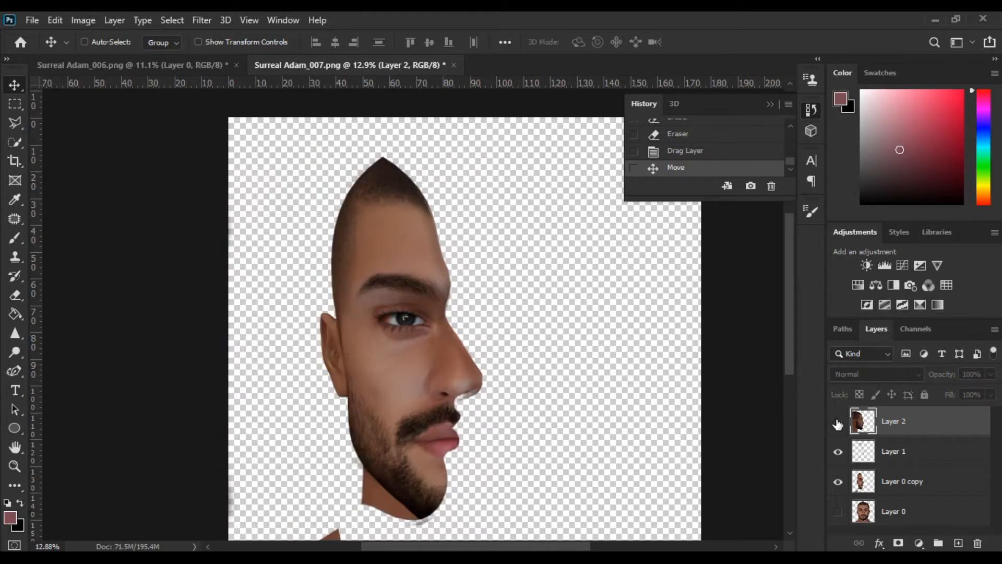
left_click(837, 423)
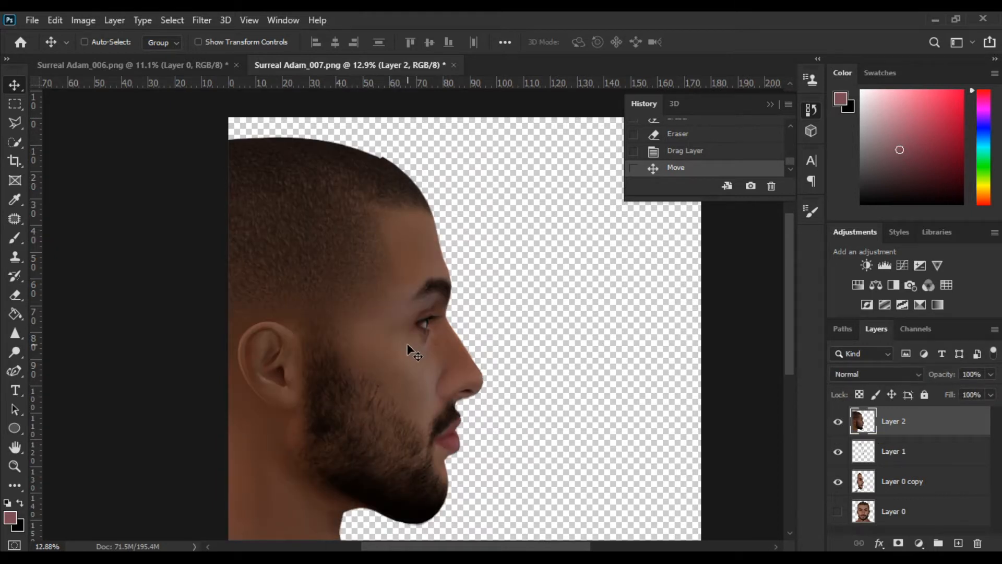
Step: Add a new layer and try the Clone Stamp at brush size 1 along the lower lashes of the profile's eye
scroll(406, 343, "up", 9)
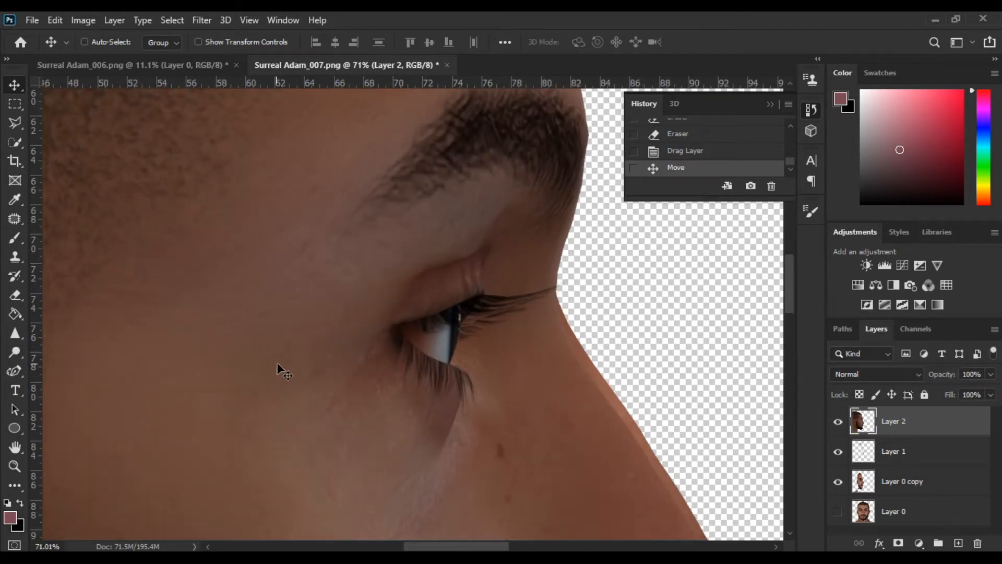
left_click(15, 257)
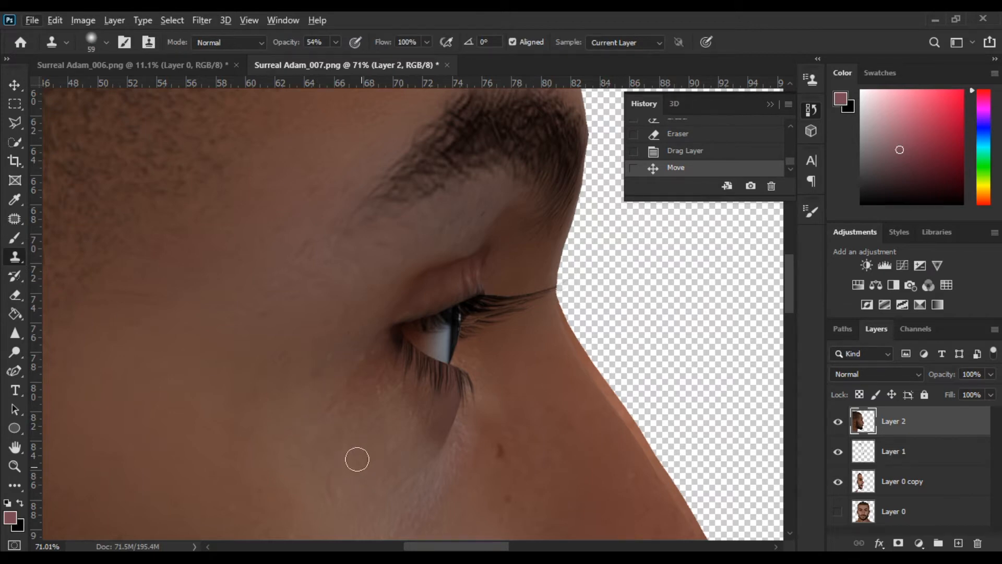
scroll(360, 464, "up", 8)
left_click_drag(479, 239, 377, 279)
scroll(377, 280, "up", 6)
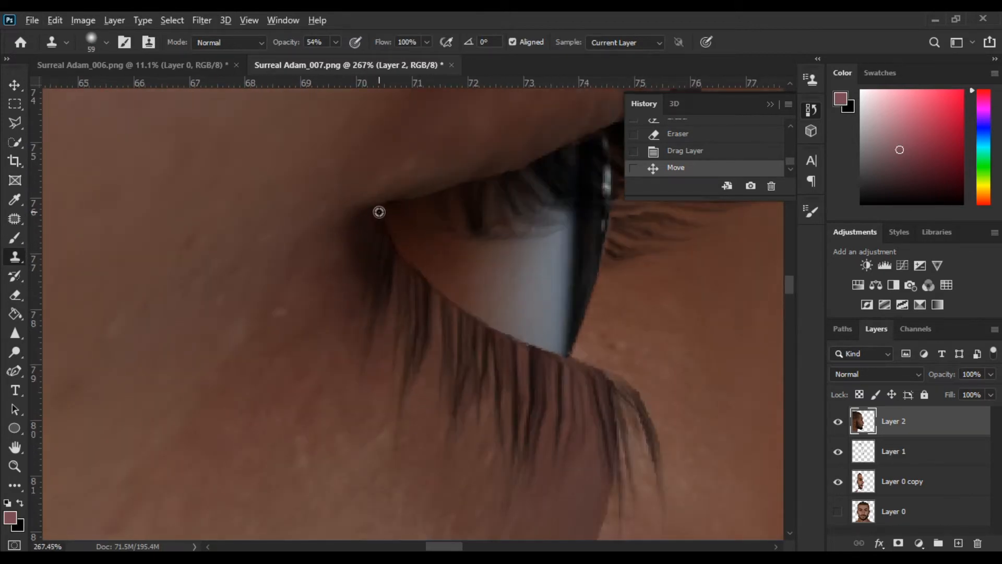
scroll(379, 212, "up", 9)
key("bracketleft")
key("bracketleft")
key("bracketleft")
key("bracketleft")
key("bracketleft")
key("bracketleft")
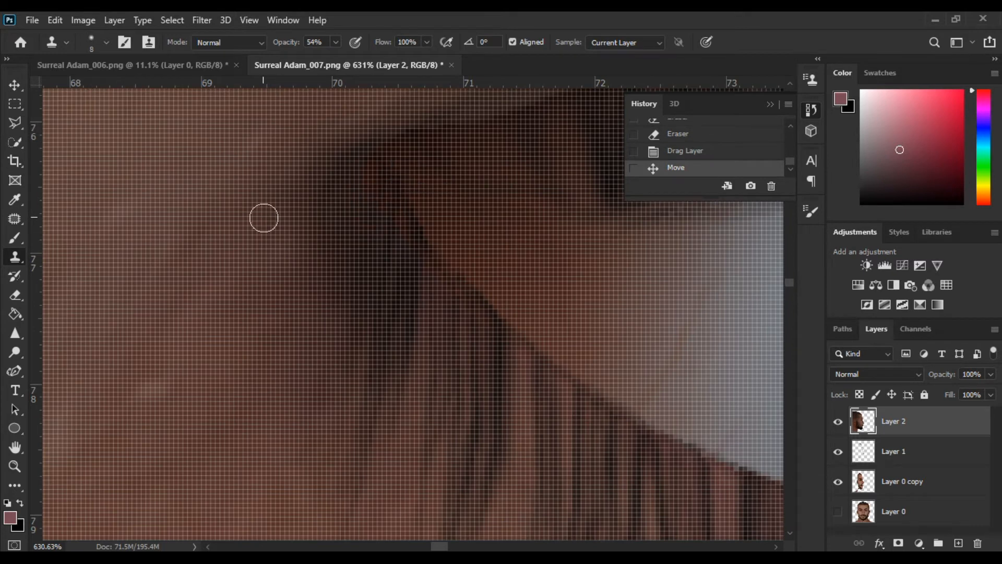
key("bracketleft")
key("bracketleft")
key("bracketleft")
key("bracketleft")
key("bracketleft")
key("bracketleft")
key("bracketleft")
scroll(644, 417, "up", 4)
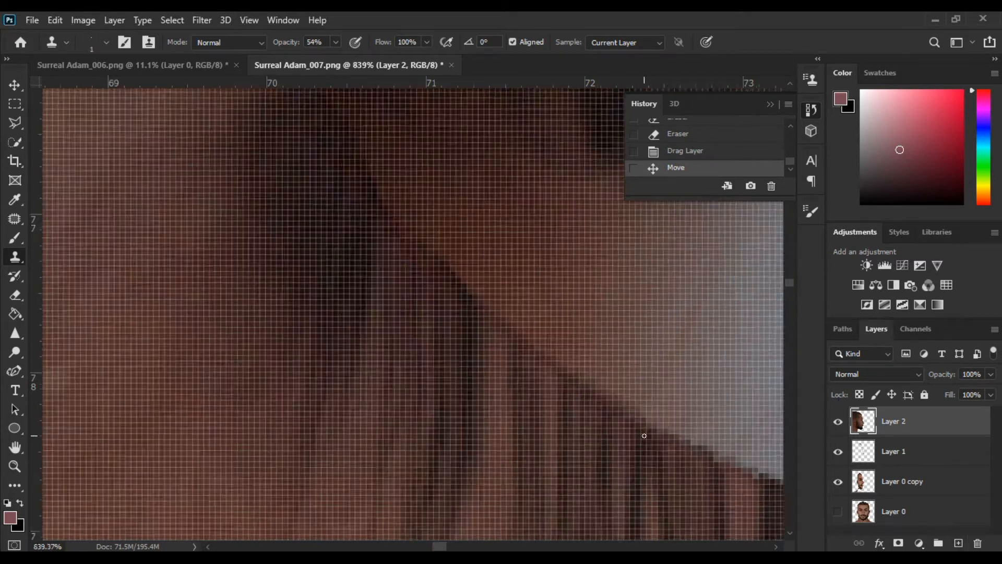
key("ctrl+shift+alt+n")
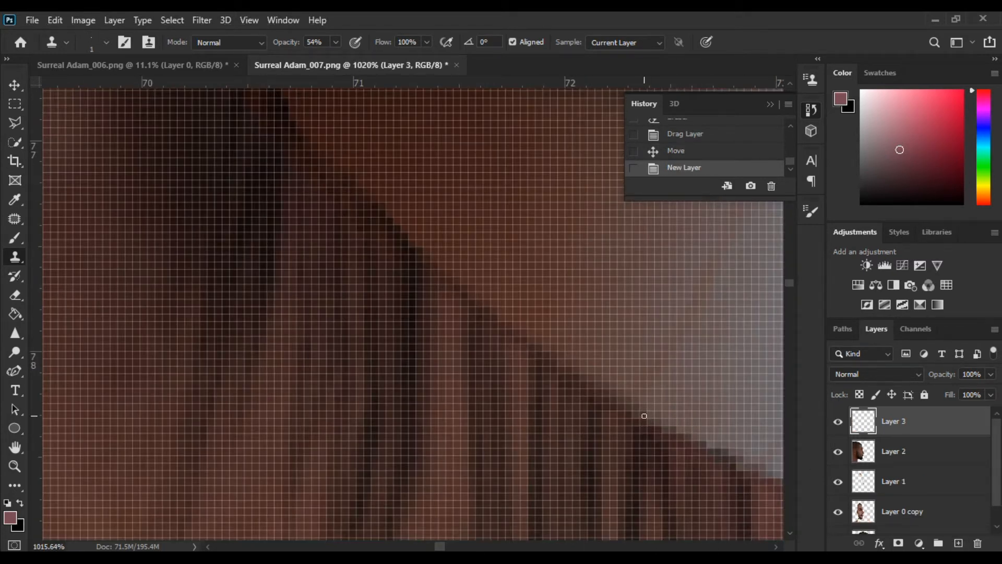
left_click(644, 415)
Step: Hide Layer 2 and clone along the nose, lips and chin edge on Layer 3 with a large soft Clone Stamp at 54% opacity
scroll(644, 415, "down", 10)
left_click(838, 451)
right_click(662, 342, "alt")
mouse_move(661, 334)
left_mouse_down()
mouse_move(636, 186)
mouse_move(651, 295)
mouse_move(714, 438)
left_mouse_up()
left_click(702, 502)
left_click(694, 521)
key("space")
mouse_move(666, 416)
left_mouse_down()
mouse_move(562, 293)
mouse_move(548, 244)
left_mouse_up()
left_click_drag(569, 363, 570, 413)
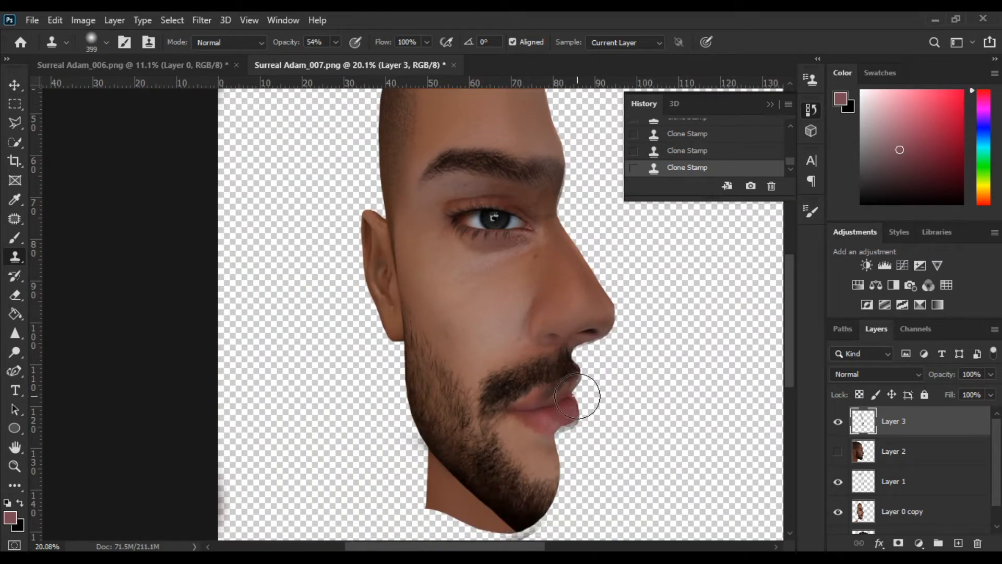
left_click_drag(564, 455, 556, 498)
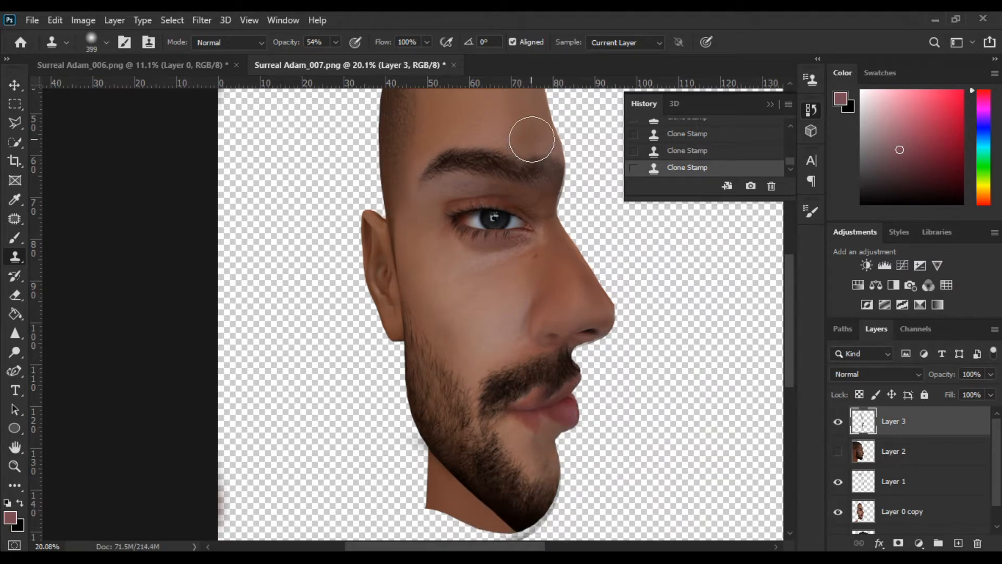
Step: Set the Clone Stamp's opacity to 100% and clone along the forehead's profile edge on Layer 3
key("space")
left_click_drag(547, 121, 501, 282)
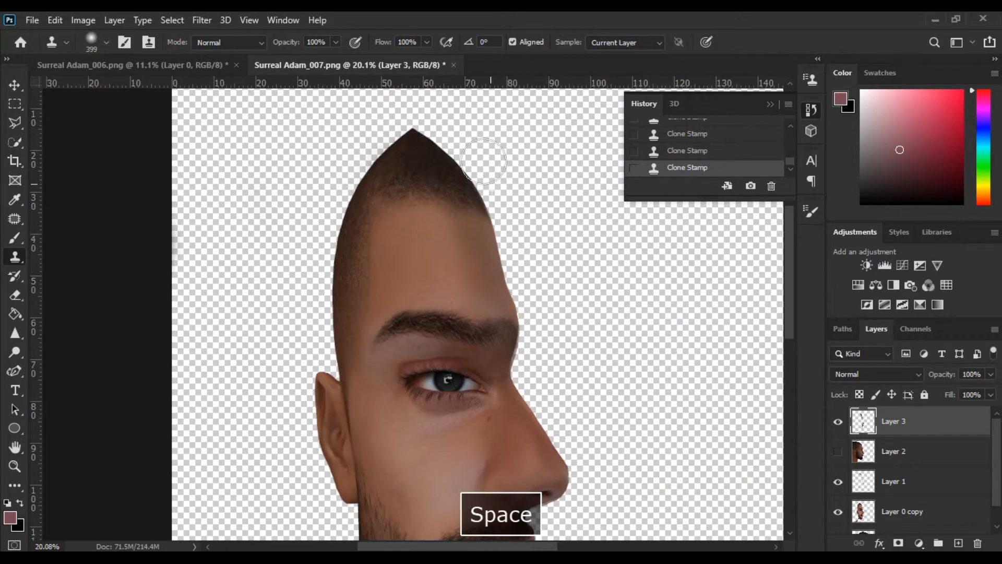
key("space")
left_click_drag(441, 355, 403, 231)
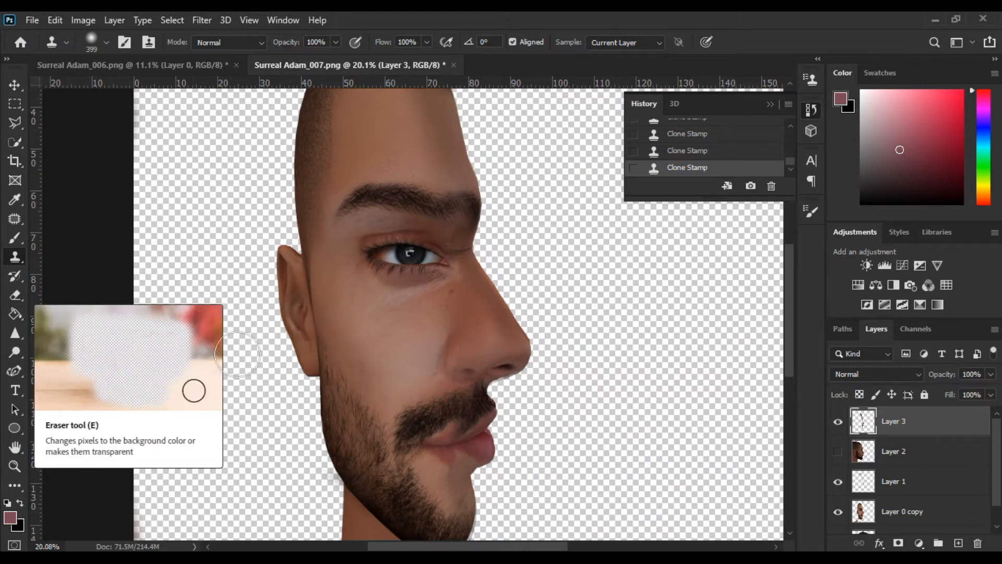
Step: Nudge Layer 3 down slightly to adjust the cloned edge against the face
key("Down")
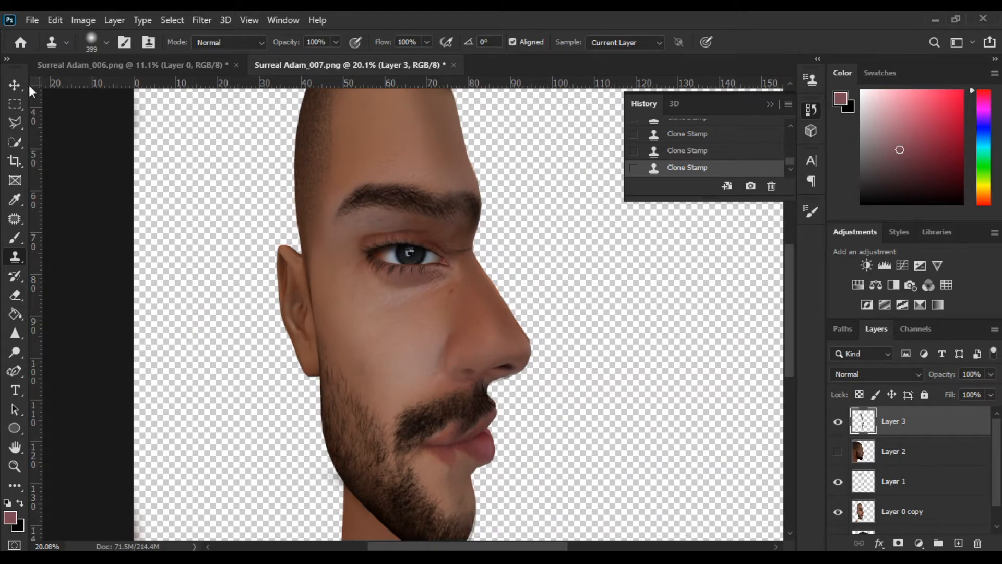
key("v")
key("Down")
key("Down")
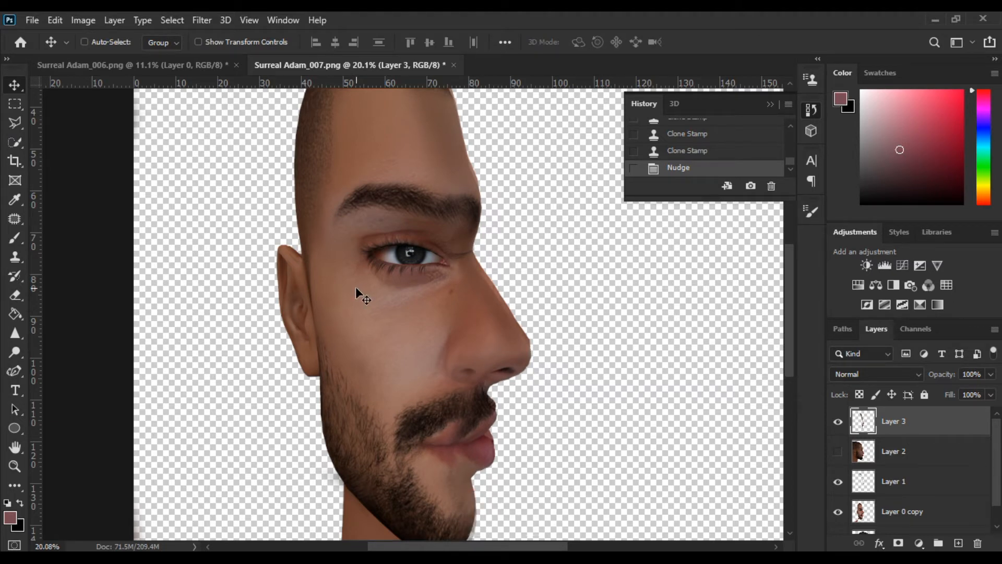
key("ctrl+0")
Step: Erase Layer 3's cloned pixels around the mouth and lips with a soft Eraser
left_click(15, 295)
scroll(385, 387, "up", 3)
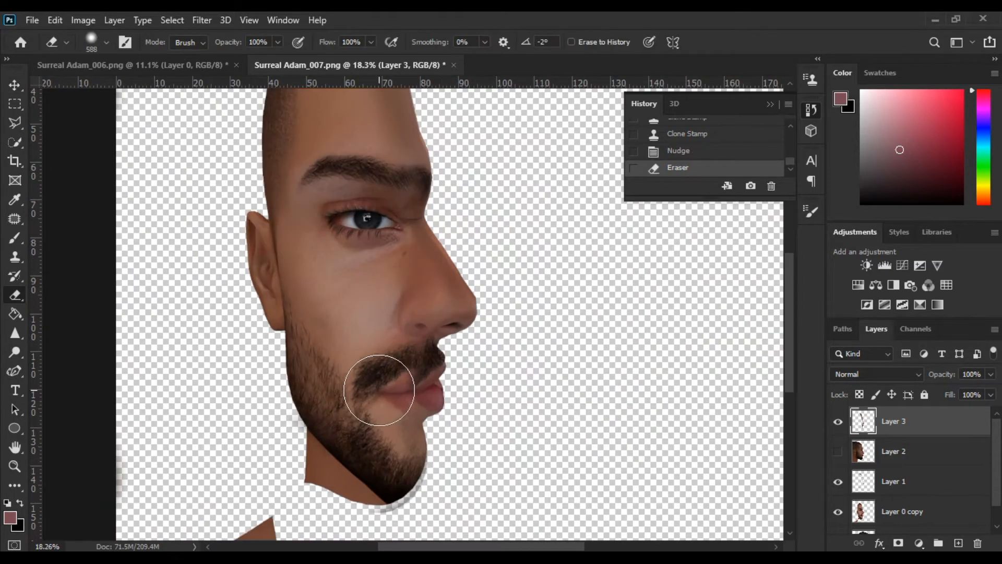
left_click(428, 372)
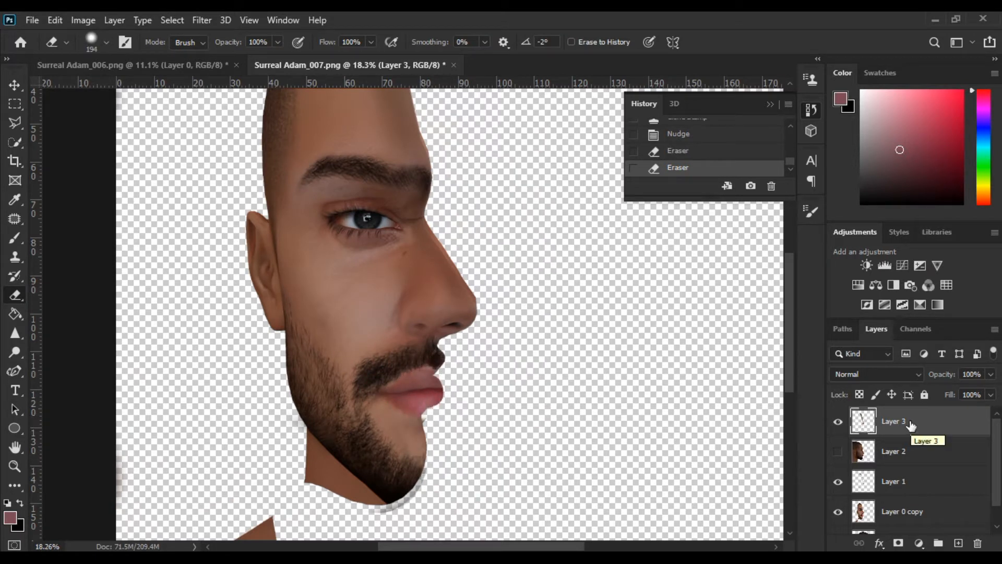
Step: Delete Layer 3, Layer 1 and Layer 0 copy, and show only the original Layer 2 and Layer 0
left_click_drag(912, 427, 977, 543)
left_click_drag(902, 449, 977, 543)
left_click(838, 422)
left_click(838, 451)
scroll(559, 362, "down", 2)
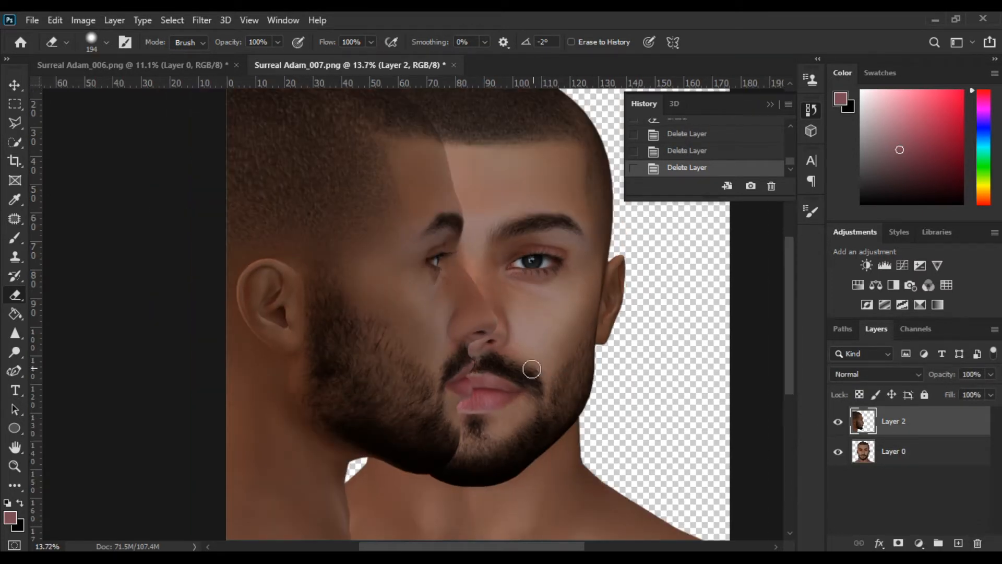
Step: Move Layer 2 about 5.89 cm right and 4.62 cm down over the front-on face, and nudge it up slightly
key("v")
left_click_drag(333, 302, 349, 315)
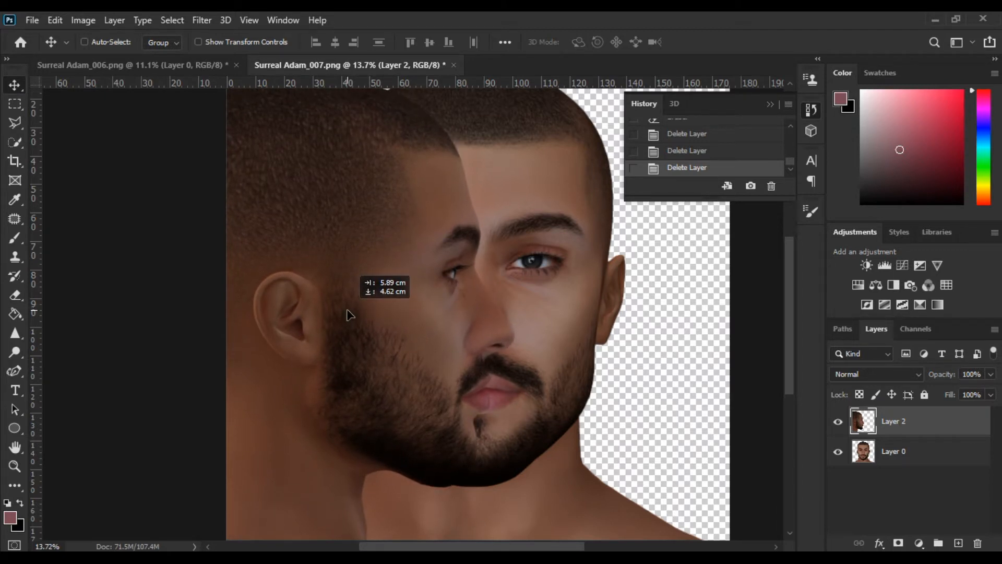
left_click_drag(350, 315, 349, 315)
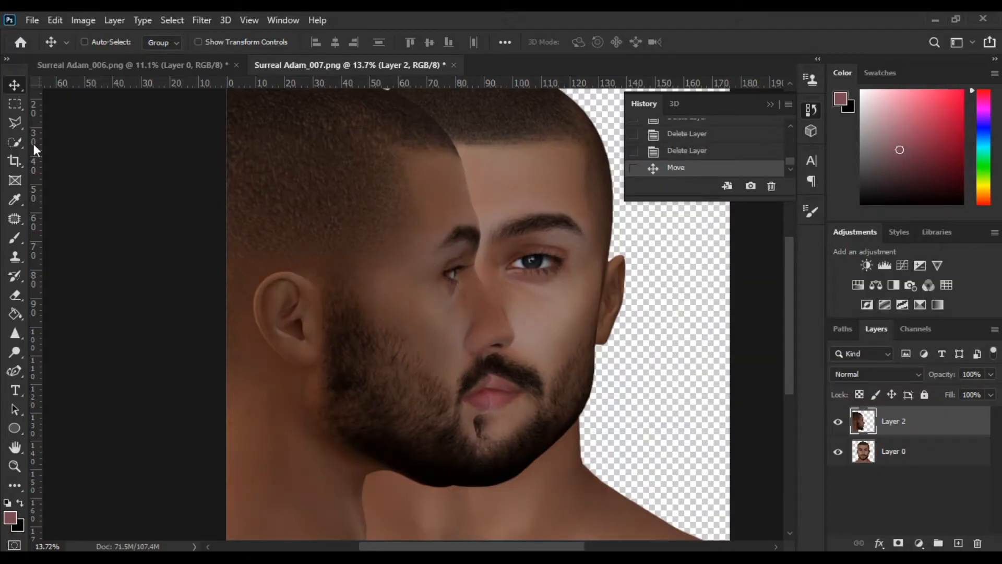
key("Up")
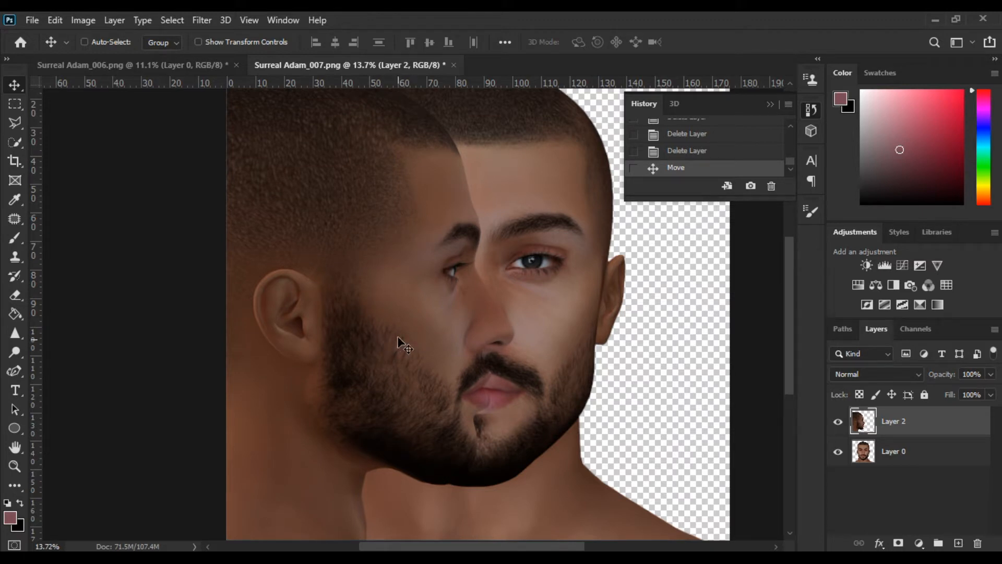
Step: Duplicate Layer 0 and Layer 2, hide the originals and stack the copies above them with Layer 2 copy uppermost
left_click_drag(868, 462, 959, 545)
left_click_drag(888, 417, 959, 545)
left_click(837, 511)
left_click_drag(867, 452, 845, 493)
Step: Load Layer 2 copy's outline as a selection, invert it, erase Layer 0 copy outside the profile, and clear the selection
left_click(862, 421, "ctrl")
key("ctrl+shift+i")
mouse_move(495, 142)
left_mouse_down()
mouse_move(441, 164)
mouse_move(346, 116)
mouse_move(436, 477)
mouse_move(501, 136)
mouse_move(619, 519)
mouse_move(528, 524)
left_mouse_up()
key("e")
left_click(893, 451)
left_click_drag(553, 525, 542, 423)
mouse_move(541, 465)
left_mouse_down()
mouse_move(325, 455)
mouse_move(323, 427)
left_mouse_up()
left_click_drag(321, 237, 326, 310)
mouse_move(358, 271)
left_mouse_down()
mouse_move(319, 262)
mouse_move(359, 258)
left_mouse_up()
key("ctrl+z")
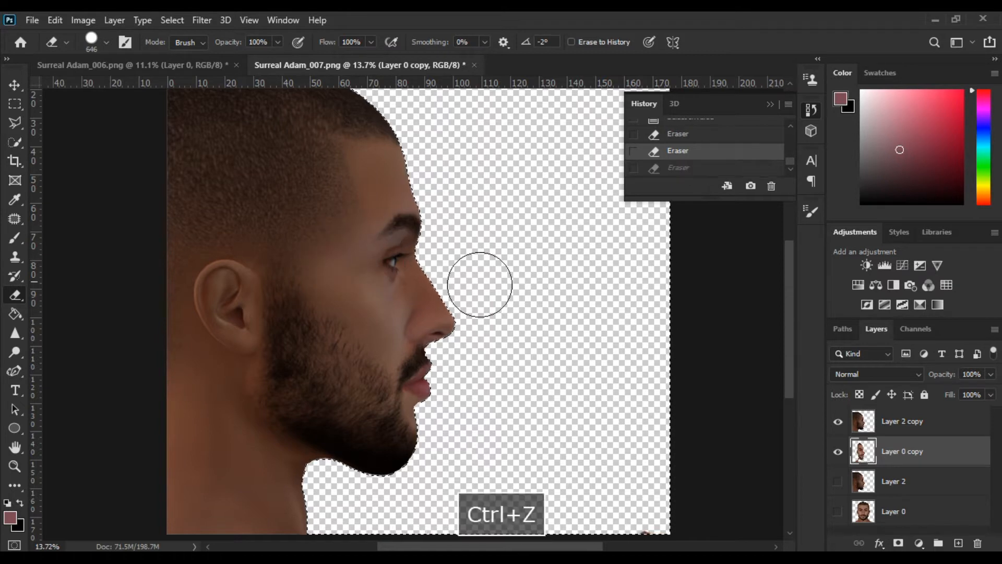
key("ctrl+d")
Step: Erase Layer 2 copy's mouth, beard and lower cheek with a hard Eraser to reveal the front-on features
left_click(859, 425)
left_click_drag(397, 376, 373, 376)
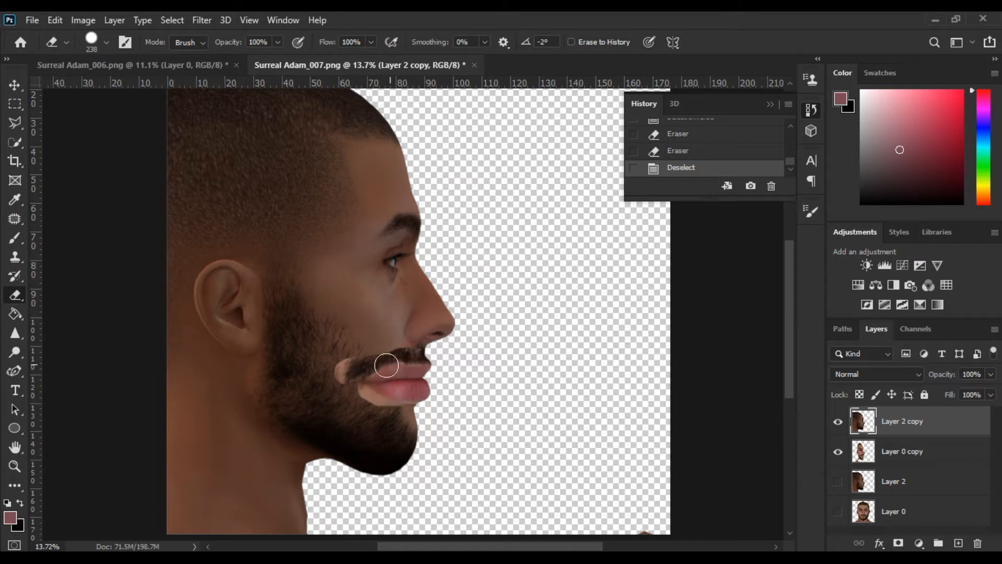
mouse_move(401, 421)
left_mouse_down()
mouse_move(386, 462)
mouse_move(277, 380)
mouse_move(346, 372)
left_mouse_up()
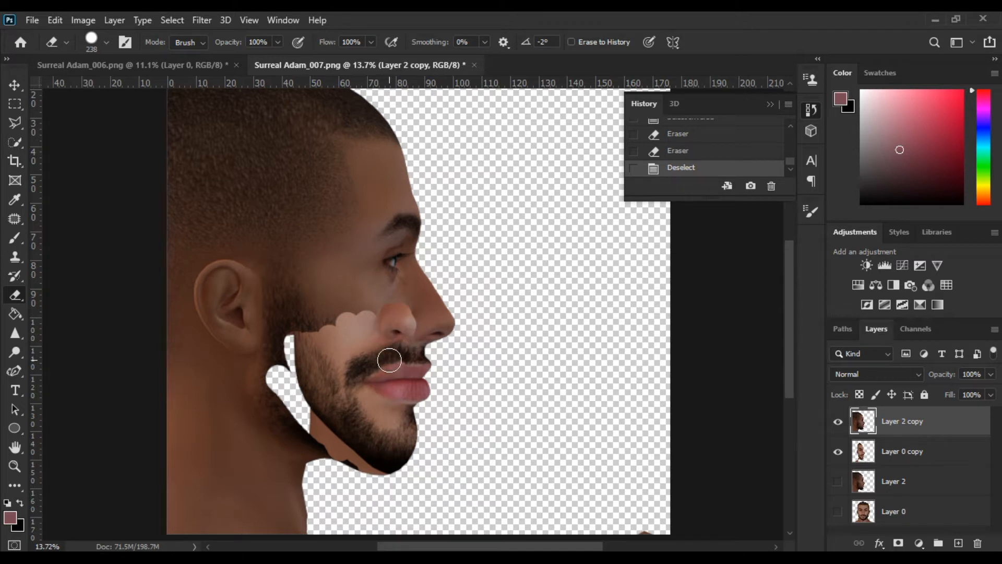
Step: Nudge Layer 0 copy to the right and slightly down to try a different alignment with the profile
left_click(898, 452)
left_click(15, 86)
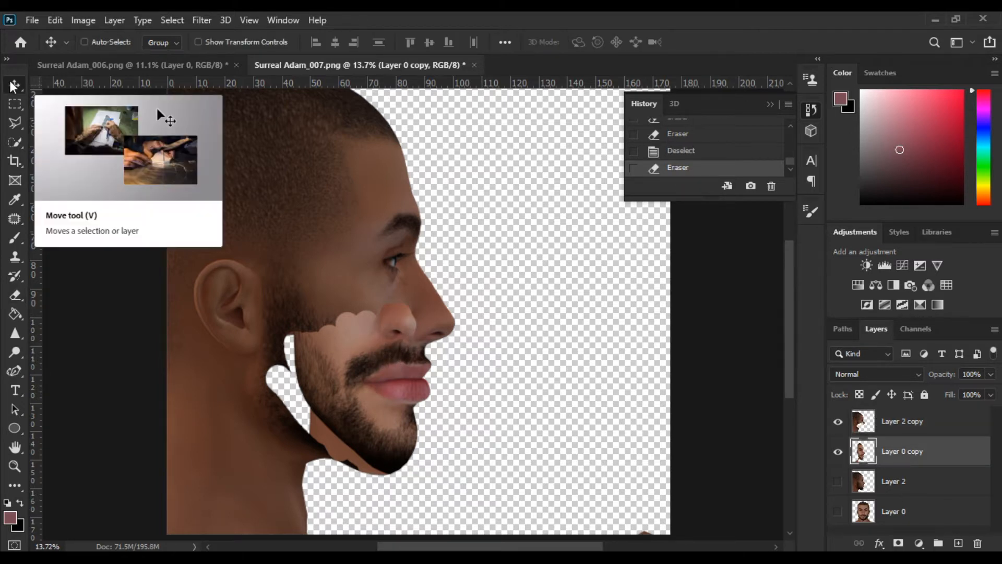
key("Right")
key("Right")
key("Right")
key("Right")
key("Right")
key("Right")
key("Right")
key("Right")
key("Right")
key("Right")
key("Right")
key("Right")
key("Right")
key("Right")
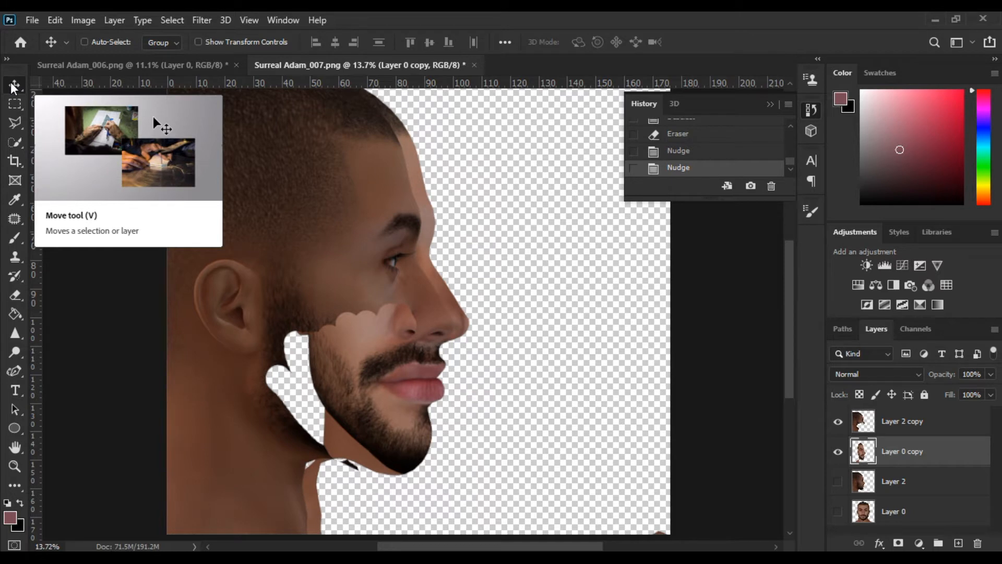
key("Down")
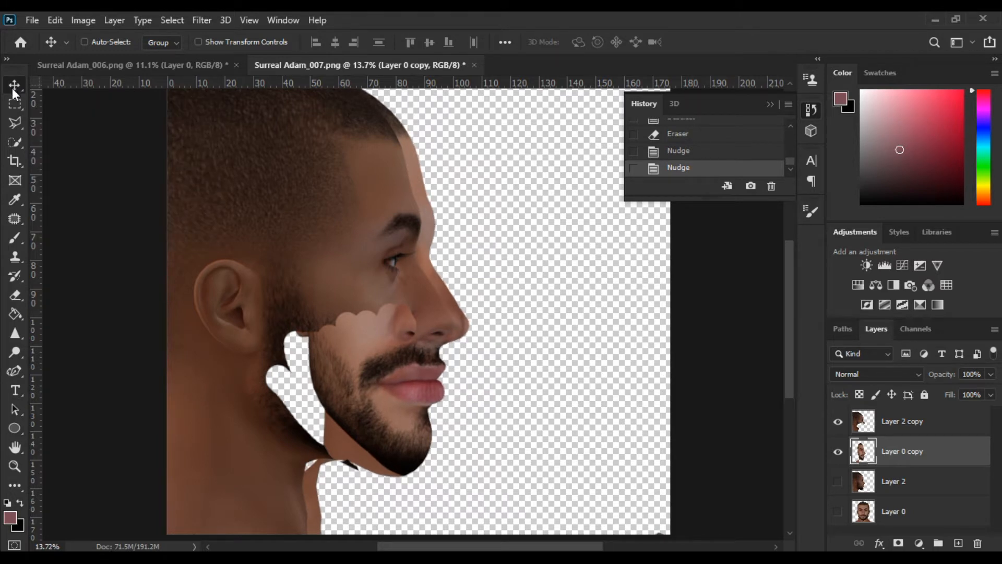
Step: Undo the nudges, erasing and selection inversion to restore both layer copies, and clear the loaded selection
left_click(861, 441, "ctrl")
key("ctrl+z")
key("ctrl+z")
key("ctrl+z")
key("ctrl+z")
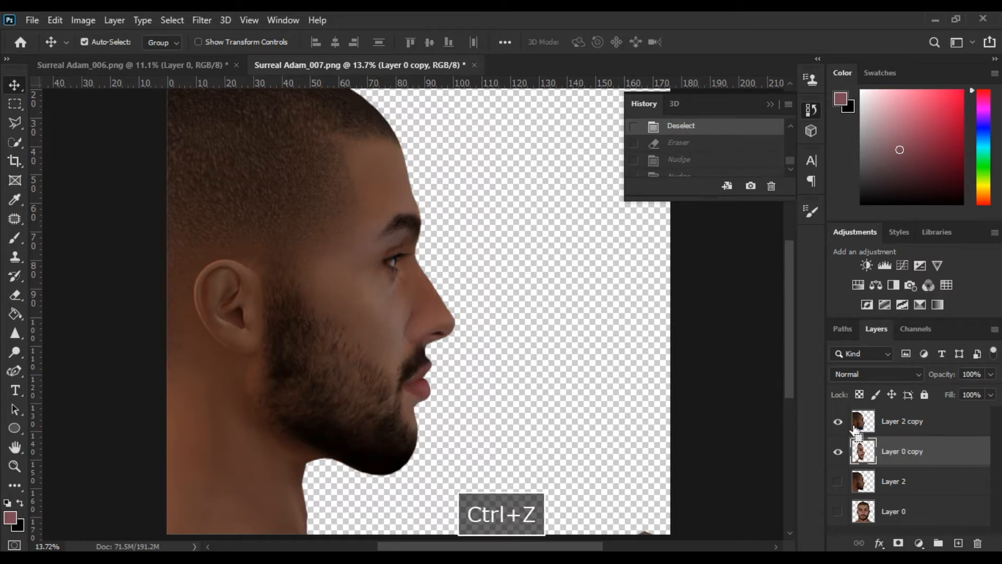
key("ctrl+z")
key("ctrl+z")
key("ctrl+z")
key("ctrl+z")
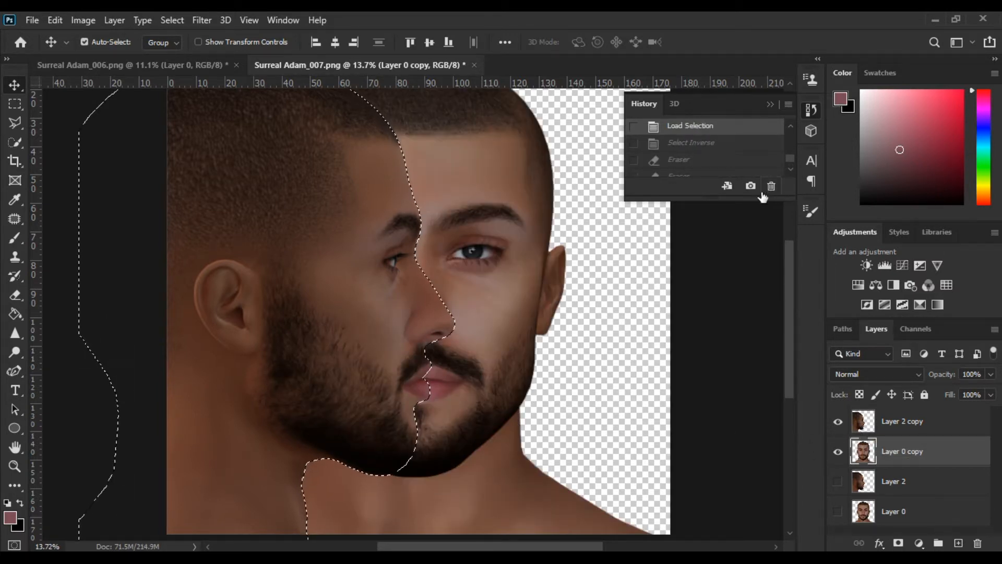
key("ctrl+d")
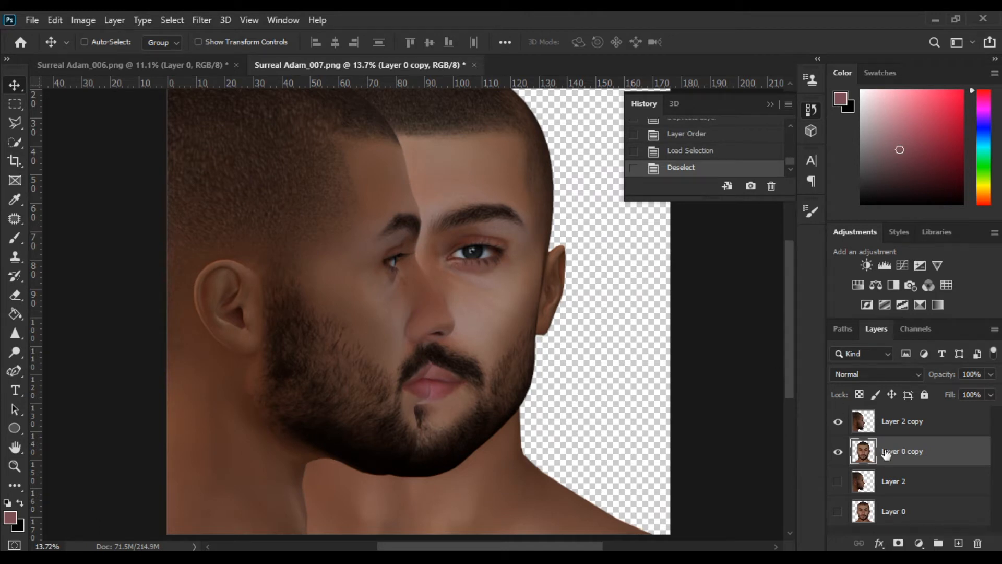
Step: Nudge the restored Layer 0 copy slightly to the right behind the profile
key("Right")
key("Right")
key("Right")
key("Right")
key("Right")
key("Right")
key("Right")
key("Right")
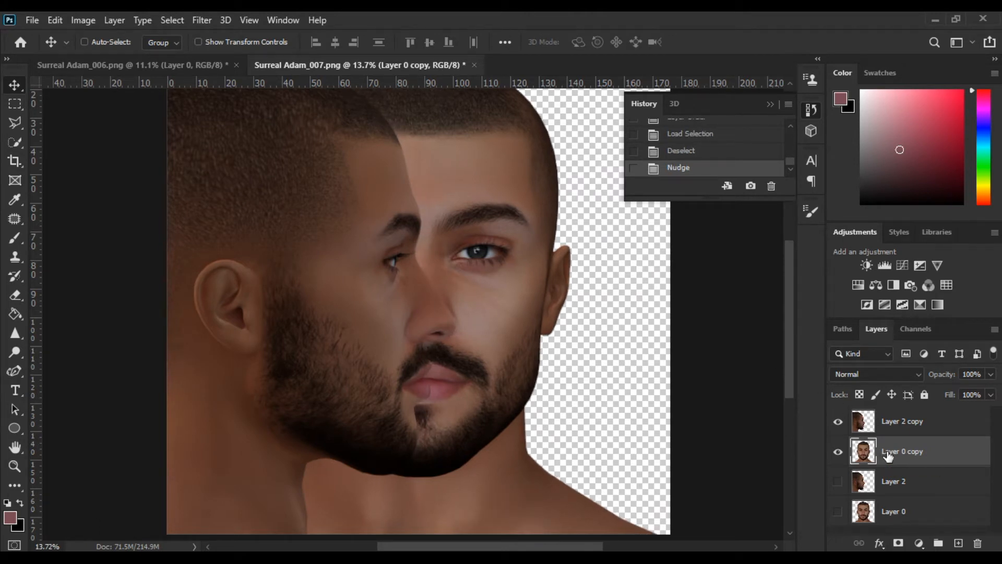
Step: Nudge Layer 0 copy further to the right and slightly down, checking its alignment against the profile on Layer 2 copy
left_click(838, 421)
left_click(839, 422)
key("Right")
left_click(838, 422)
left_click(839, 422)
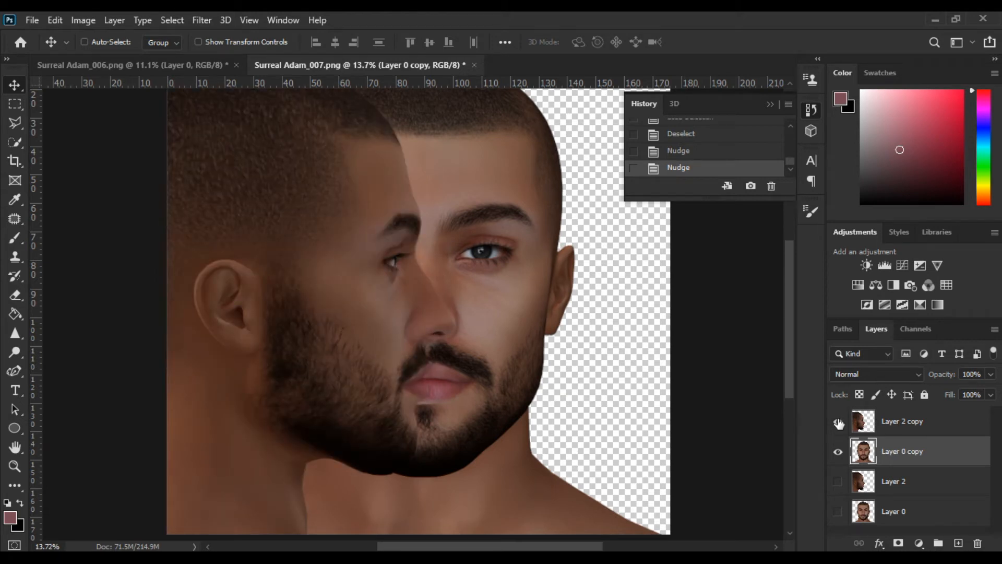
key("Down")
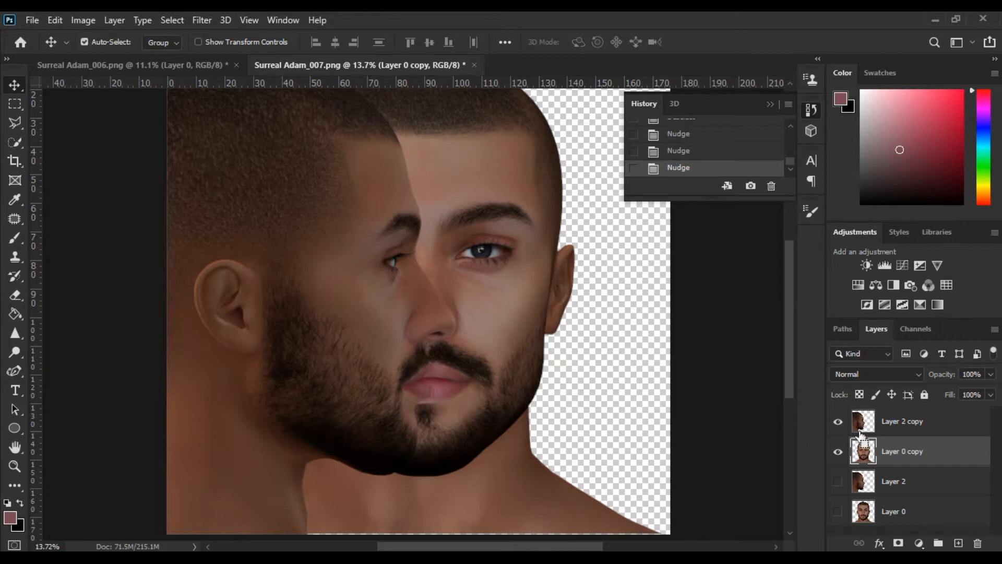
Step: Load Layer 2 copy's outline as a selection, invert it, and erase the parts of Layer 0 copy outside the profile
key("e")
scroll(384, 109, "down", 3)
right_click(399, 148, "alt")
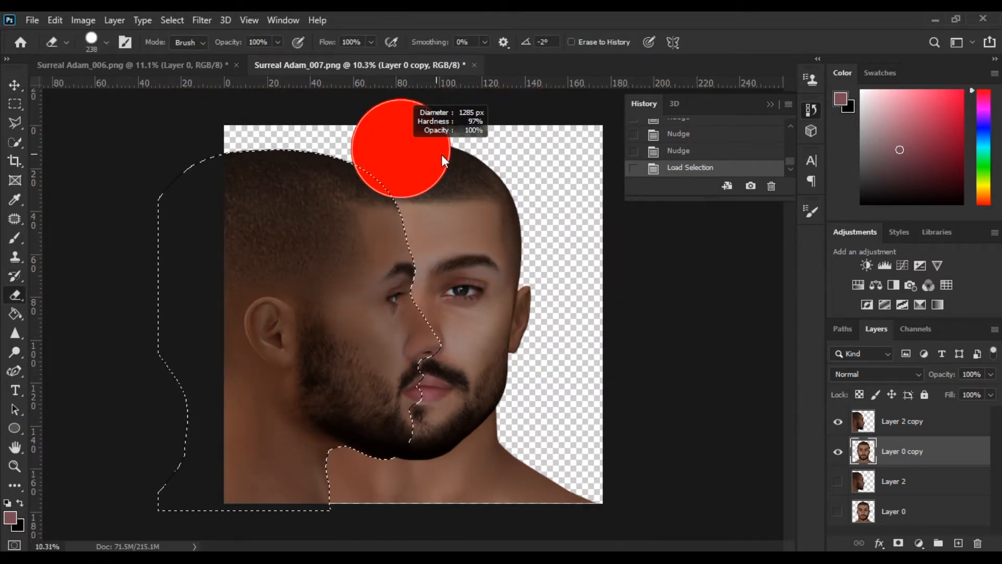
left_click_drag(398, 162, 459, 290)
key("ctrl+z")
left_click(171, 20)
left_click(178, 73)
mouse_move(469, 167)
left_mouse_down()
mouse_move(437, 242)
mouse_move(496, 291)
mouse_move(590, 499)
mouse_move(414, 502)
left_mouse_up()
left_click_drag(414, 206, 543, 462)
Step: Invert the selection again and erase Layer 2 copy's head, cheek, beard and neck to reveal the front-on face
left_click(887, 421)
right_click(306, 253, "alt")
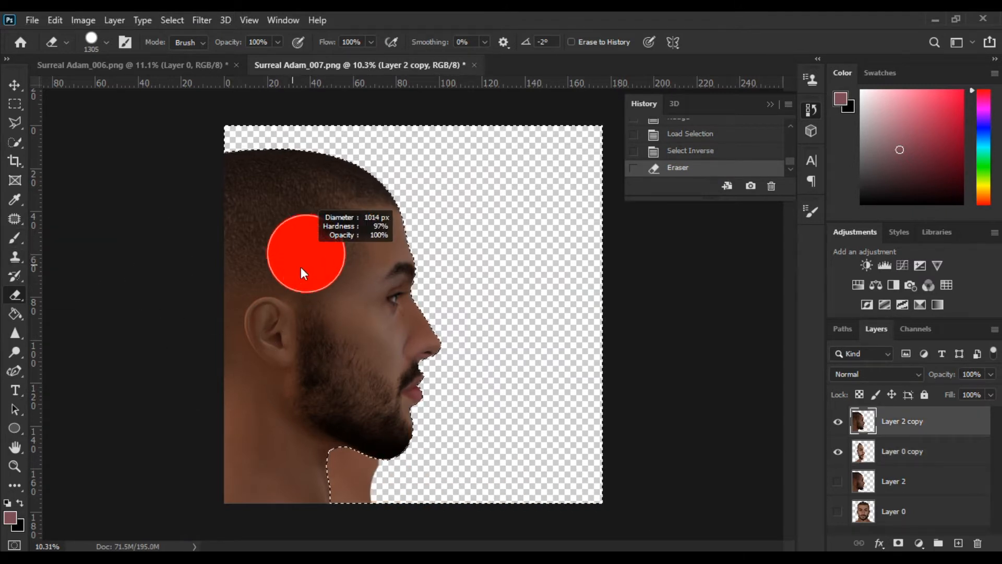
left_click(172, 19)
left_click(180, 78)
left_click(231, 194)
left_click_drag(231, 193, 290, 164)
right_click(300, 167, "alt")
right_click(323, 219, "alt")
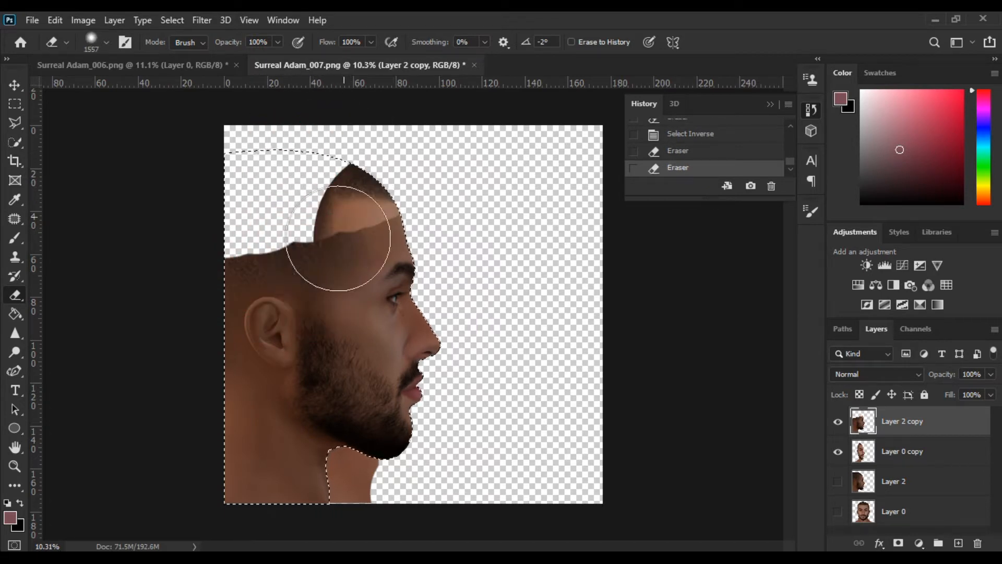
mouse_move(334, 232)
left_mouse_down()
mouse_move(355, 255)
mouse_move(371, 239)
mouse_move(340, 350)
mouse_move(295, 288)
mouse_move(275, 359)
mouse_move(301, 456)
left_mouse_up()
right_click(338, 424, "alt")
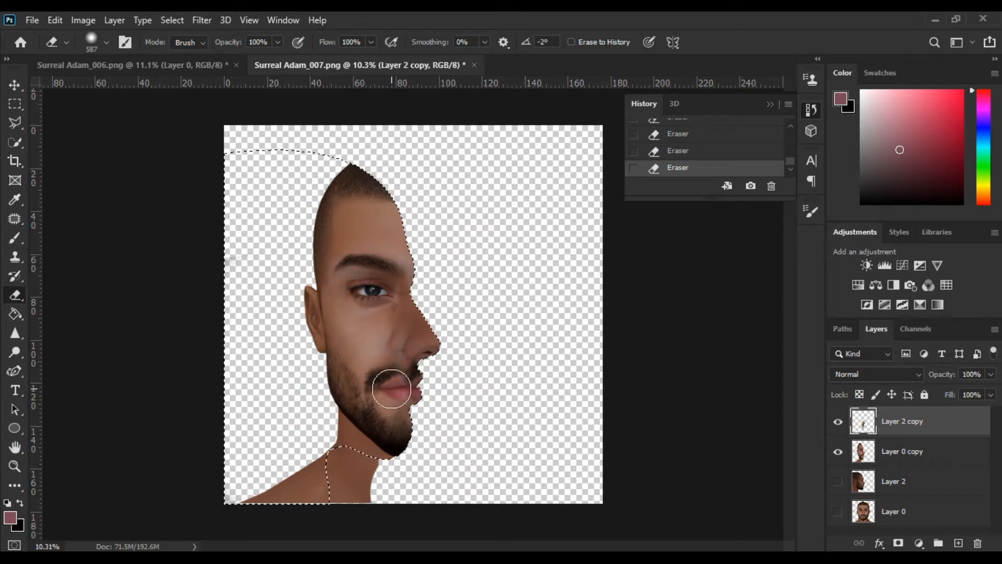
scroll(485, 371, "up", 3)
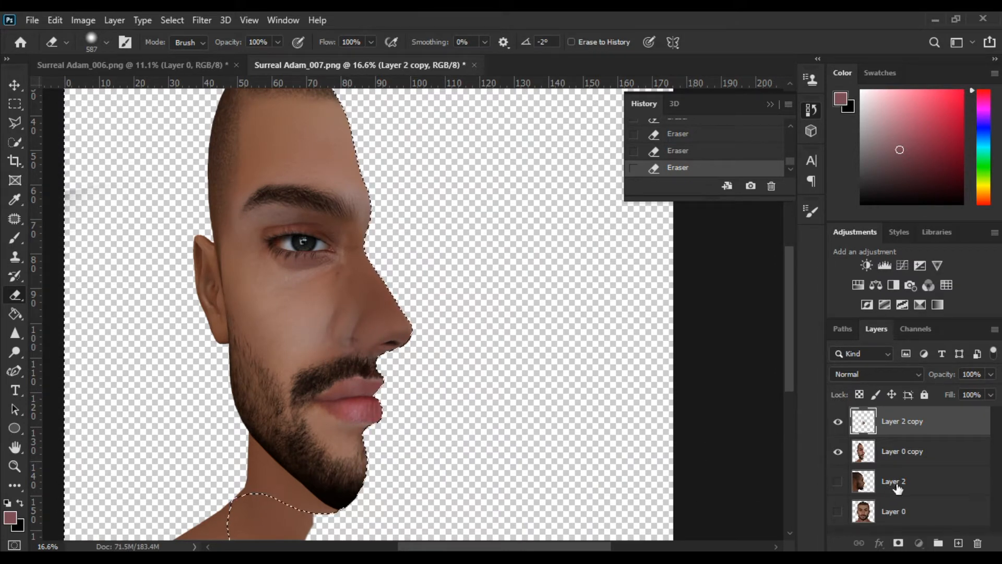
Step: Duplicate Layer 2, move the copy above all layers, hide the other visible layers, and undo the stray erasing
left_click_drag(956, 546, 956, 545)
left_click_drag(869, 479, 887, 420)
left_click(837, 422)
mouse_move(385, 399)
left_mouse_down()
mouse_move(393, 391)
mouse_move(384, 389)
left_mouse_up()
left_click_drag(838, 452, 838, 481)
key("ctrl+z")
key("ctrl+z")
Step: Erase Layer 2 copy 2's head, cheek and beard around the nose, show Layer 0 copy again, and clear the selection
right_click(274, 387, "alt")
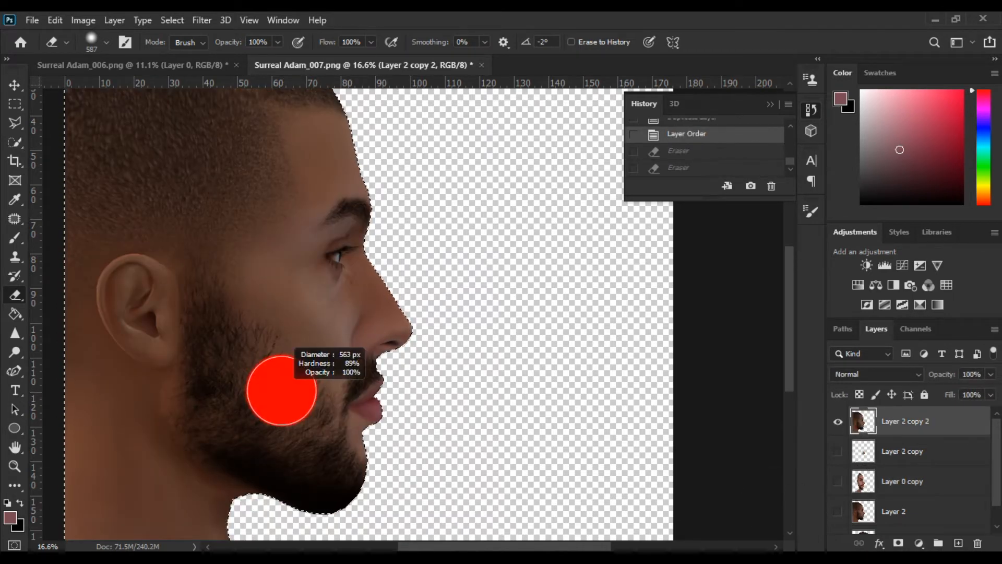
mouse_move(313, 399)
left_mouse_down()
mouse_move(303, 349)
mouse_move(321, 217)
mouse_move(219, 459)
mouse_move(162, 313)
mouse_move(162, 445)
left_mouse_up()
key("space")
right_click(313, 261, "alt")
mouse_move(329, 253)
left_mouse_down()
mouse_move(272, 253)
mouse_move(156, 360)
mouse_move(215, 215)
left_mouse_up()
mouse_move(190, 420)
left_mouse_down()
mouse_move(193, 500)
mouse_move(171, 386)
left_mouse_up()
left_click_drag(188, 464, 348, 475)
left_click(839, 481)
left_click(838, 511)
left_click(838, 511)
key("ctrl+d")
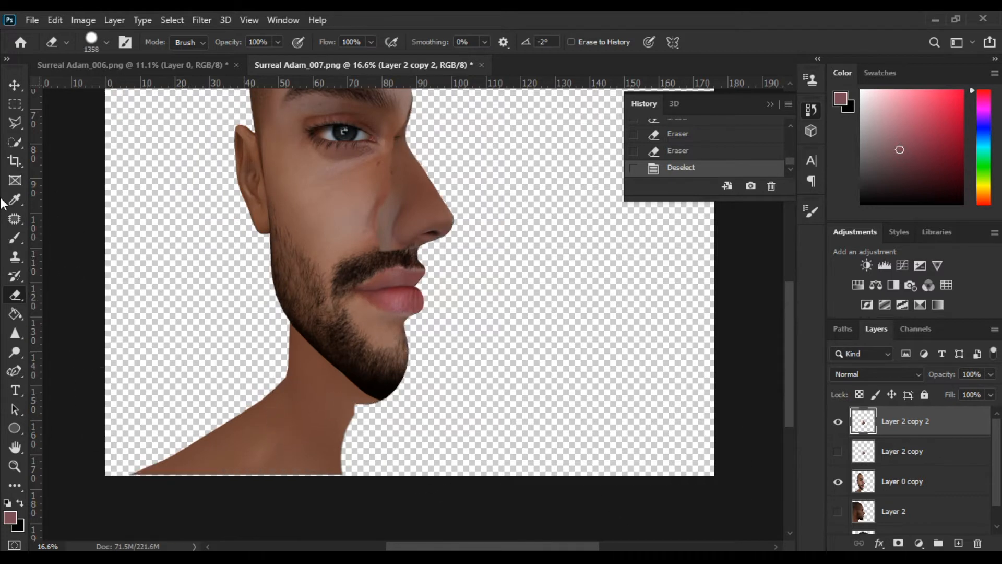
Step: Move Layer 2 copy 2's nose slightly left and up, and blend its inner edge with a soft Eraser
key("v")
mouse_move(406, 202)
left_mouse_down()
mouse_move(361, 201)
mouse_move(393, 196)
left_mouse_up()
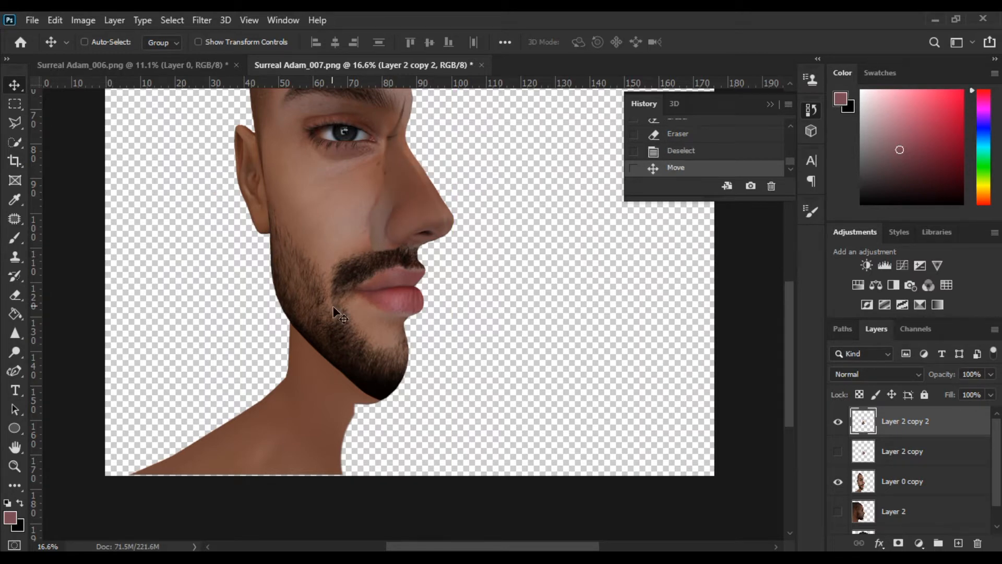
key("e")
scroll(344, 269, "up", 4)
left_click(380, 268)
left_click(352, 249)
left_click(357, 197)
scroll(339, 192, "down", 4)
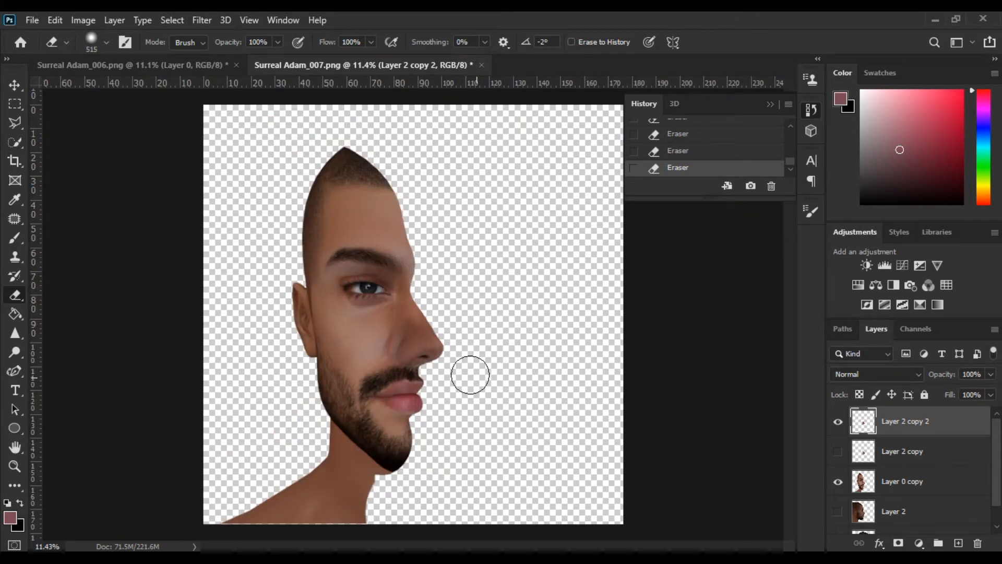
Step: Erase the stray leftovers of Layer 2 copy 2 outside the face with a 2231 px Eraser
scroll(496, 394, "up", 4)
key("ctrl+t")
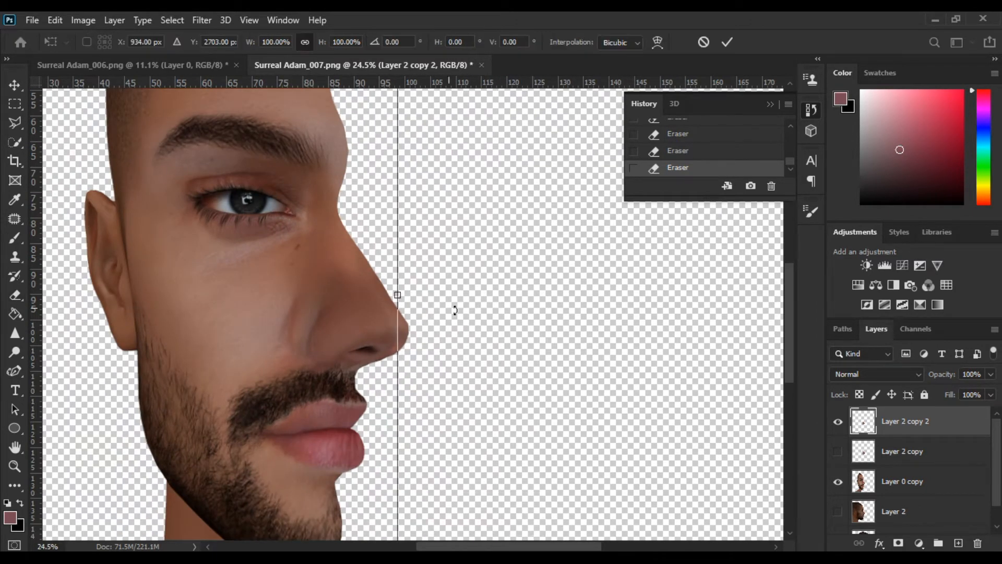
key("ctrl+0")
key("Escape")
left_click_drag(274, 243, 327, 257)
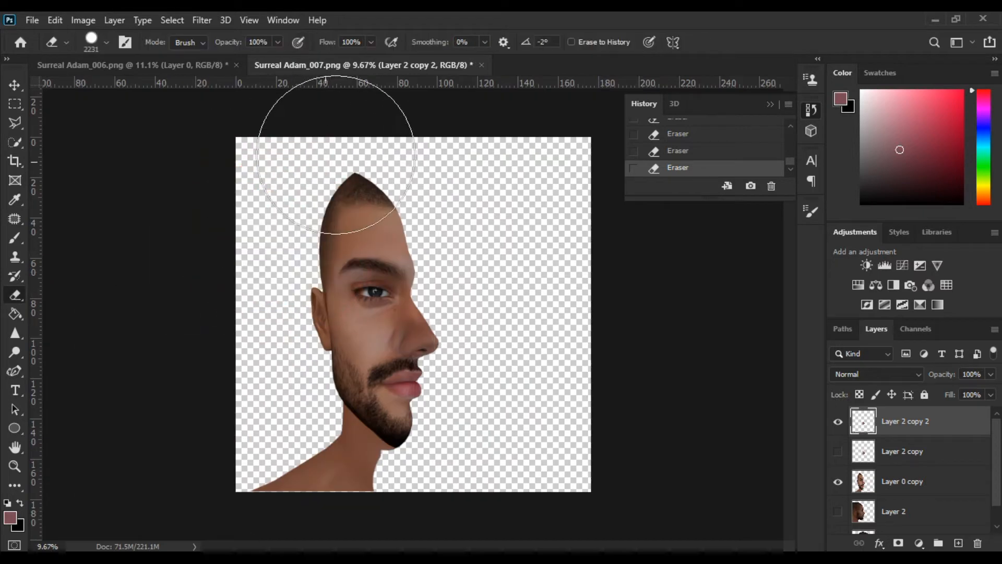
key("ctrl+t")
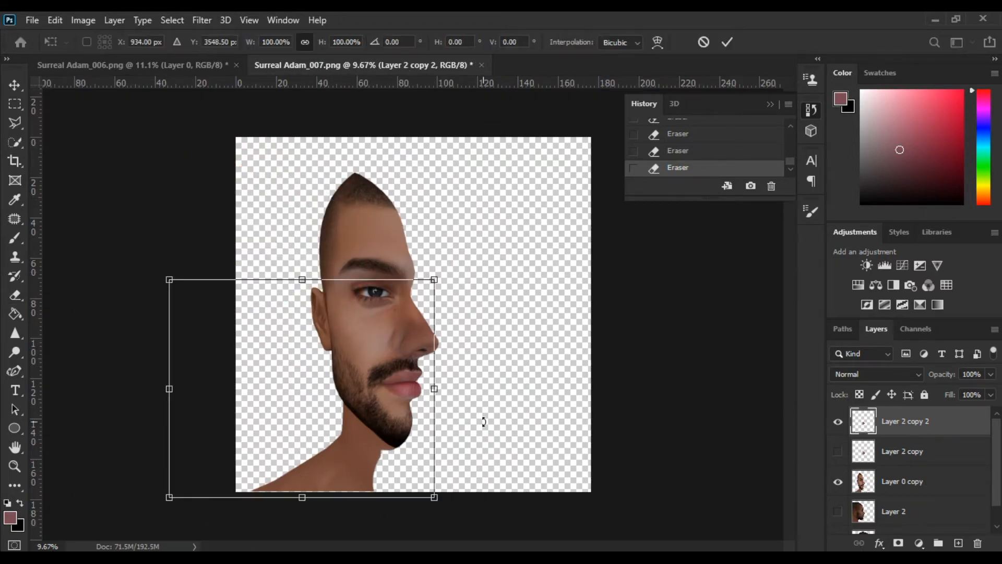
key("Escape")
mouse_move(186, 318)
left_mouse_down()
mouse_move(409, 515)
mouse_move(273, 297)
left_mouse_up()
Step: Rotate Layer 2 copy 2's nose by about 7.42° with Free Transform and apply it
key("ctrl+t")
scroll(408, 383, "up", 10)
left_click_drag(479, 132, 519, 133)
key("ctrl+z")
left_click_drag(394, 264, 371, 254)
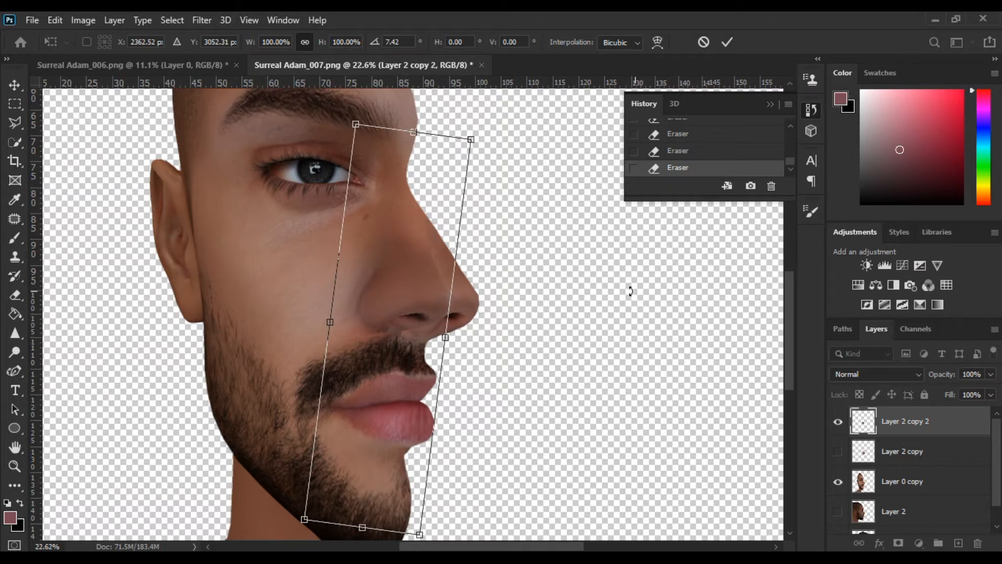
scroll(446, 294, "down", 5)
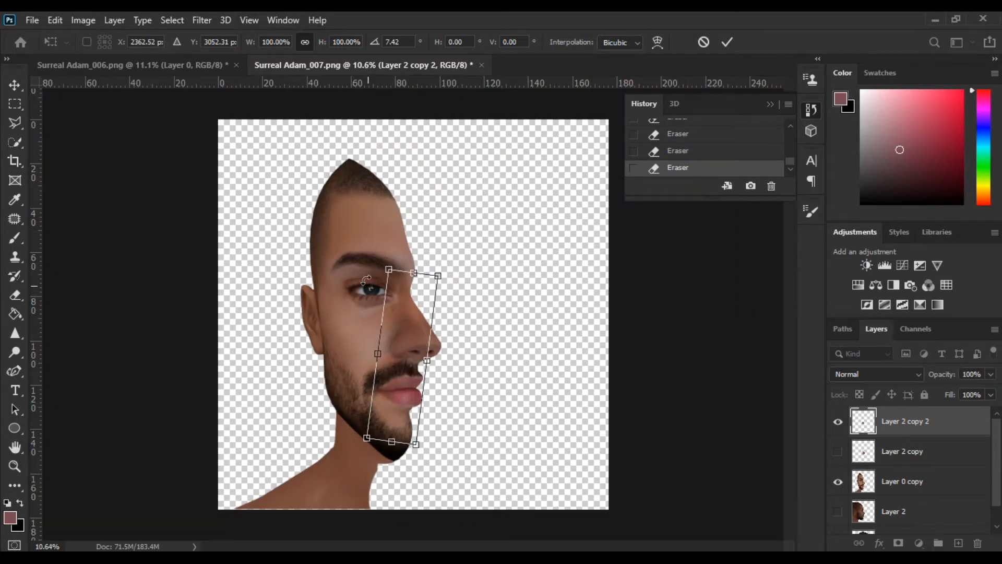
key("Return")
Step: Erase the nose from Layer 2 copy 2 to reveal the front-on nose underneath
scroll(442, 319, "up", 4)
left_click(373, 340)
left_click(399, 343)
left_click(398, 345)
scroll(329, 233, "down", 2)
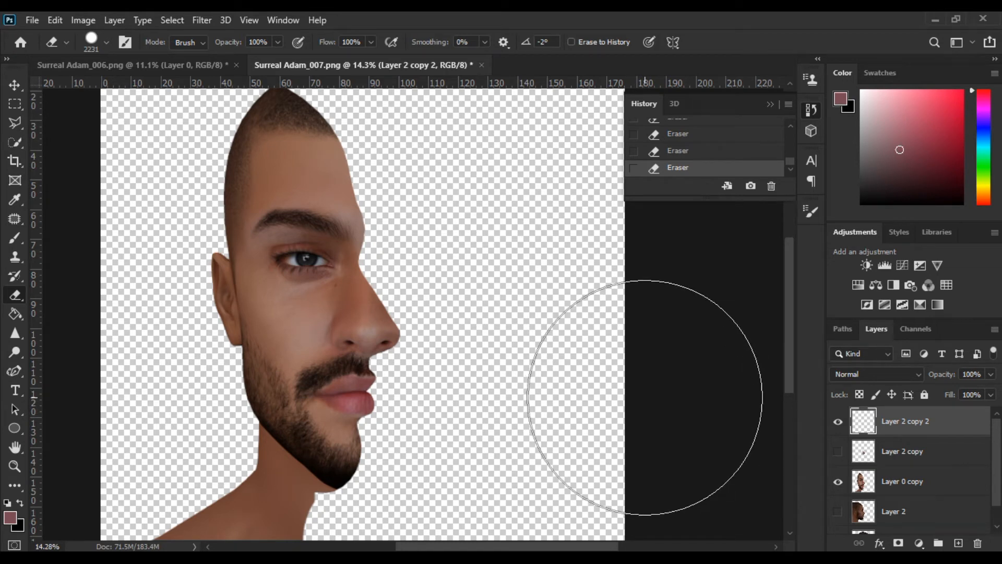
scroll(407, 339, "up", 4)
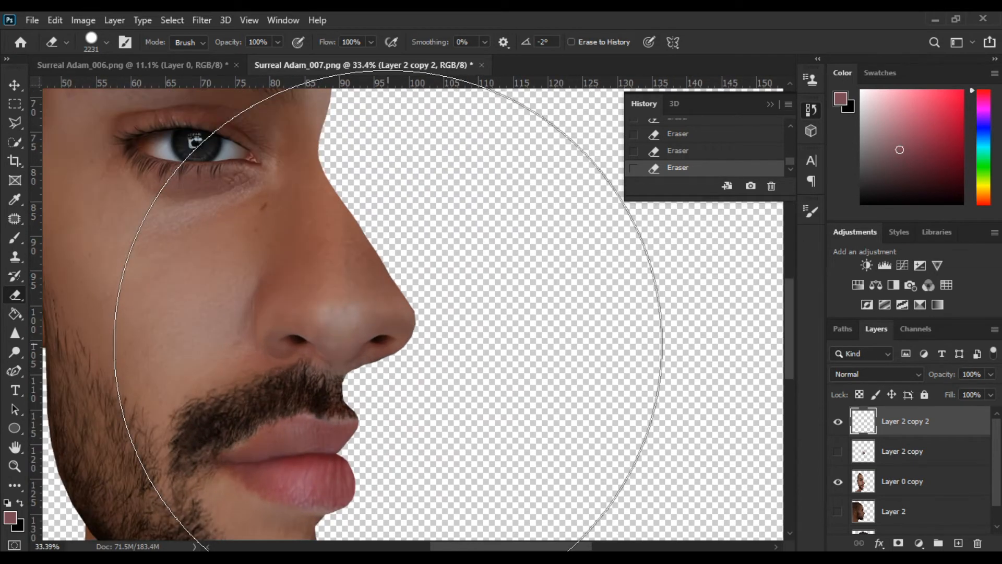
scroll(887, 501, "down", 1)
Step: Duplicate Layer 2 again and move the new copy above all layers, isolating it for editing
left_click(876, 495)
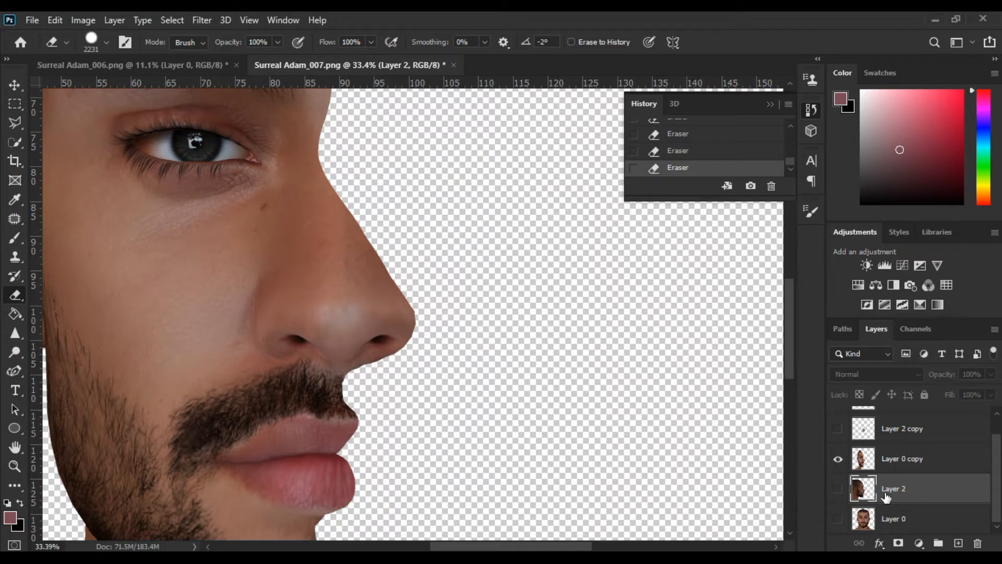
key("ctrl+j")
left_click_drag(917, 497, 913, 423)
left_click(838, 512)
left_click(838, 421)
Step: Erase everything except the nose on Layer 2 copy 3 and show Layer 0 copy again
left_click_drag(138, 192, 4, 257, "alt")
left_click_drag(191, 197, 107, 214, "alt")
mouse_move(294, 112)
left_mouse_down()
mouse_move(248, 185)
mouse_move(235, 268)
mouse_move(273, 401)
mouse_move(347, 426)
mouse_move(346, 462)
mouse_move(274, 445)
mouse_move(260, 389)
mouse_move(236, 388)
left_mouse_up()
scroll(236, 388, "down", 4)
scroll(236, 388, "down", 2)
mouse_move(320, 403)
left_mouse_down("alt")
mouse_move(367, 406)
mouse_move(328, 250)
mouse_move(377, 215)
mouse_move(348, 375)
left_mouse_up("alt")
left_click_drag(295, 263, 271, 480)
left_click(837, 513)
key("ctrl+t")
key("Return")
key("e")
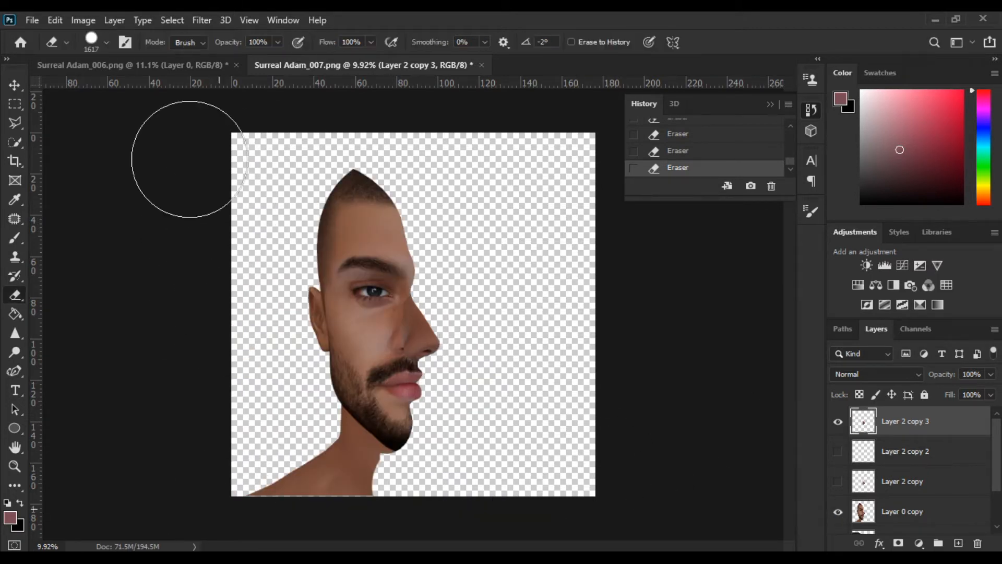
Step: Rotate Layer 2 copy 3's nose by about 17.13° with Free Transform and reposition it over the face
key("ctrl+t")
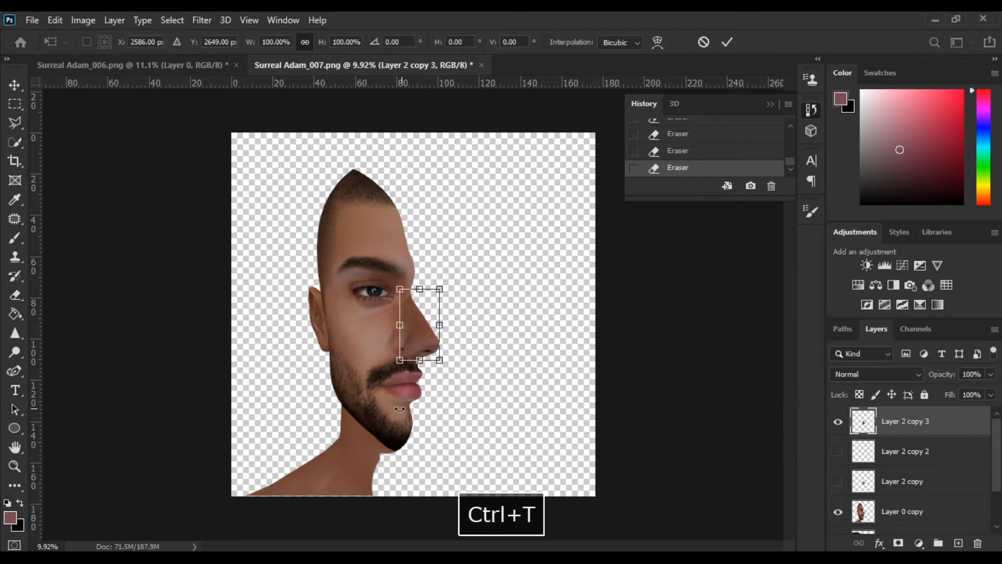
scroll(394, 382, "up", 5)
left_click_drag(533, 324, 500, 346)
left_click_drag(443, 276, 443, 275)
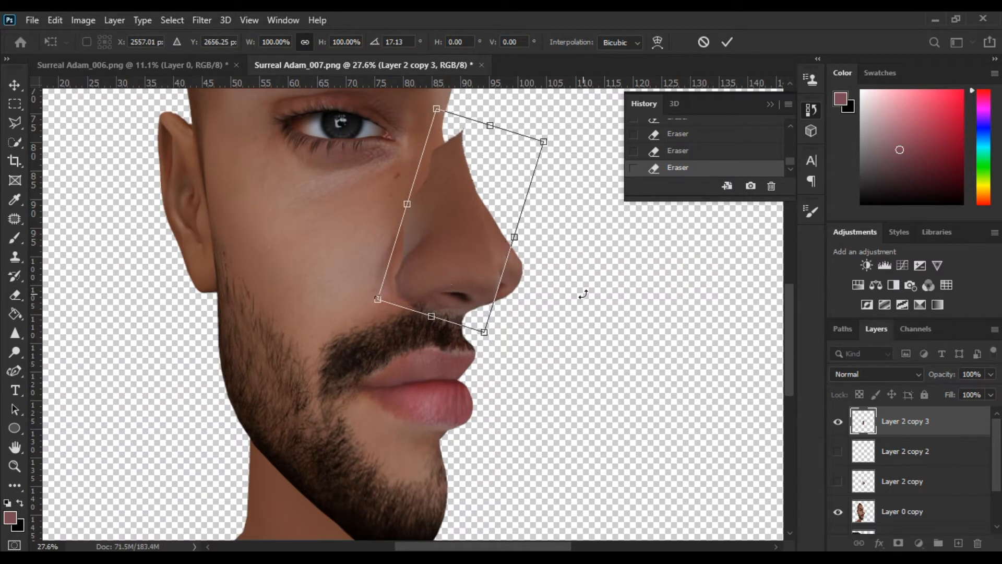
key("Return")
Step: Load Layer 0 copy's outline as a selection, invert it, and erase the part of the rotated nose that sticks out
key("e")
left_click(860, 514, "ctrl")
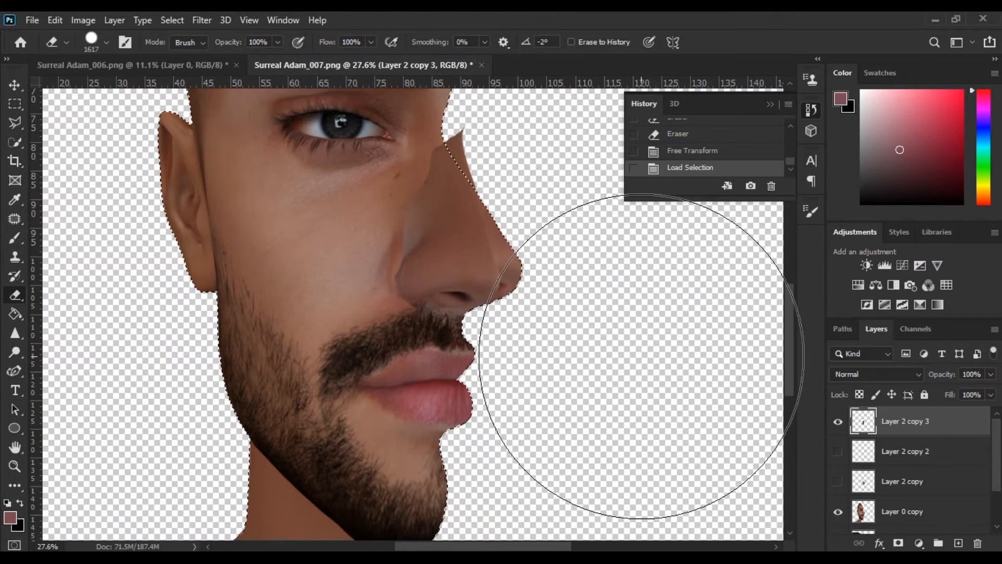
left_click(203, 21)
mouse_move(172, 20)
left_click(209, 77)
right_click(454, 139, "alt")
left_click_drag(455, 140, 470, 195)
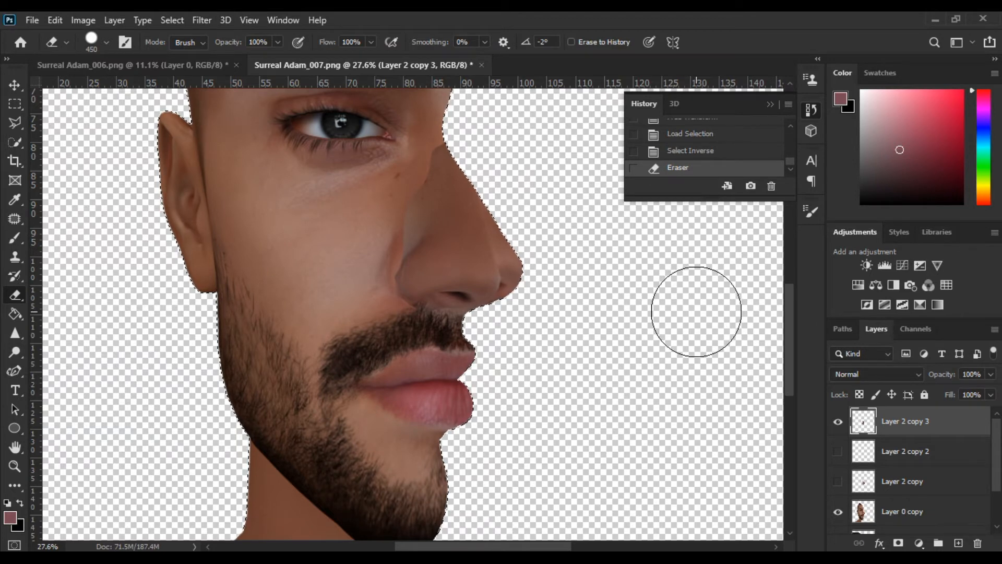
Step: Load the inverted outline of Layer 2 copy 3, erase Layer 0 copy's old nose tip beyond it, and deselect
left_click(863, 422, "ctrl")
left_click(172, 20)
left_click(203, 77)
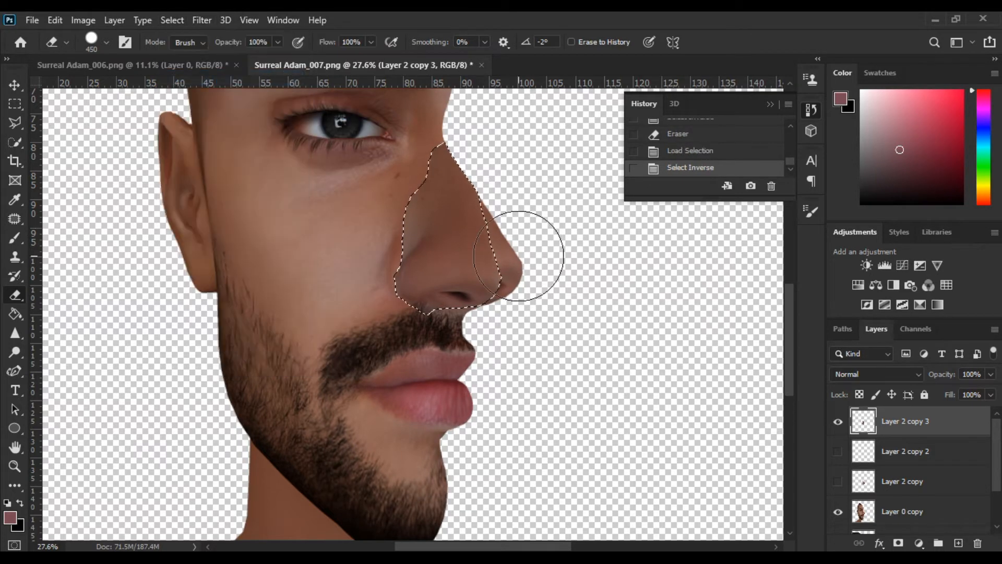
left_click(878, 507)
mouse_move(510, 218)
left_mouse_down()
mouse_move(510, 261)
mouse_move(503, 208)
mouse_move(538, 256)
left_mouse_up()
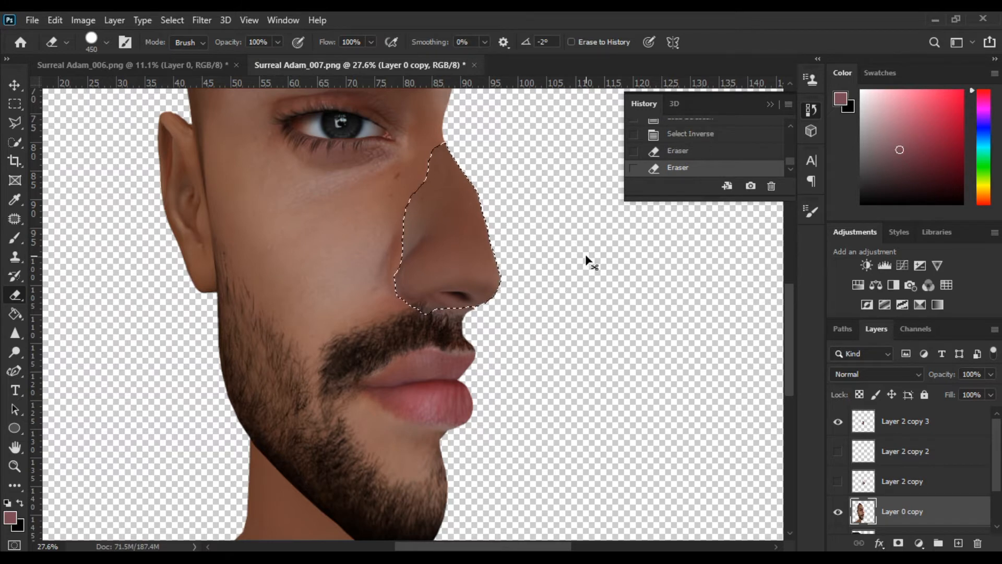
key("ctrl+d")
Step: Blend the inner edge of Layer 2 copy 3's nose into the face using a 374 px Eraser at 0% hardness
scroll(287, 324, "down", 5)
scroll(362, 335, "up", 6)
mouse_move(400, 313)
left_mouse_down()
mouse_move(411, 306)
mouse_move(392, 21)
left_mouse_up()
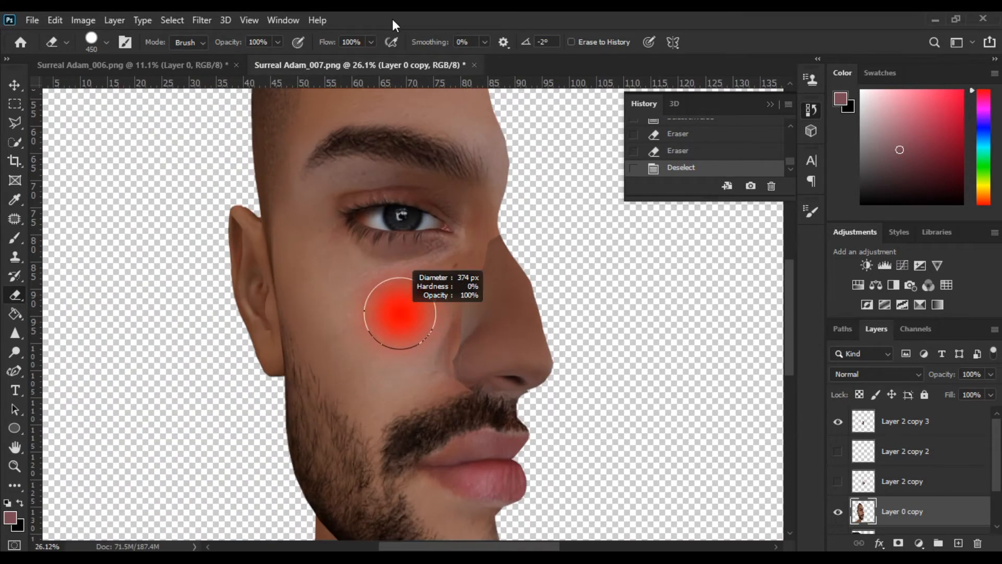
left_click_drag(432, 319, 431, 342)
key("ctrl+z")
key("alt+bracketright")
left_click(449, 276)
left_click(460, 268)
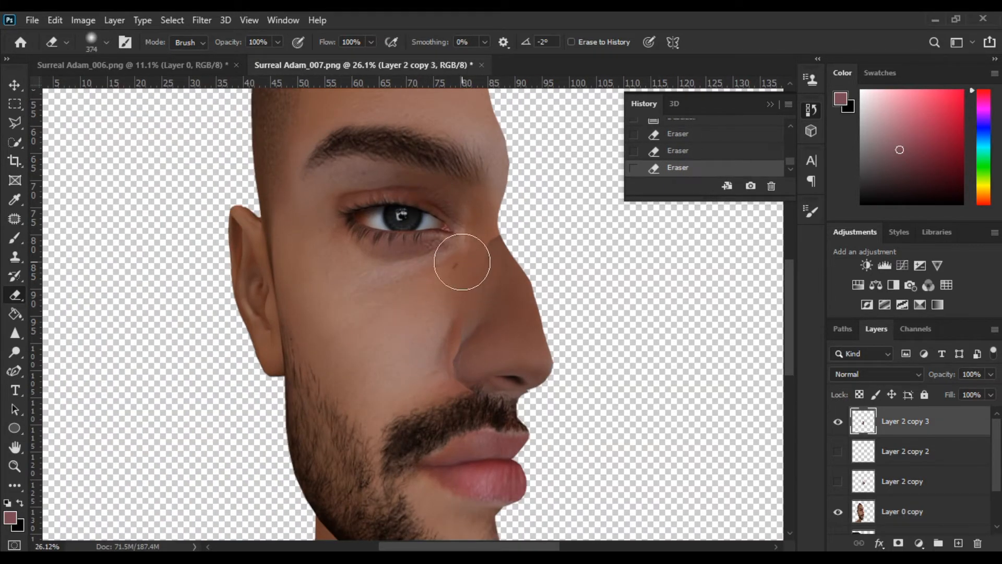
scroll(468, 239, "down", 4)
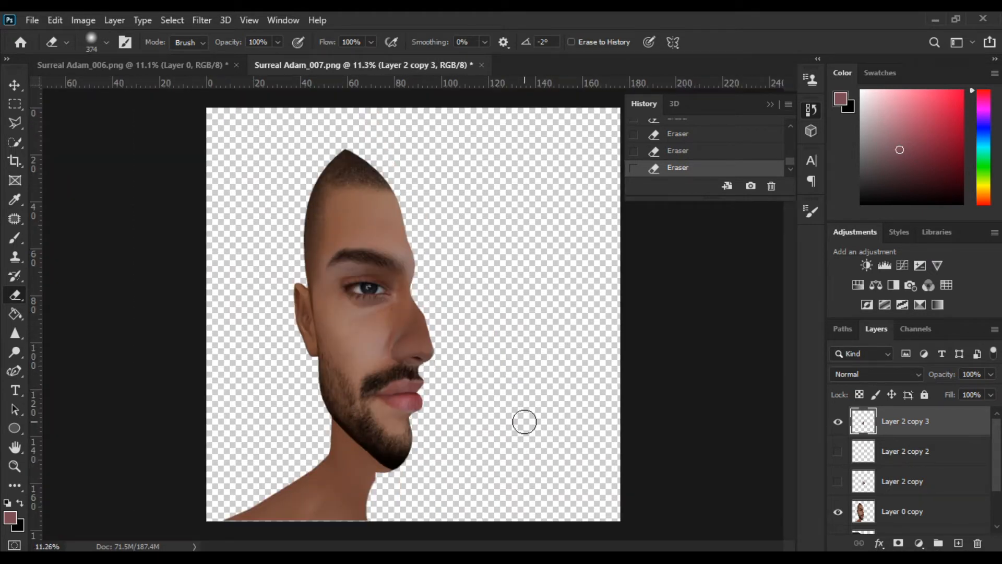
scroll(392, 355, "up", 3)
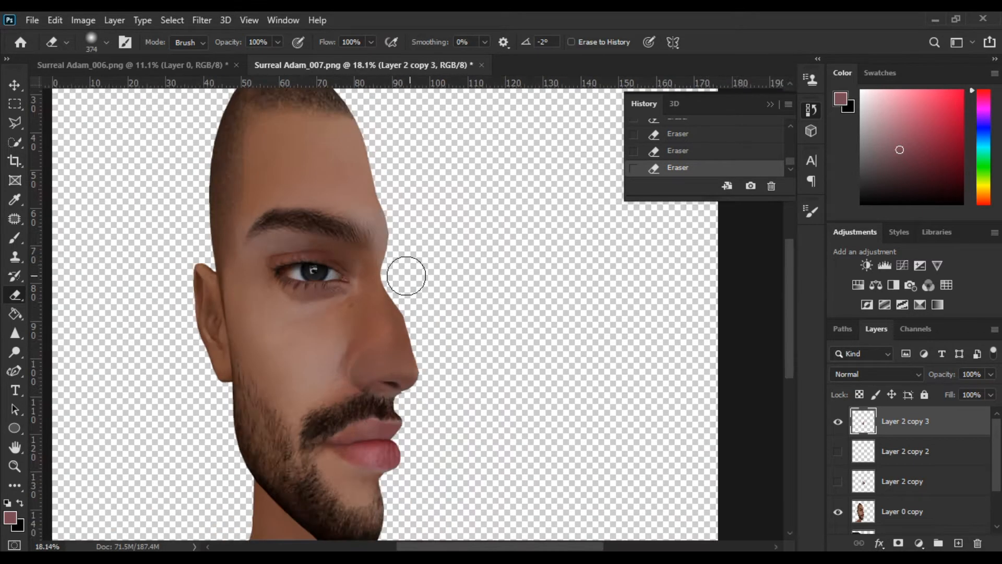
scroll(432, 208, "down", 4)
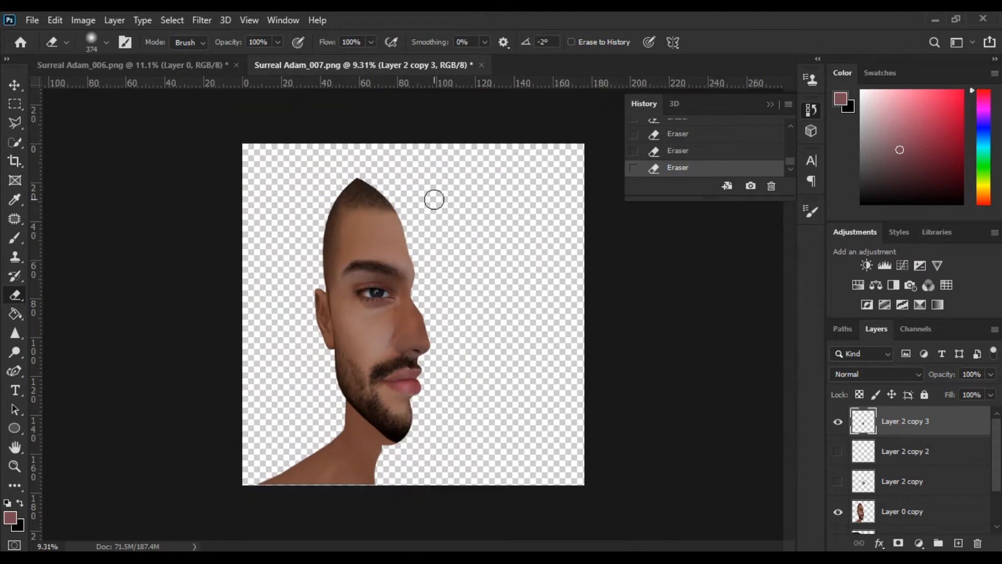
Step: Reshape the nose on Layer 2 copy 3 with the Liquify filter, using a warp brush of about size 344
scroll(439, 424, "up", 4)
scroll(369, 311, "down", 2)
left_click(201, 20)
left_click(216, 137)
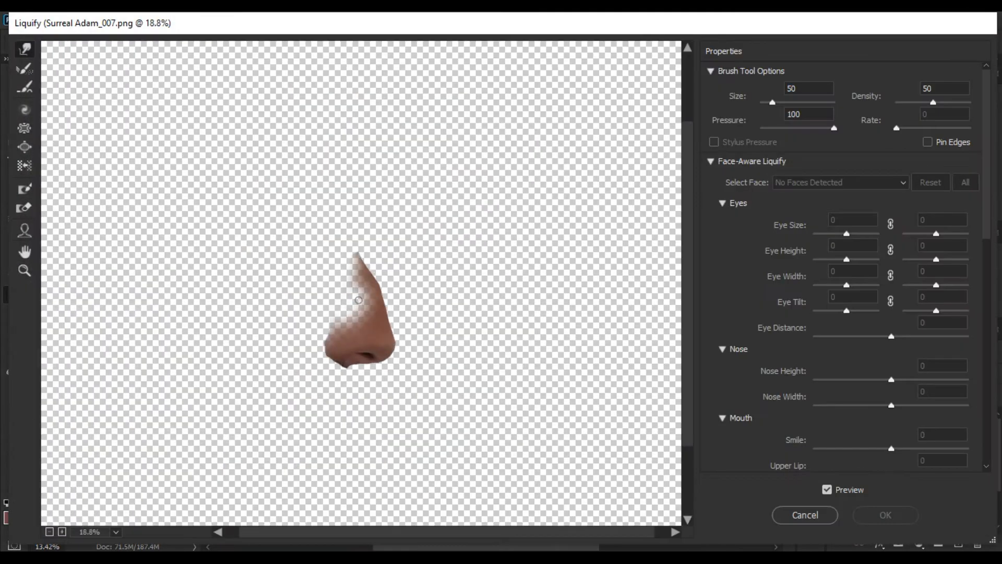
scroll(354, 291, "up", 4)
mouse_move(393, 270)
left_mouse_down("alt")
mouse_move(459, 269)
mouse_move(408, 282)
left_mouse_up("alt")
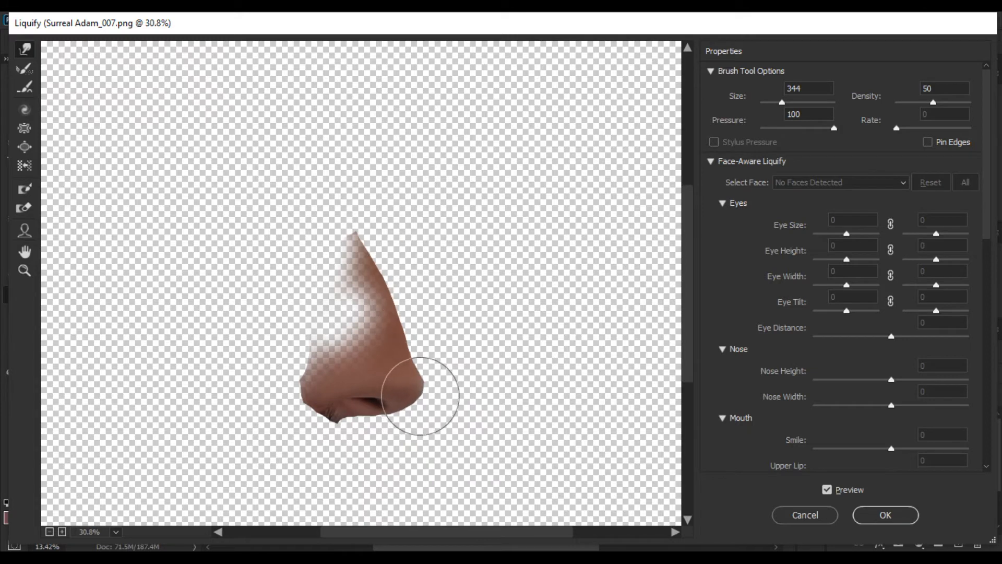
left_click_drag(420, 375, 388, 376, "alt")
left_click_drag(342, 314, 390, 282, "alt")
left_click(883, 515)
Step: Erase Layer 0 copy's nose edge beyond the inverted outline of the liquified Layer 2 copy 3, and deselect
scroll(436, 213, "up", 5)
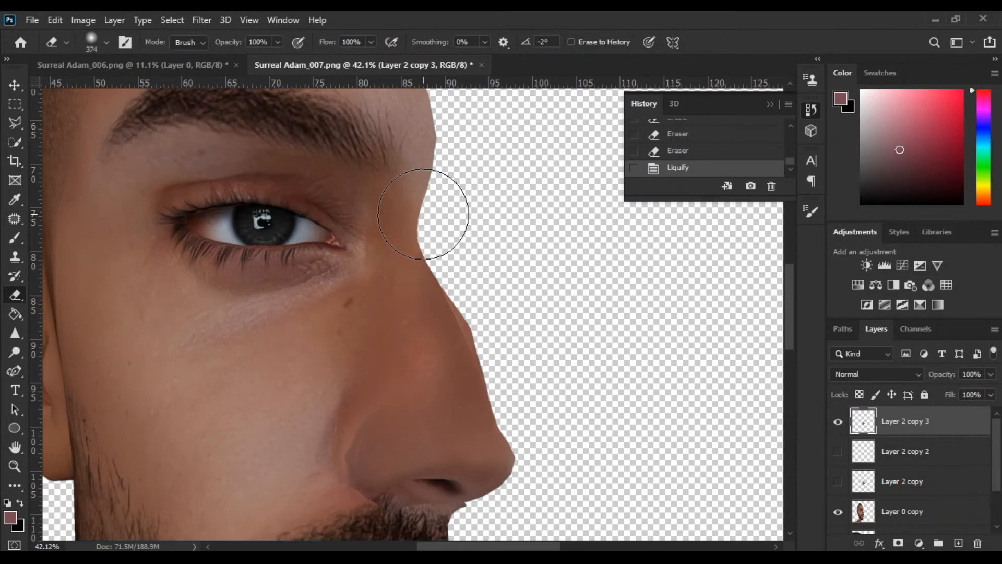
left_click(865, 493, "ctrl")
left_click(867, 429, "ctrl")
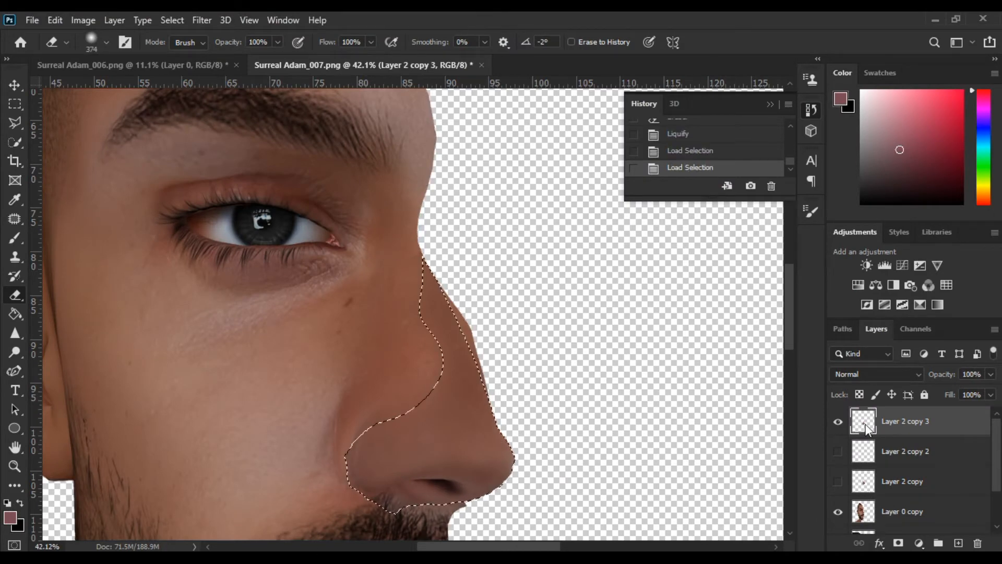
left_click(897, 511)
left_click(172, 20)
left_click(180, 78)
left_click(488, 317)
key("ctrl+z")
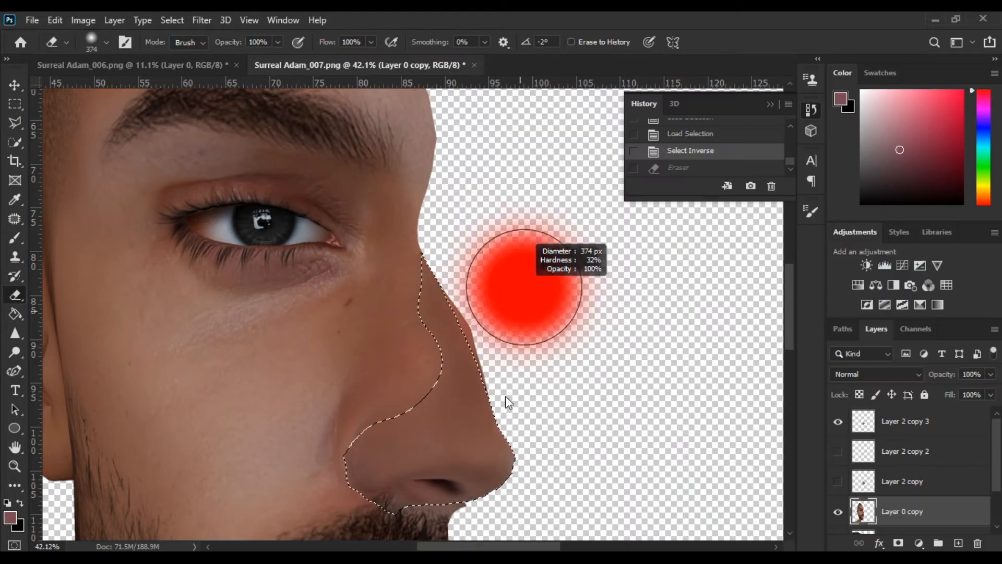
key("ctrl+d")
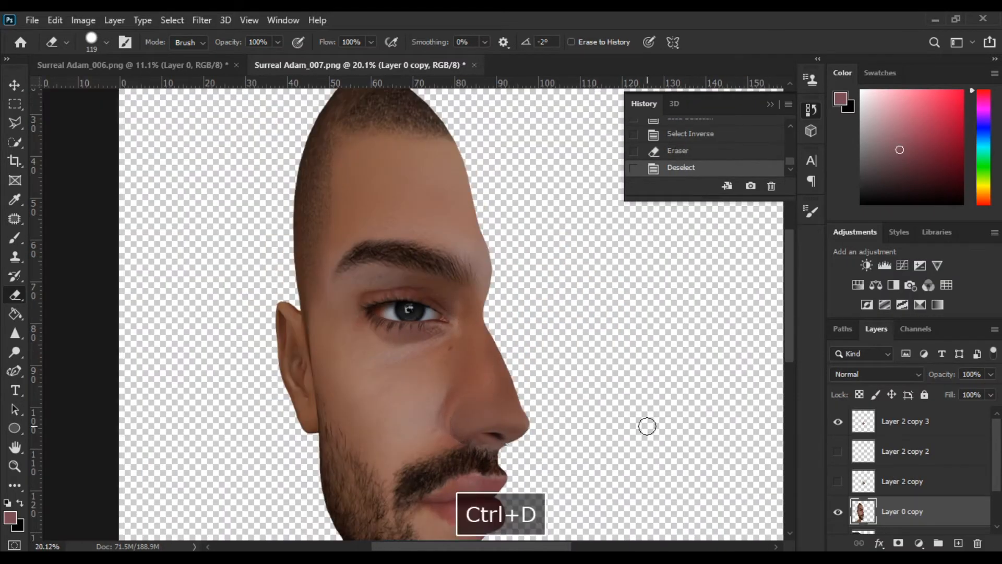
scroll(392, 452, "down", 4)
scroll(370, 395, "up", 6)
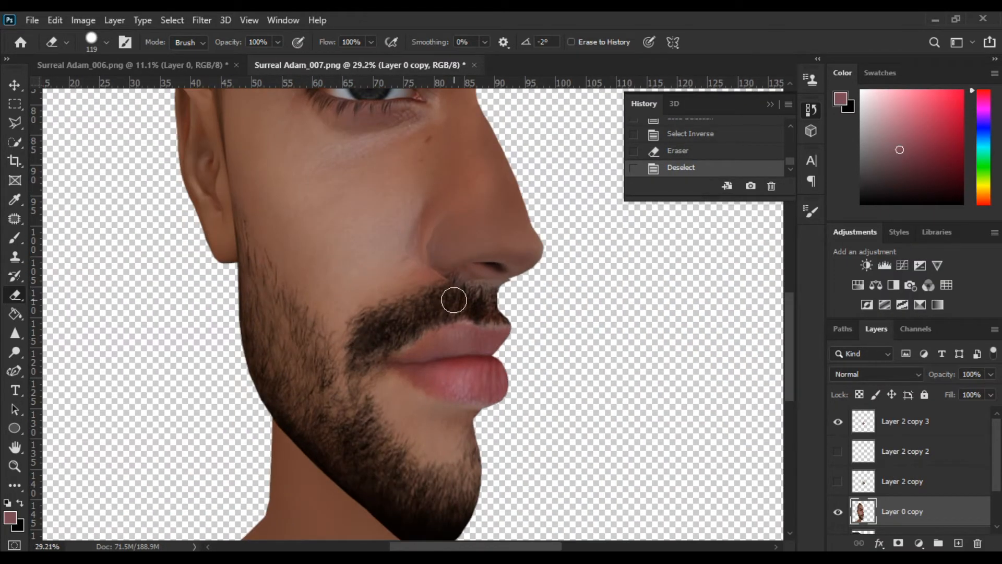
Step: Erase the lower edge of Layer 2 copy 3's nose where it covers the moustache, using a 119 px Eraser
key("ctrl+z")
left_click(860, 422)
left_click(440, 286)
left_click(457, 288)
left_click(476, 289)
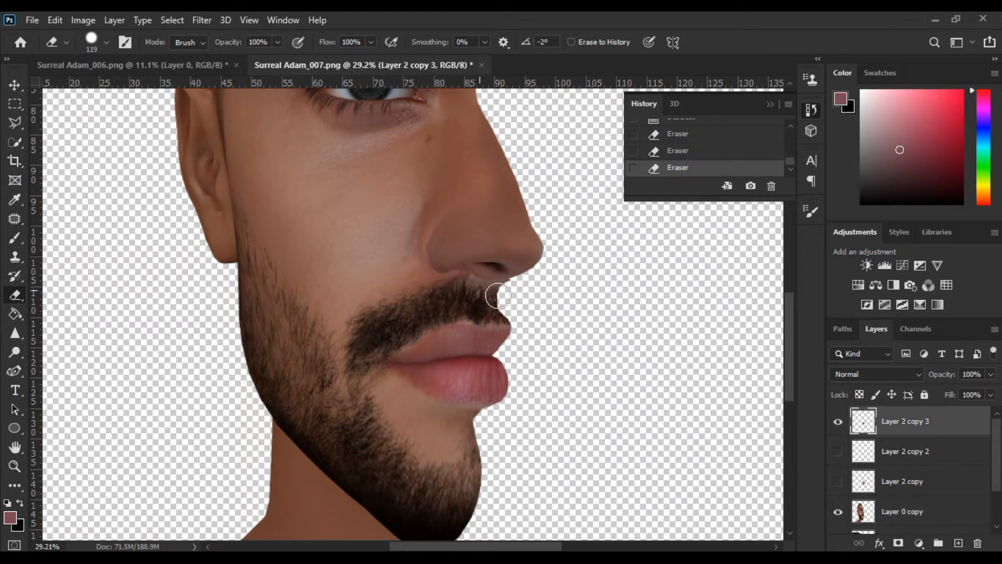
scroll(376, 219, "down", 3)
scroll(424, 178, "up", 5)
Step: Erase the inner side of Layer 2 copy 3's nose above the nostril with a 232 px Eraser
right_click(440, 208, "alt")
left_click(459, 193)
left_click(446, 233)
left_click(476, 229)
scroll(465, 211, "down", 3)
scroll(433, 189, "up", 3)
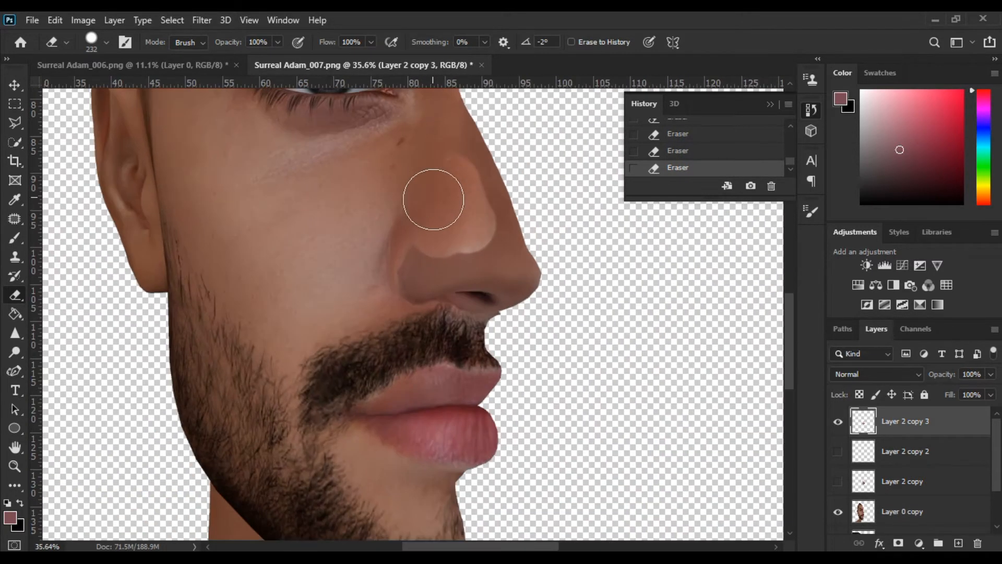
Step: Load Layer 0 copy's outline as a selection and soften Layer 2 copy 3's inner nose edge with a soft 322 px Eraser
left_click(862, 422, "ctrl")
left_click(863, 512, "ctrl")
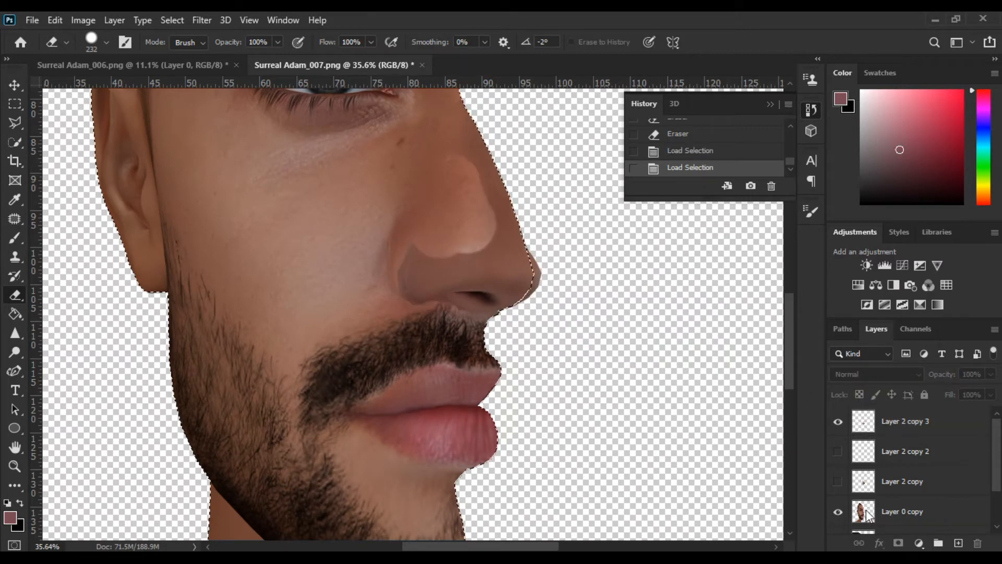
right_click(426, 192, "alt")
left_click(864, 426)
right_click(413, 169, "alt")
left_click(436, 157)
mouse_move(437, 156)
left_mouse_down()
mouse_move(470, 236)
mouse_move(402, 217)
left_mouse_up()
scroll(216, 176, "down", 5)
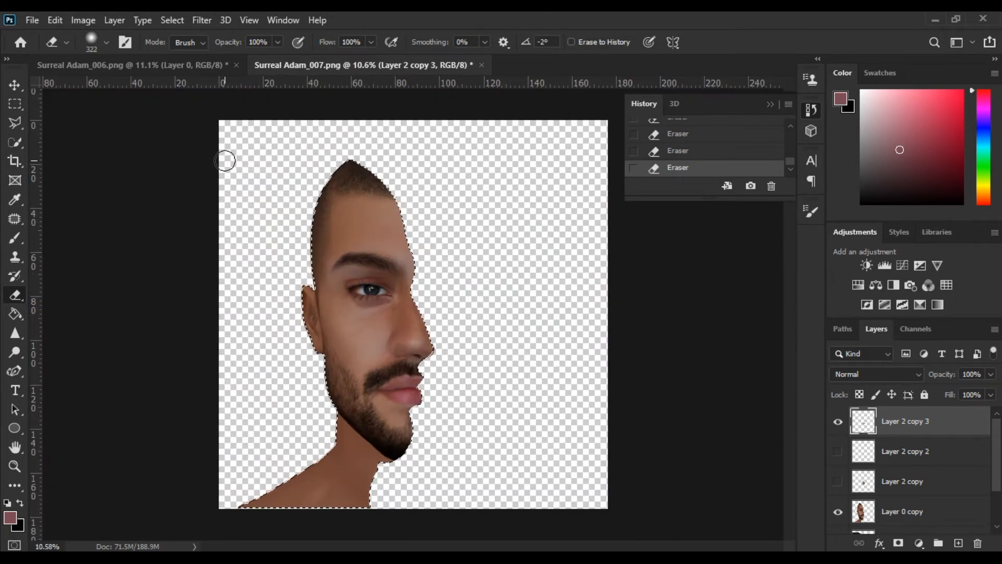
scroll(384, 365, "up", 4)
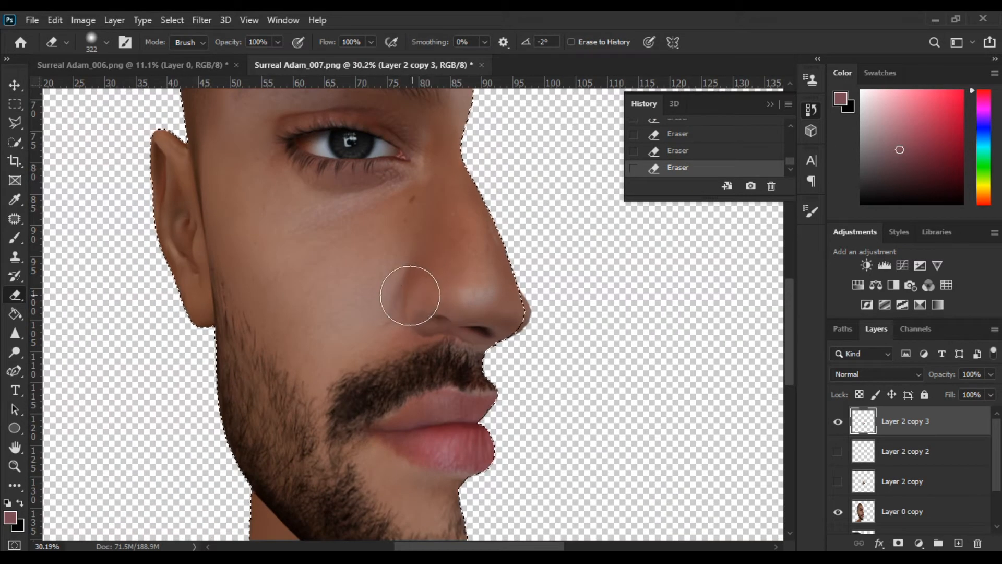
Step: Add a new layer at the top of the stack, compare the nose with Layer 2 copy, and hide Layer 2 copy 3
key("ctrl+z")
scroll(369, 359, "up", 1)
left_click(958, 544)
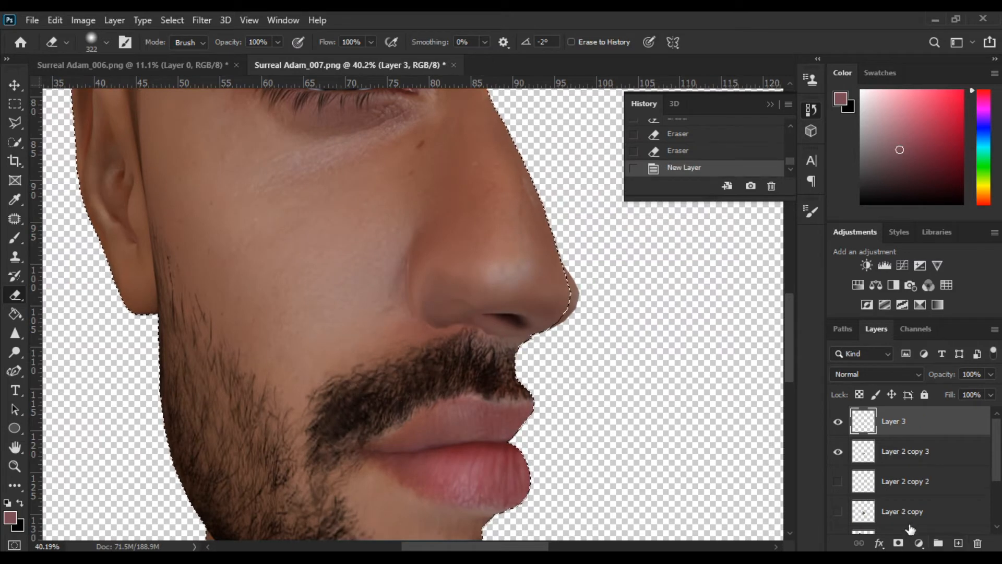
scroll(892, 477, "down", 3)
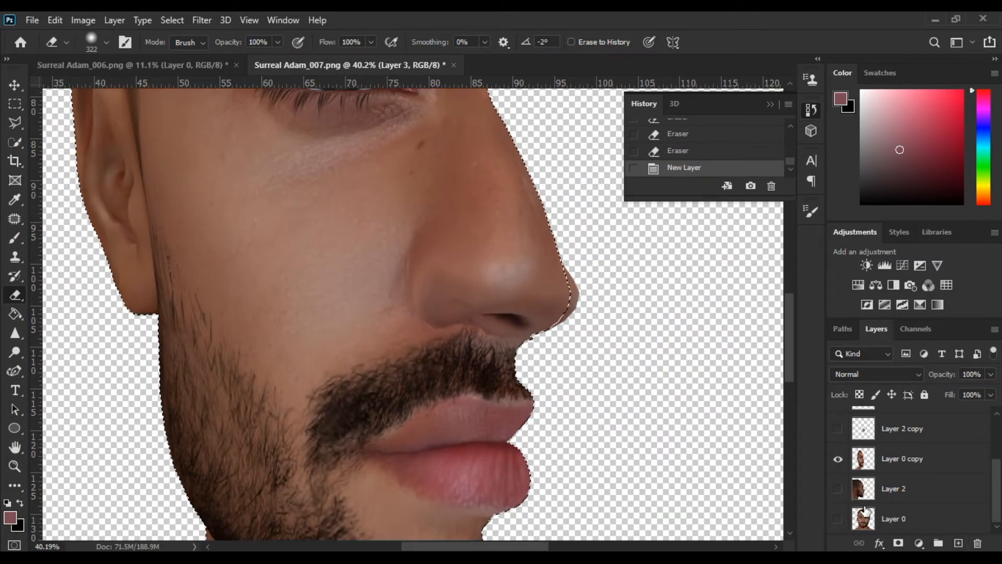
left_click(838, 428)
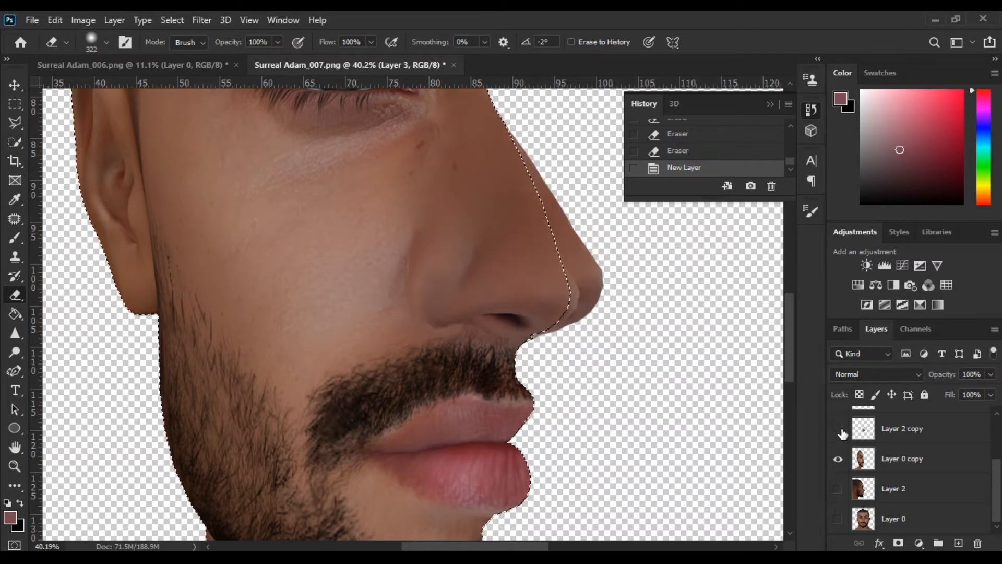
left_click(841, 431)
scroll(859, 466, "up", 3)
left_click(840, 453)
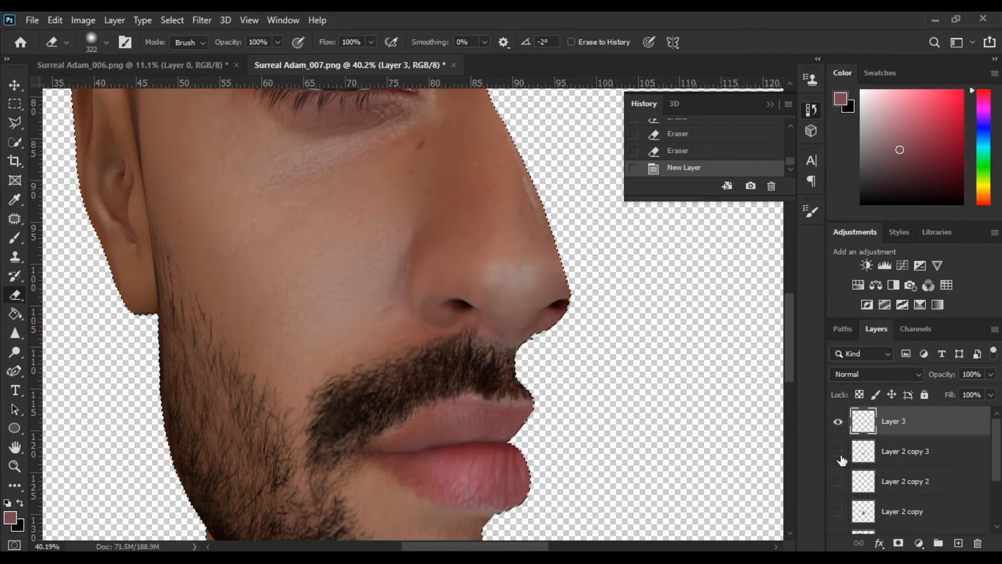
Step: Show Layer 2 copy 3 again and retouch the skin around its nostril and inner nose edge with the Clone Stamp
key("shift+b")
key("shift+b")
key("shift+b")
key("shift+b")
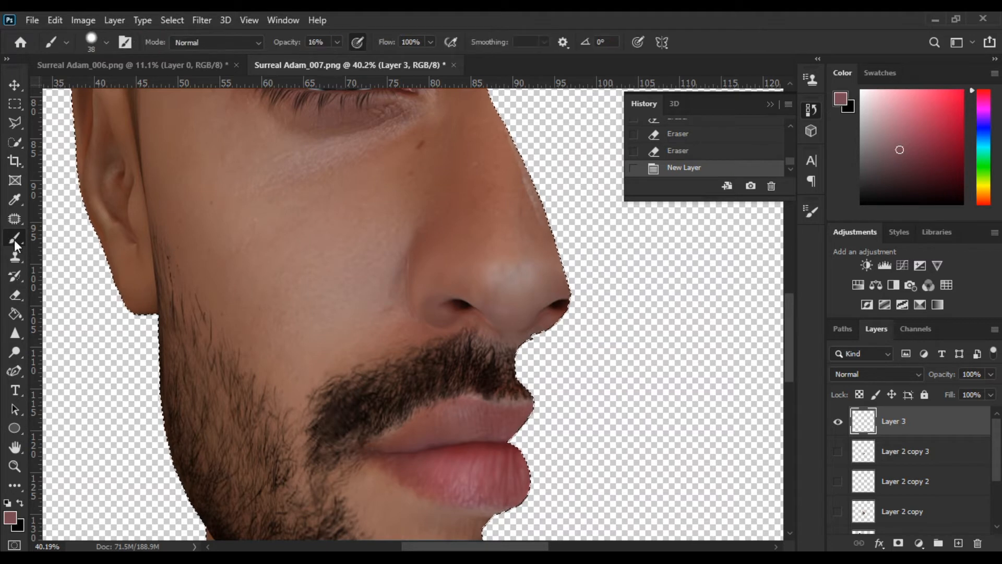
left_click(14, 257)
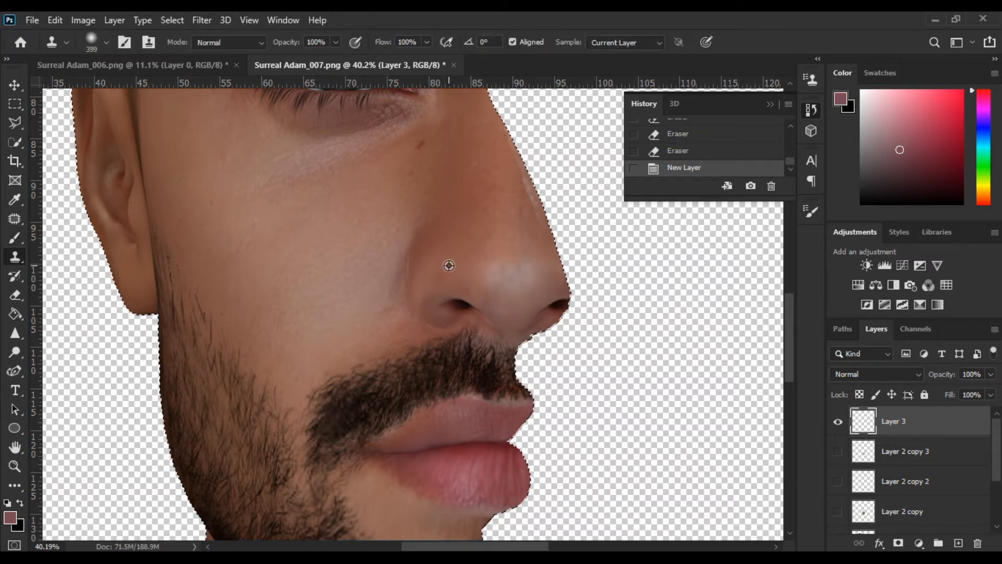
key("alt+bracketleft")
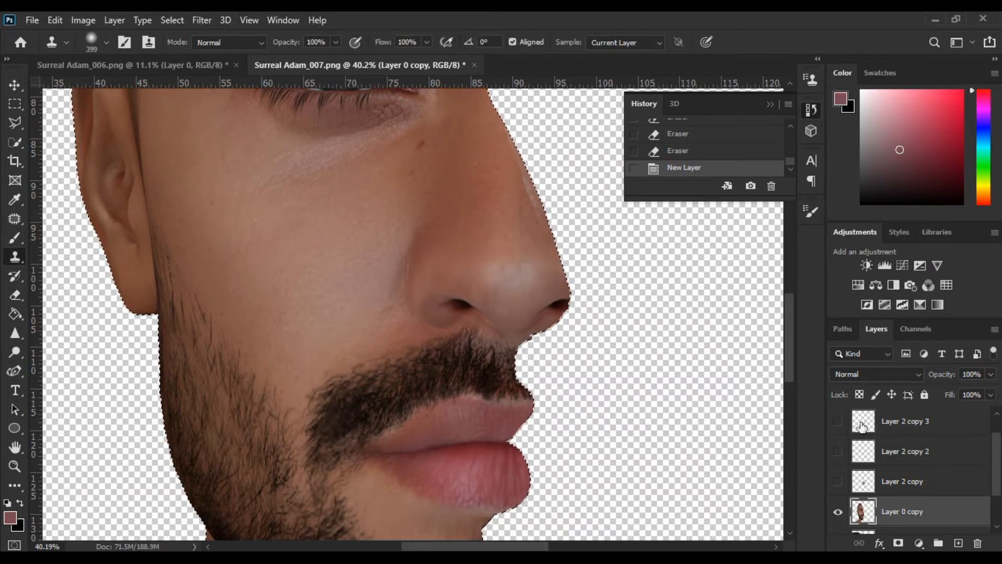
left_click(862, 426)
left_click_drag(427, 228, 378, 242)
left_click(838, 421)
mouse_move(438, 264)
left_mouse_down()
mouse_move(443, 287)
mouse_move(460, 280)
mouse_move(432, 284)
mouse_move(449, 294)
left_mouse_up()
scroll(432, 290, "down", 5)
scroll(417, 300, "up", 2)
right_click(441, 262, "alt")
scroll(449, 294, "down", 4)
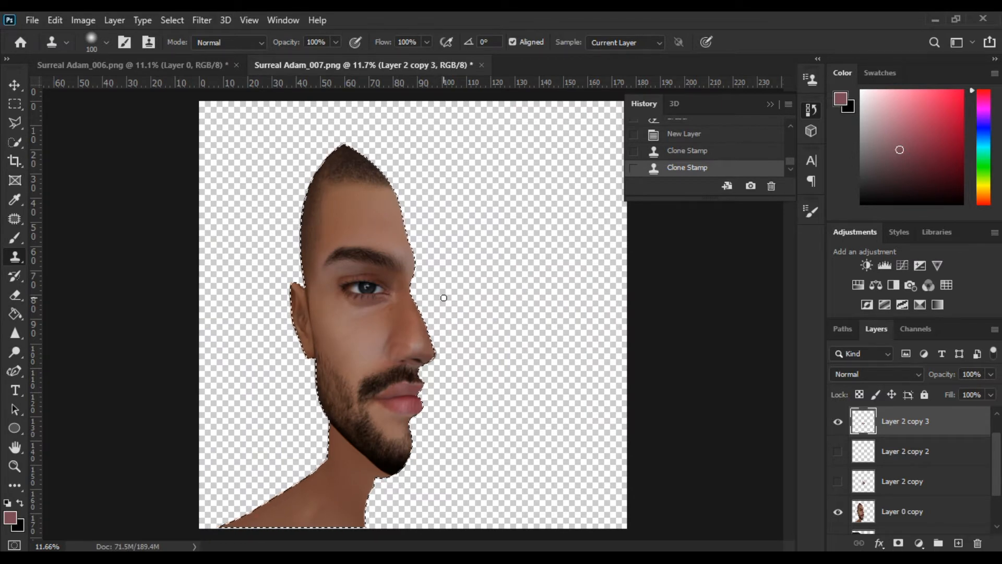
Step: Hide Layer 2 copy 3 and Layer 0 copy, show the profile on Layer 2, and clear the selection
left_click(838, 421)
scroll(837, 454, "down", 2)
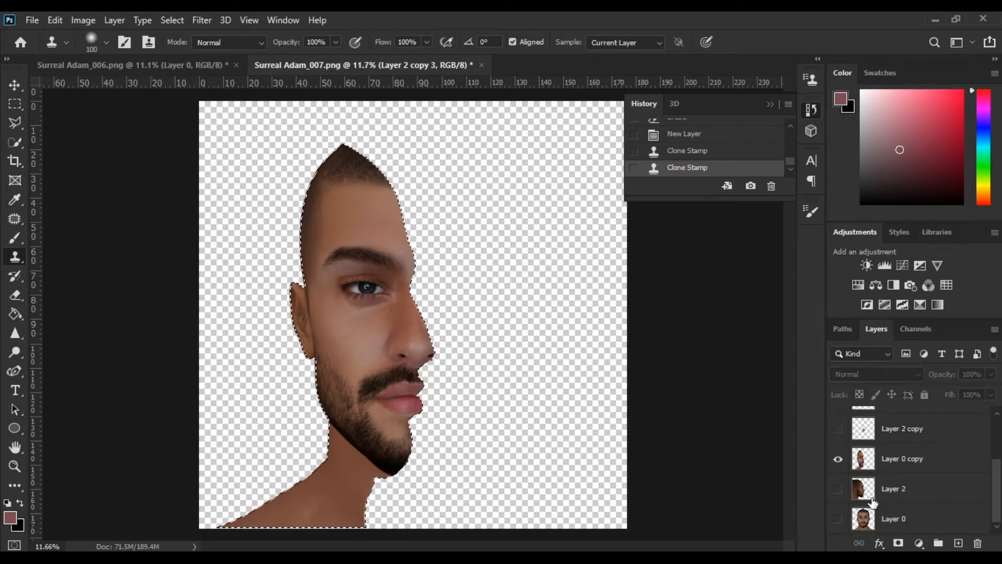
left_click(838, 489)
left_click(838, 459)
key("ctrl+d")
scroll(409, 334, "up", 4)
scroll(399, 318, "down", 2)
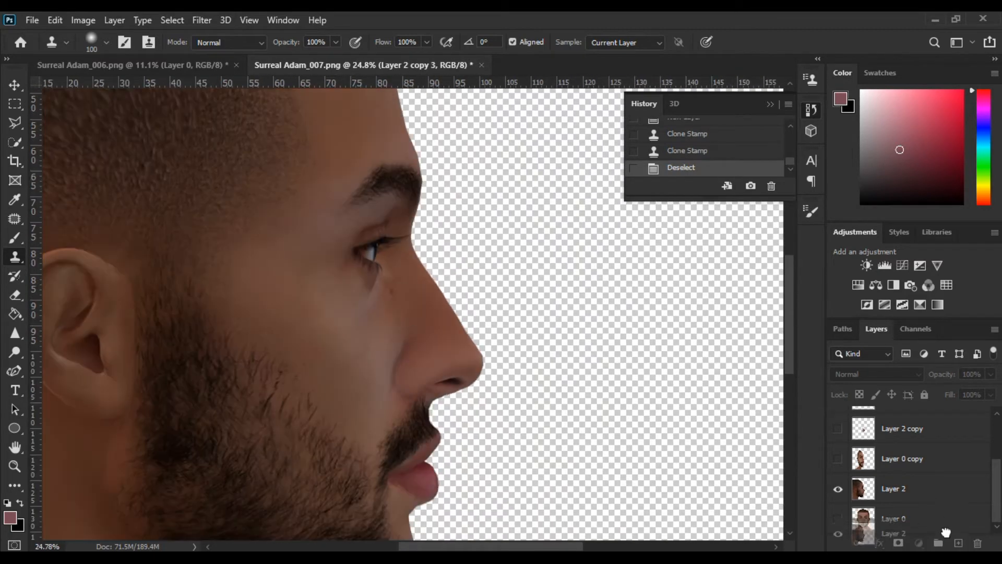
Step: Duplicate Layer 2 to the top of the stack, rotate the copy 12.39°, and move it up to Y 2357.53 px
left_click_drag(956, 544, 957, 543)
left_click_drag(908, 488, 894, 421)
key("ctrl+t")
scroll(252, 293, "down", 8)
left_click_drag(463, 151, 496, 188)
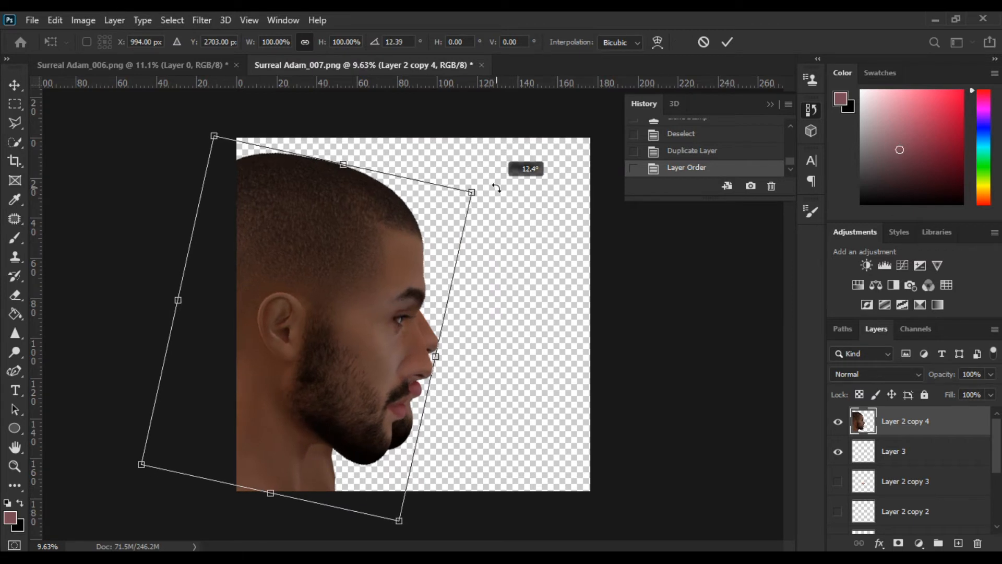
left_click_drag(374, 333, 374, 309)
scroll(369, 305, "up", 5)
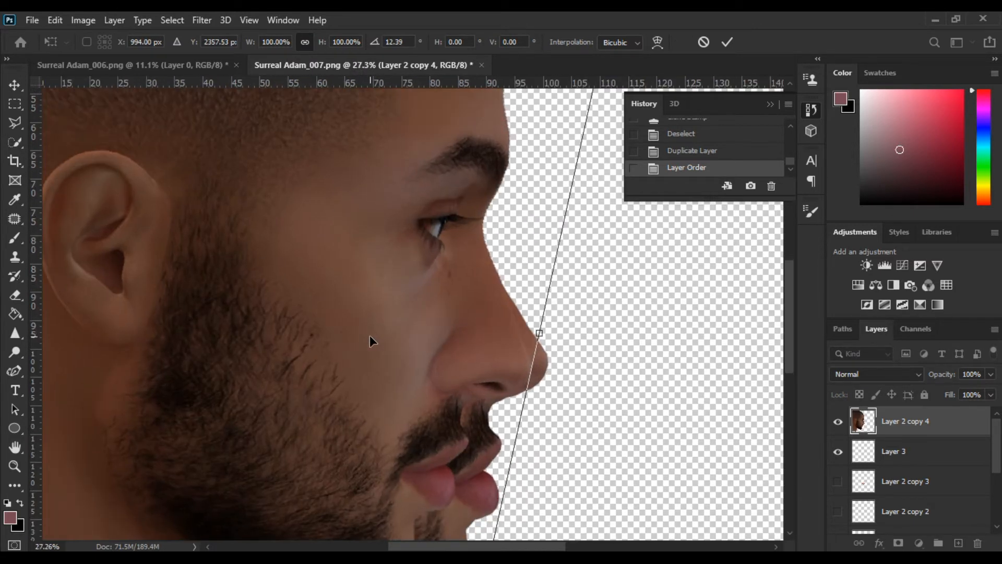
Step: Erase everything except the nose from Layer 2 copy 4, using an Eraser of up to 1290 px, and hide Layer 2
left_click(15, 295)
right_click(289, 276, "alt")
mouse_move(414, 184)
left_mouse_down()
mouse_move(371, 257)
mouse_move(338, 433)
mouse_move(389, 493)
mouse_move(376, 275)
mouse_move(410, 109)
left_mouse_up()
right_click(389, 492, "alt")
scroll(298, 284, "down", 2)
scroll(298, 284, "down", 3)
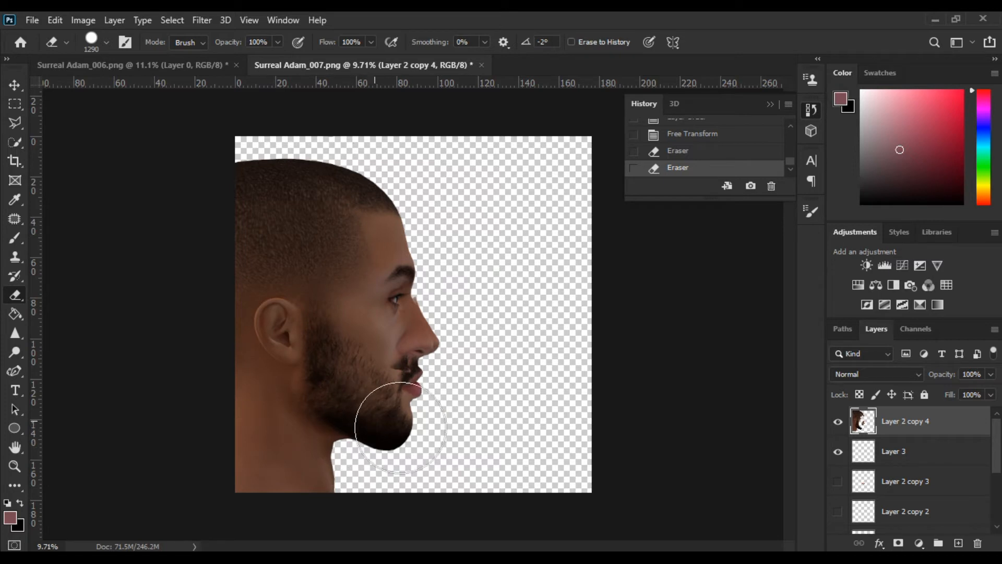
left_click_drag(371, 423, 357, 393)
scroll(850, 441, "down", 3)
left_click(838, 489)
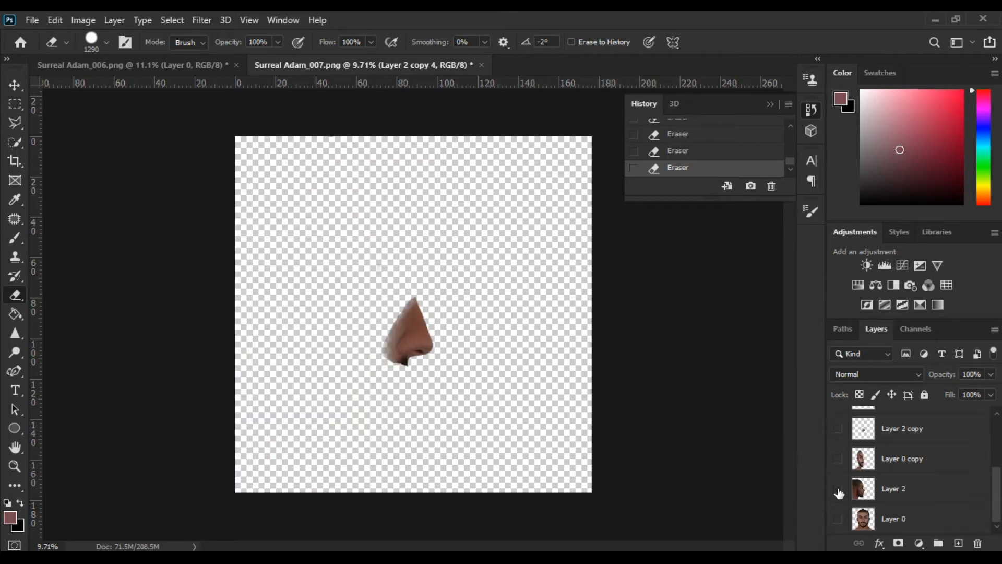
Step: Show Layer 0 copy and shift Layer 2 copy 4's nose slightly inward to line up with the face
scroll(445, 340, "up", 3)
left_click(838, 458)
key("v")
scroll(414, 380, "up", 3)
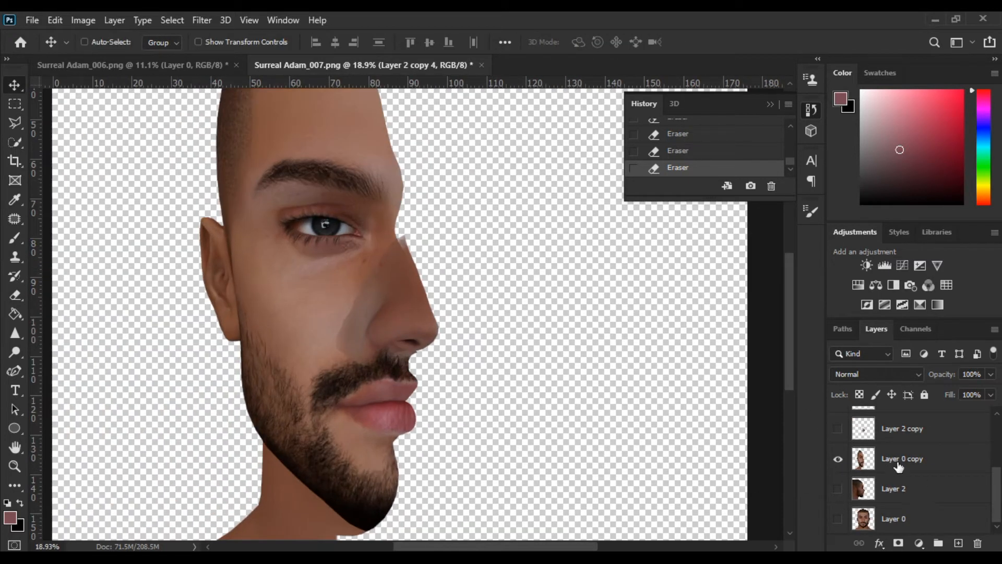
scroll(962, 466, "up", 5)
mouse_move(397, 319)
left_mouse_down()
mouse_move(374, 323)
mouse_move(388, 322)
left_mouse_up()
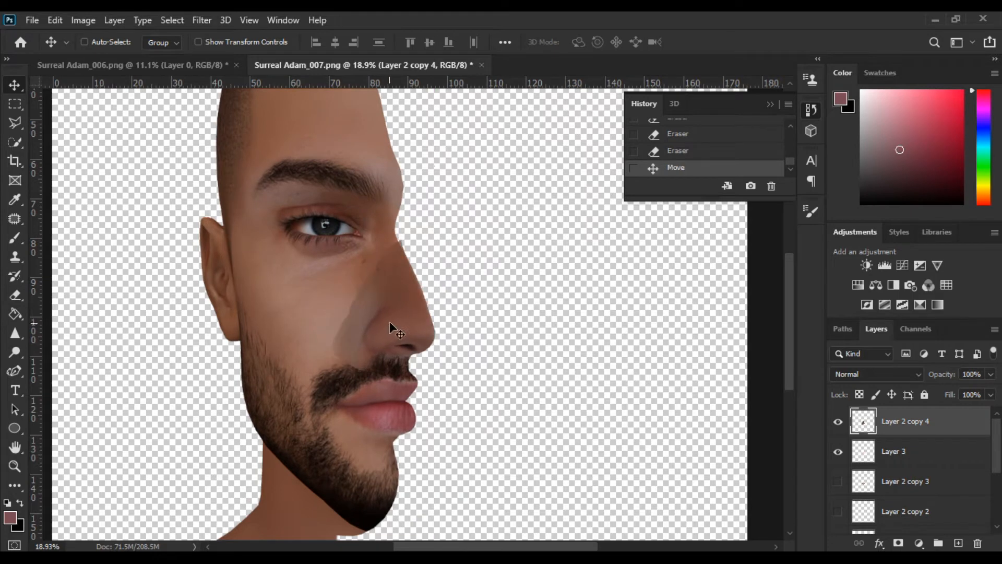
scroll(293, 337, "up", 2)
scroll(913, 459, "down", 3)
Step: Load Layer 0 copy's outline, invert it to erase the protruding edge of Layer 2 copy 4's nose, and invert the selection back
left_click(863, 481, "ctrl")
left_click(173, 20)
left_click(193, 78)
left_click(15, 295)
left_click_drag(520, 212, 659, 251)
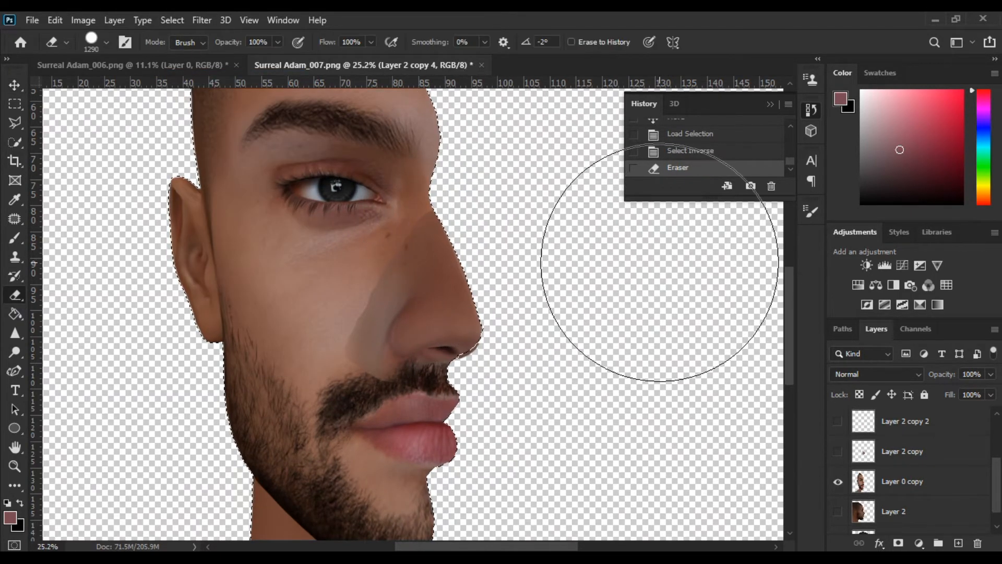
scroll(892, 447, "up", 3)
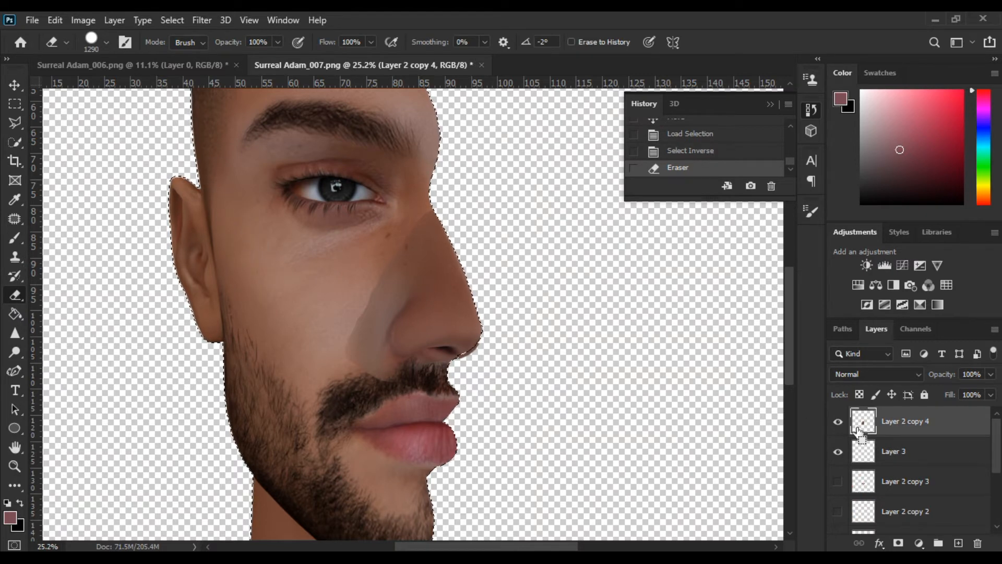
right_click(572, 334, "alt")
left_click(475, 351)
key("shift+ctrl+i")
Step: Try to blend the inner edge of Layer 2 copy 4's nose into the cheek with a soft 310 px Eraser
right_click(286, 319, "alt")
left_click_drag(366, 392, 354, 319)
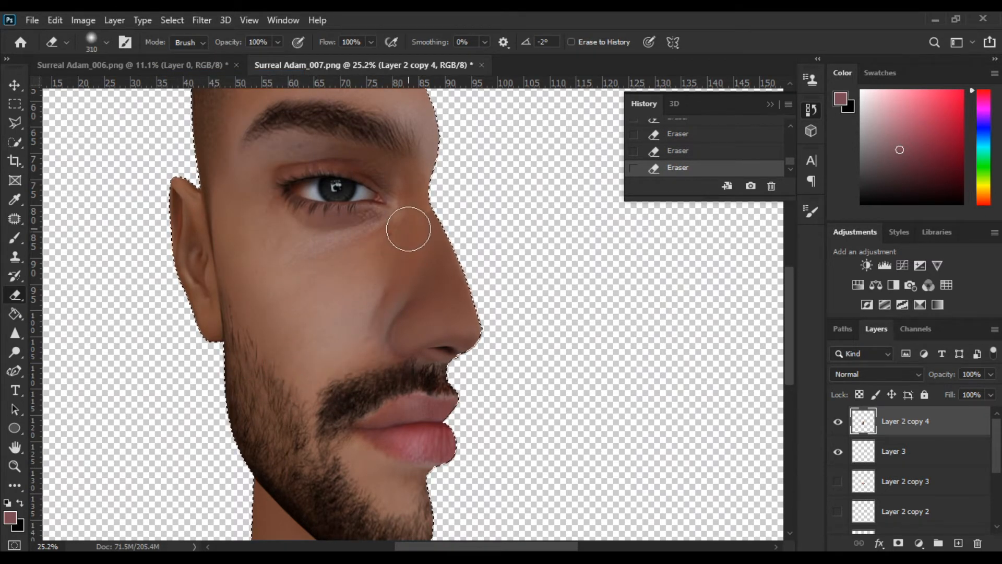
scroll(348, 370, "up", 5)
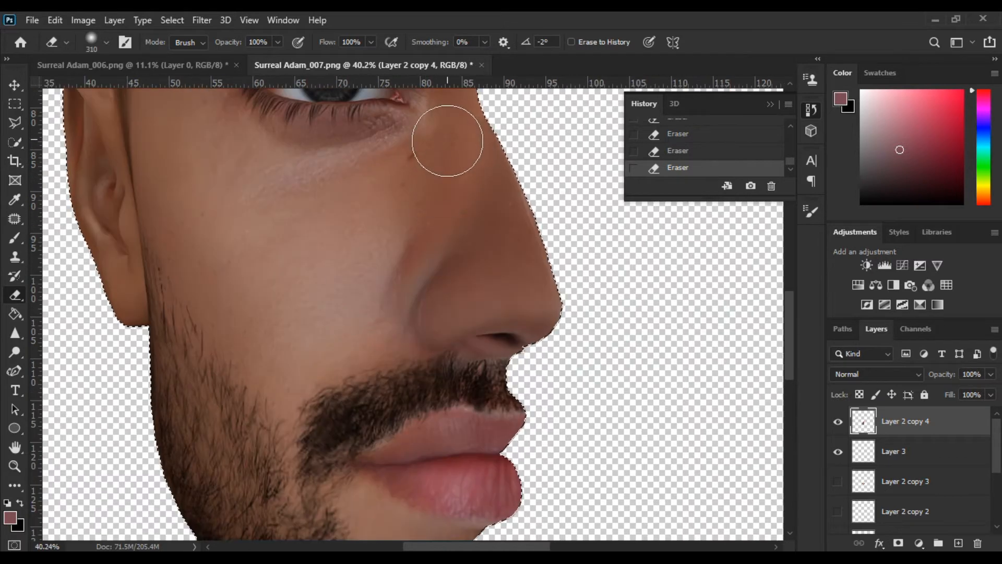
scroll(303, 324, "down", 4)
scroll(462, 381, "down", 4)
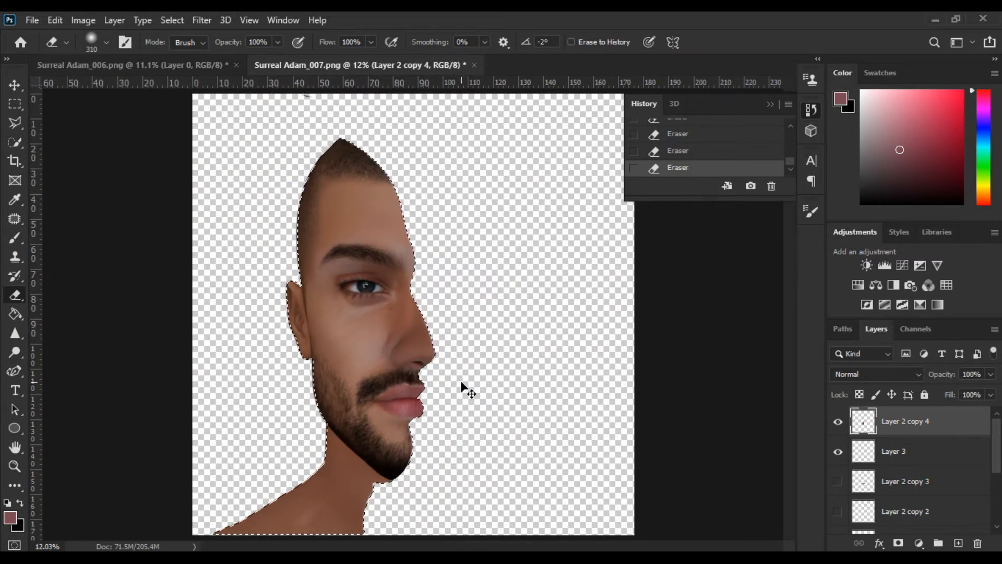
Step: Undo the blending strokes along the inner edge of Layer 2 copy 4's nose
key("ctrl+z")
scroll(357, 345, "up", 2)
key("ctrl+z")
scroll(357, 345, "up", 2)
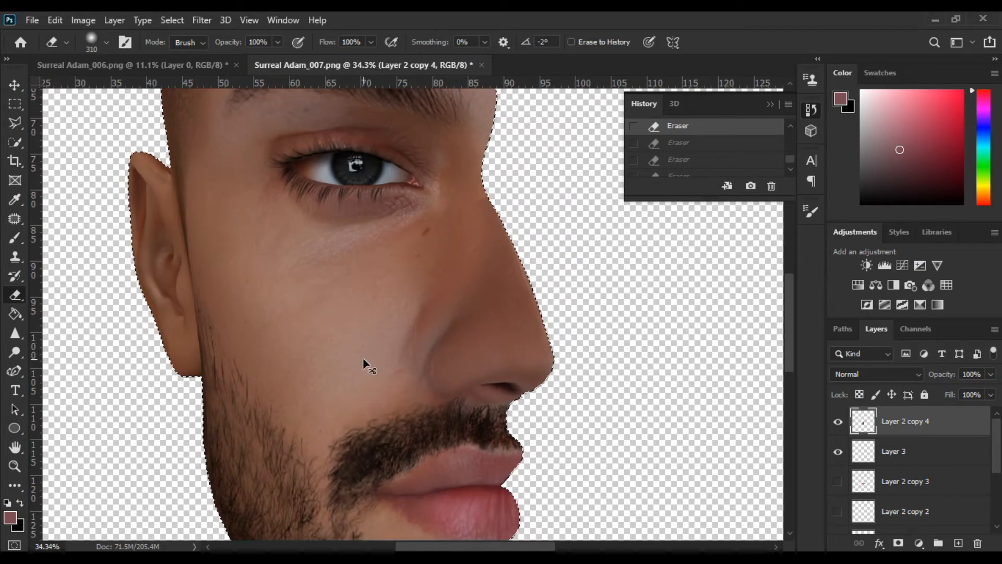
key("ctrl+z")
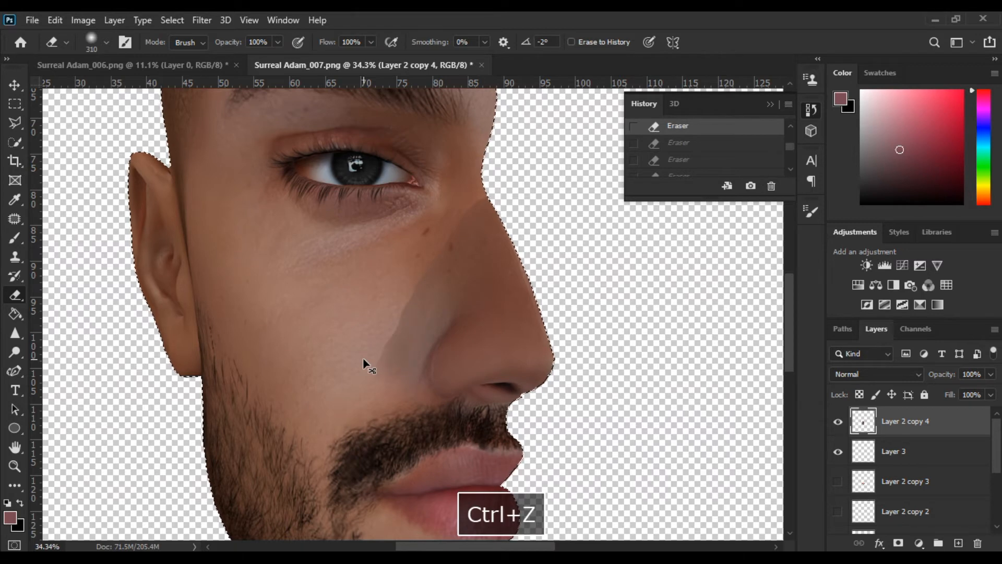
Step: Erase along the inner edge of Layer 2 copy 4's nose from the bridge to the cheek with the soft 310 px Eraser
scroll(346, 349, "down", 1)
left_click_drag(425, 261, 343, 346)
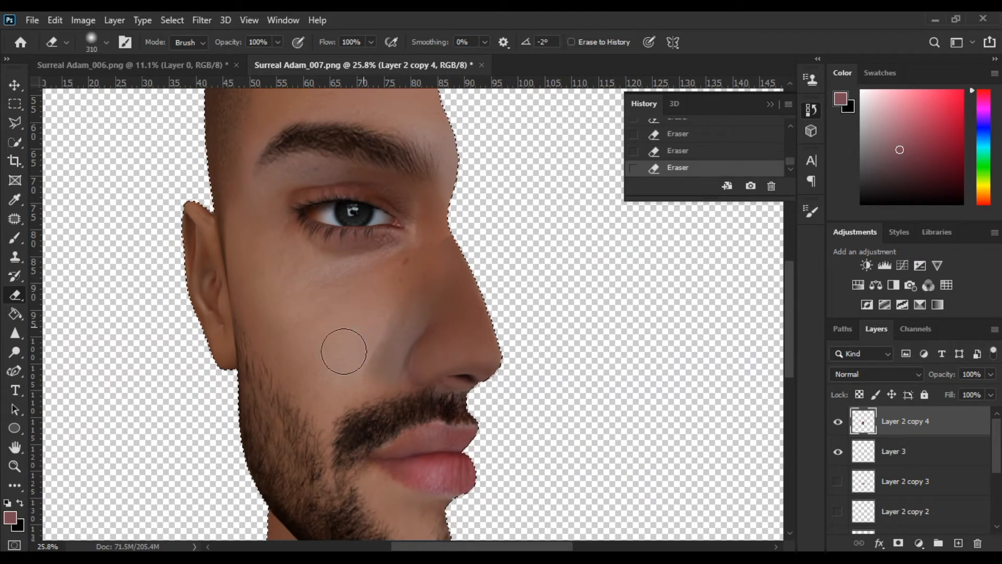
scroll(394, 284, "down", 3)
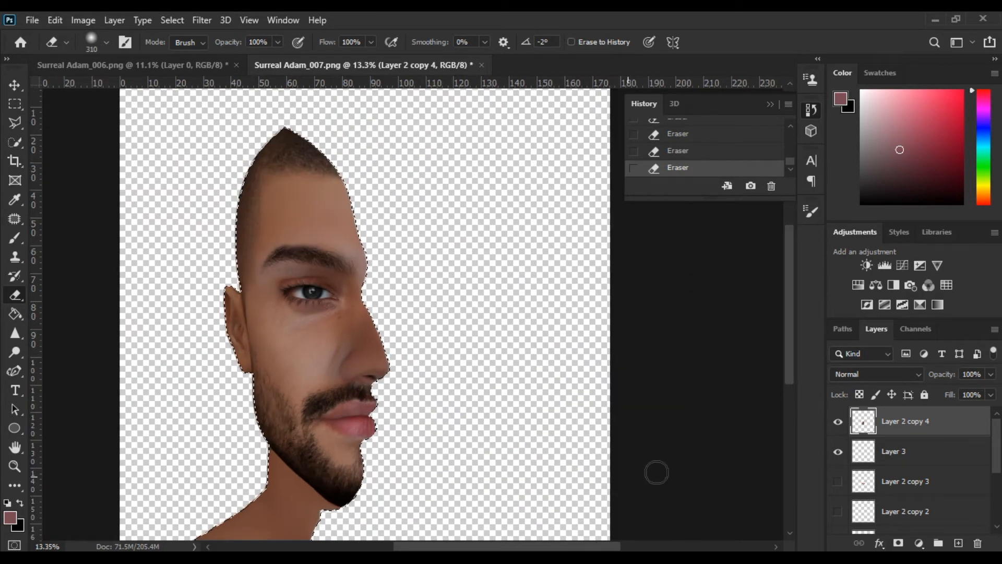
Step: Brighten the nose on Layer 2 copy 4 with a clipped Brightness/Contrast adjustment layer at brightness 20
left_click(865, 266)
key("ctrl+alt+g")
left_click_drag(722, 301, 730, 302)
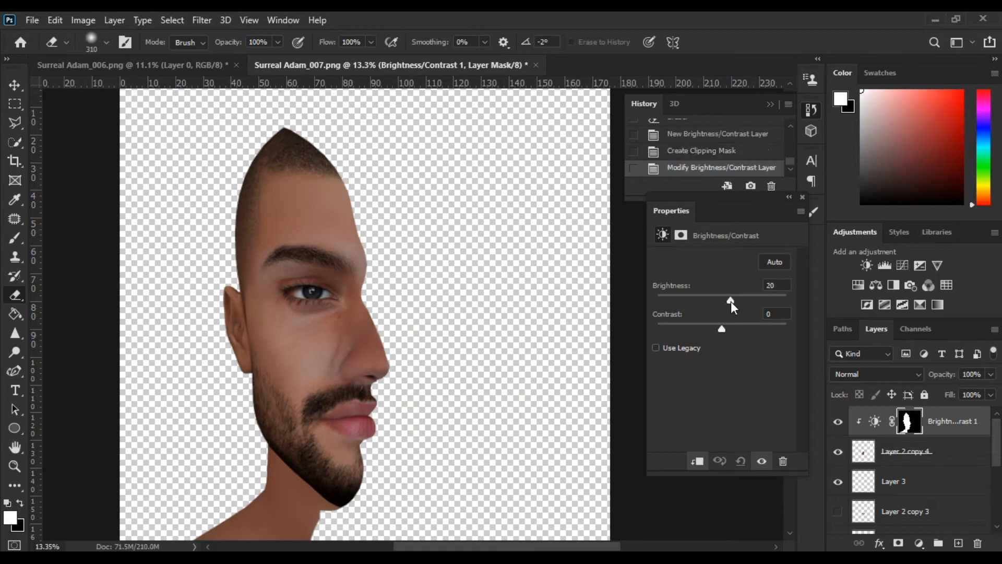
scroll(267, 324, "up", 2)
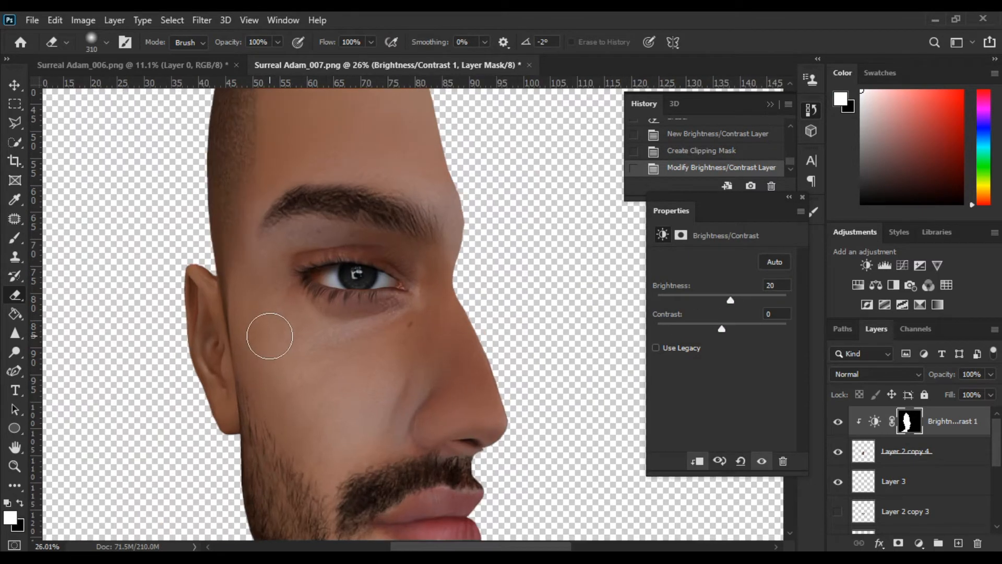
left_click(788, 197)
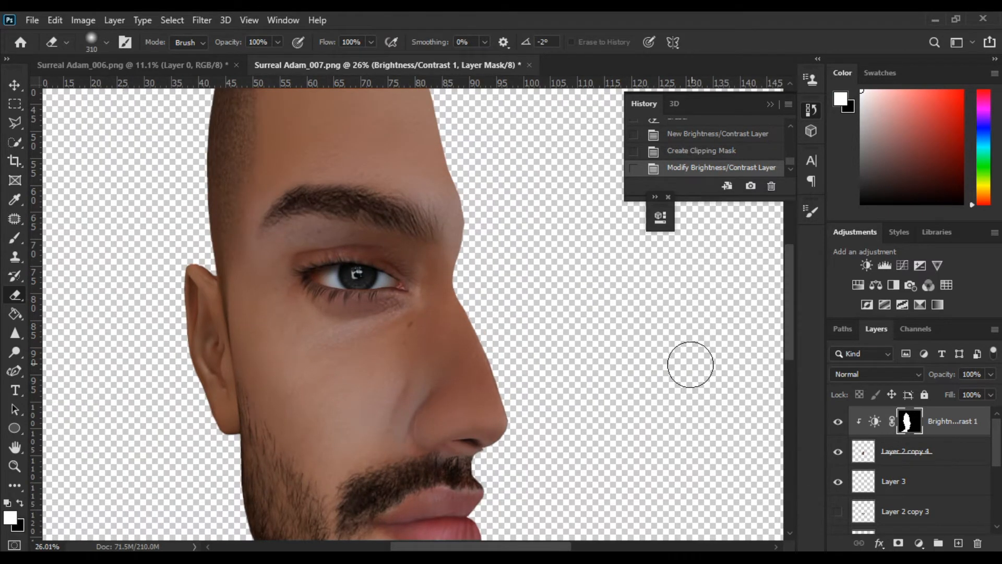
Step: Merge the Brightness/Contrast adjustment layer down into Layer 2 copy 4
scroll(692, 364, "down", 3)
scroll(386, 341, "up", 2)
right_click(961, 422)
left_click(887, 446)
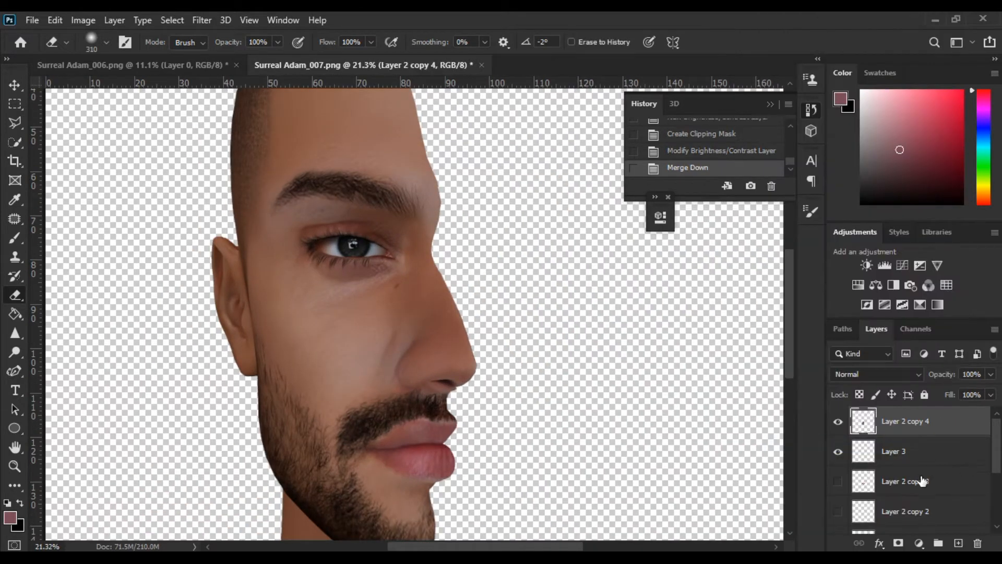
Step: Patch the crease beside the nostril on Layer 0 copy with smooth cheek skin and deselect
scroll(902, 470, "down", 3)
left_click(902, 481)
scroll(361, 371, "up", 3)
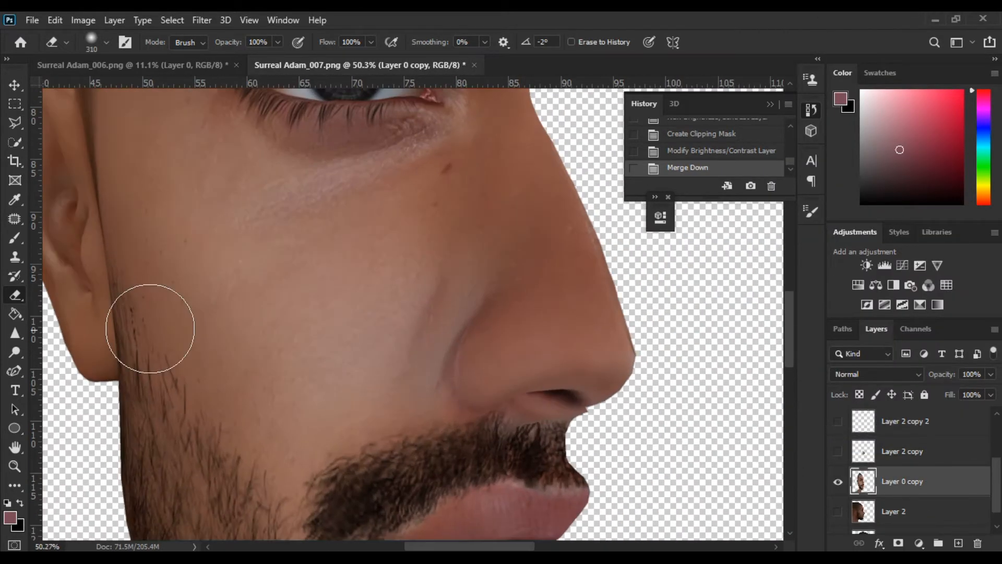
left_click(14, 220)
left_click_drag(449, 271, 434, 266)
left_click_drag(427, 316, 374, 319)
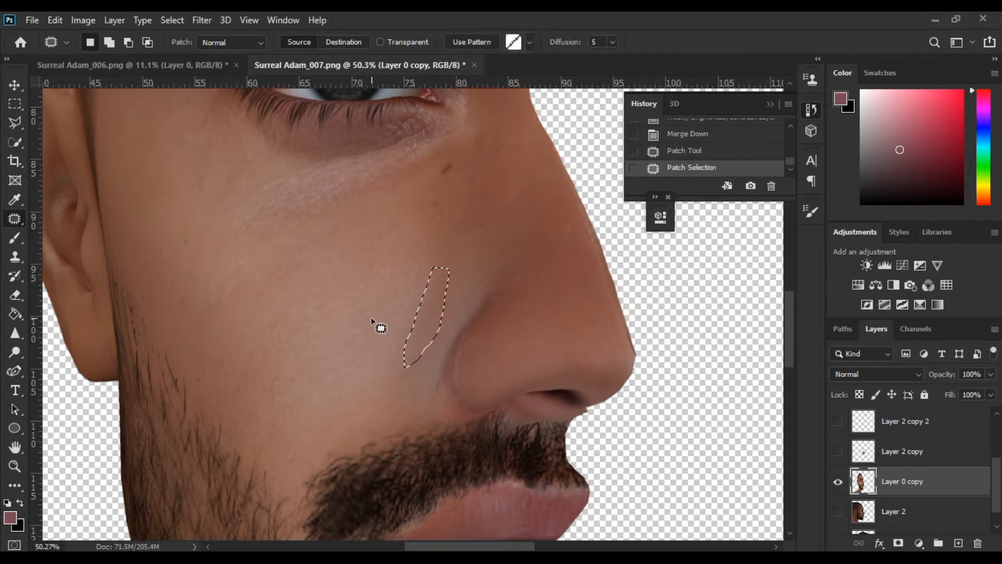
key("ctrl+d")
Step: Delete the unused layers Layer 2 copy 3, Layer 2 copy 2, Layer 2 copy and Layer 3
scroll(369, 344, "down", 3)
scroll(405, 283, "up", 6)
scroll(845, 465, "up", 1)
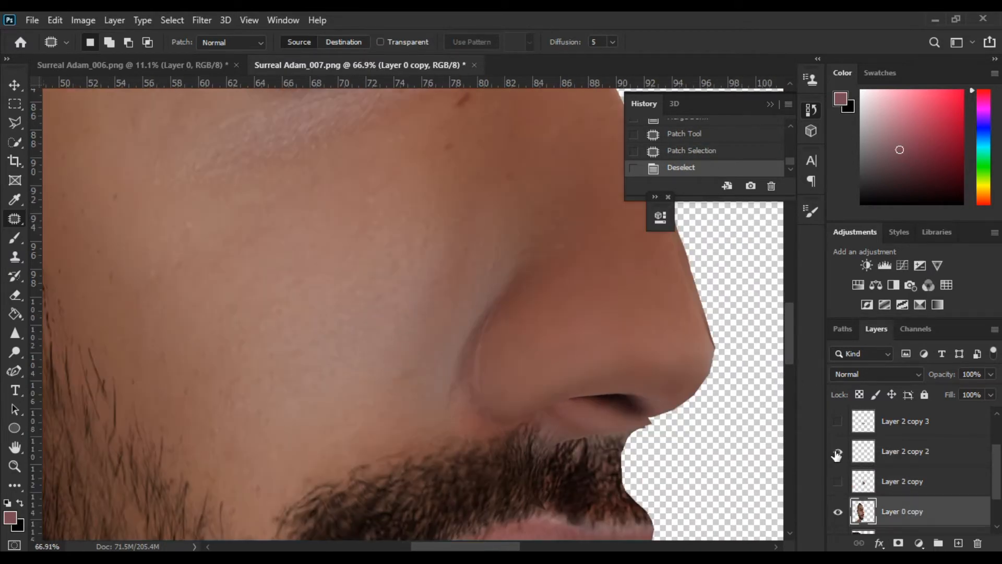
left_click_drag(914, 460, 978, 543)
scroll(846, 456, "up", 1)
left_click(836, 423)
left_click(837, 423)
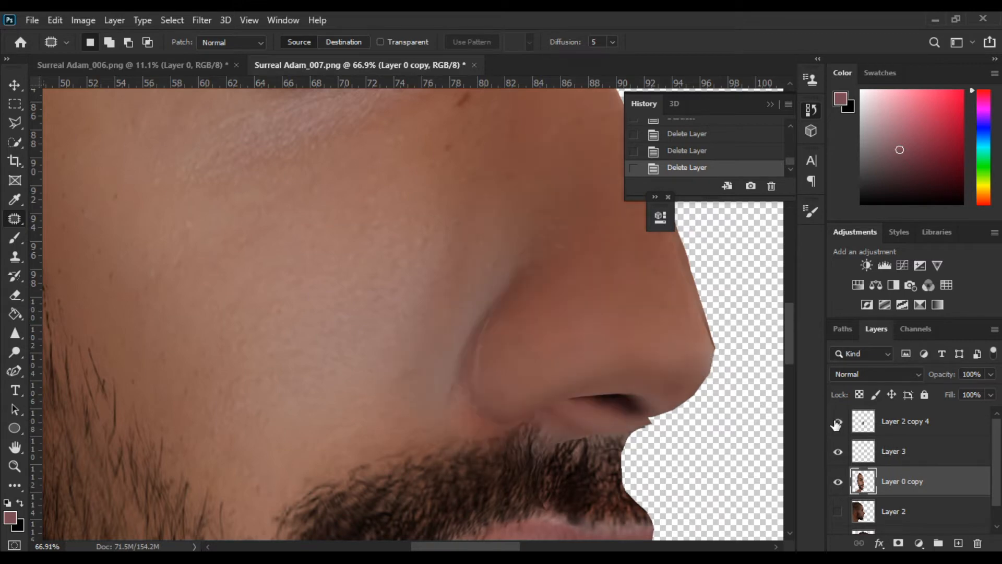
left_click(837, 452)
left_click_drag(919, 452, 978, 543)
Step: Examine the nose cutout of Layer 2 copy 4 with Layer 0 copy temporarily hidden
scroll(418, 347, "down", 10)
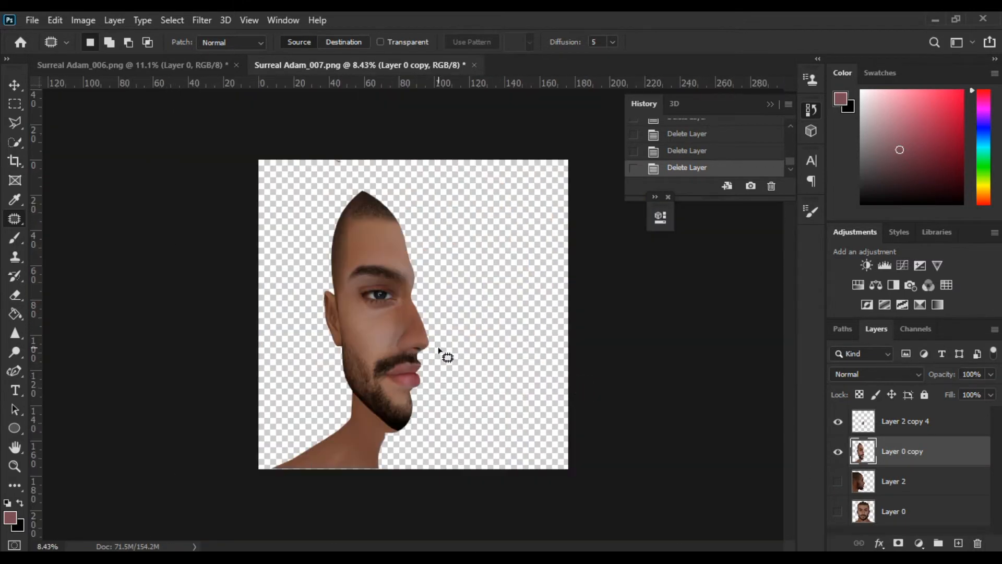
scroll(408, 330, "up", 4)
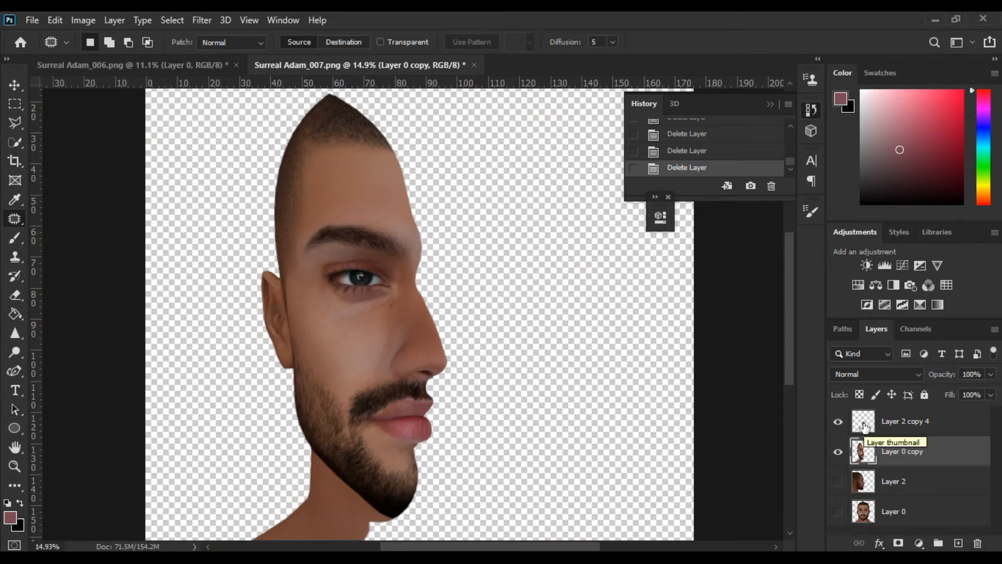
left_click(837, 452)
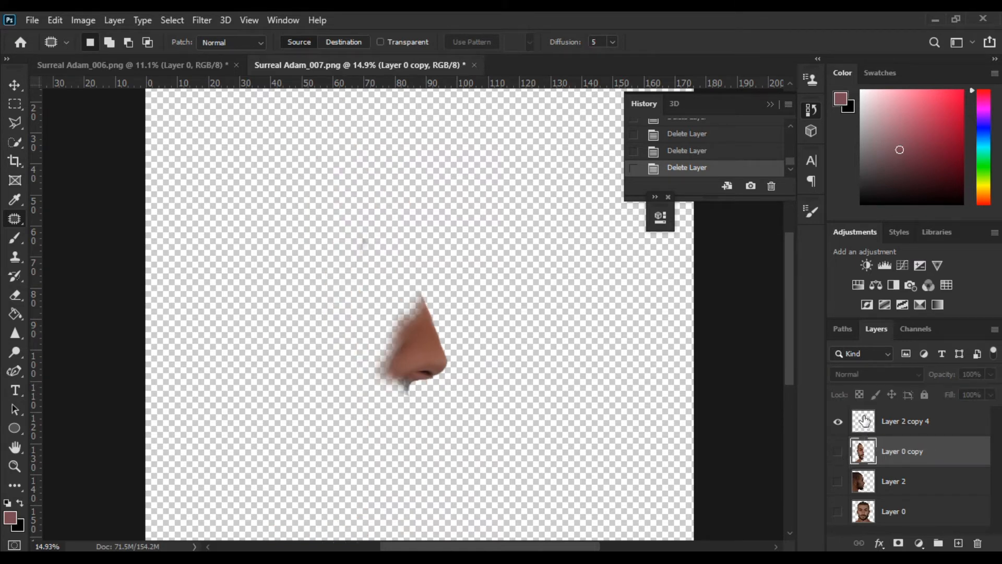
scroll(459, 402, "up", 5)
left_click(837, 452)
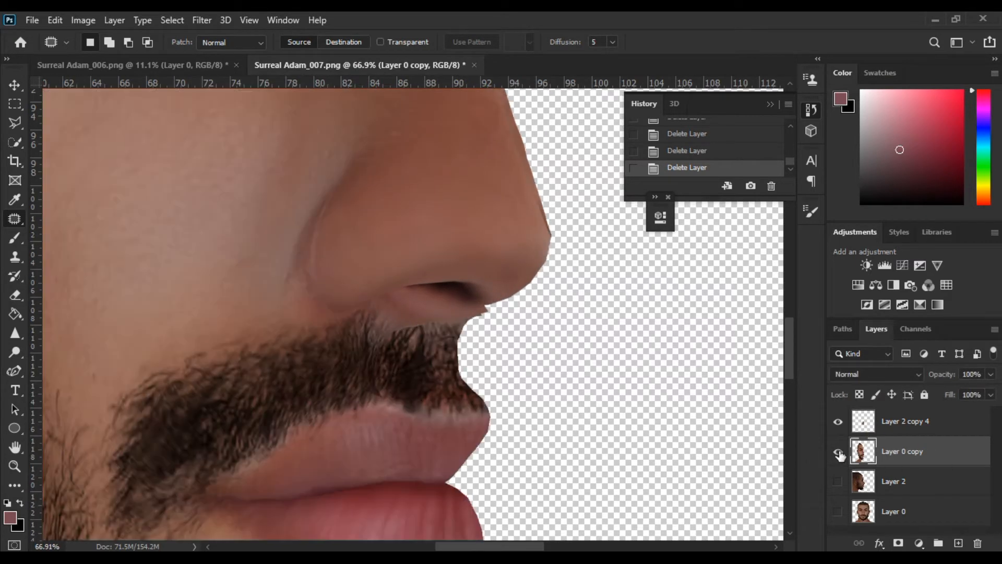
Step: Erase the leftover fringe between the nose and moustache on Layer 2 copy 4 with an 88 px Eraser
left_click(15, 295)
left_click_drag(665, 392, 621, 524)
left_click_drag(599, 343, 622, 509)
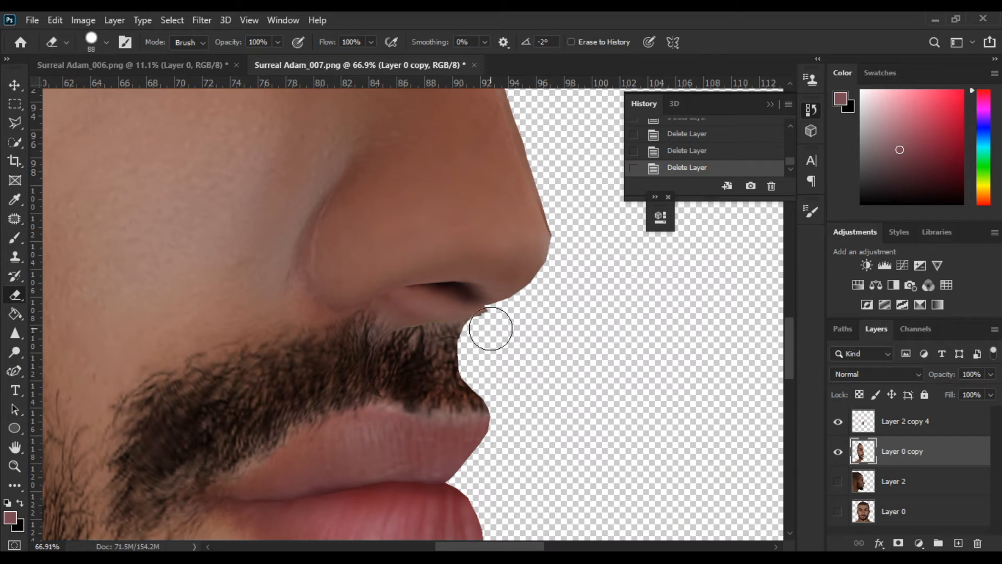
left_click(853, 424)
left_click(863, 455)
key("ctrl+z")
left_click(861, 423)
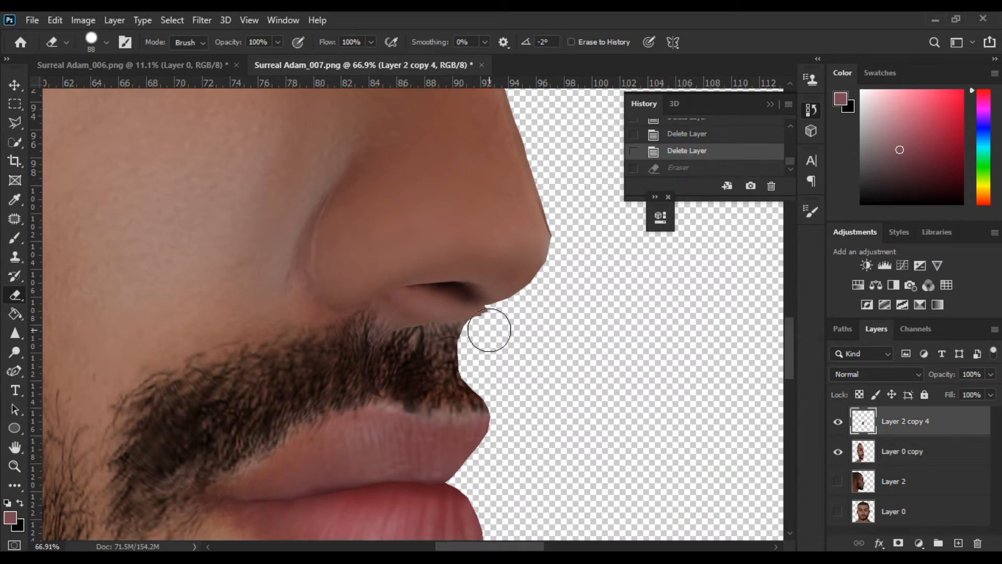
left_click(489, 330)
left_click(470, 339)
left_click(442, 347)
mouse_move(398, 343)
left_mouse_down()
mouse_move(427, 356)
mouse_move(388, 331)
left_mouse_up()
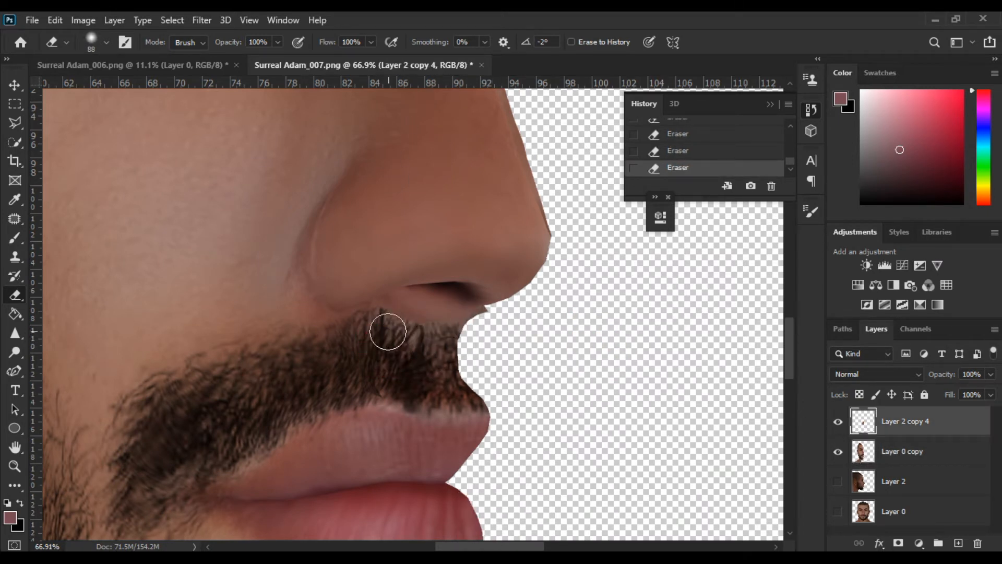
Step: Erase the protruding edge beneath the nose on Layer 0 copy with a 41 px Eraser and make Layer 2 copy 4 active
left_click(861, 456)
left_click_drag(506, 339, 476, 320)
scroll(473, 335, "down", 1)
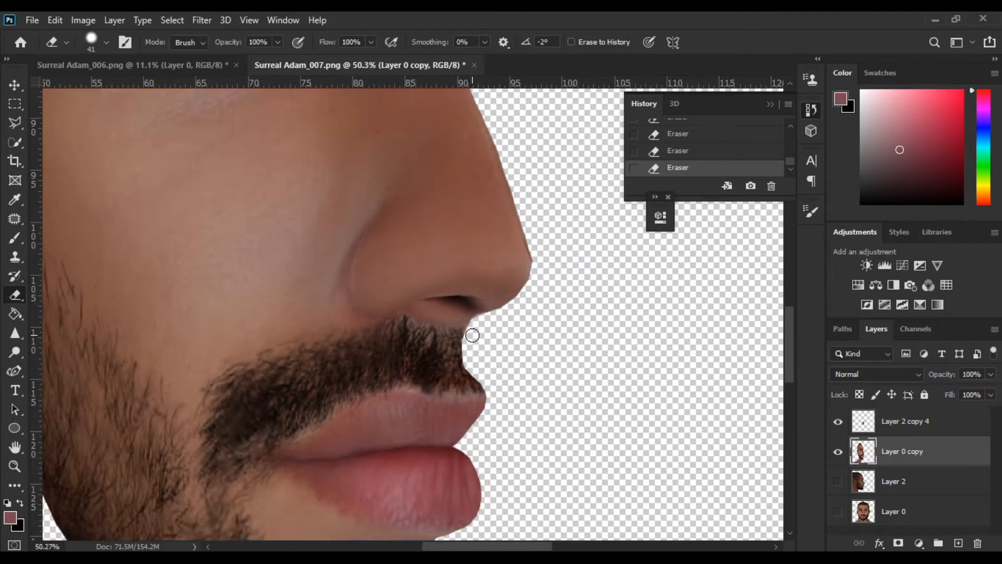
scroll(472, 335, "down", 15)
scroll(465, 340, "up", 16)
mouse_move(423, 300)
left_mouse_down()
mouse_move(452, 311)
mouse_move(443, 301)
left_mouse_up()
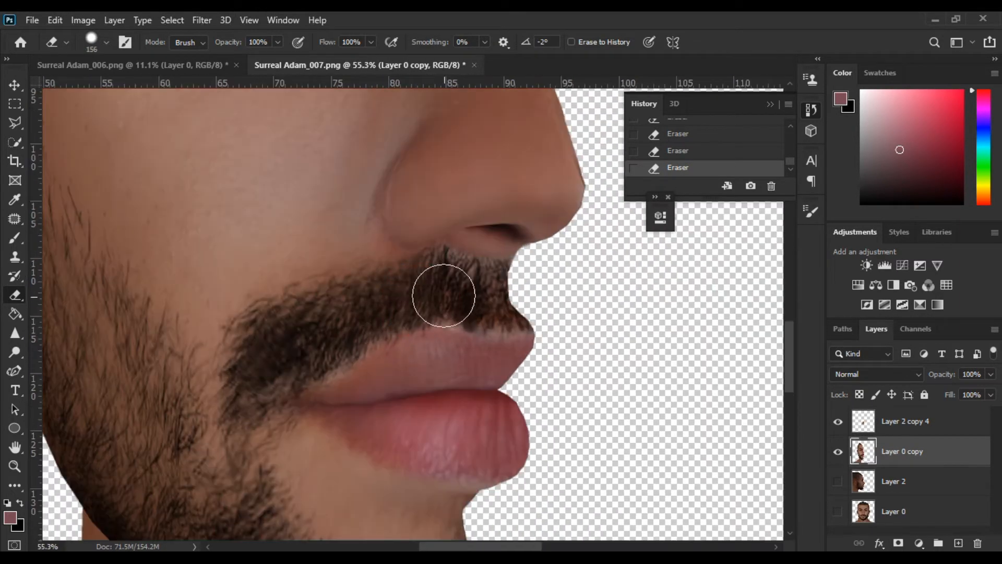
key("ctrl+z")
key("alt+bracketright")
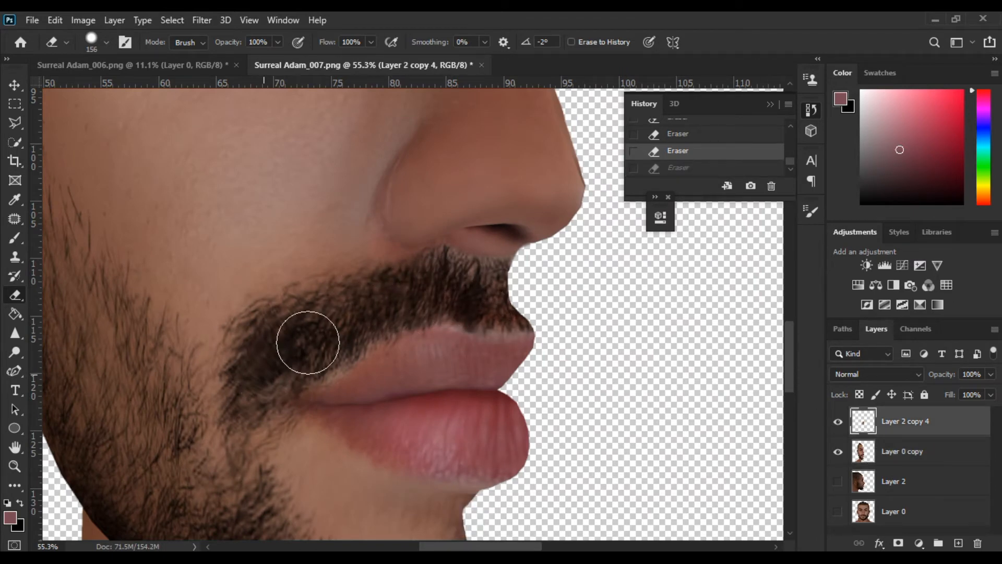
key("ctrl+shift+z")
Step: Hide Layer 0 copy to isolate the nose on Layer 2 copy 4 and open it in the Liquify filter
scroll(263, 374, "down", 10)
scroll(360, 237, "up", 6)
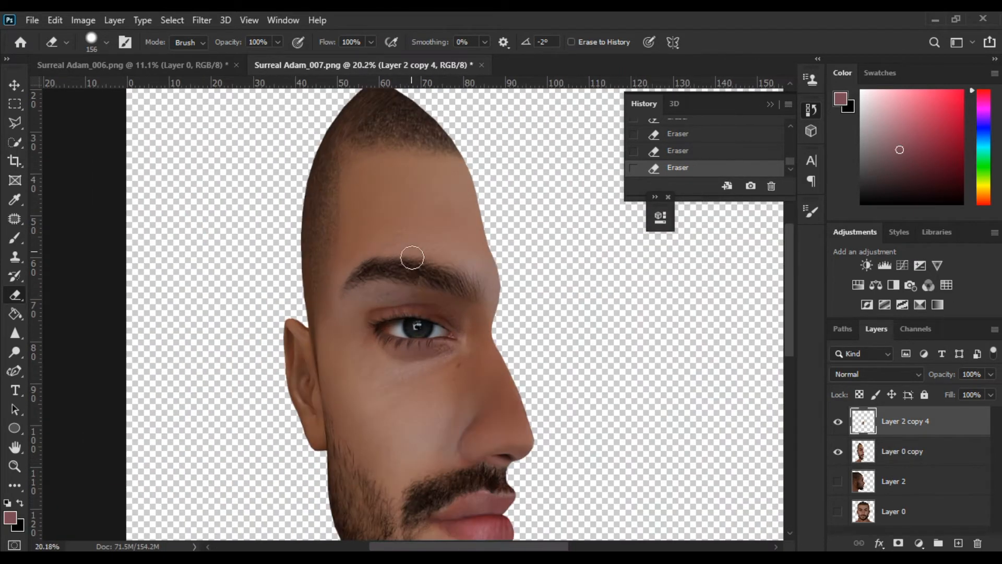
scroll(394, 228, "down", 3)
left_click(838, 452)
left_click(838, 452)
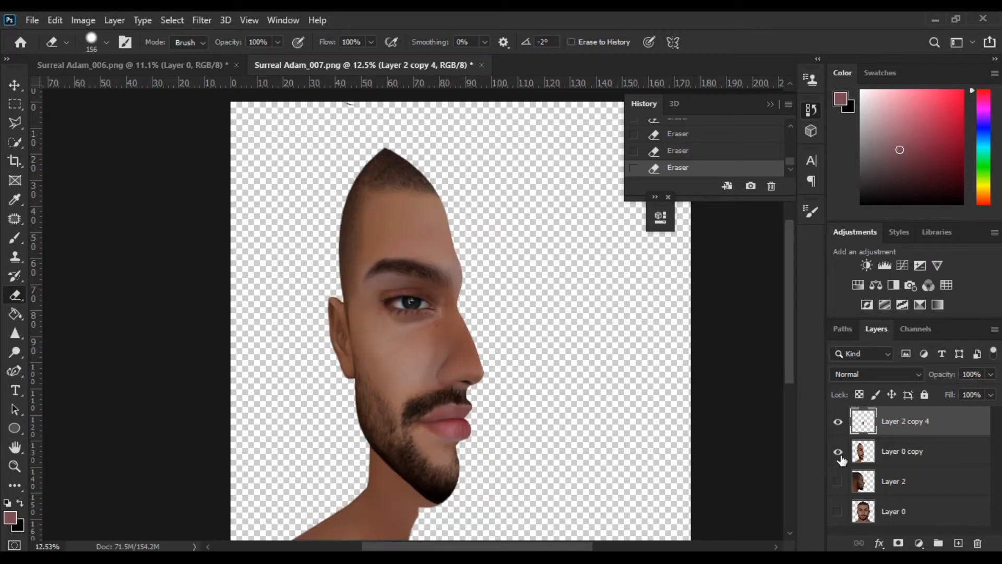
left_click(838, 452)
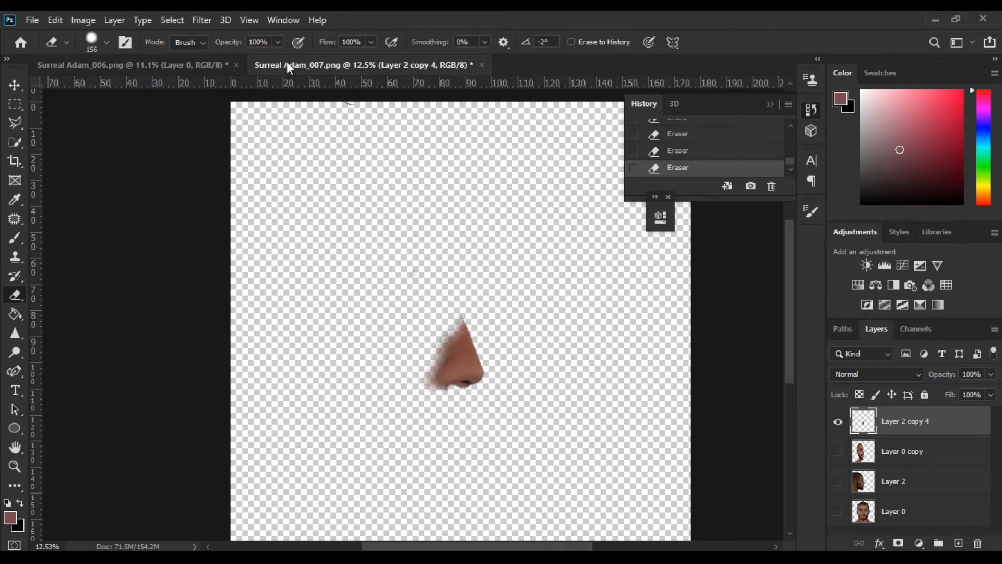
left_click(202, 20)
left_click(209, 135)
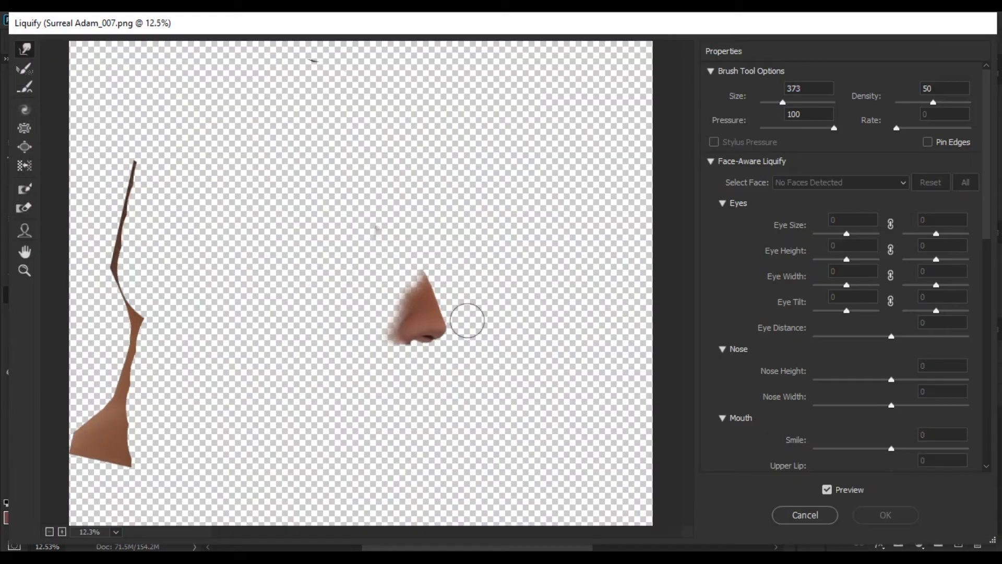
Step: Refine the nose's outer profile in Liquify with a size 158 Forward Warp brush, apply it, and show Layer 0 copy
key("ctrl+plus")
key("ctrl+plus")
left_click_drag(423, 333, 208, 345)
key("ctrl+plus")
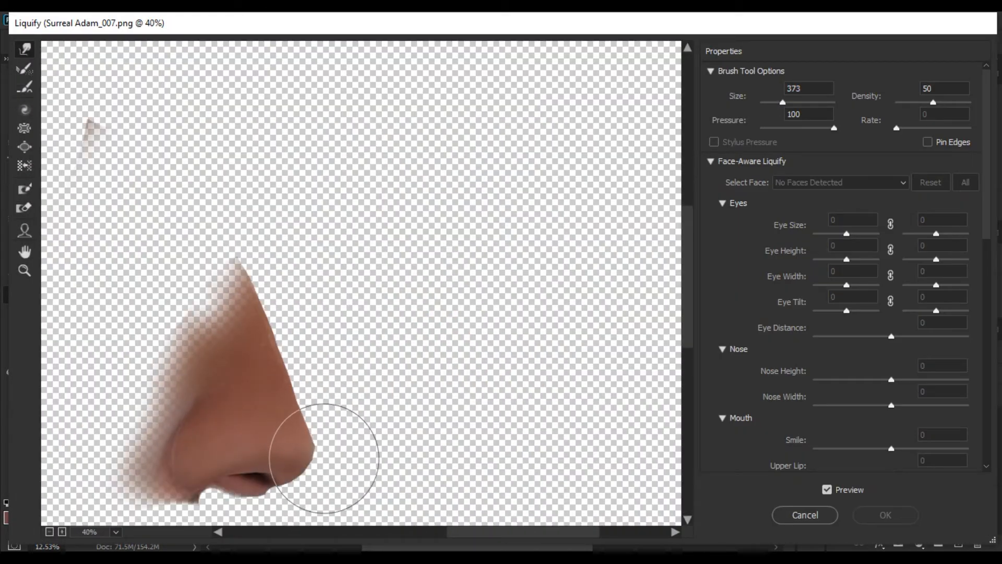
left_click_drag(327, 455, 328, 470)
key("ctrl+z")
left_click_drag(320, 425, 264, 430)
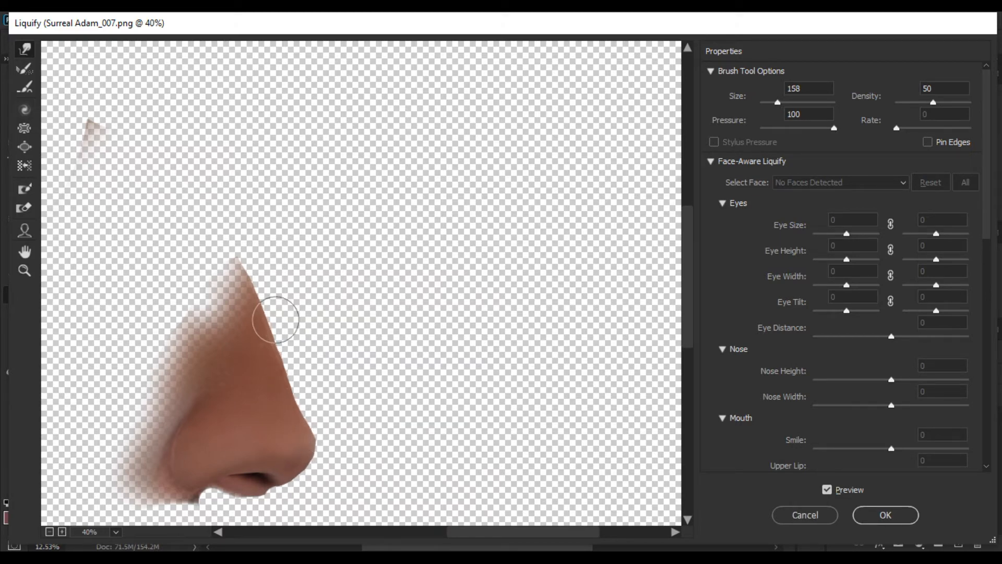
left_click(882, 516)
left_click(836, 452)
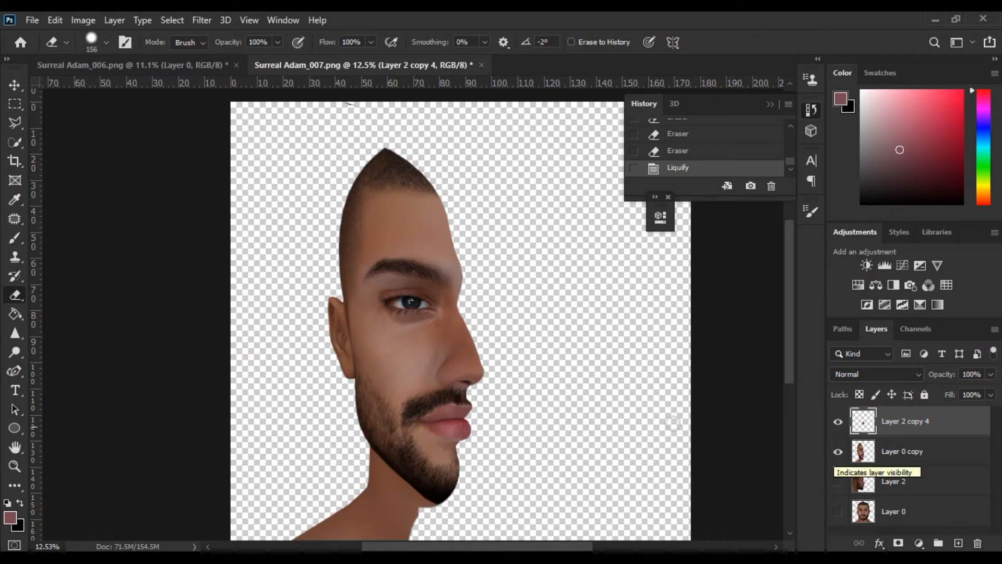
Step: Load Layer 2's outline, invert it, and erase the excess front neck from Layer 0 copy, leaving Layer 2 hidden
scroll(417, 402, "down", 1)
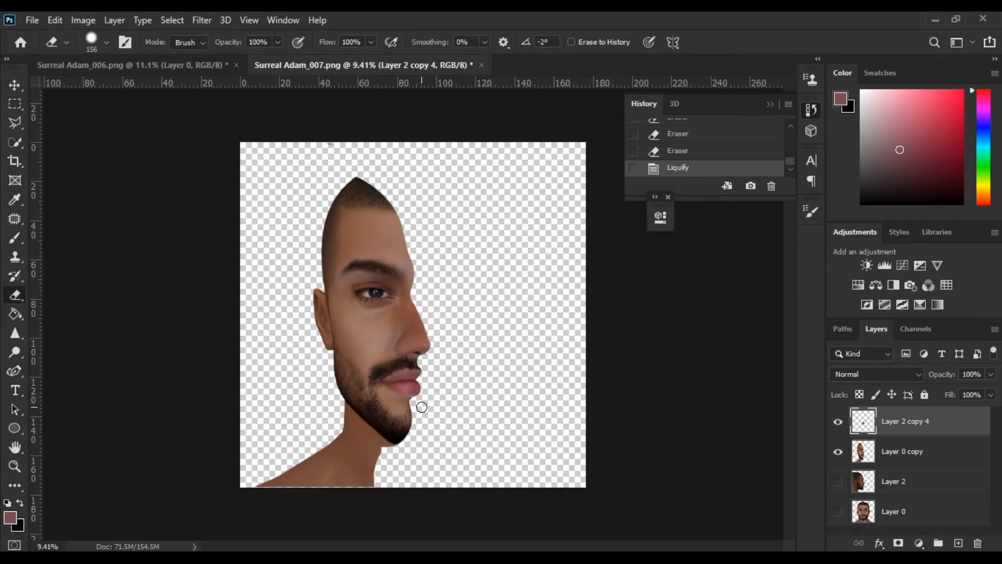
scroll(345, 443, "up", 2)
scroll(454, 464, "down", 3)
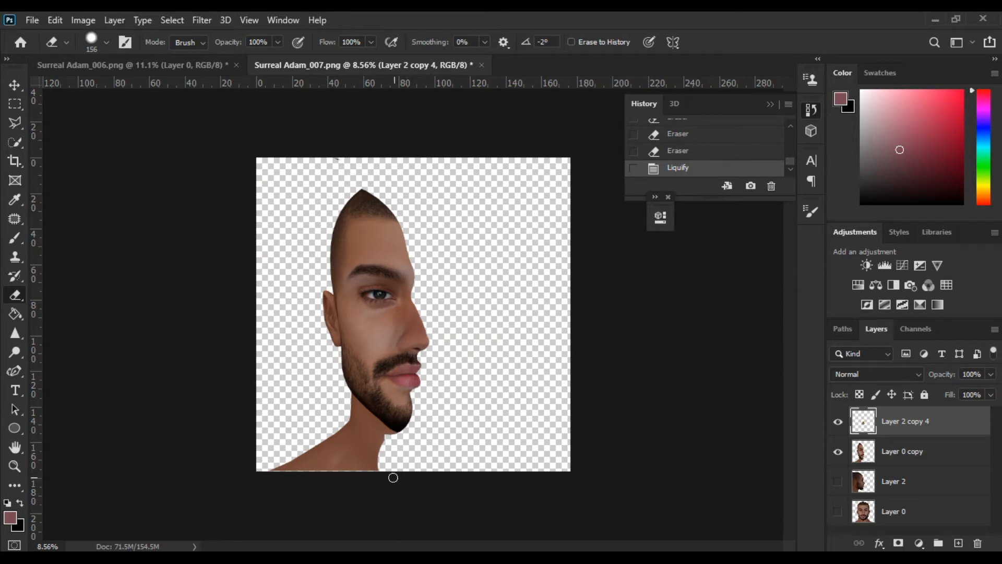
left_click(837, 481)
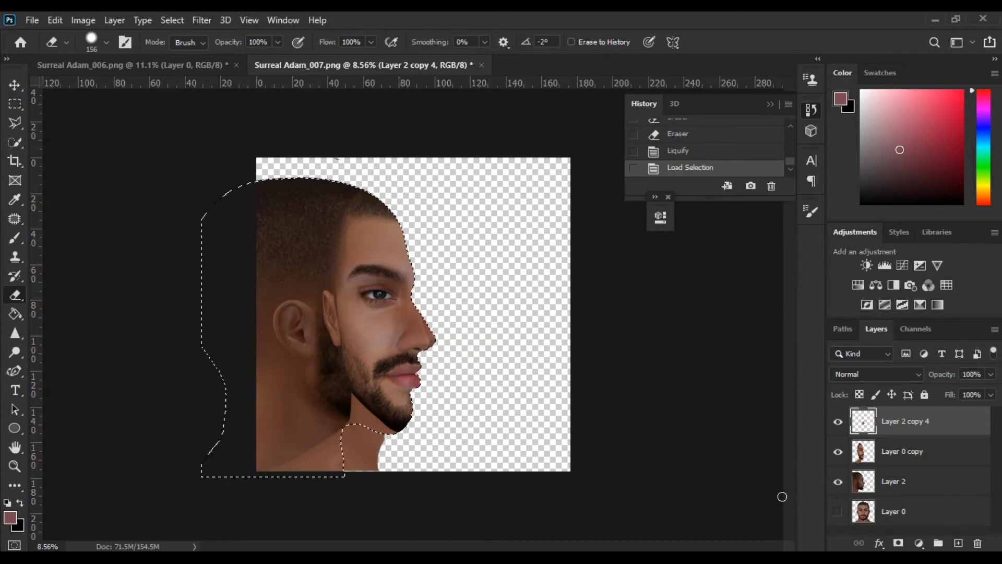
left_click(897, 451)
left_click(202, 19)
key("ctrl+shift+i")
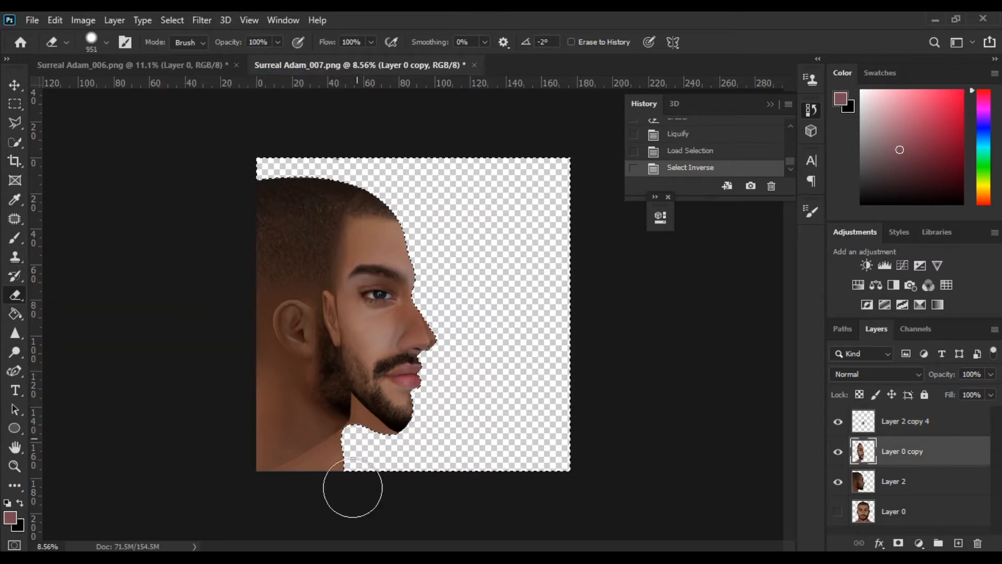
left_click(838, 481)
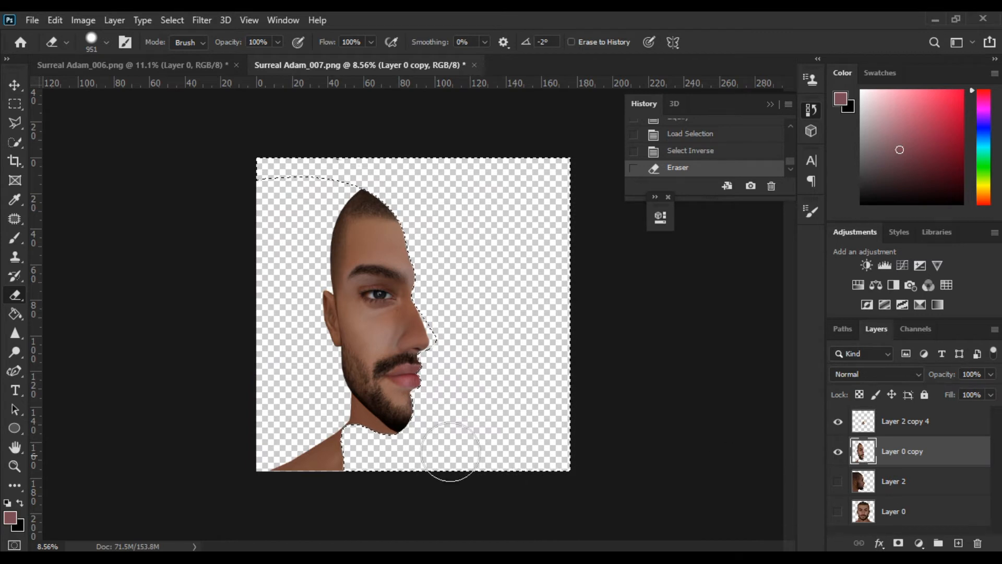
Step: Set up a 200 px Clone Stamp for Layer 2 copy 4 and try cloning skin along the bridge of the nose
scroll(408, 366, "up", 9)
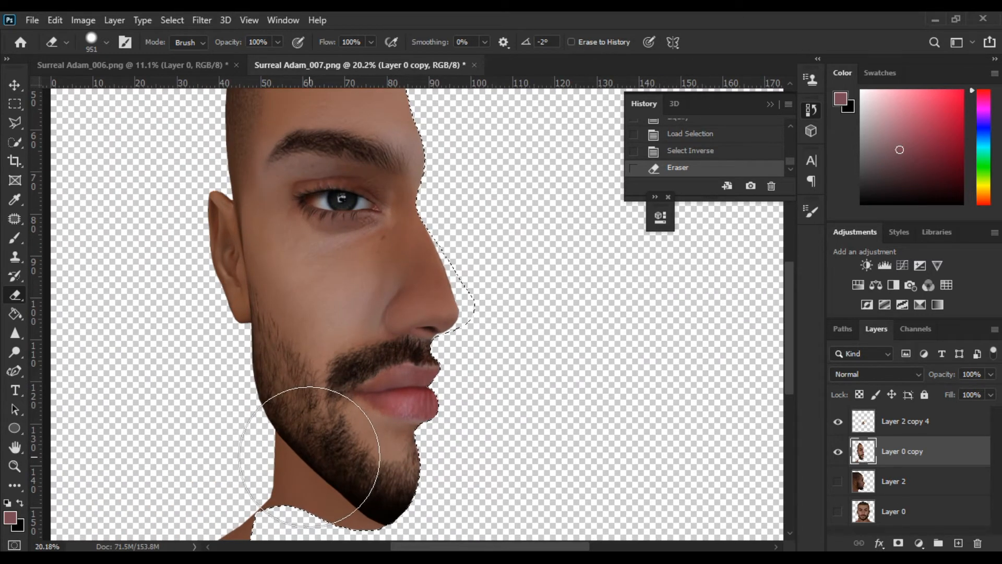
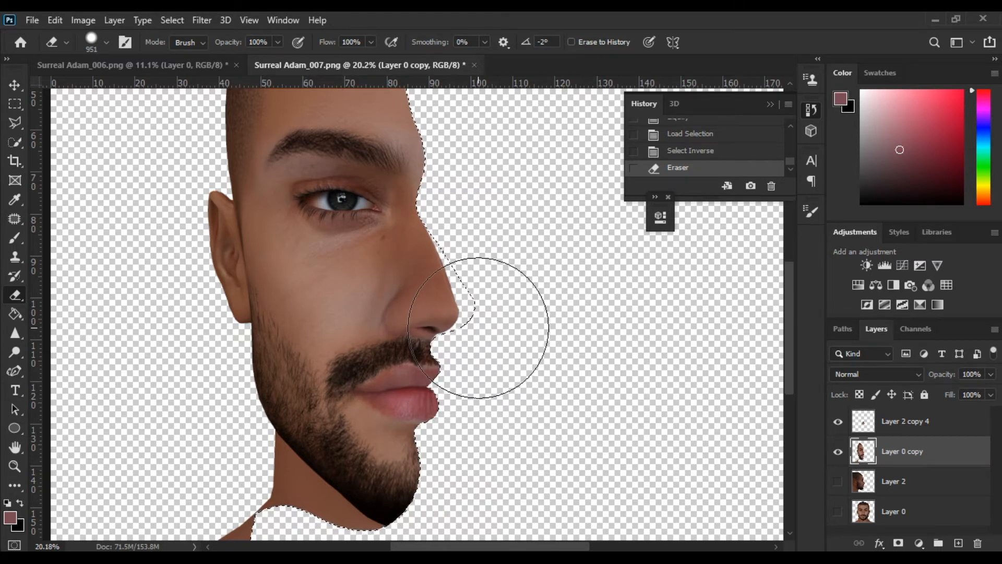
key("ctrl+plus")
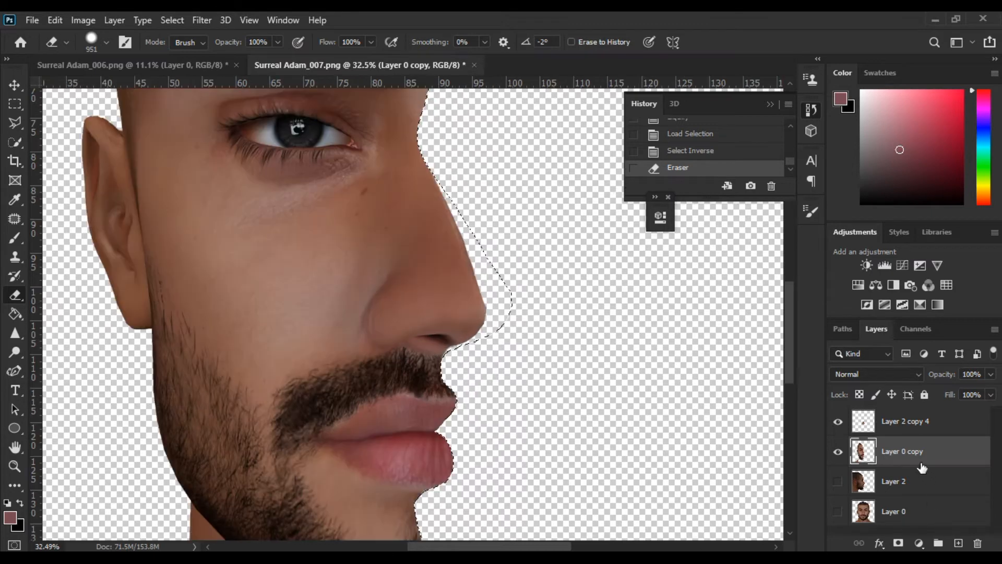
left_click(903, 421)
scroll(616, 361, "up", 1)
key("s")
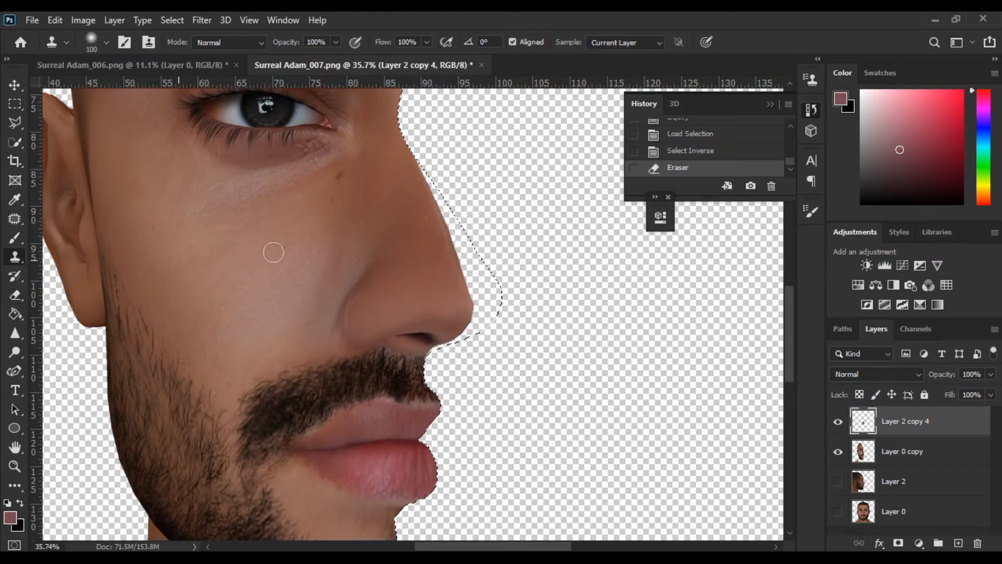
key("]")
key("]")
key("]")
key("]")
left_click(438, 179)
key("ctrl+z")
Step: Invert the selection and clone skin from the bridge to the nose tip to fill the profile outline on Layer 2 copy 4
left_click(202, 20)
mouse_move(171, 19)
left_click(193, 77)
left_click_drag(421, 174, 442, 211)
mouse_move(436, 201)
left_mouse_down()
mouse_move(426, 176)
mouse_move(471, 274)
mouse_move(462, 275)
mouse_move(481, 287)
mouse_move(464, 327)
left_mouse_up()
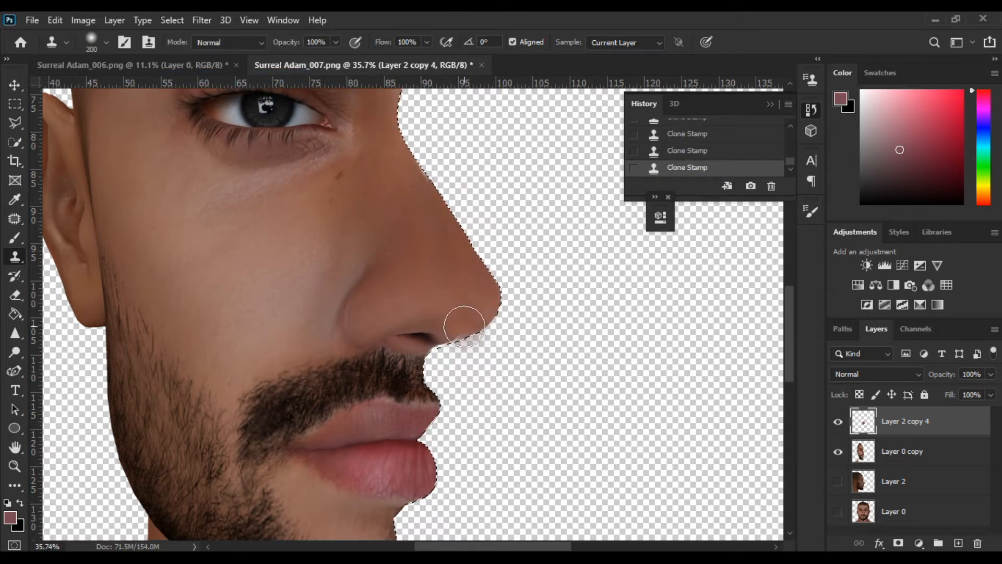
scroll(498, 298, "down", 3)
scroll(463, 217, "down", 4)
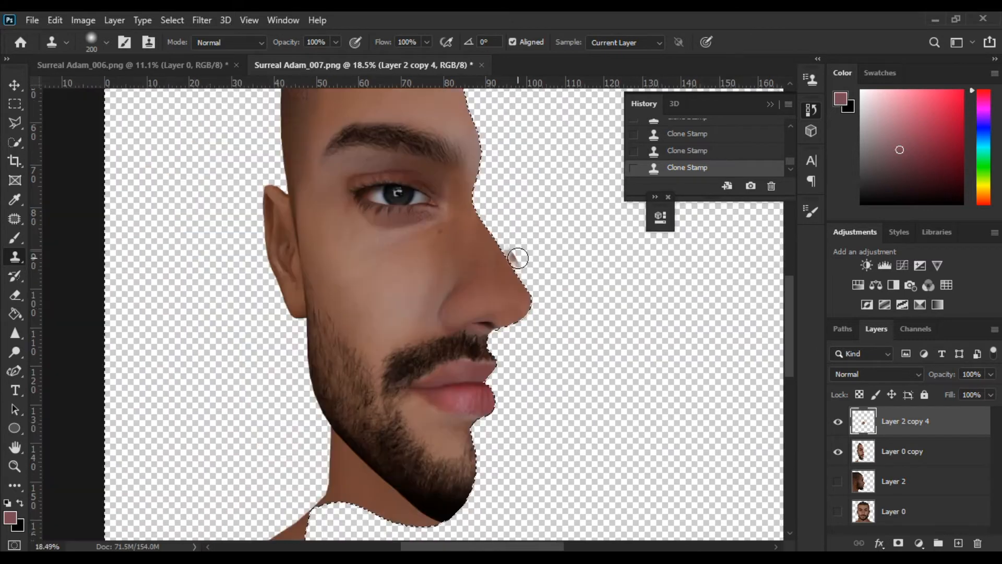
key("ctrl+d")
scroll(485, 346, "down", 1)
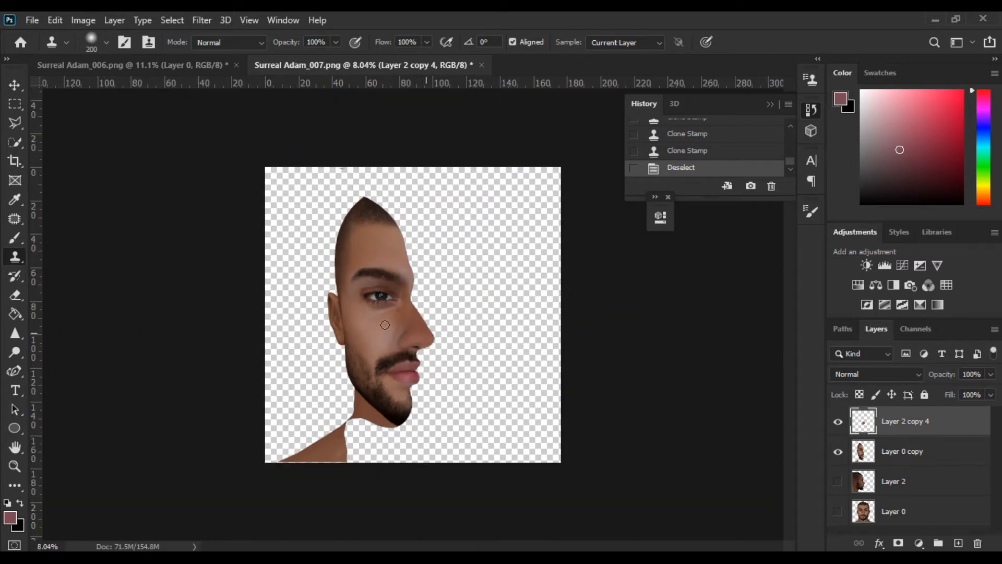
scroll(370, 357, "up", 5)
scroll(434, 356, "up", 2)
key("ctrl+z")
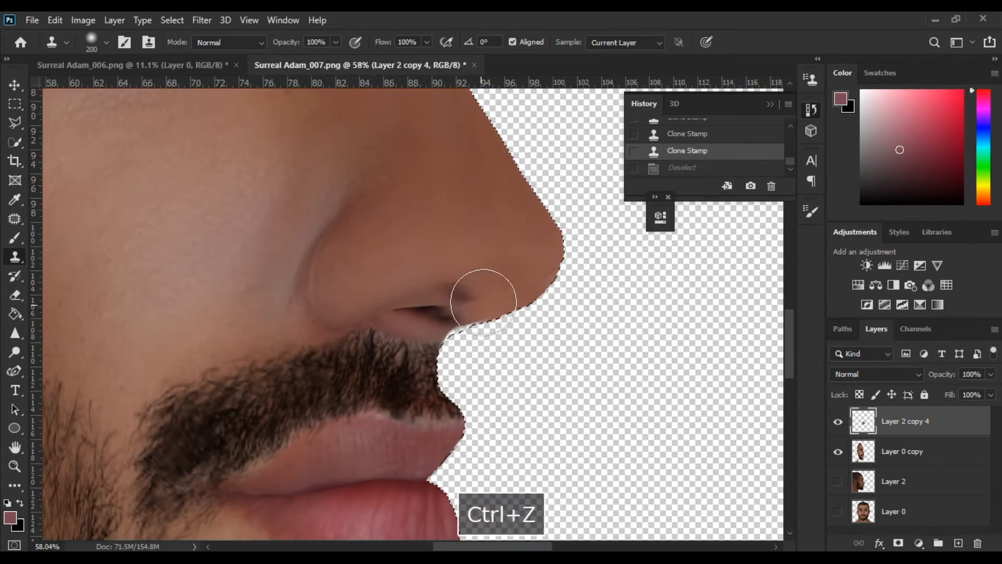
Step: Clone skin over the dark smudge beside the nostril under the nose tip on Layer 2 copy 4
left_click_drag(522, 381, 481, 306)
scroll(465, 381, "down", 5)
scroll(391, 363, "up", 3)
Step: Add a new layer and extend the nostril's dark shadow with color sampled from the nostril, starting with a 38 px brush at 16% opacity
left_click(958, 543)
left_click(14, 238)
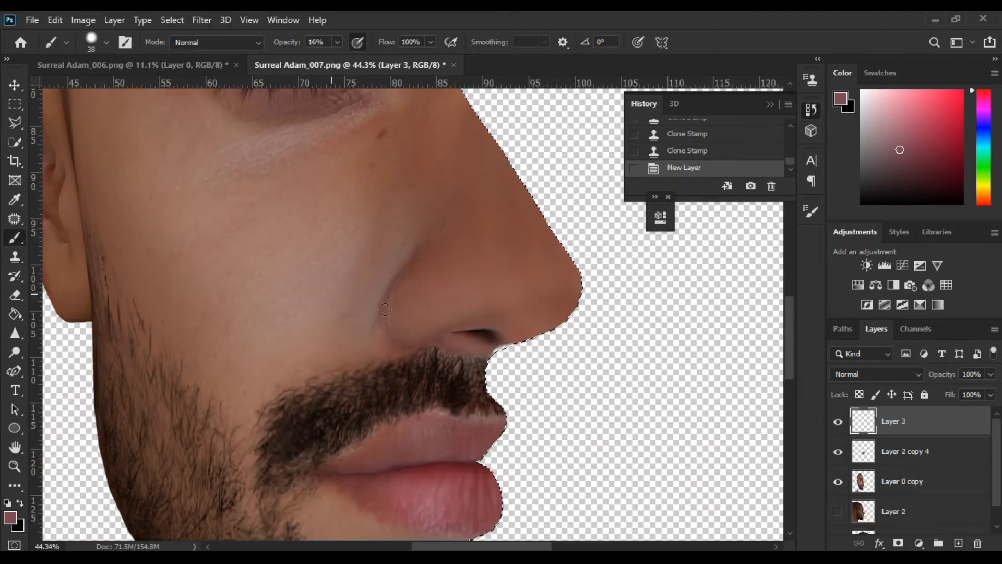
left_click(488, 336, "alt")
left_click(502, 345)
left_click(499, 342)
left_click(501, 344)
left_click(502, 351)
scroll(502, 354, "down", 5)
scroll(474, 319, "up", 5)
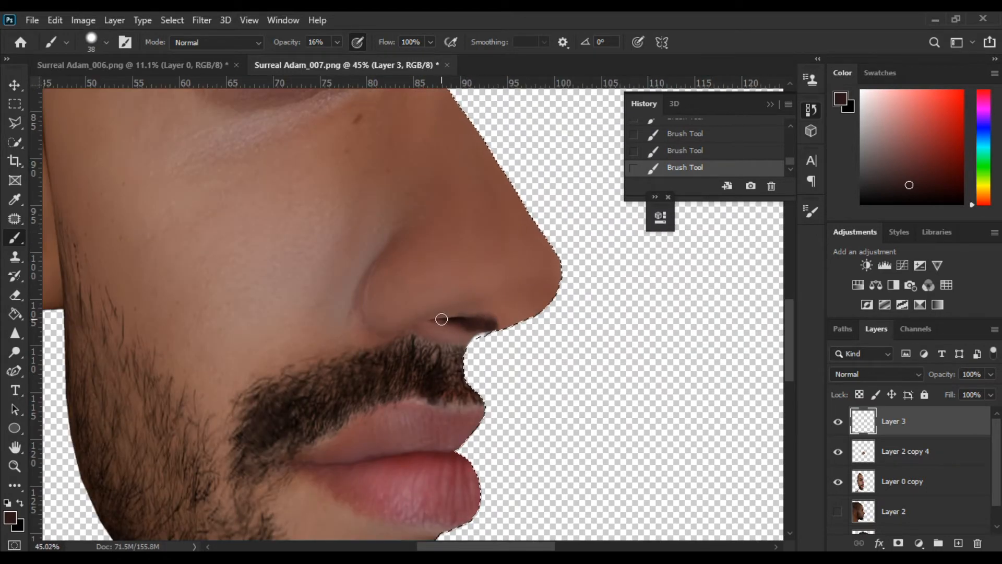
scroll(443, 316, "down", 6)
scroll(417, 345, "up", 6)
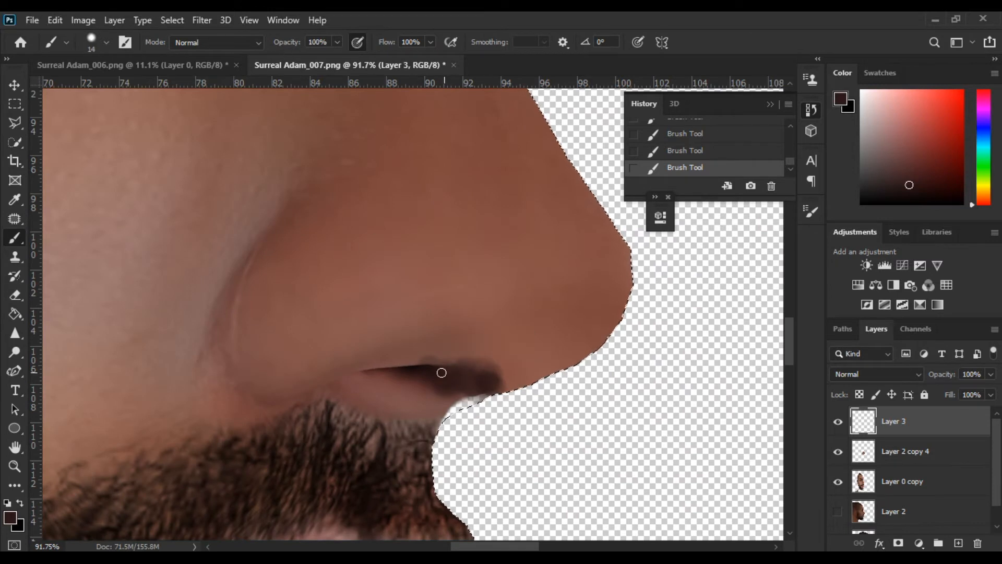
Step: Erase stray paint above the nostril with a 44 px eraser and darken its inside with a 23 px brush, setting opacity to 64%
left_click(15, 295)
left_click_drag(412, 344, 484, 344)
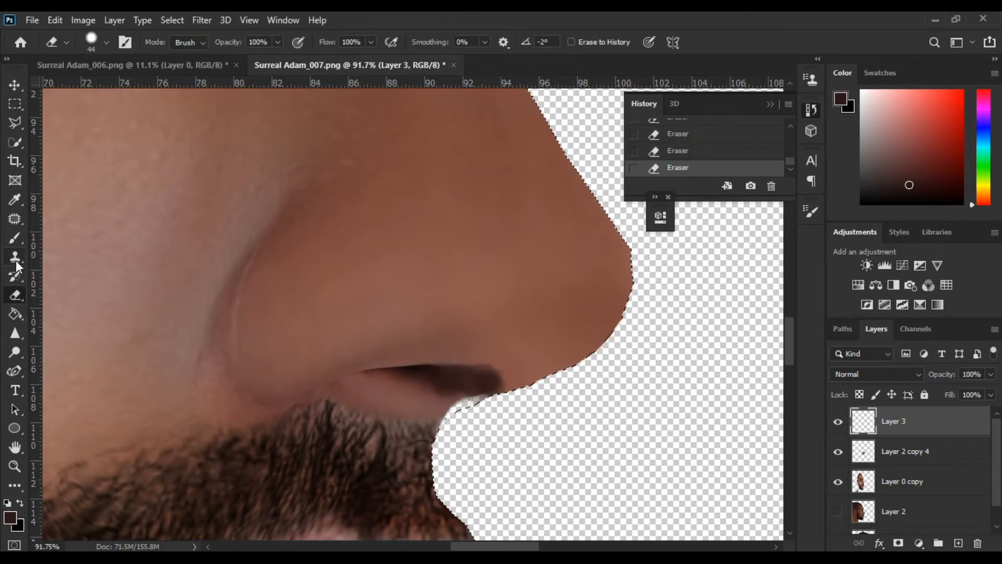
key("b")
mouse_move(439, 371)
left_mouse_down()
mouse_move(454, 375)
mouse_move(434, 374)
left_mouse_up()
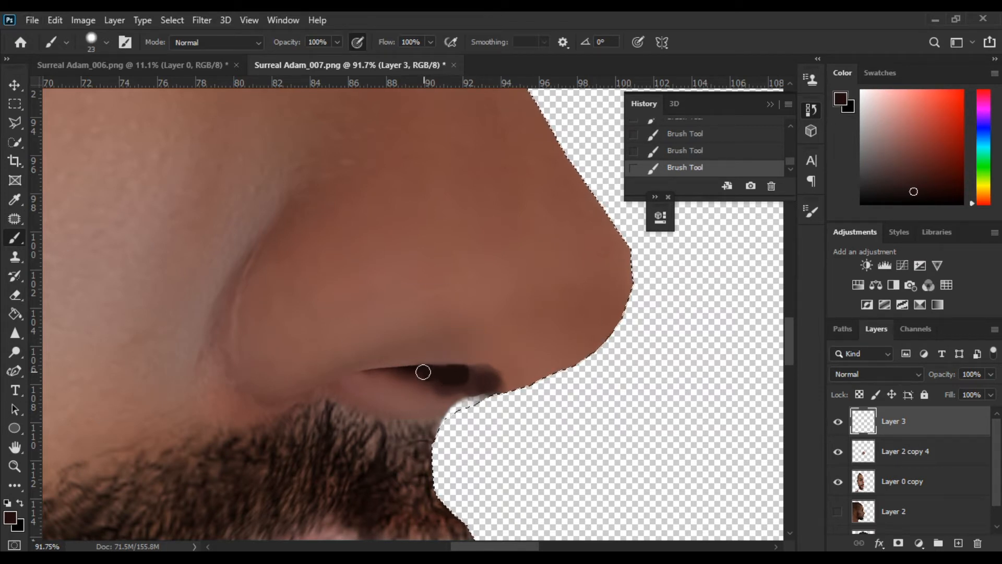
key("6")
key("4")
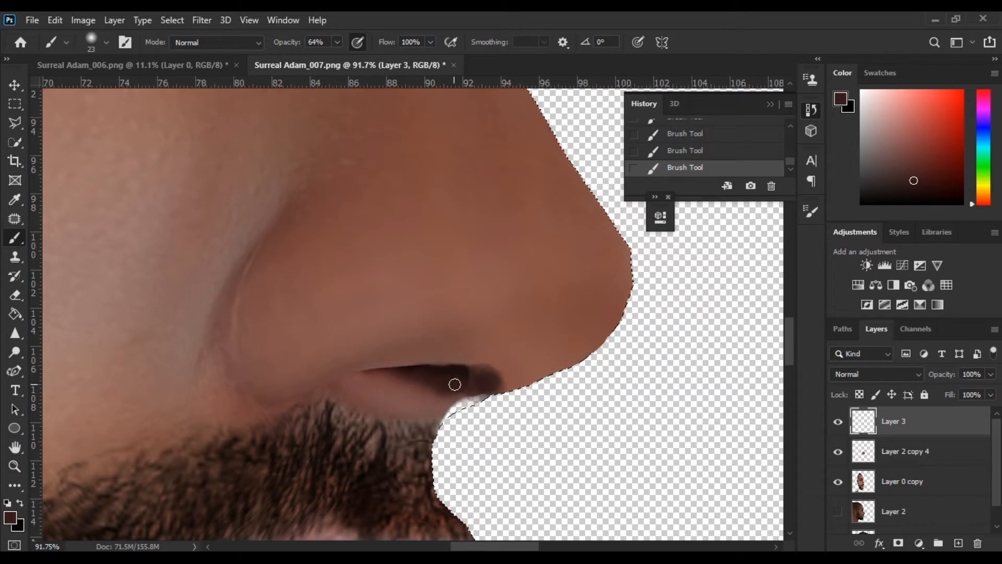
Step: Erase the excess dark paint along the nostril's front and lower edge on Layer 3 with the 44 px eraser
scroll(454, 384, "down", 1)
key("e")
left_click(477, 379)
left_click_drag(476, 378, 459, 400)
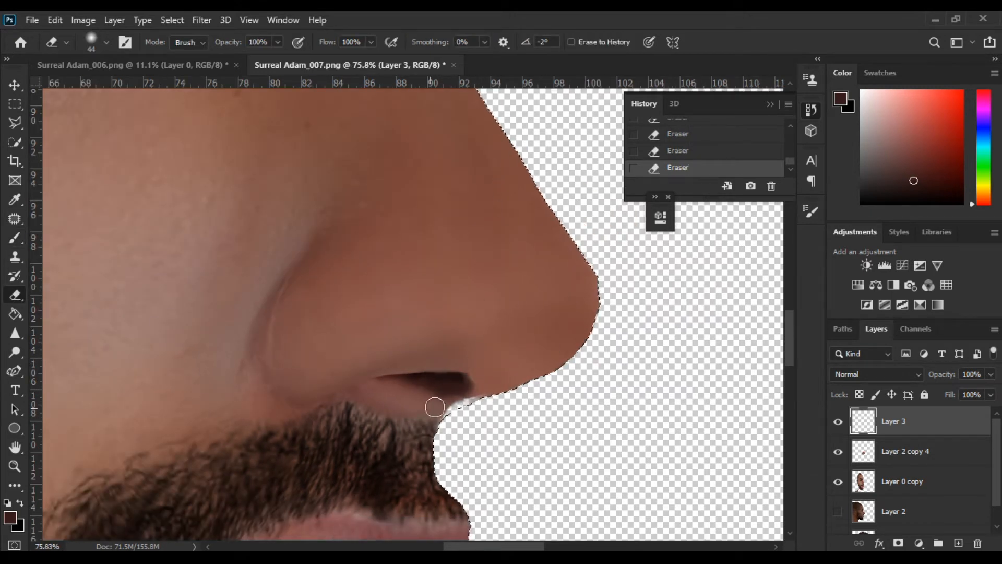
Step: Sample the skin tone below the nostril and paint the pale gap beneath it with the 23 px brush at 64% opacity
left_click(21, 238)
left_click(441, 402, "alt")
left_click_drag(456, 409, 473, 401)
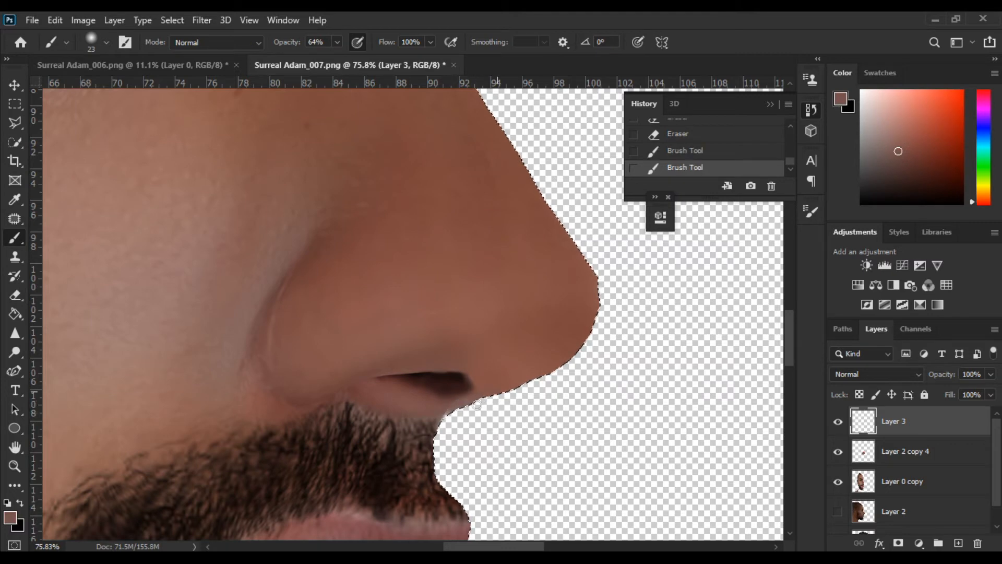
left_click(475, 404)
scroll(455, 249, "down", 11)
scroll(398, 377, "up", 6)
scroll(398, 377, "up", 4)
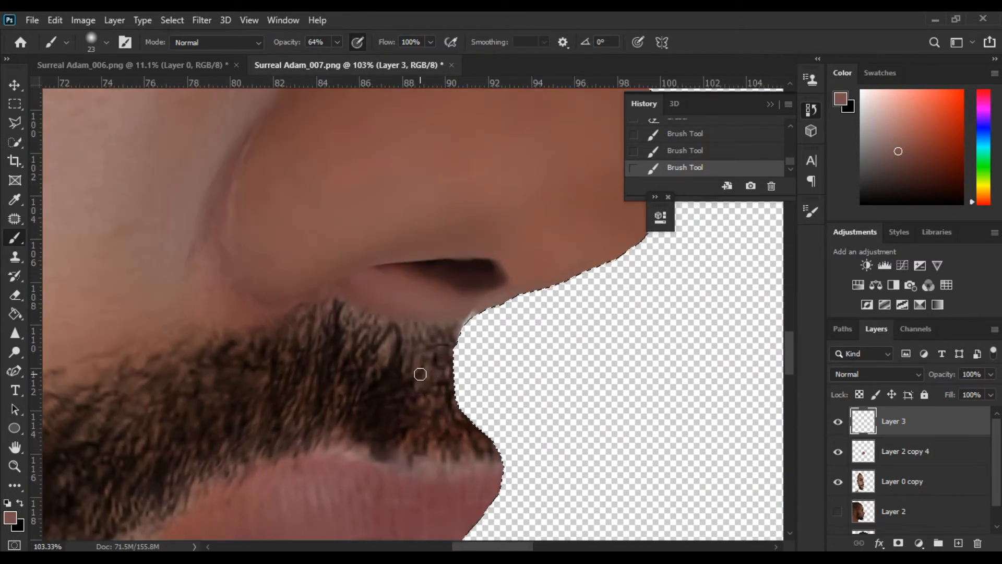
Step: Erase the patches of Layer 2 copy 4 that overlap the skin and moustache below the nostril
left_click(858, 452)
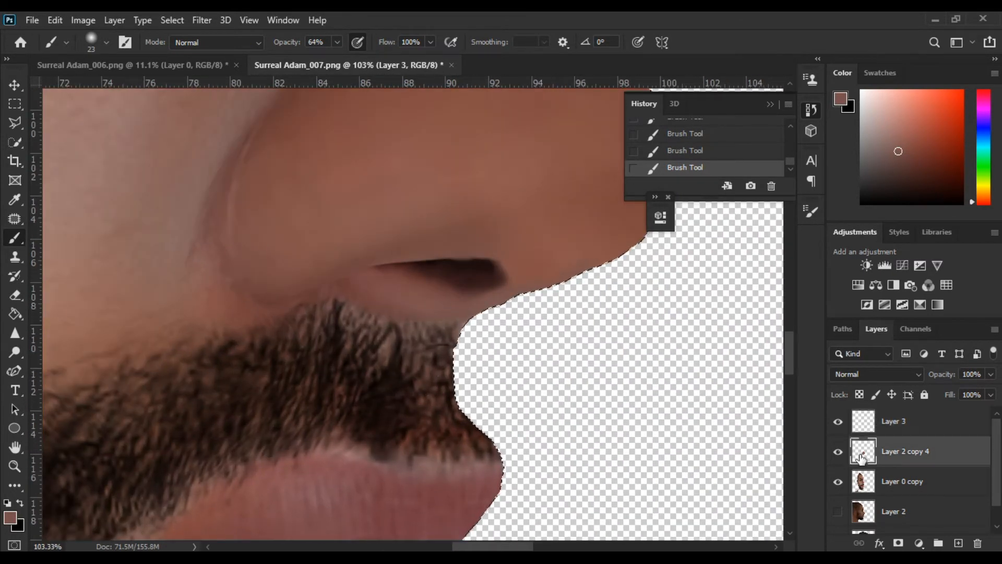
left_click(15, 295)
left_click(369, 316)
left_click(432, 329)
mouse_move(372, 314)
left_mouse_down()
mouse_move(437, 324)
mouse_move(391, 311)
left_mouse_up()
scroll(358, 327, "down", 5)
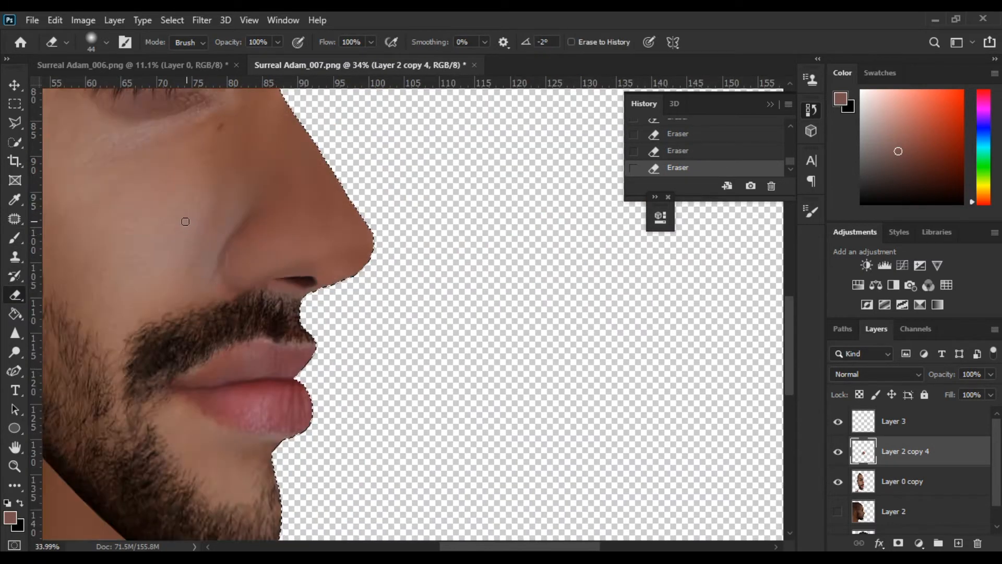
Step: Deselect, stamp all visible layers into a new layer above Layer 3, and hide the layers beneath it
key("ctrl+d")
scroll(401, 319, "up", 5)
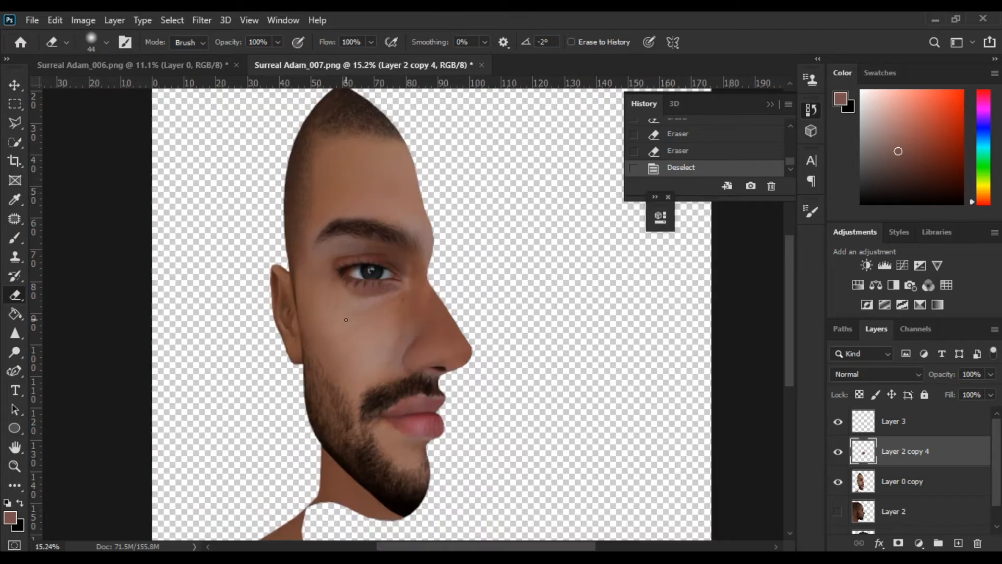
scroll(401, 312, "down", 2)
left_click(928, 426)
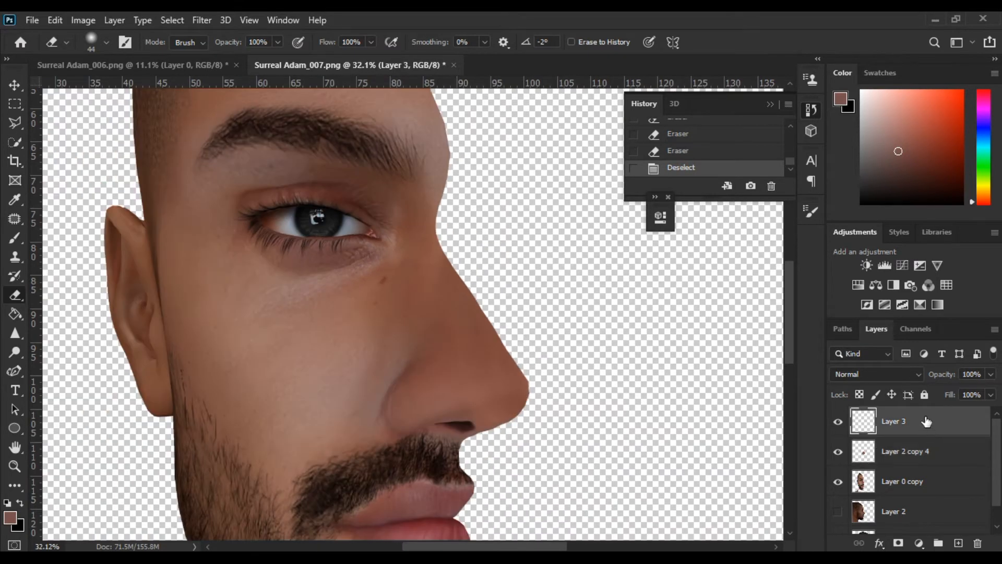
key("ctrl+alt+shift+e")
left_click_drag(838, 452, 844, 498)
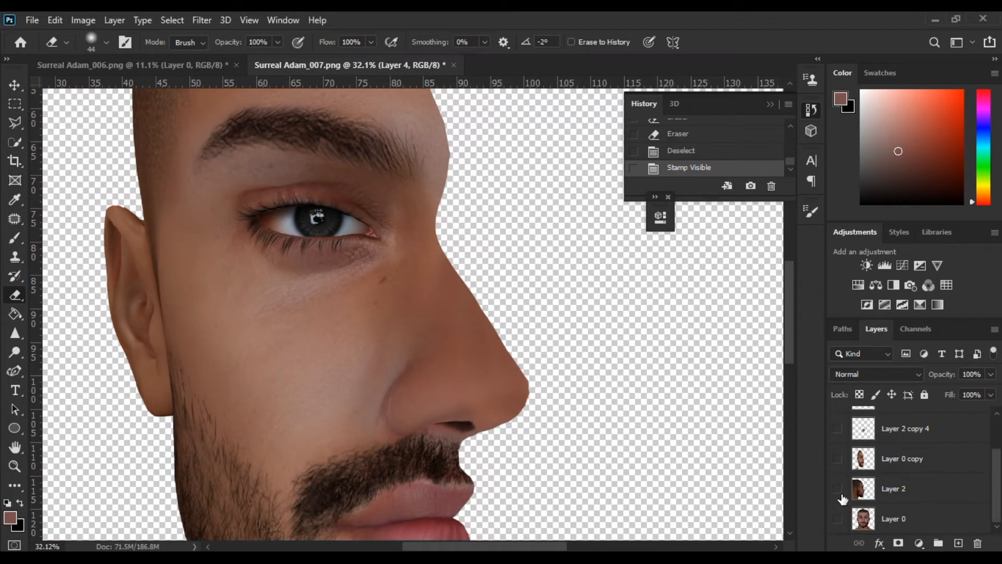
Step: Smooth the outline of the nose on Layer 4 in Liquify, using a size 49 Forward Warp brush, and apply it
left_click(202, 20)
left_click(214, 136)
scroll(329, 273, "up", 8)
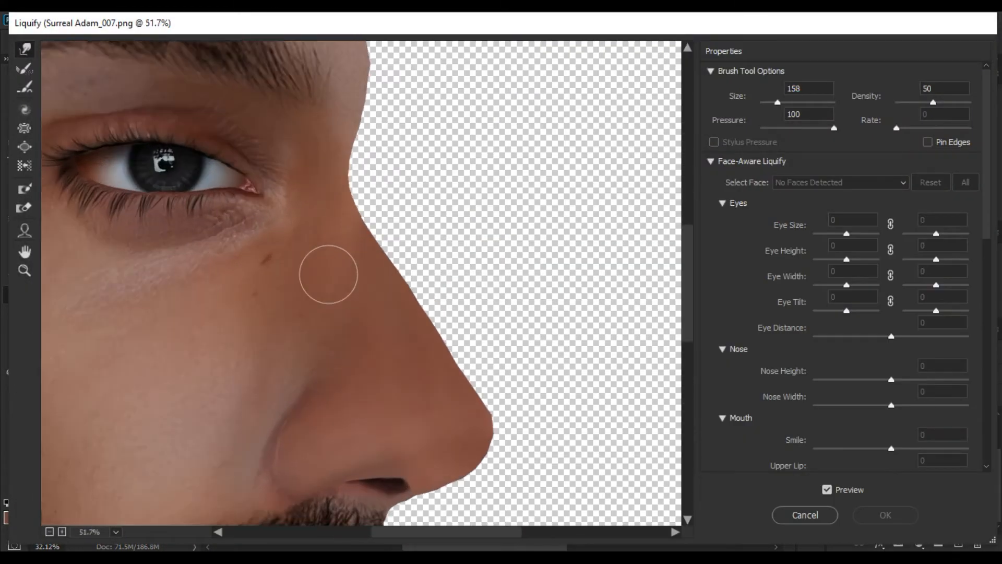
left_click_drag(510, 439, 447, 304)
scroll(448, 304, "up", 4)
mouse_move(496, 236)
left_mouse_down()
mouse_move(448, 250)
mouse_move(460, 240)
left_mouse_up()
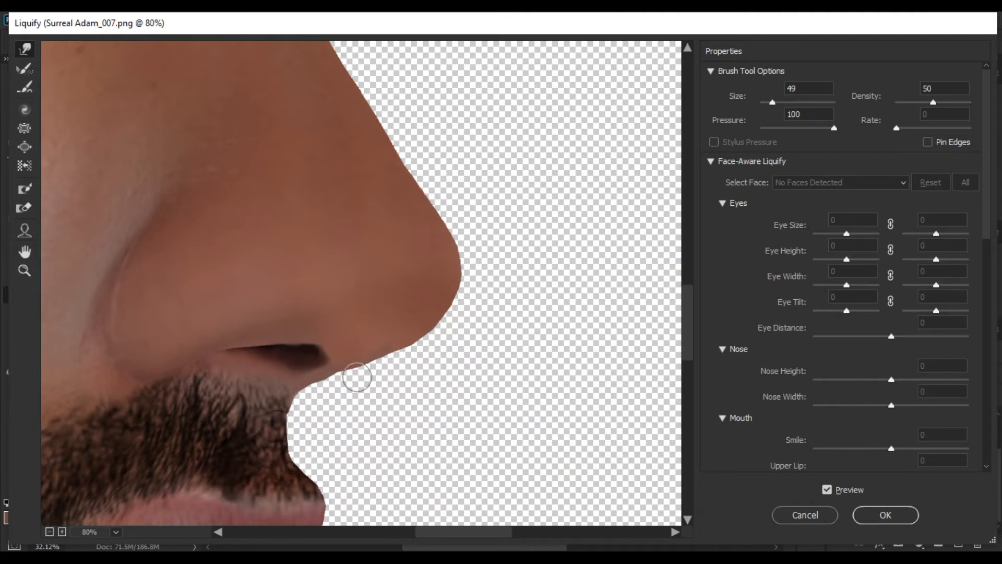
scroll(329, 386, "down", 6)
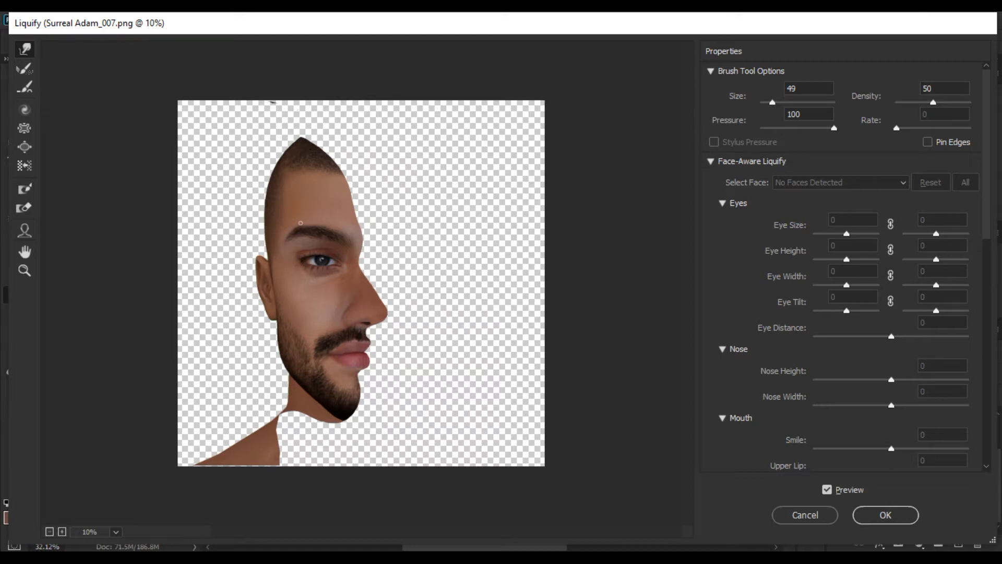
scroll(300, 224, "up", 3)
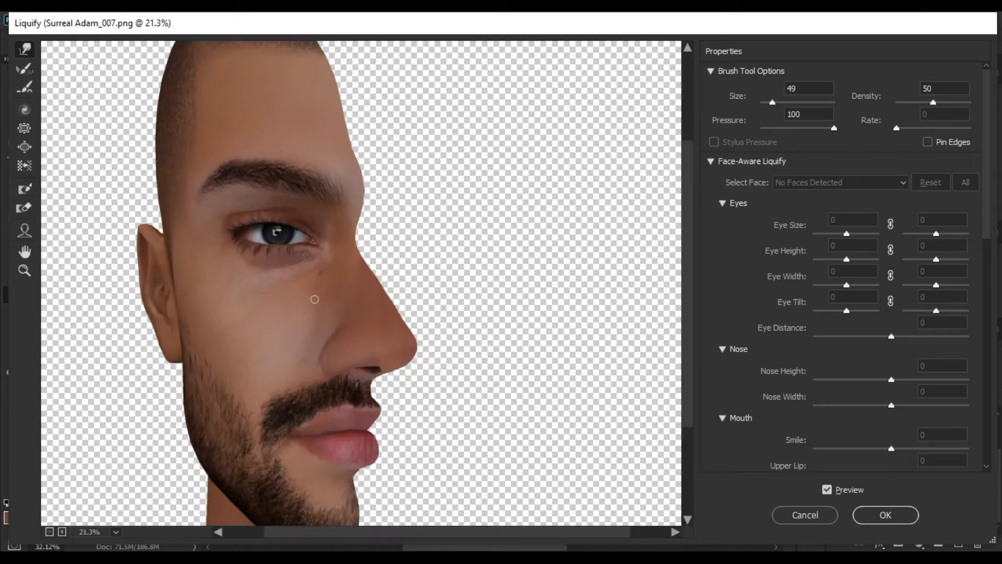
left_click(886, 515)
Step: Add a new layer directly beneath Layer 4, reset the colors to default, and fill the layer with black
scroll(494, 379, "down", 3)
scroll(942, 471, "up", 2)
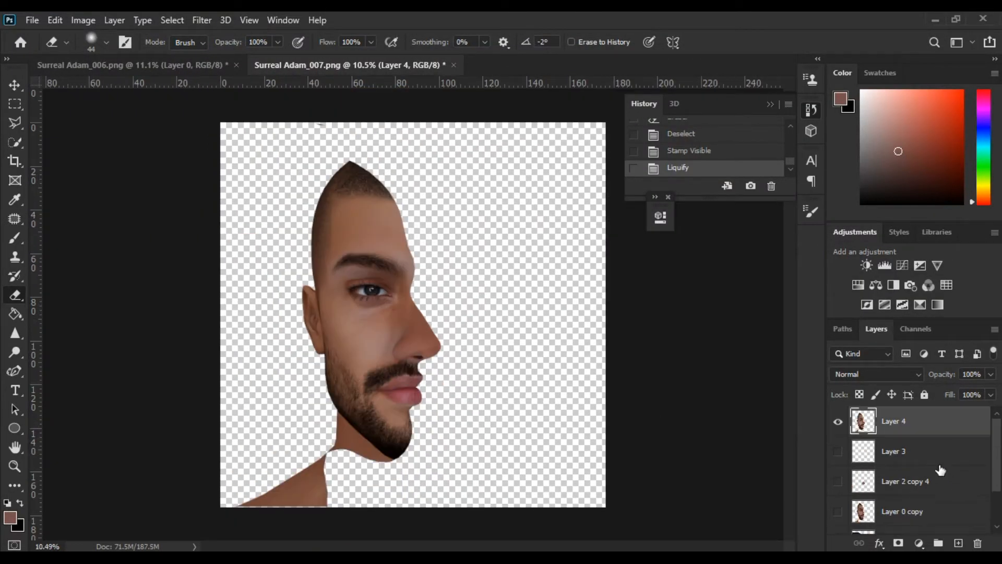
left_click(932, 450)
left_click(958, 542)
left_click(14, 313)
left_click(7, 503)
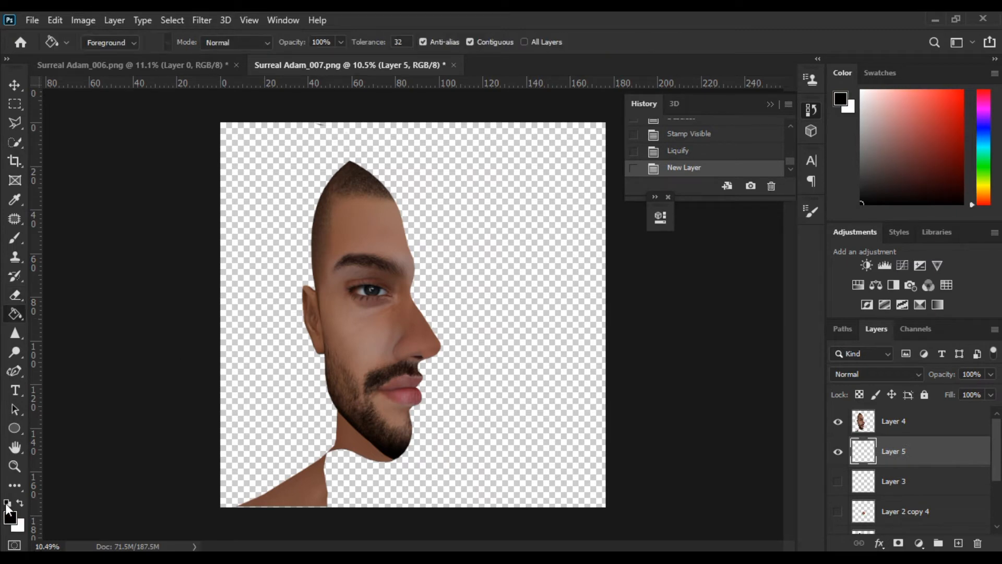
left_click(271, 349)
Step: Refill the Layer 5 background with white and check the portrait's edges against it
scroll(374, 390, "up", 5)
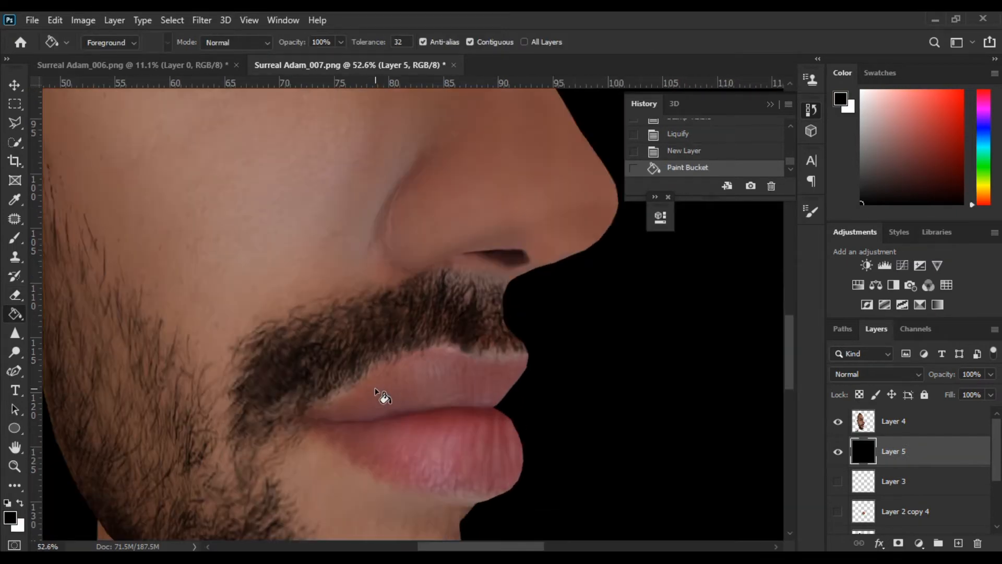
scroll(371, 395, "down", 5)
key("x")
left_click(234, 372)
scroll(368, 359, "up", 5)
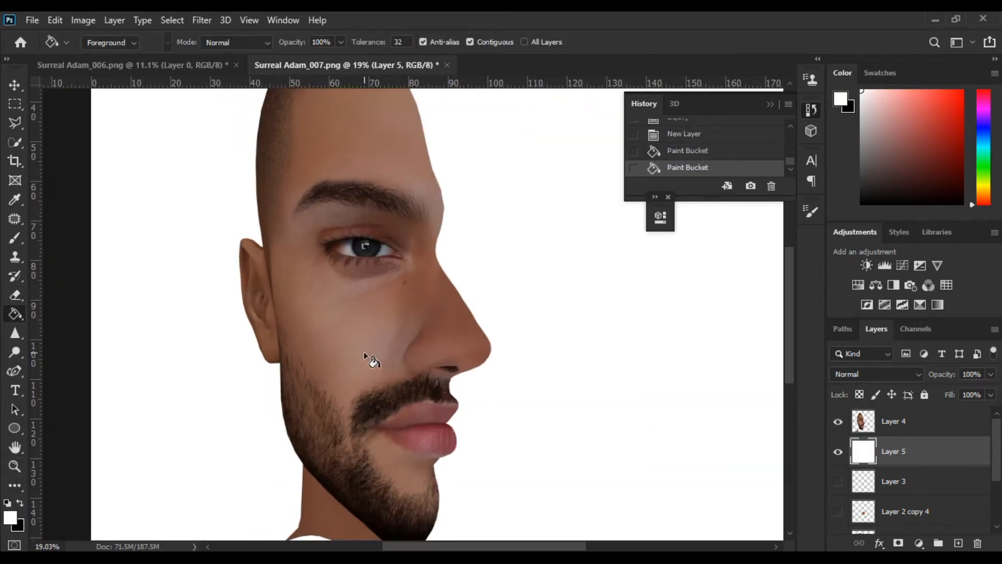
scroll(448, 444, "down", 5)
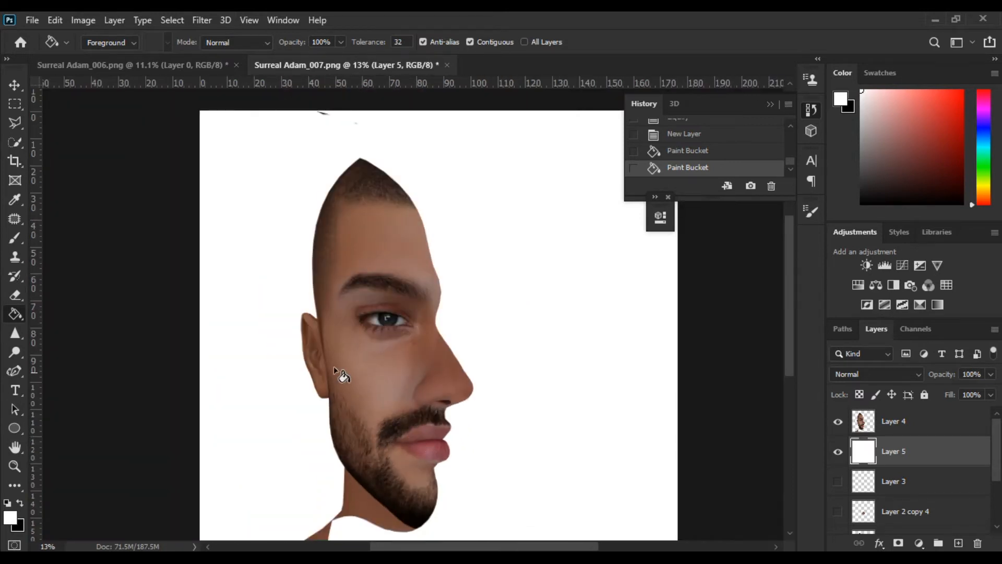
Step: Erase the stray marks above the head on Layer 4 with a 613 px eraser
left_click(16, 296)
left_click(903, 424)
left_click(231, 136, "alt")
mouse_move(231, 137)
left_mouse_down()
mouse_move(266, 143)
mouse_move(217, 220)
left_mouse_up()
left_click_drag(234, 175, 155, 431)
left_click_drag(238, 133, 406, 104)
scroll(158, 345, "down", 2)
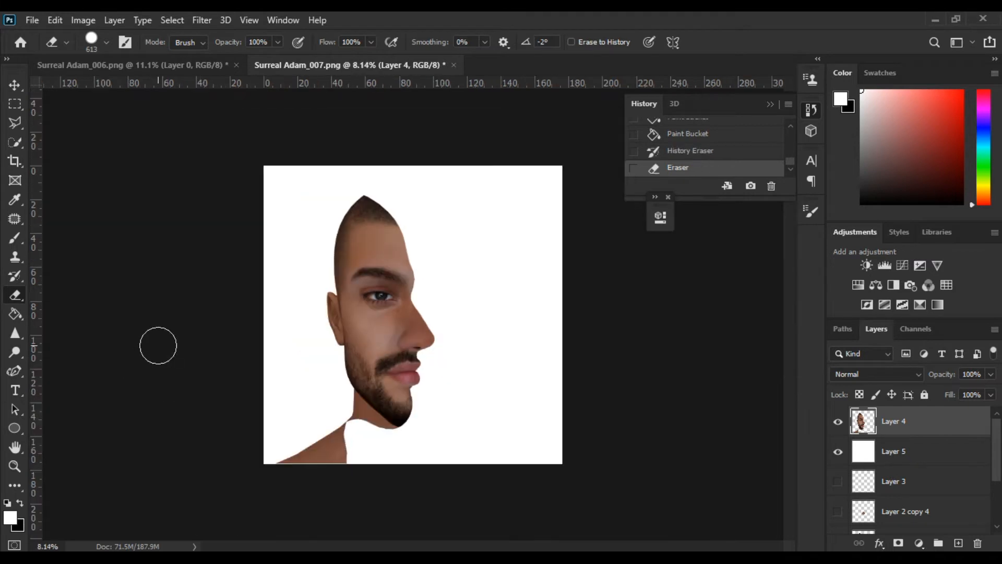
scroll(512, 418, "up", 1)
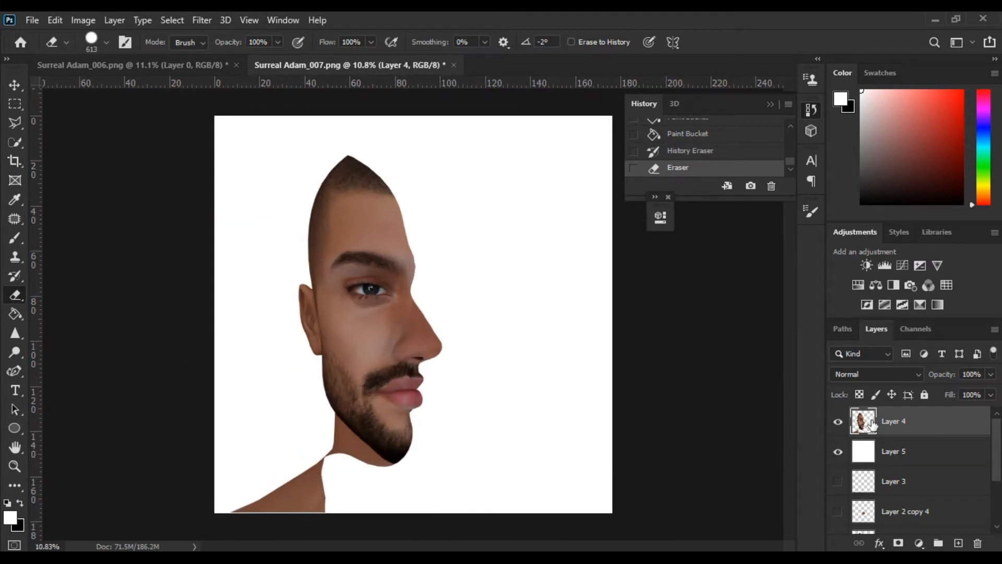
Step: Add a Brightness/Contrast adjustment clipped to Layer 4 and set its brightness to -24
scroll(510, 377, "up", 6)
scroll(616, 384, "down", 5)
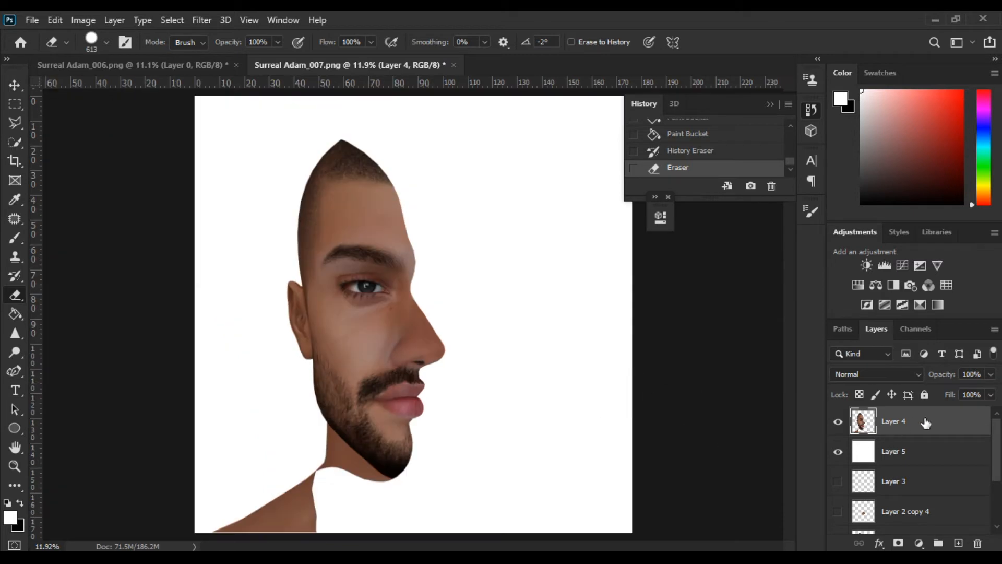
left_click(867, 265)
key("ctrl+alt+g")
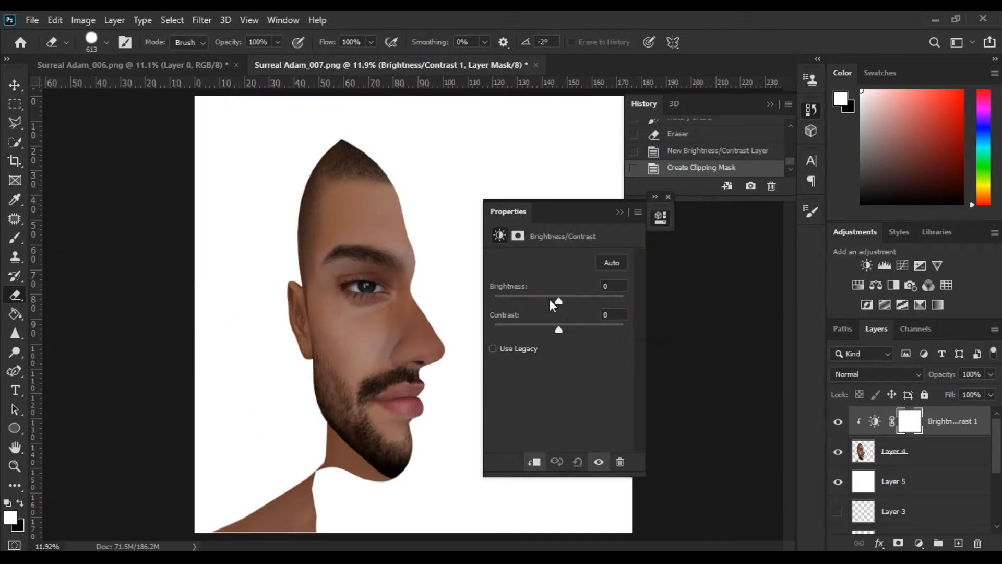
left_click_drag(556, 300, 548, 300)
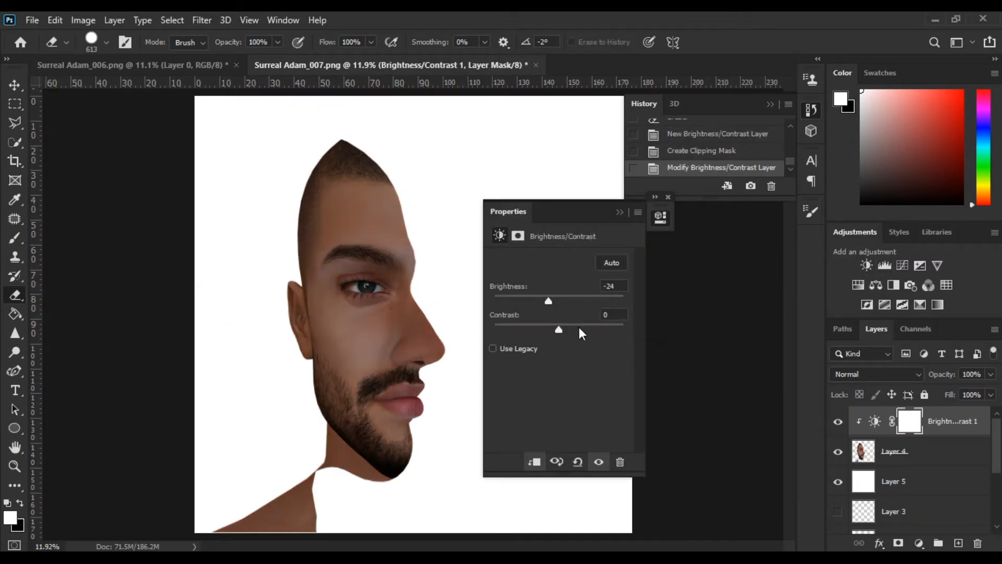
Step: Add a clipped Levels adjustment above it with input black point 7 and midtone 1.10
left_click(884, 265)
key("ctrl+alt+g")
left_click_drag(514, 366, 568, 367)
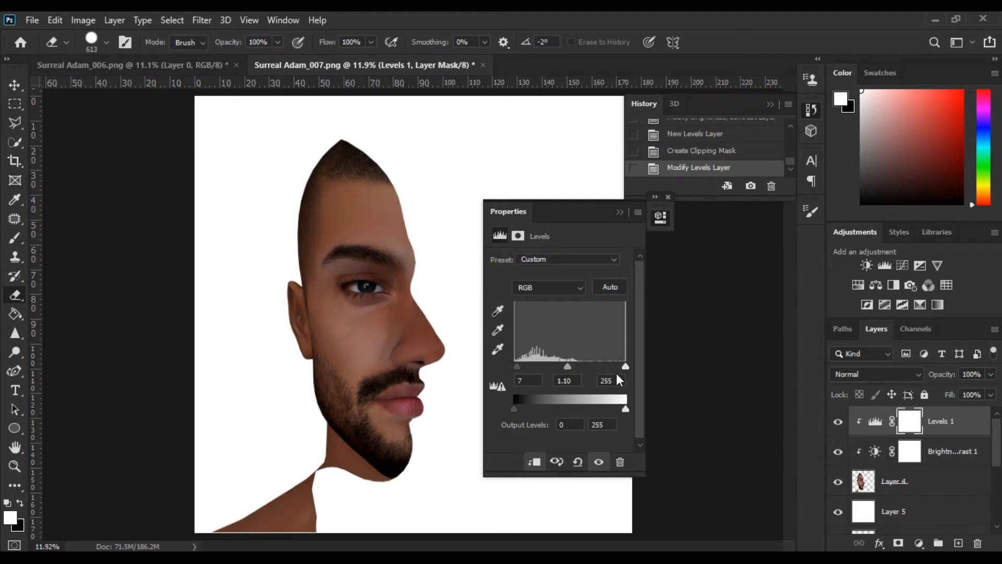
left_click(619, 212)
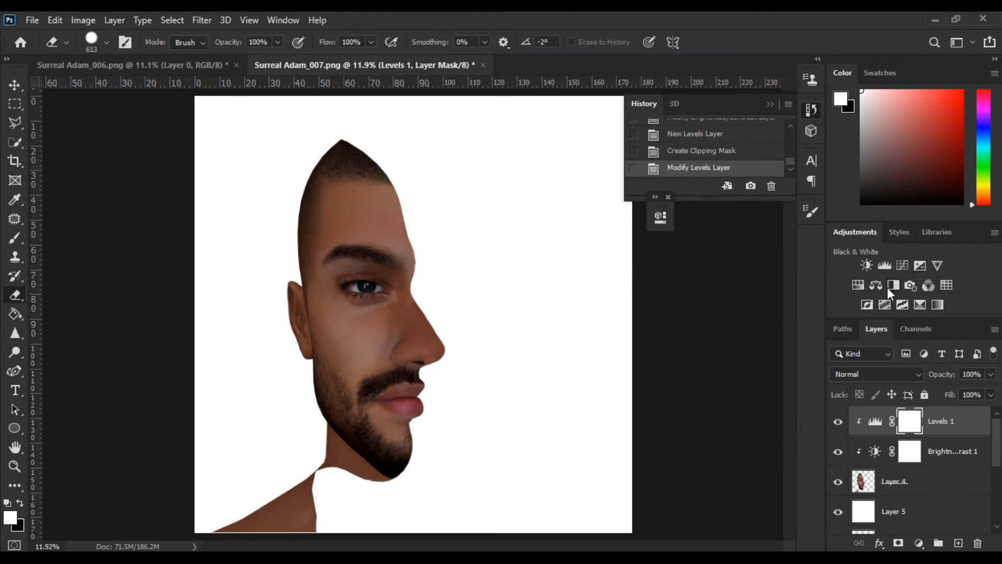
Step: Add a clipped Curves adjustment that darkens the midtones, invert its mask to black, and rename it d
left_click(902, 265)
key("ctrl+alt+g")
left_click_drag(577, 338, 581, 350)
key("ctrl+d")
double_click(939, 420)
key("ctrl+i")
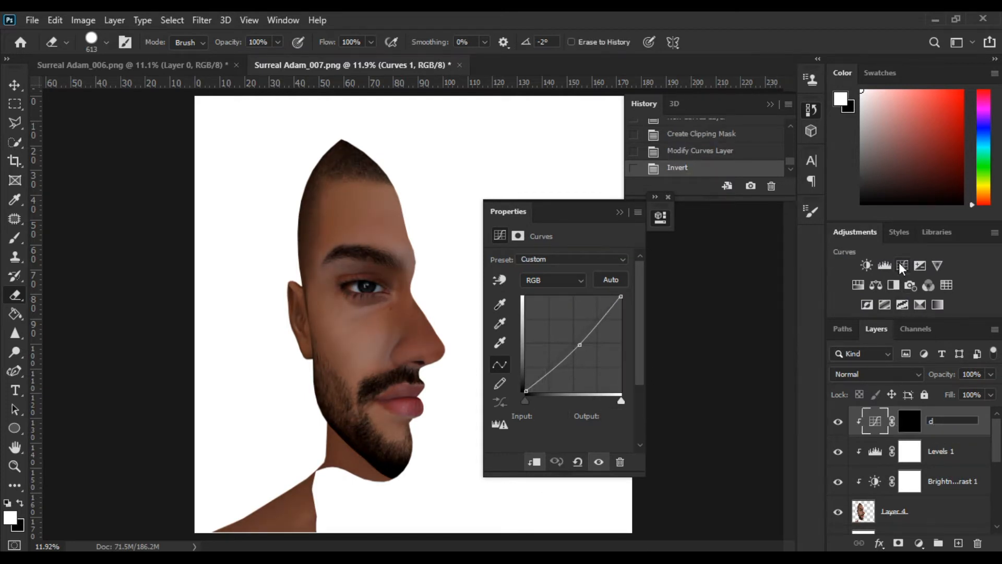
type("d")
Step: Add a second clipped Curves adjustment that brightens the midtones and invert its mask to black
left_click(902, 265)
key("ctrl+alt+g")
left_click_drag(574, 344, 585, 318)
key("ctrl+i")
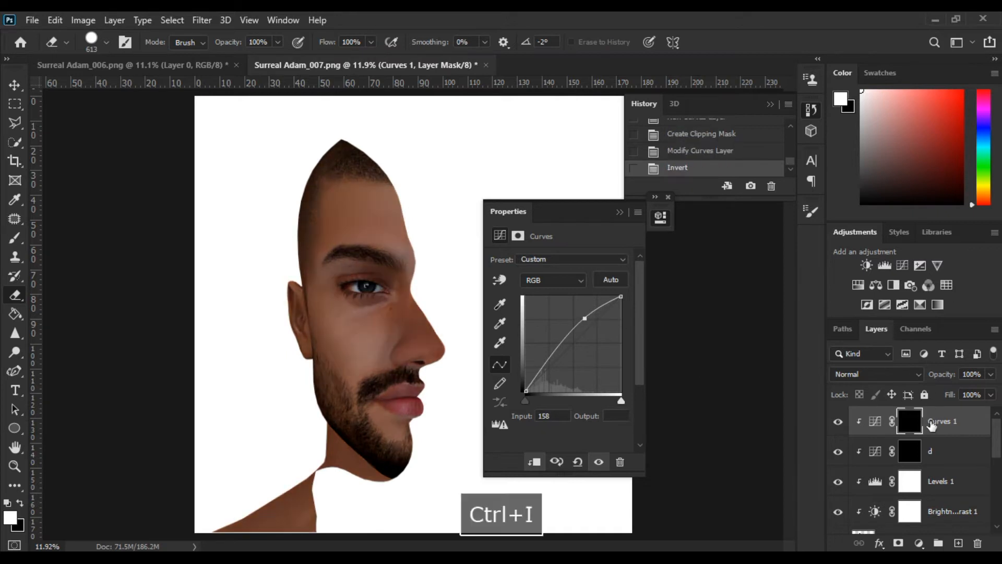
Step: Paint white on the d layer's mask with a soft brush at 64% opacity to darken the skin under the eye
left_click(909, 451)
left_click(621, 212)
scroll(208, 243, "up", 11)
left_click(14, 238)
scroll(477, 380, "up", 7)
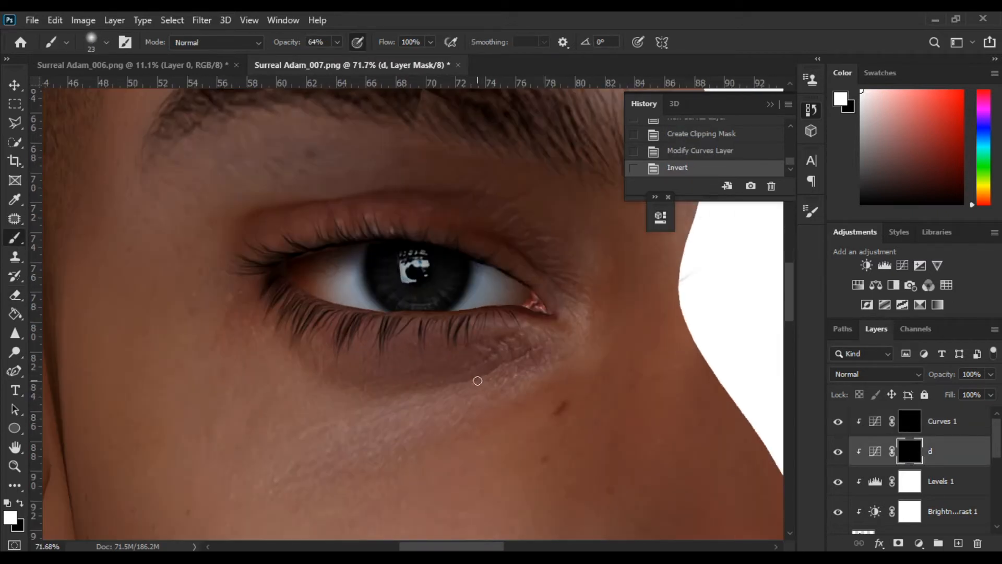
left_click_drag(441, 368, 491, 366)
left_click_drag(404, 340, 458, 335)
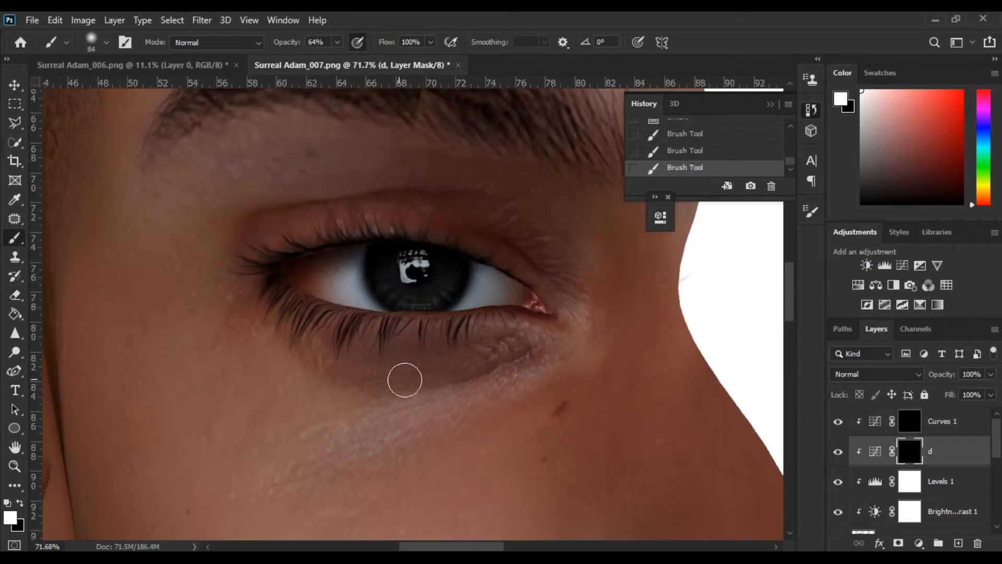
Step: Paint white on the Curves 1 mask with a smaller soft brush to brighten the eye, undoing an unwanted stroke
scroll(326, 338, "down", 4)
key("alt+bracketright")
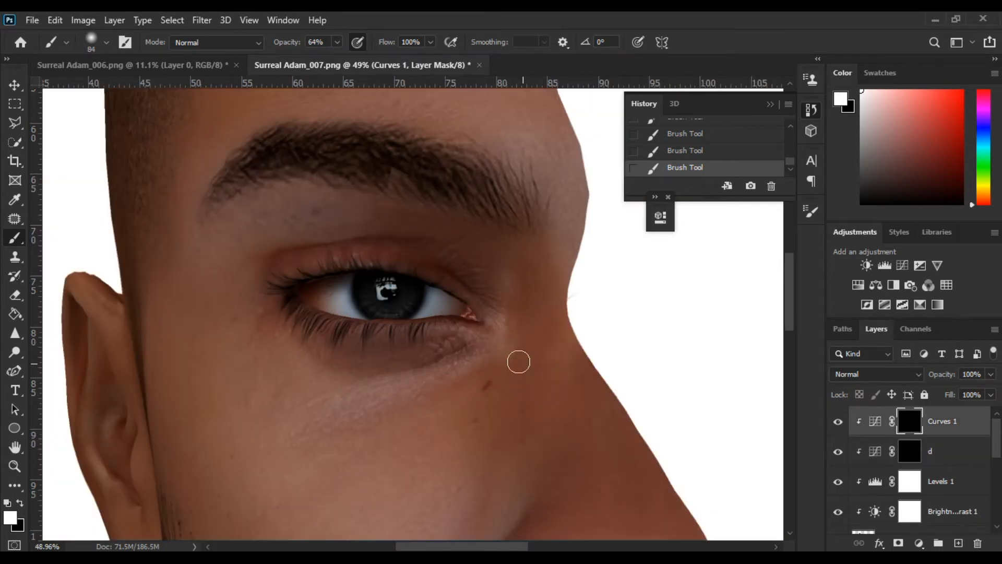
key("bracketleft")
key("bracketleft")
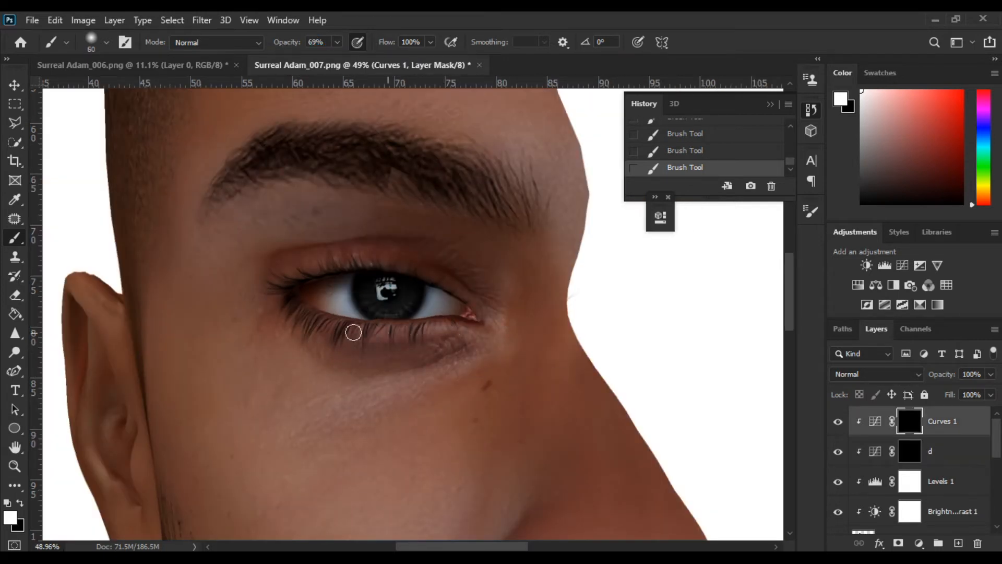
scroll(415, 388, "down", 3)
scroll(358, 334, "down", 1)
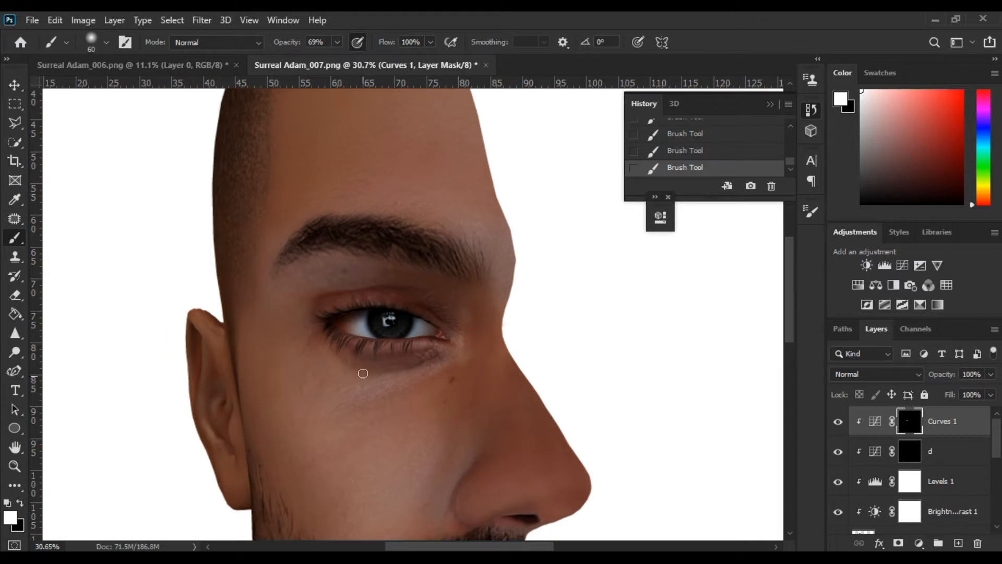
scroll(366, 340, "up", 4)
key("ctrl+z")
left_click(387, 302)
left_click_drag(340, 313, 365, 292)
scroll(415, 395, "down", 1)
left_click_drag(414, 395, 320, 297)
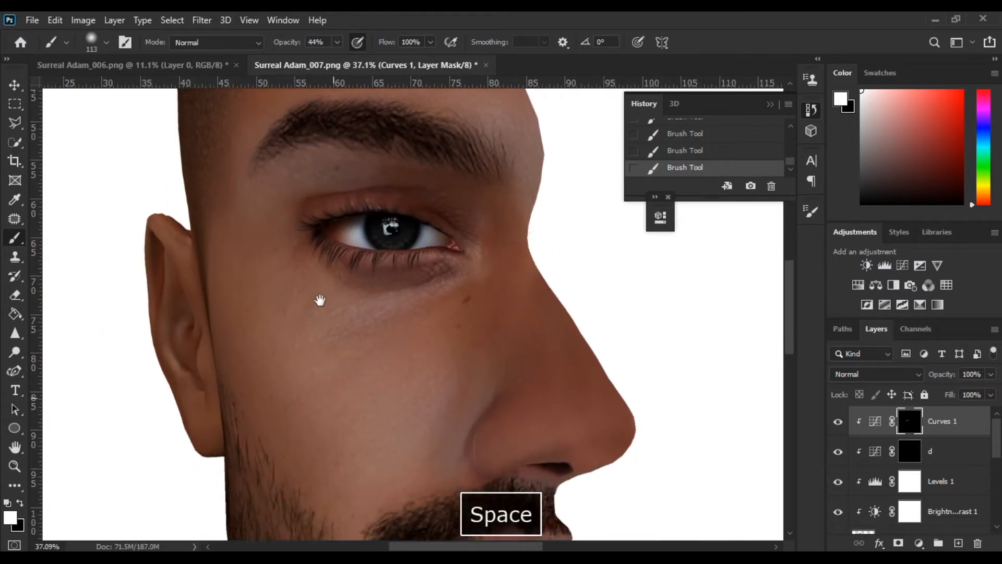
Step: Paint white on the d mask with a low-opacity brush, ending large at 25%, to shade beside the nose and the ear side of the face
scroll(374, 343, "down", 1)
key("alt+bracketleft")
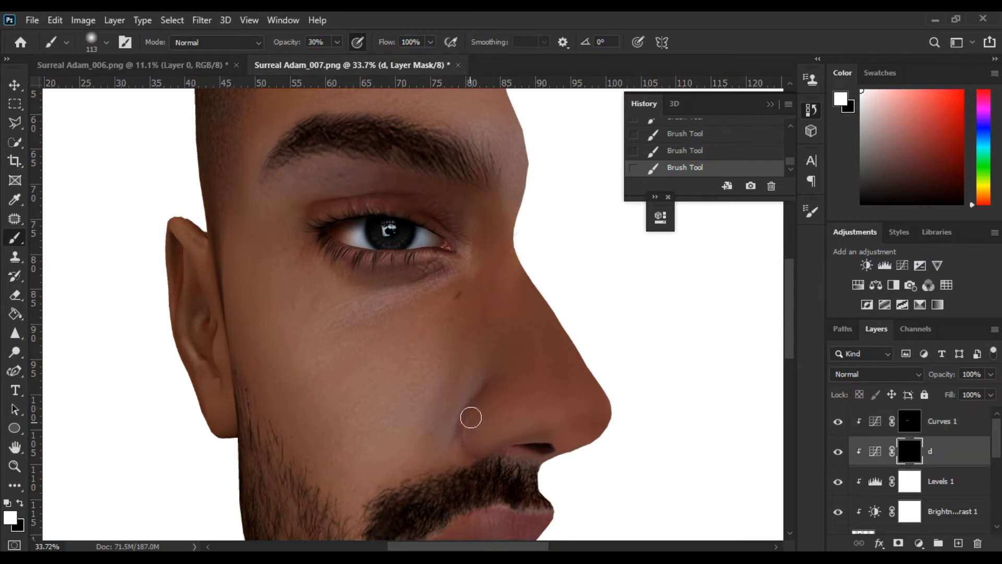
mouse_move(412, 402)
left_mouse_down()
mouse_move(416, 525)
mouse_move(400, 501)
left_mouse_up()
scroll(400, 502, "down", 4)
left_click_drag(282, 223, 347, 125)
left_click_drag(278, 43, 270, 45)
mouse_move(236, 224)
left_mouse_down()
mouse_move(198, 310)
mouse_move(150, 197)
left_mouse_up()
key("2")
key("5")
left_click_drag(228, 400, 198, 311)
left_click(208, 410)
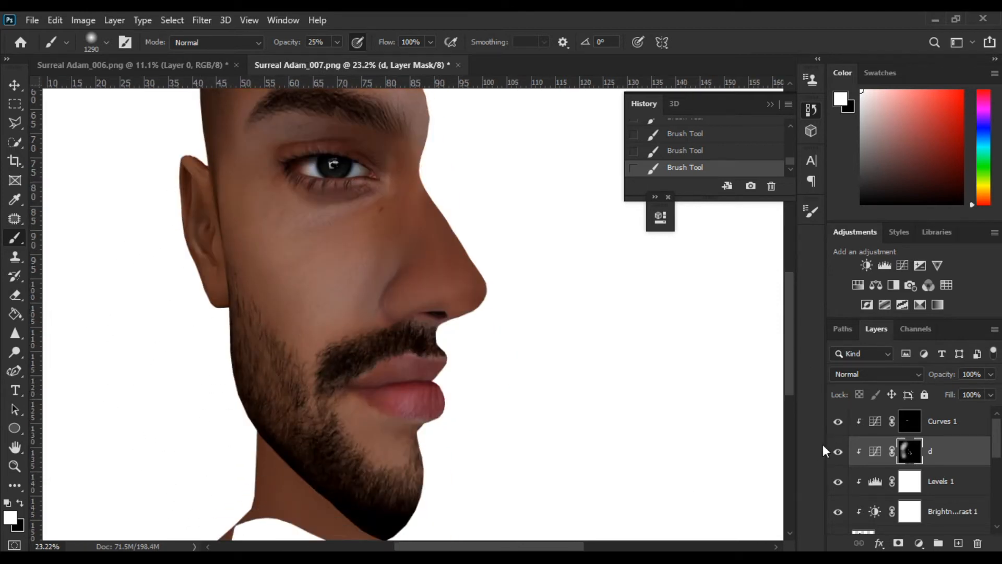
left_click_drag(425, 385, 321, 397)
Step: Paint white on the Curves 1 mask with a large soft brush at 25% opacity to highlight the cheek beside the nose
key("ctrl+0")
scroll(347, 401, "up", 3)
left_click(909, 421)
left_click_drag(362, 314, 388, 317)
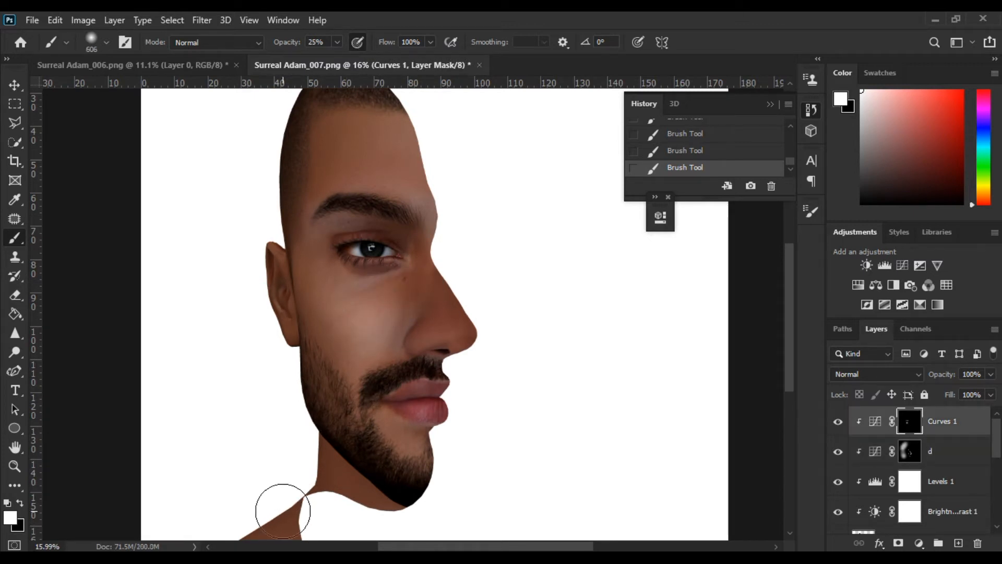
Step: Examine the whole shaded portrait and compare it with the reference art print in the browser
key("ctrl+0")
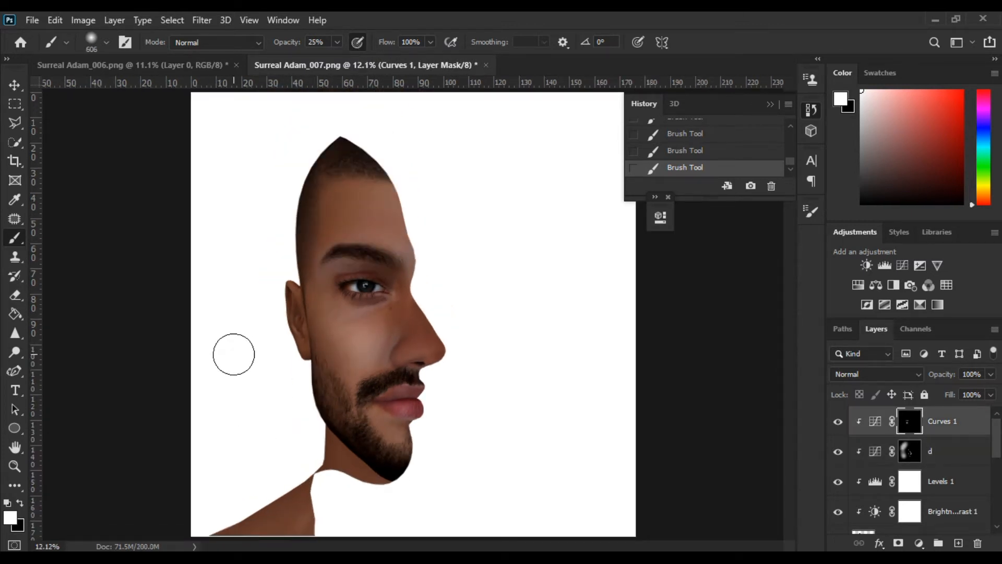
scroll(235, 363, "down", 2)
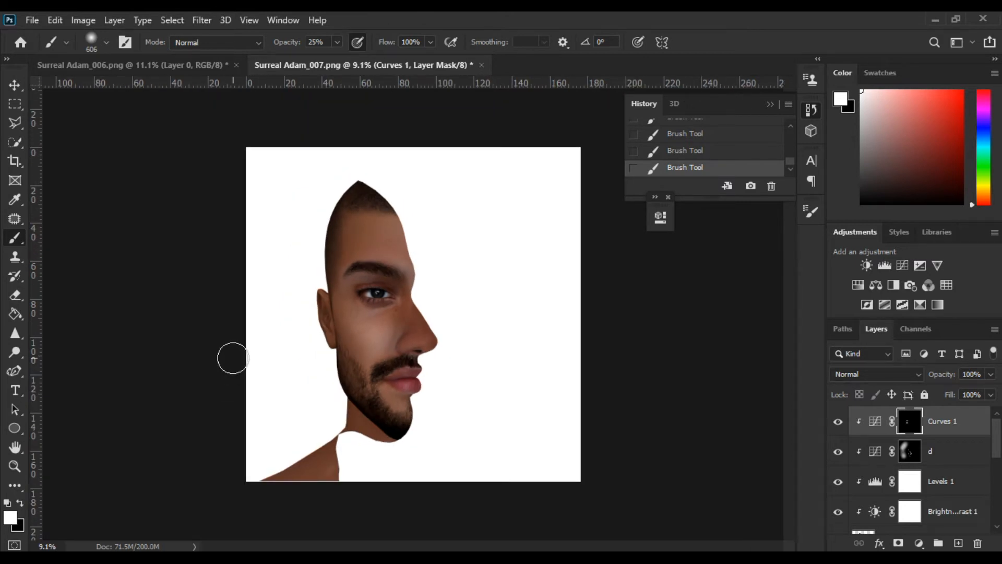
key("space")
scroll(488, 286, "up", 3)
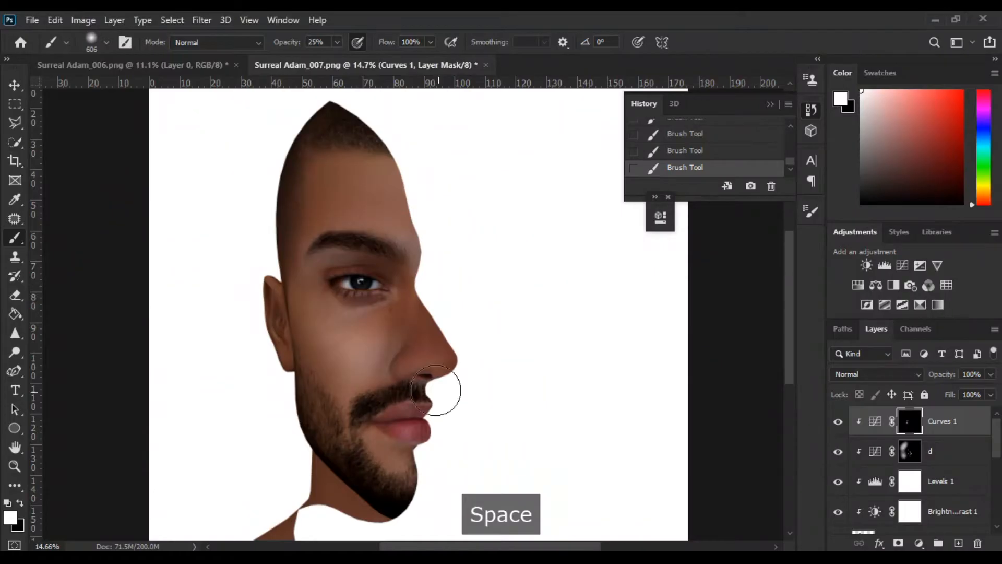
scroll(428, 386, "down", 2)
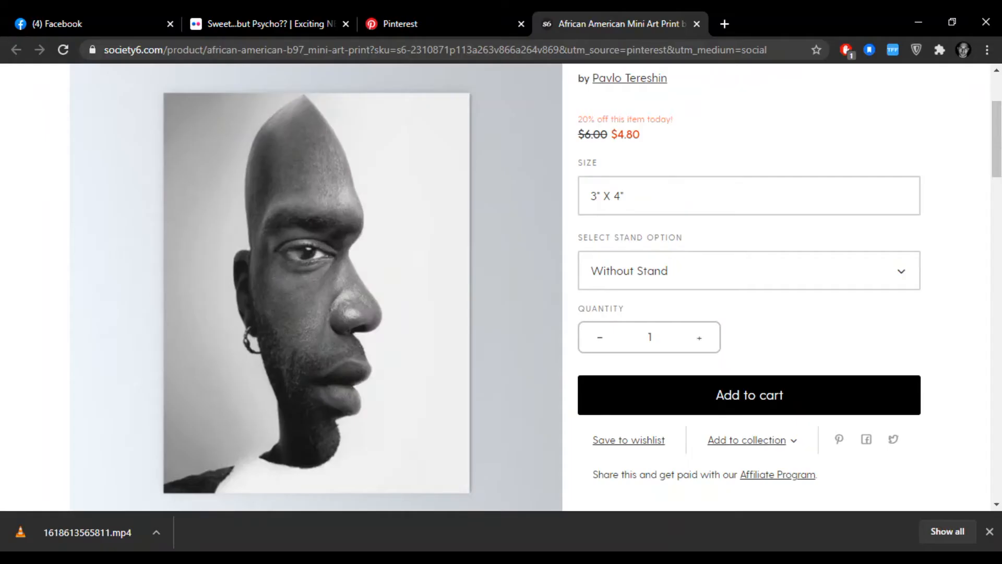
key("space")
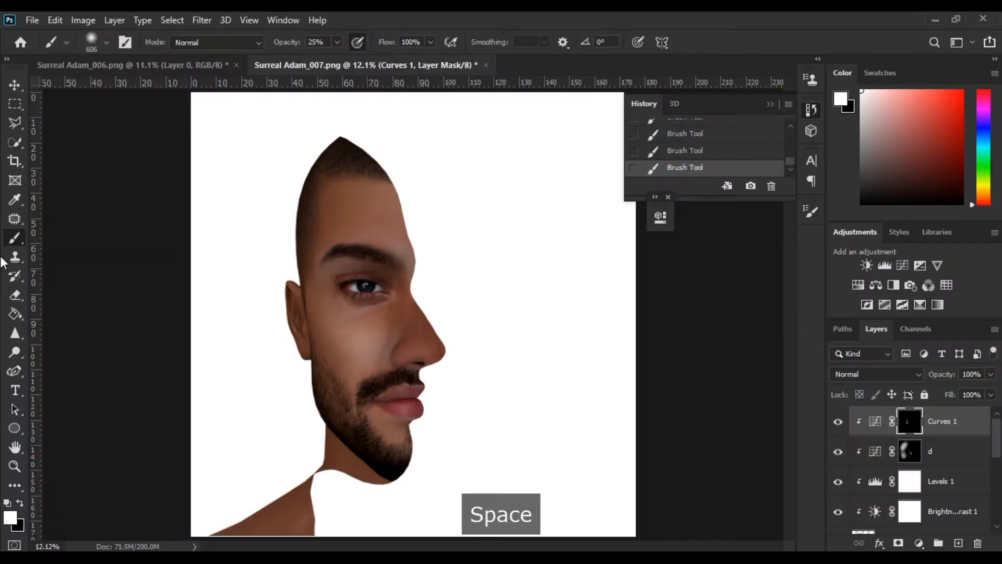
Step: Crop off the empty strip above the head with no fixed ratio, so the canvas starts at the head's tip
left_click(14, 161)
scroll(286, 217, "down", 3)
left_click_drag(161, 42, 144, 40)
left_click(305, 42)
left_click_drag(419, 189, 419, 182)
left_click_drag(410, 445, 403, 466)
key("Return")
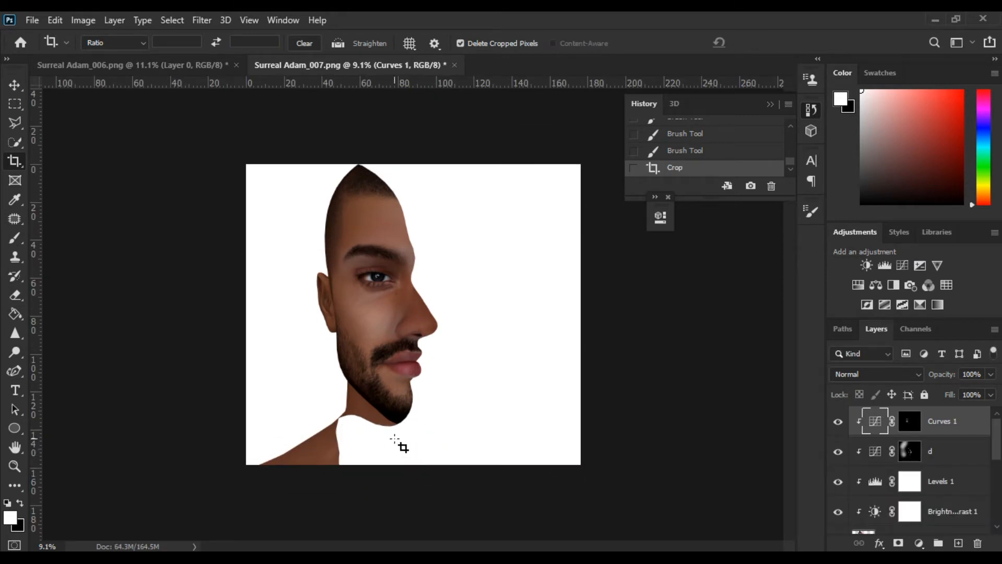
Step: Add a new layer directly above Layer 5 and fill it with light grey as the portrait's background
scroll(356, 317, "up", 2)
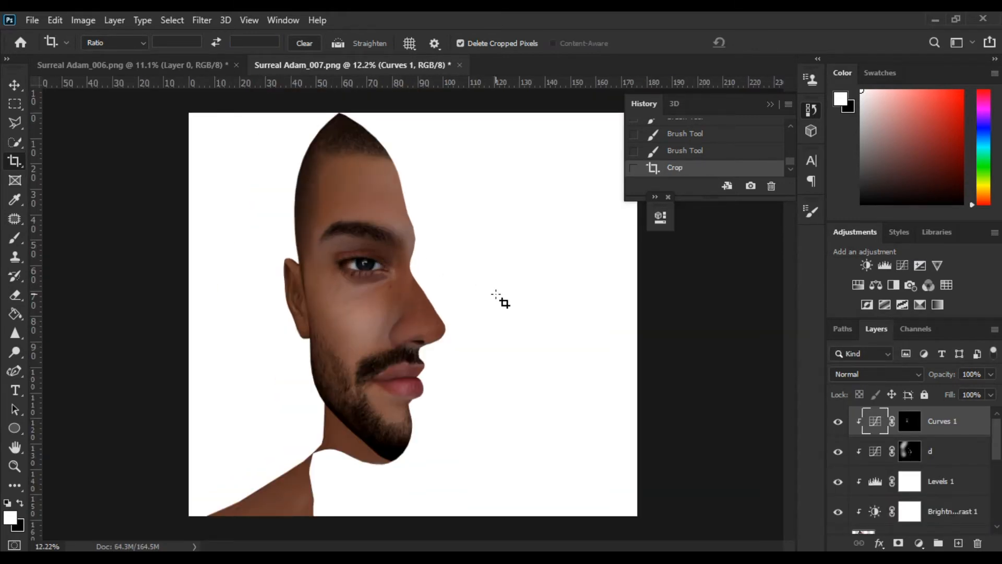
scroll(908, 470, "down", 2)
left_click(893, 517)
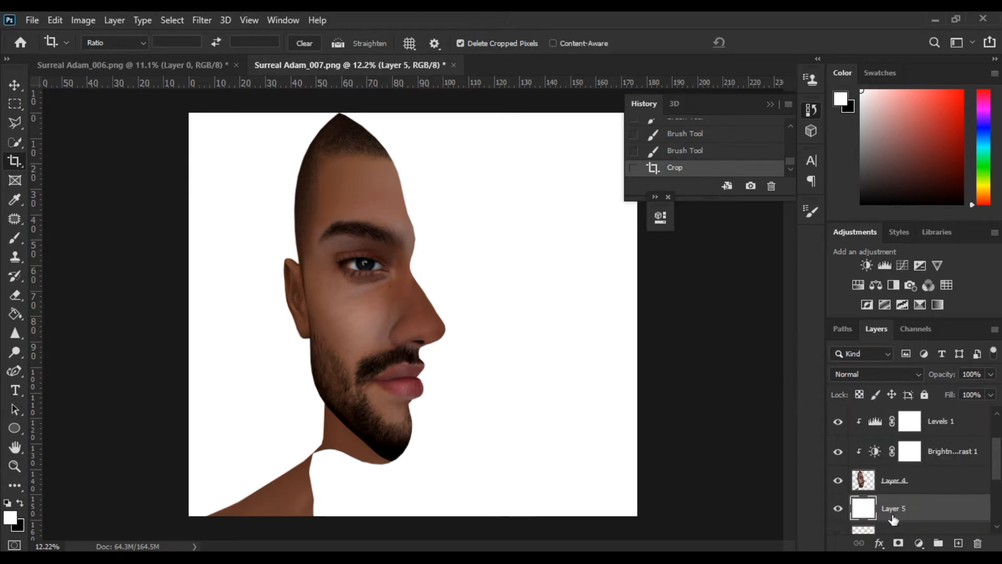
left_click(958, 542)
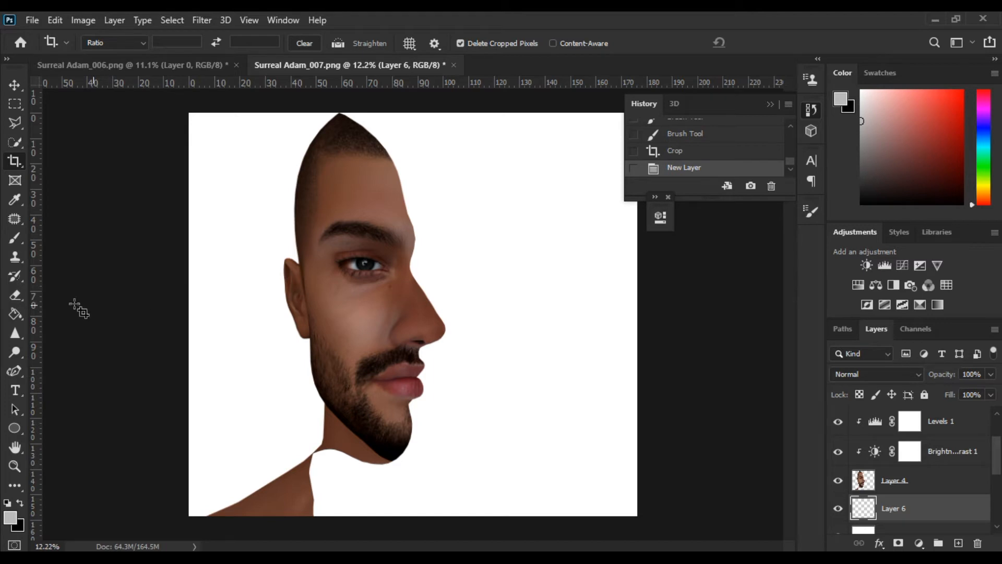
key("g")
left_click(233, 359)
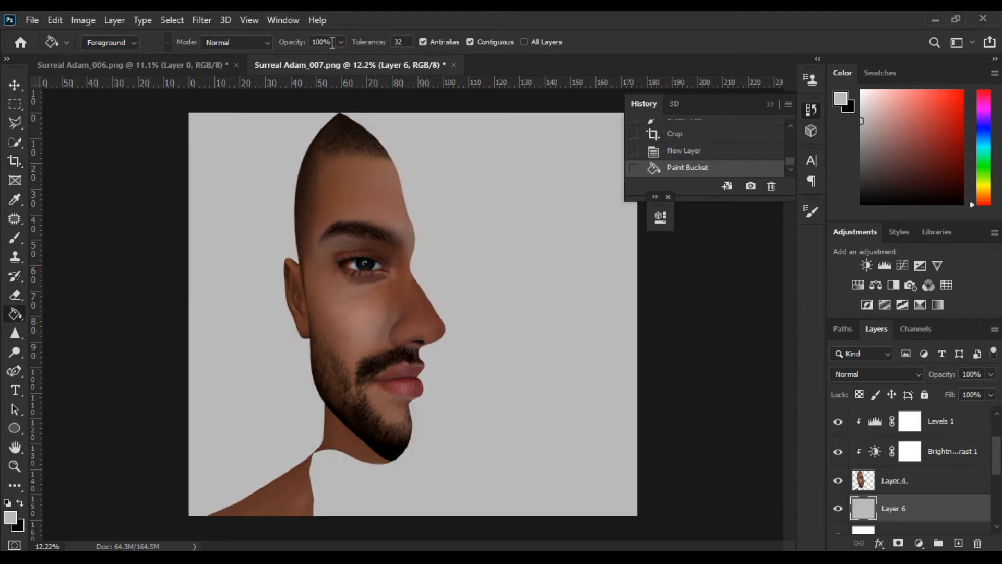
Step: Make a rectangular selection from the head's peak to the canvas's right edge, reaching down to the tip of the nose
left_click_drag(38, 218, 340, 233)
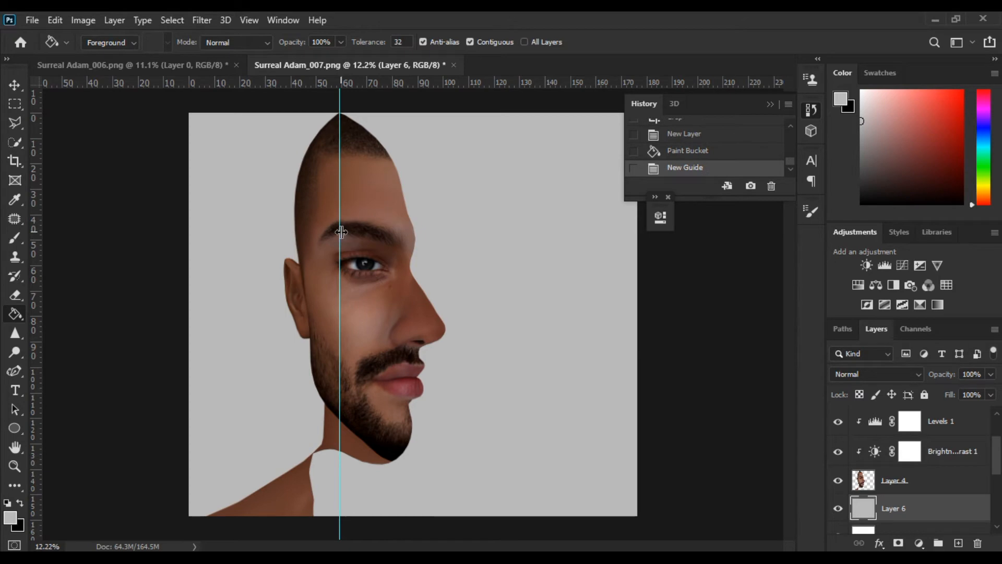
key("ctrl+z")
left_click(14, 104)
scroll(335, 108, "up", 5)
left_click_drag(302, 163, 711, 454)
scroll(386, 369, "down", 5)
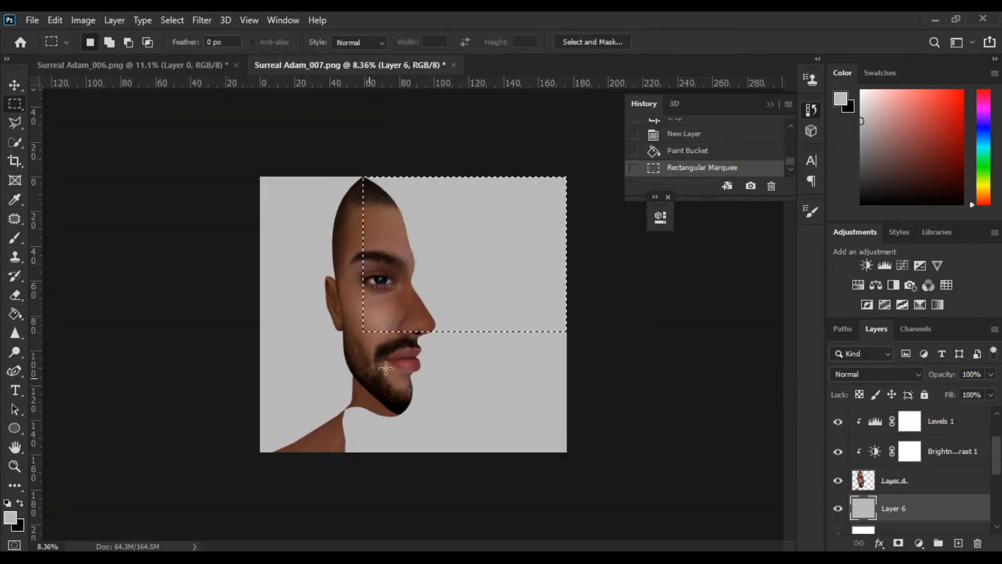
Step: Erase the grey fill on Layer 6 inside the selection, deselect, and erase more grey to the right of the chin
scroll(386, 368, "up", 4)
left_click(15, 295)
mouse_move(375, 130)
left_mouse_down()
mouse_move(387, 151)
mouse_move(554, 161)
mouse_move(492, 226)
left_mouse_up()
right_click(473, 295, "alt")
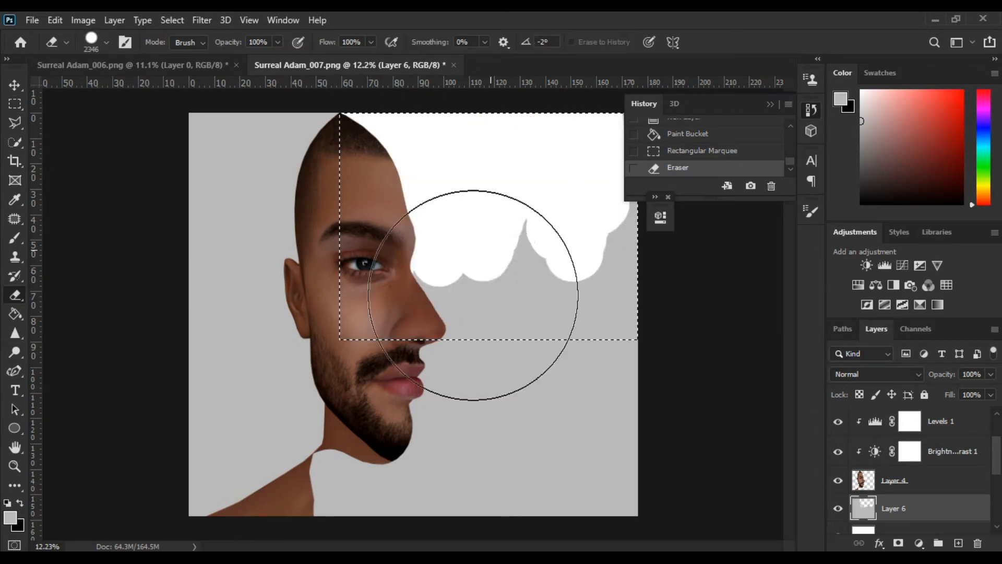
left_click_drag(473, 295, 570, 179)
key("ctrl+d")
mouse_move(548, 382)
left_mouse_down()
mouse_move(604, 372)
mouse_move(616, 449)
left_mouse_up()
Step: Load the outline of the head on Layer 4 as a selection and invert it
left_click(863, 480, "ctrl")
left_click(203, 20)
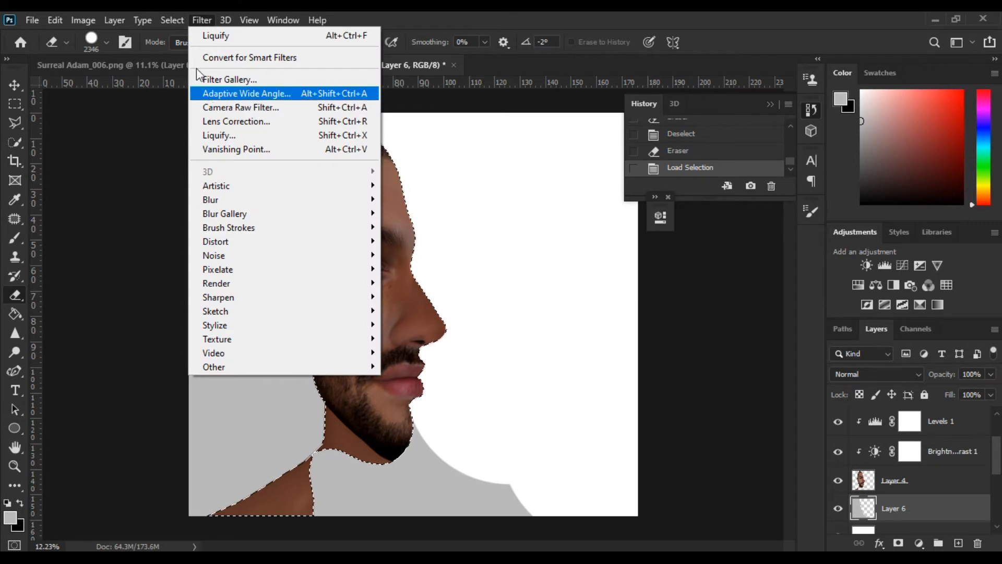
mouse_move(172, 20)
left_click(183, 77)
Step: Erase the remaining grey on Layer 6 under the chin and beside the neck, keeping the area behind the head, and deselect
left_click_drag(407, 467, 371, 472)
key("ctrl+z")
right_click(478, 429, "alt")
mouse_move(438, 418)
left_mouse_down()
mouse_move(377, 492)
mouse_move(330, 477)
left_mouse_up()
left_click(353, 492)
scroll(362, 457, "up", 6)
right_click(351, 441, "alt")
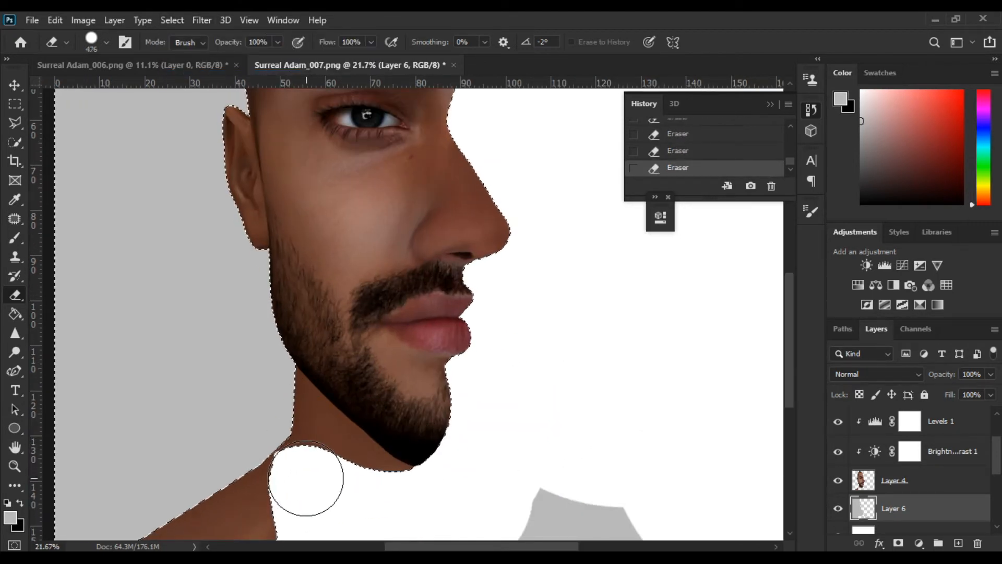
scroll(306, 478, "down", 5)
left_click_drag(470, 517, 581, 481)
key("ctrl+d")
scroll(501, 235, "down", 3)
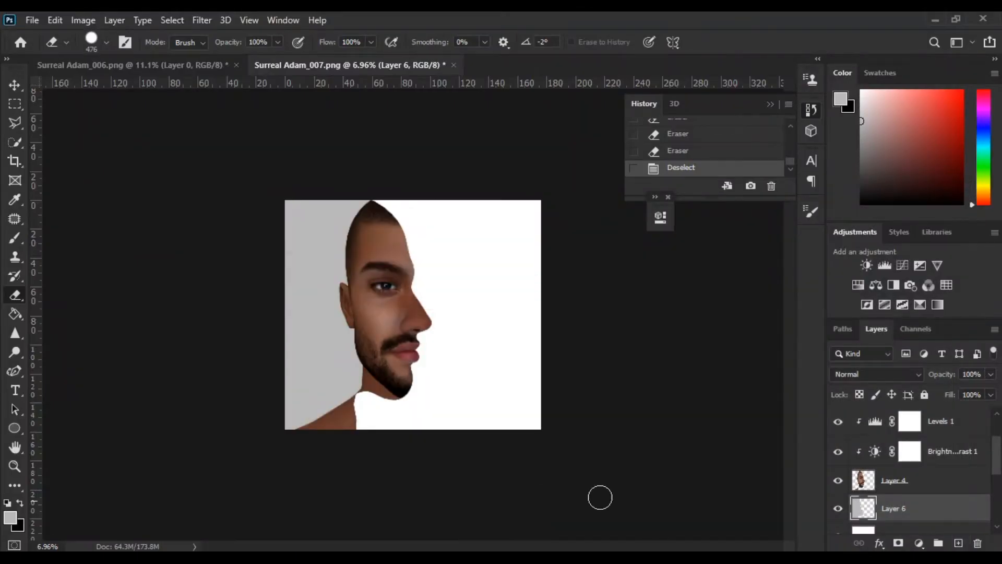
Step: Retouch the moustache edge above the upper lip on Layer 4 with the Clone Stamp
scroll(380, 369, "up", 10)
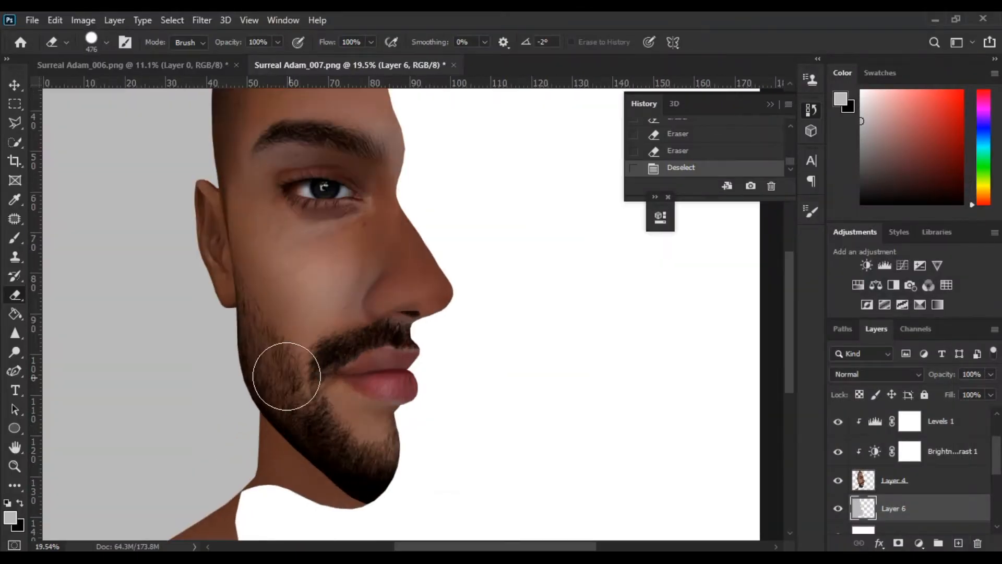
key("s")
scroll(496, 295, "up", 4)
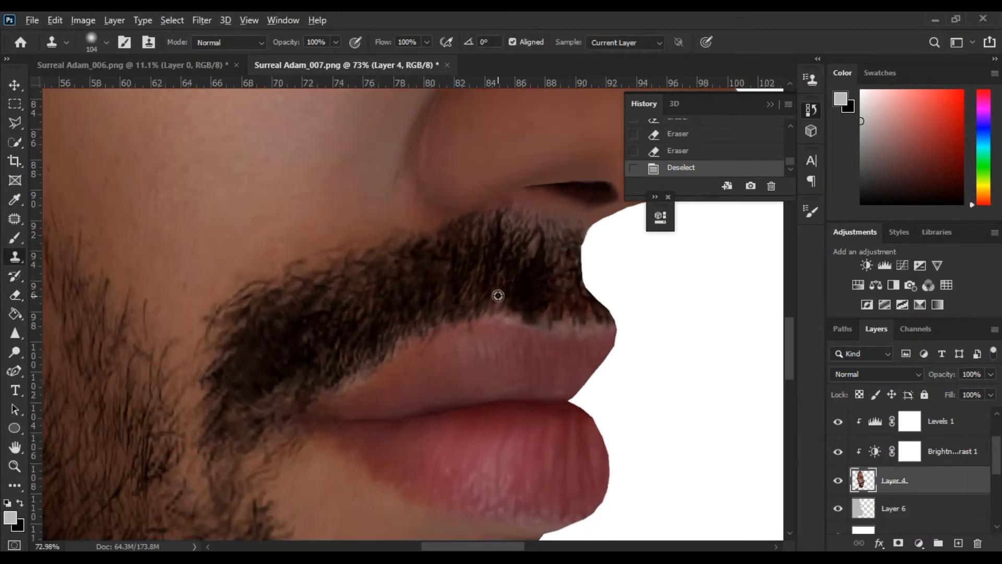
left_click_drag(494, 296, 489, 312)
left_click(488, 312)
scroll(489, 312, "down", 12)
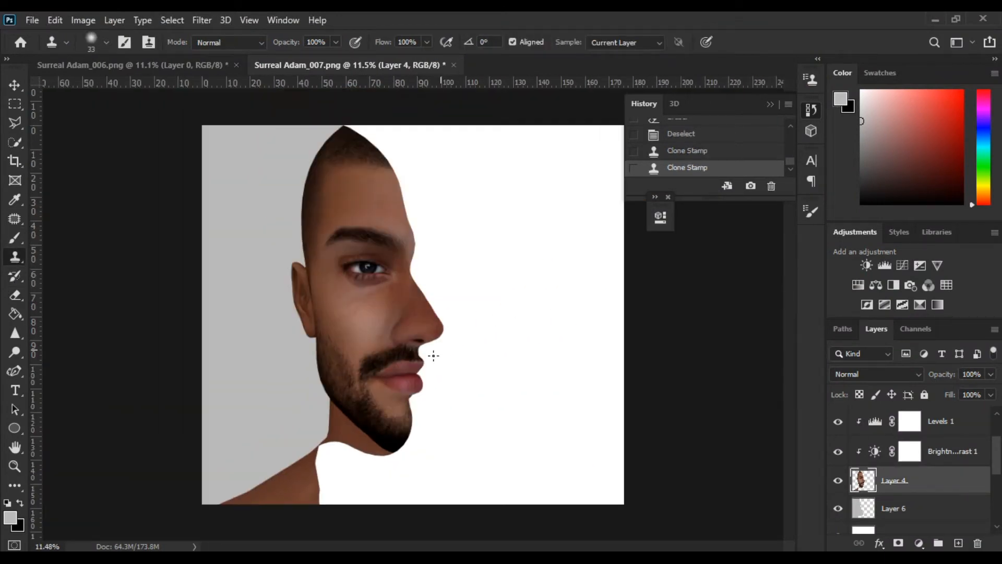
scroll(425, 350, "up", 11)
scroll(414, 354, "down", 11)
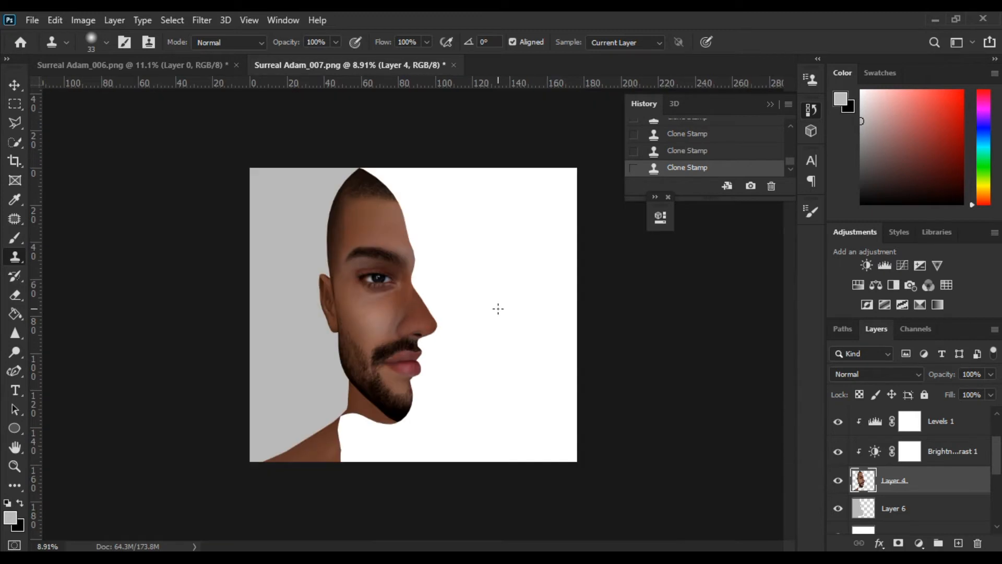
Step: Hide Layer 6 and add a new layer directly above the white Layer 5
left_click(838, 509)
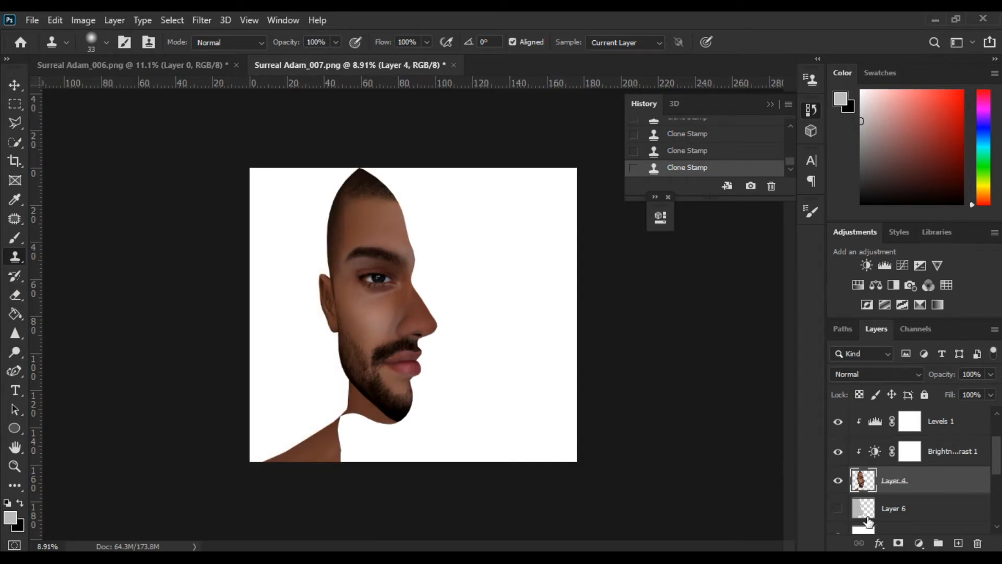
scroll(866, 483, "down", 2)
left_click(864, 482)
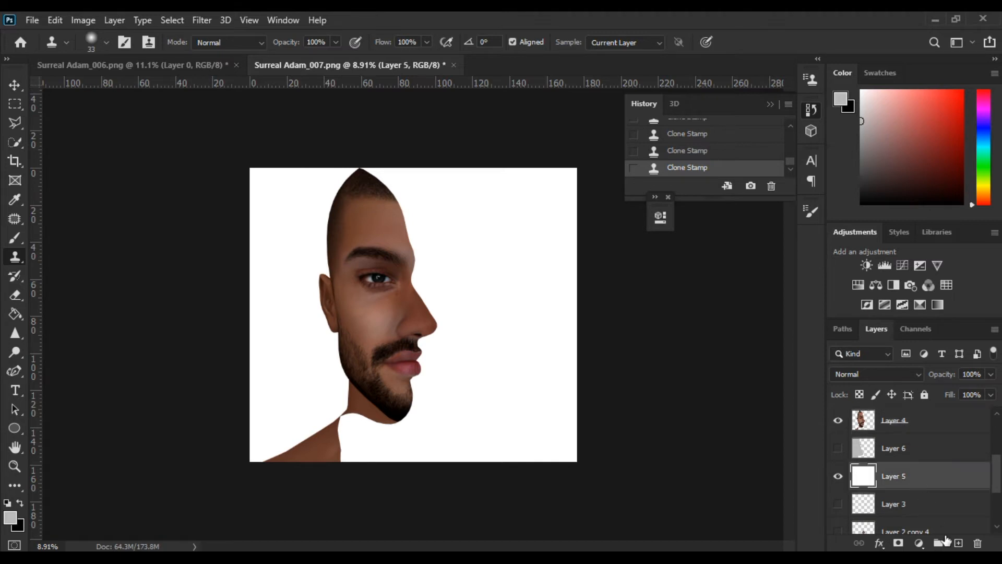
left_click(957, 543)
Step: Paint the Layer 4 head silhouette black on the new layer, deselect, and shift the silhouette to the right of the face
left_click(863, 422, "ctrl")
key("b")
key("d")
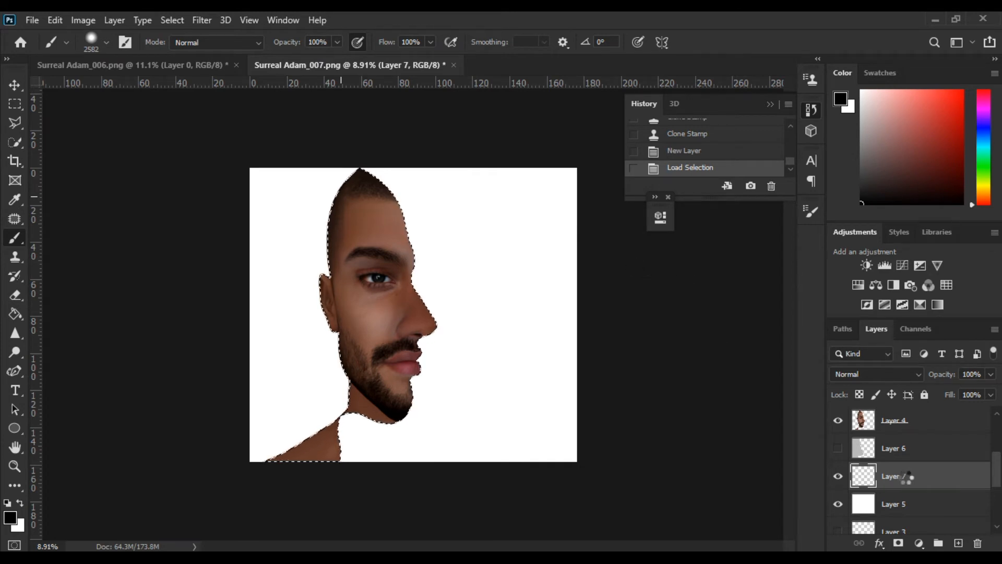
key("ctrl+d")
left_click(20, 90)
left_click_drag(394, 334, 407, 337)
Step: Brush black over the gap between the silhouette and the top of the head on Layer 7
key("b")
key("ctrl+plus")
left_click_drag(302, 175, 307, 232)
left_click(345, 141)
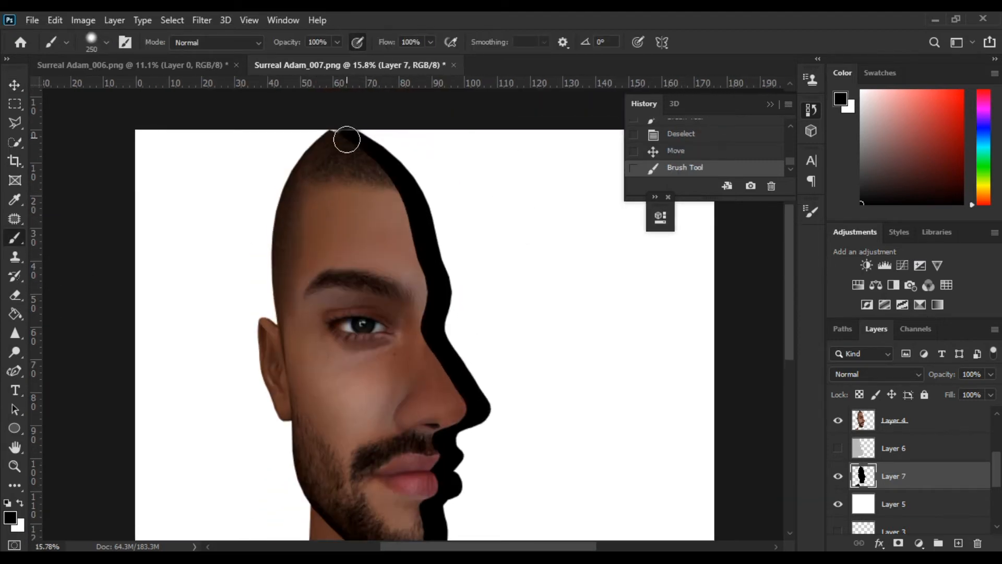
left_click(347, 137)
left_click(342, 135)
Step: Fill the white gap at the base of the neck with black on Layer 7, using a brush of size 76
left_click_drag(344, 304, 348, 131)
left_click(324, 398)
left_click(316, 403)
key("ctrl+z")
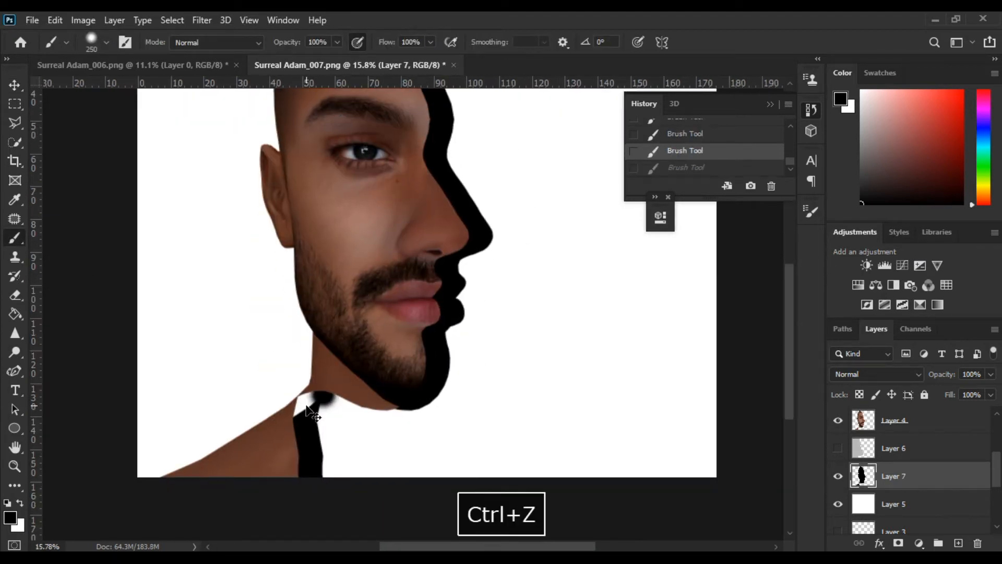
key("ctrl+z")
right_click(305, 409, "alt")
mouse_move(298, 412)
left_mouse_down()
mouse_move(314, 390)
mouse_move(291, 433)
left_mouse_up()
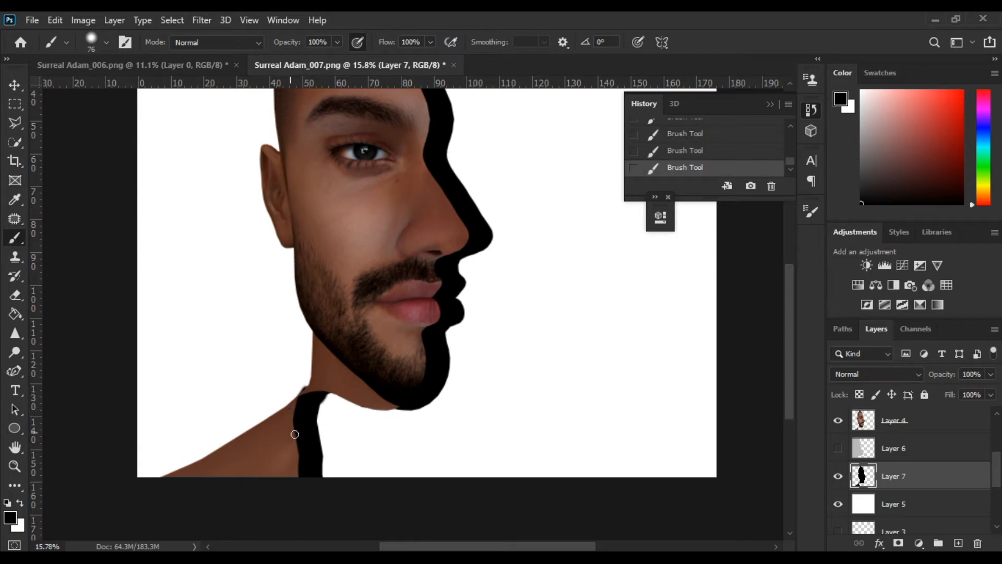
Step: Apply a Gaussian Blur to the black silhouette on Layer 7 to turn it into a soft shadow
scroll(292, 433, "down", 9)
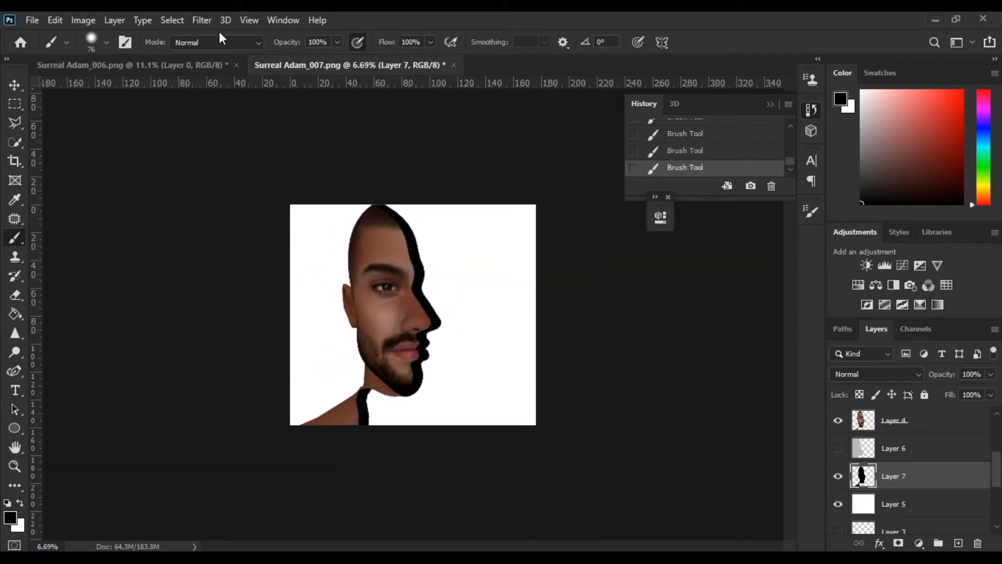
left_click(199, 20)
mouse_move(224, 197)
left_click(413, 257)
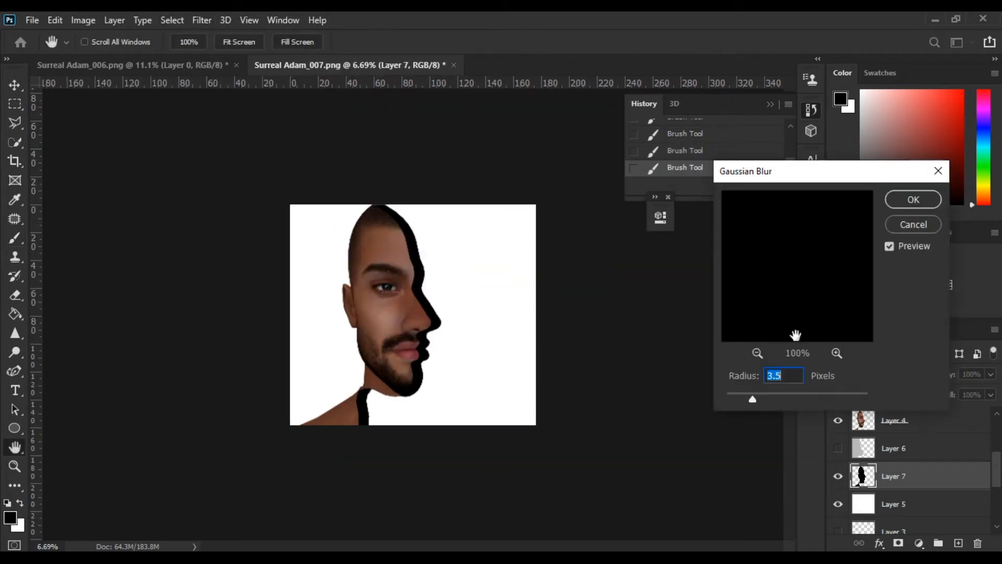
left_click_drag(790, 400, 819, 401)
key("Return")
Step: Set Layer 7's opacity to 66% and fill to 77%, and nudge the shadow left and down
mouse_move(939, 375)
left_mouse_down()
mouse_move(915, 375)
mouse_move(937, 395)
left_mouse_up()
key("ctrl+plus")
left_click(15, 84)
key("Left")
key("Down")
Step: Select everything outside the head by loading the Layer 4 outline and inverting the selection
left_click(863, 422, "ctrl")
left_click(202, 20)
key("ctrl+shift+i")
Step: Erase the shadow on Layer 7 behind the head, from the crown past the ear down to the shoulder
left_click_drag(302, 172, 311, 194)
key("e")
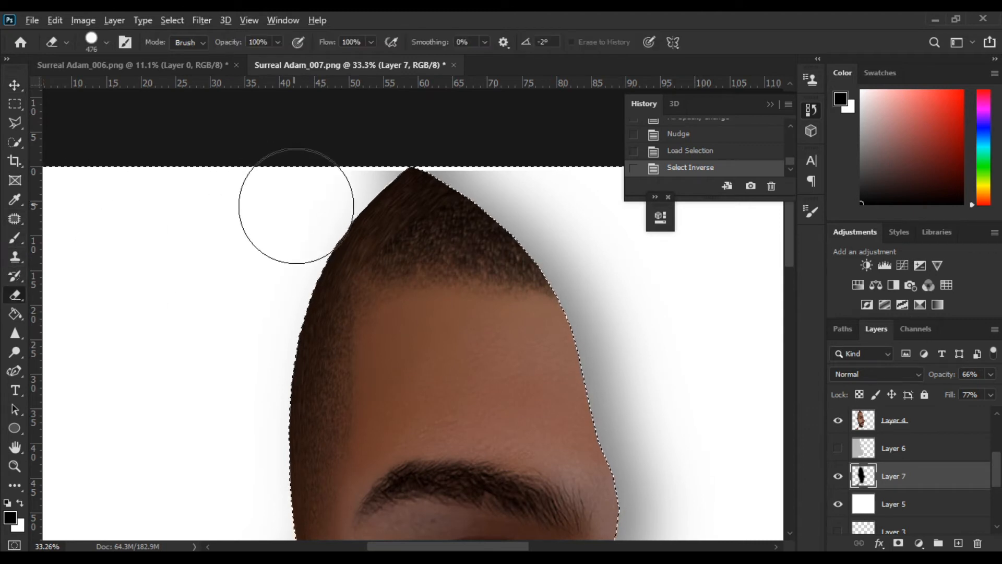
left_click(371, 197)
key("ctrl+minus")
left_click_drag(245, 262, 237, 428)
left_click_drag(318, 373, 284, 150)
left_click_drag(245, 251, 245, 365)
mouse_move(270, 449)
left_mouse_down()
mouse_move(266, 228)
mouse_move(237, 388)
mouse_move(152, 465)
left_mouse_up()
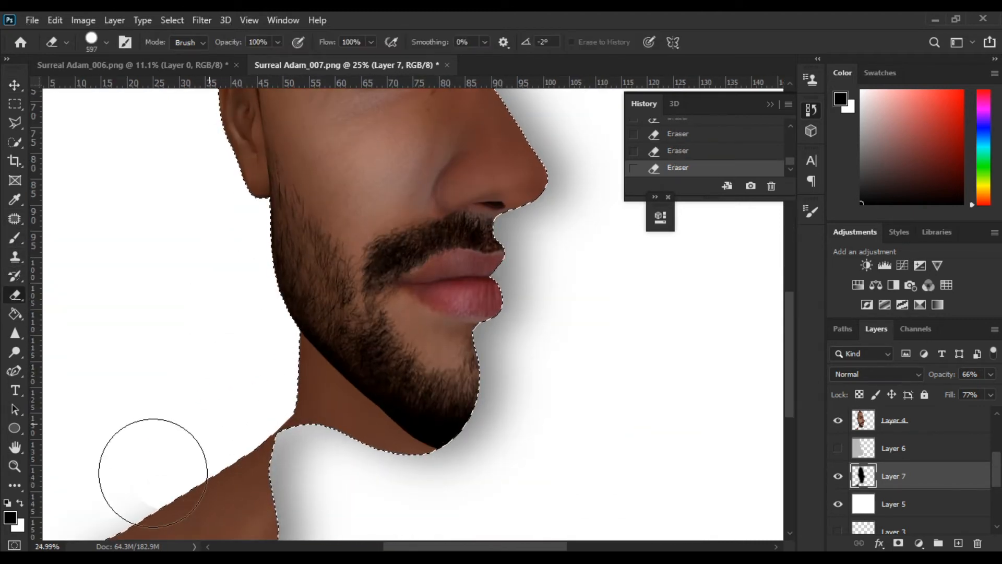
Step: Erase the leftover shadow beside the crown on the back side of the head and deselect
left_click_drag(365, 343, 365, 477)
scroll(219, 221, "down", 2)
left_click_drag(339, 232, 339, 257)
scroll(268, 202, "down", 2)
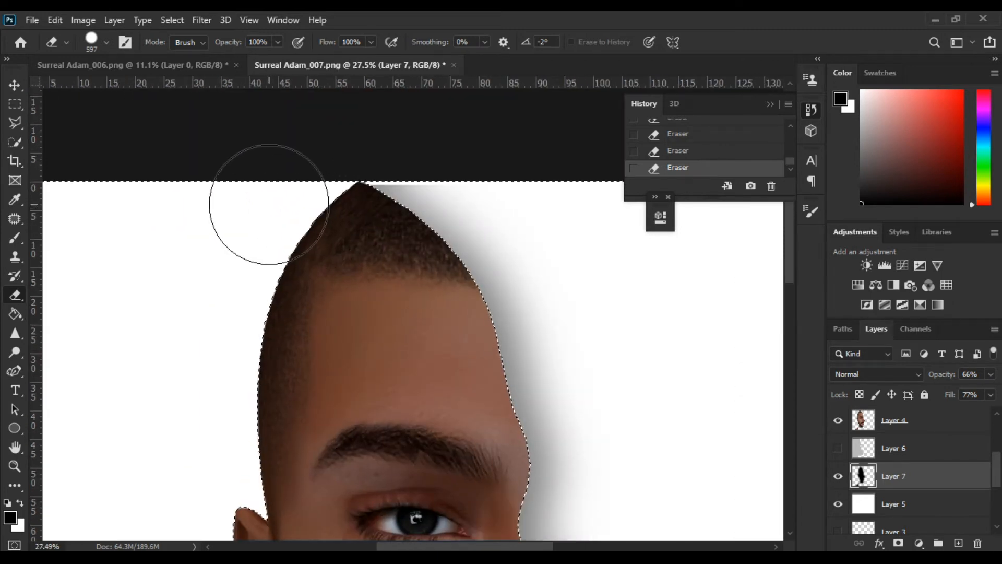
scroll(557, 409, "up", 2)
key("ctrl+d")
Step: Nudge the shadow layer up and erase the shadow traces behind the crown
key("v")
key("Up")
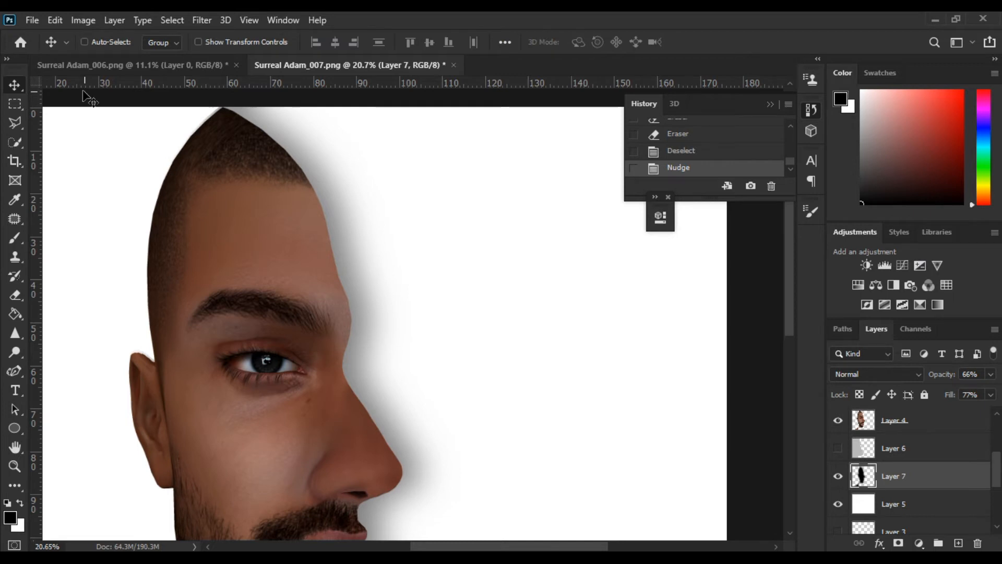
key("e")
left_click_drag(146, 123, 149, 174)
scroll(228, 385, "down", 3)
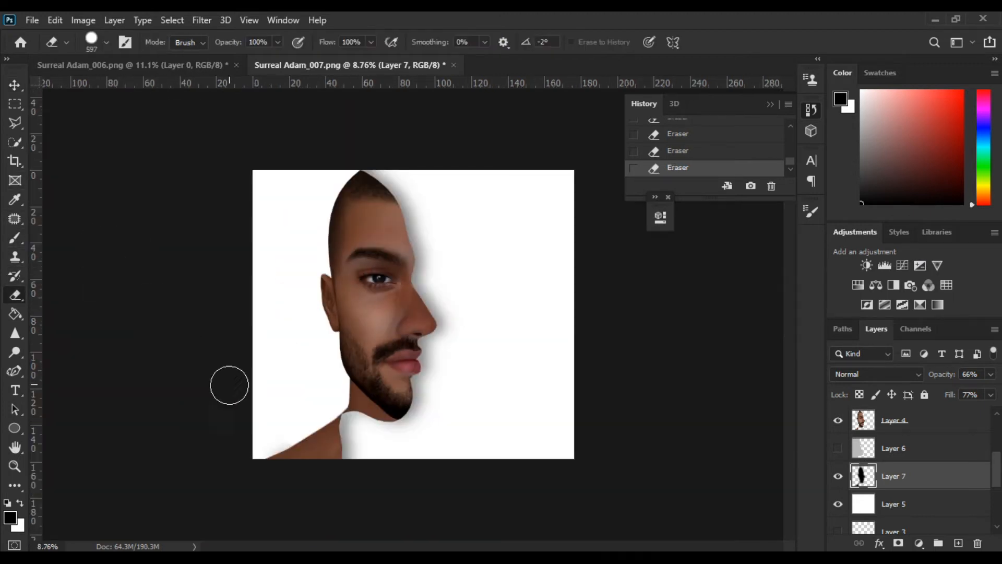
Step: Clean up the remaining shadow traces behind the head and neck with a 305 px eraser
scroll(295, 431, "up", 5)
left_click_drag(369, 392, 360, 392)
key("space")
left_click_drag(384, 349, 452, 116)
scroll(209, 235, "down", 5)
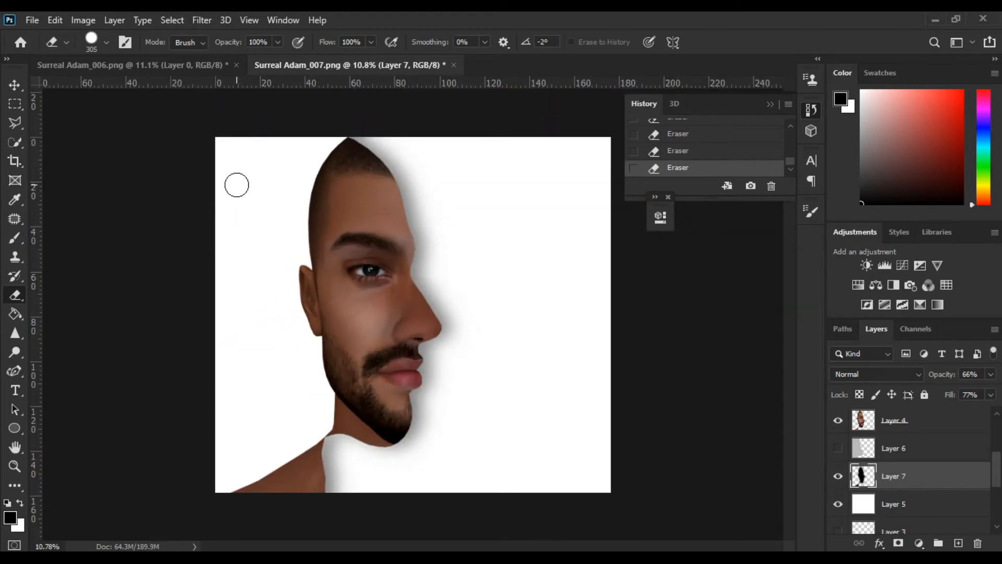
Step: Show the grey Layer 6 again and add a new layer above Layer 7
left_click(838, 449)
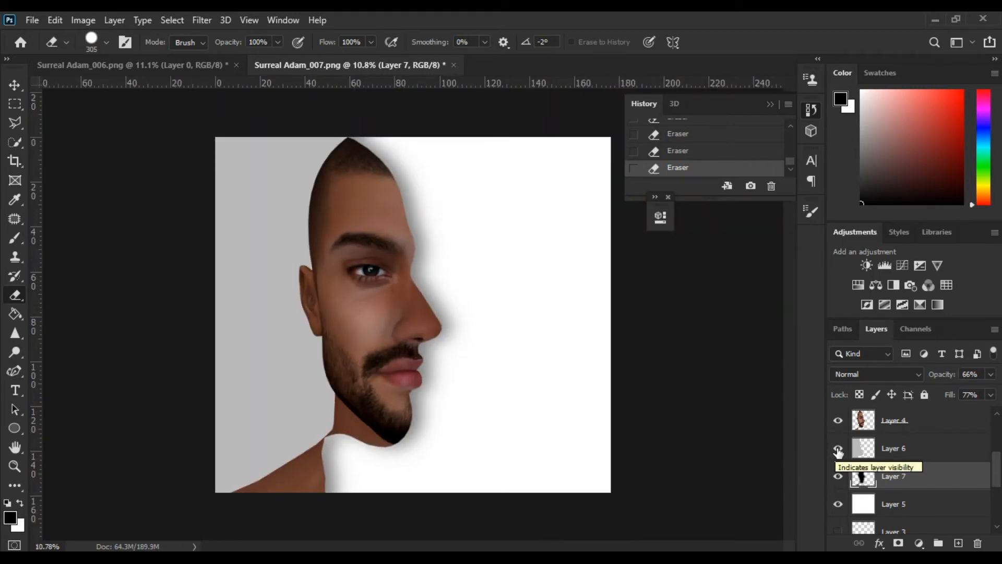
left_click(959, 544)
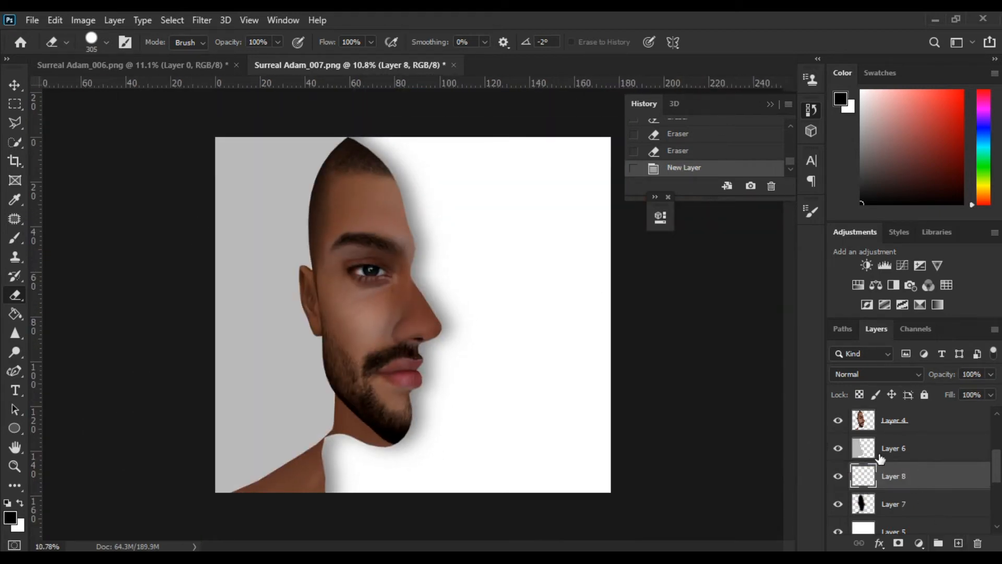
Step: Load the Layer 4 head outline as a selection and paint it white on Layer 8 with a large brush
left_click(860, 421, "ctrl")
left_click(864, 426, "ctrl")
key("b")
key("x")
key("bracketright")
key("bracketright")
key("bracketright")
key("bracketright")
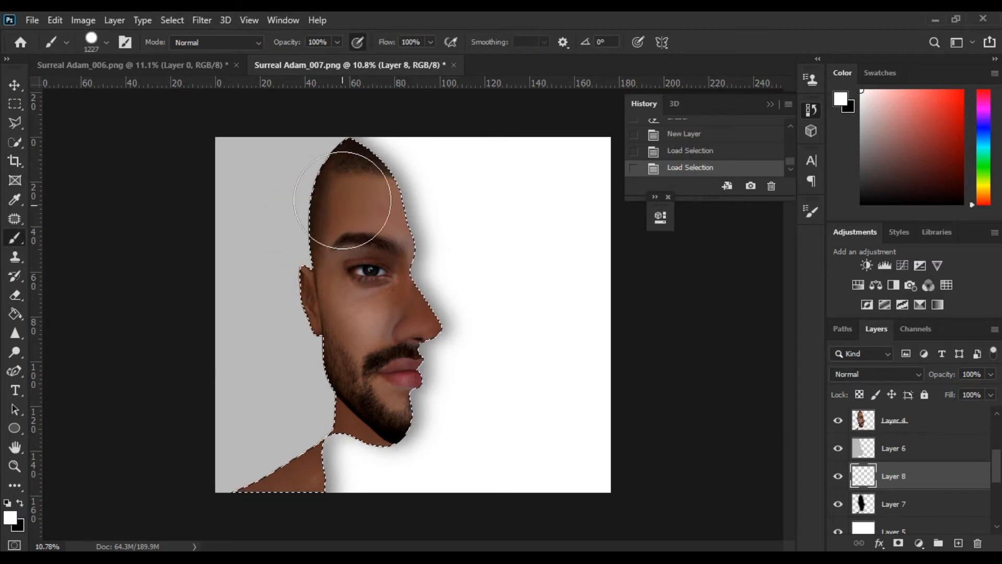
mouse_move(355, 208)
left_mouse_down()
mouse_move(253, 509)
mouse_move(402, 433)
mouse_move(577, 420)
left_mouse_up()
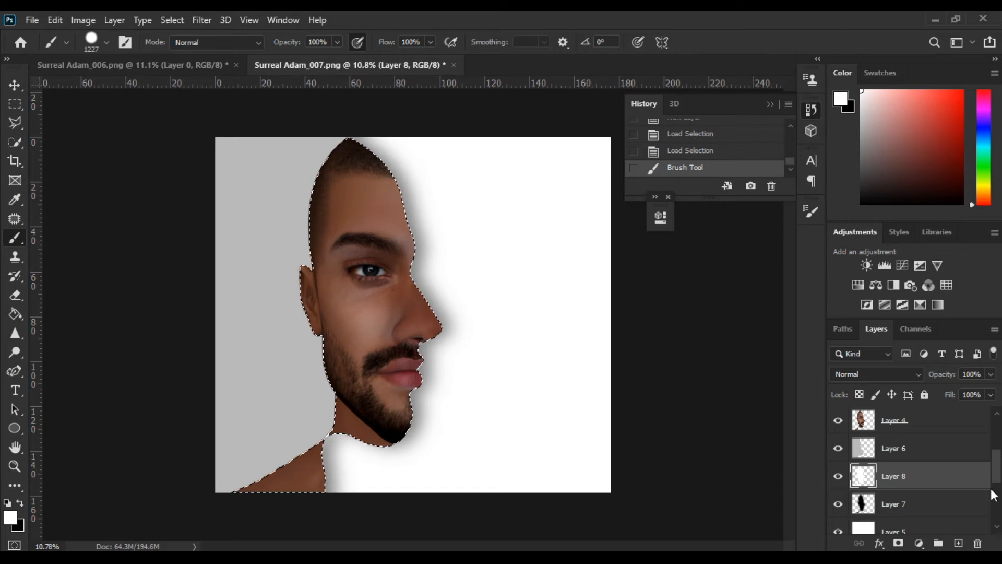
Step: Move Layer 8 above Layer 6 in the layer order and deselect
left_click_drag(893, 476, 894, 437)
key("v")
key("ctrl+d")
Step: Nudge the white silhouette left to form a rim behind the head and reapply the last Gaussian Blur to it
key("Left")
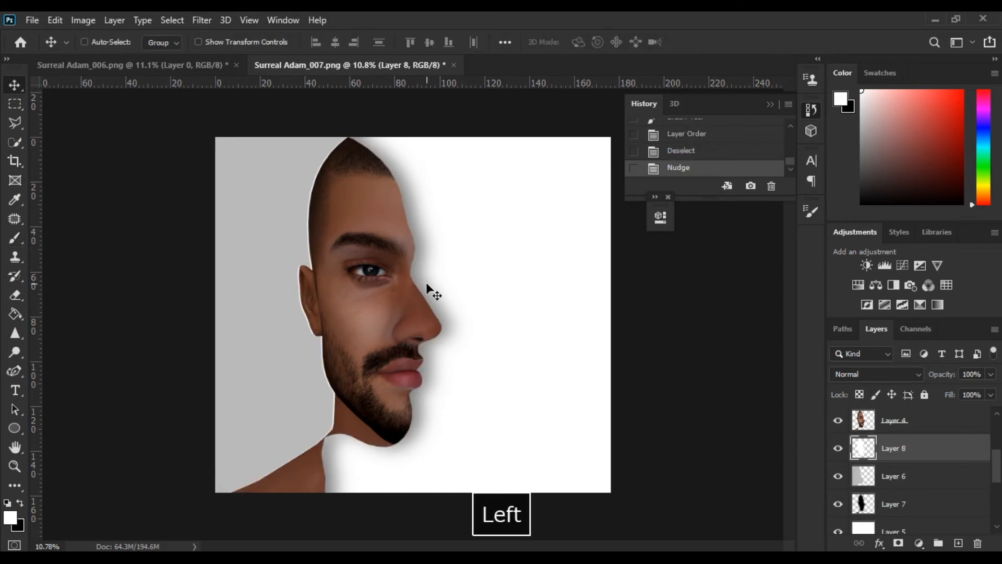
key("Down")
key("Up")
key("Left")
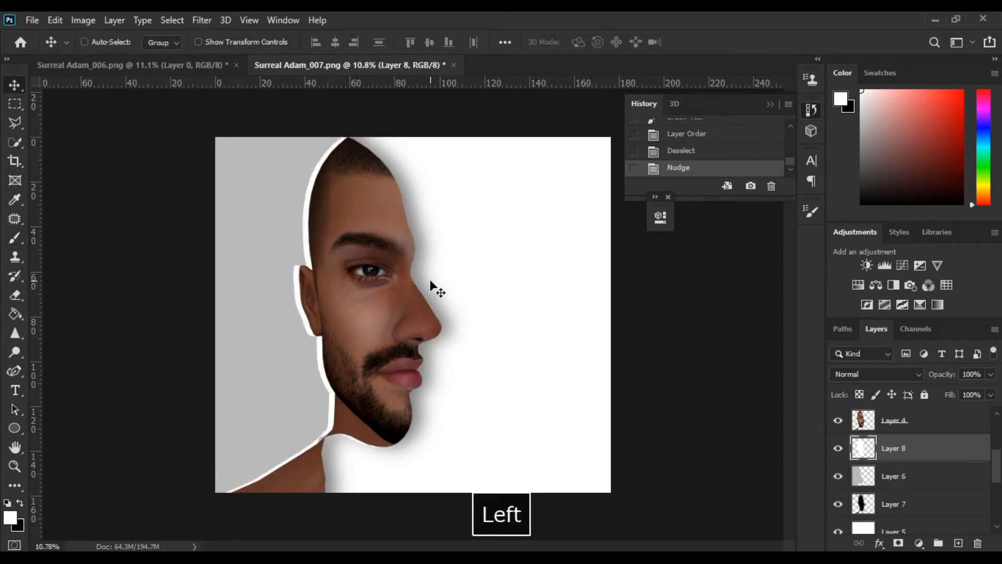
left_click(202, 20)
left_click(224, 33)
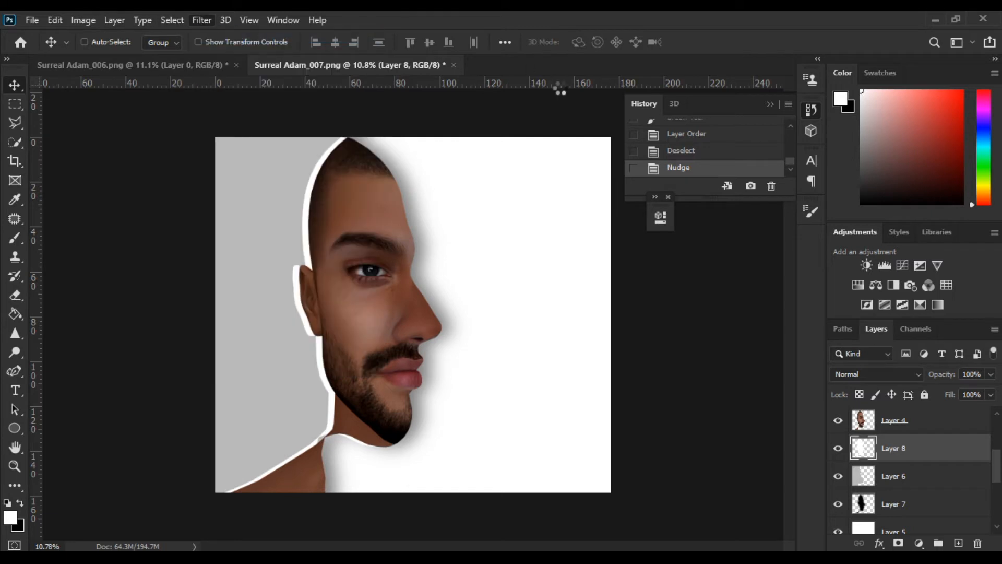
Step: Add a Brightness/Contrast adjustment clipped to Layer 6 with brightness -63 and contrast 48
left_click(864, 484)
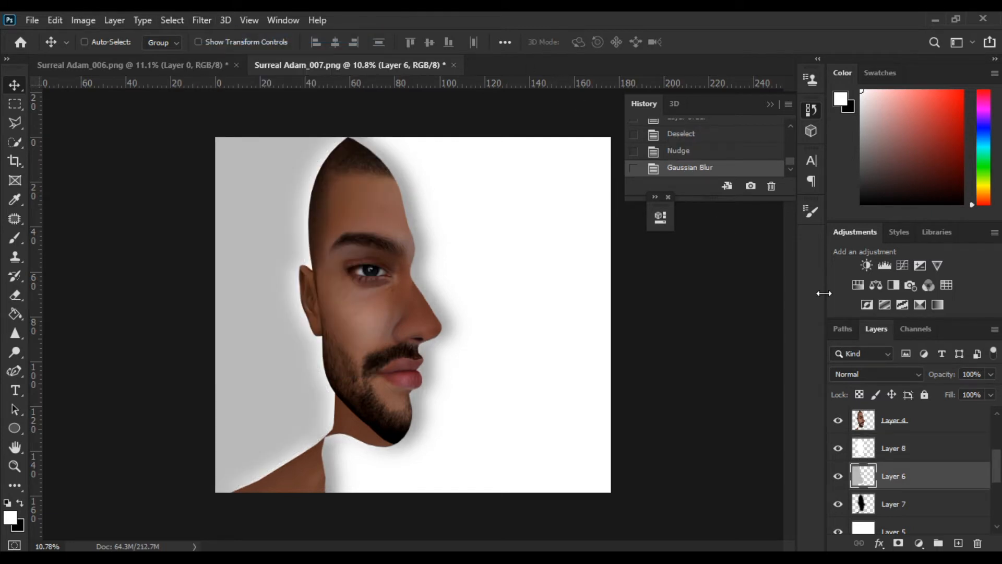
left_click(866, 265)
left_click_drag(558, 329, 590, 329)
left_click(534, 461)
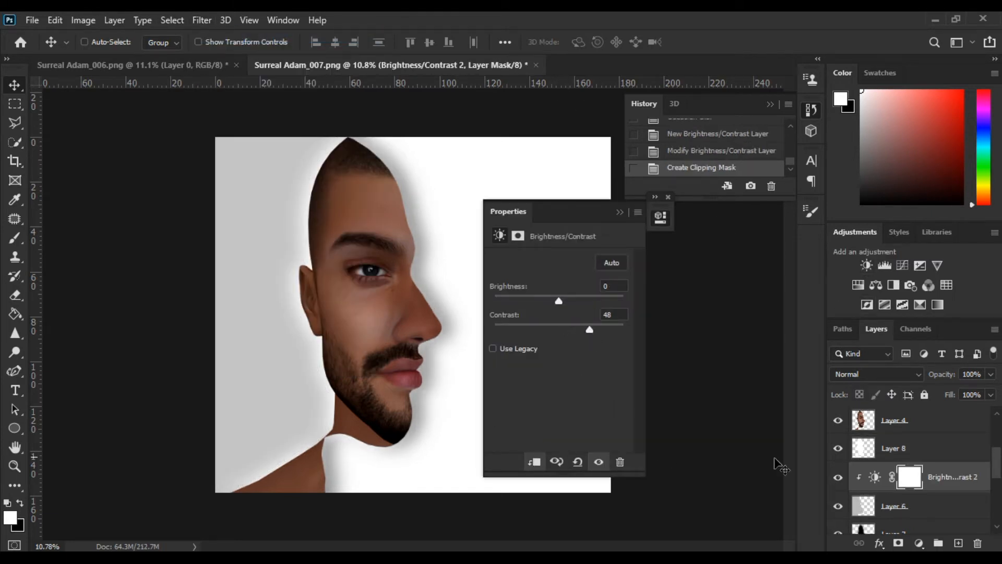
left_click_drag(558, 301, 526, 301)
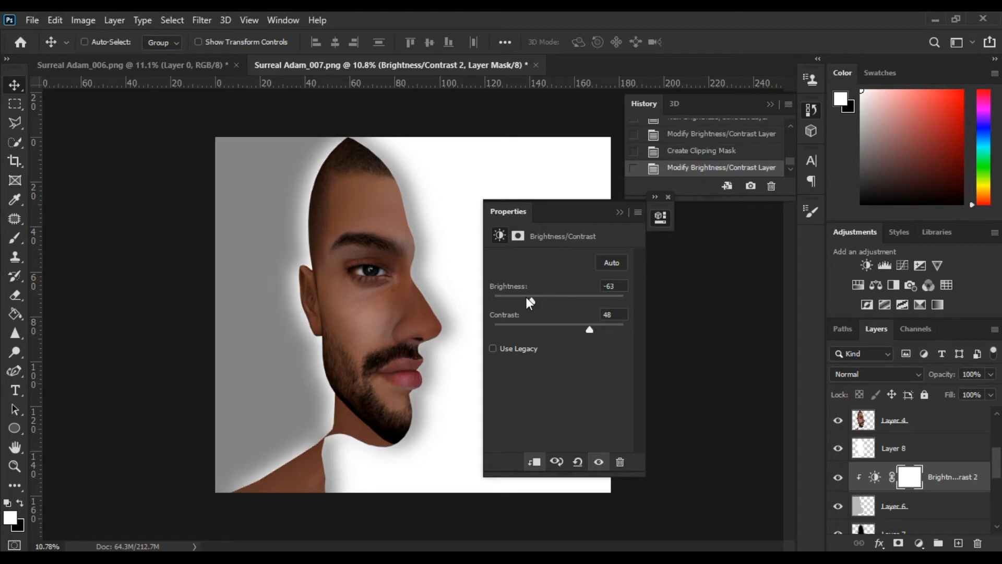
Step: Lower the opacity of the white glow on Layer 8 to 43% and its fill to 82%
left_click(903, 449)
mouse_move(939, 382)
left_mouse_down()
mouse_move(914, 382)
mouse_move(935, 395)
left_mouse_up()
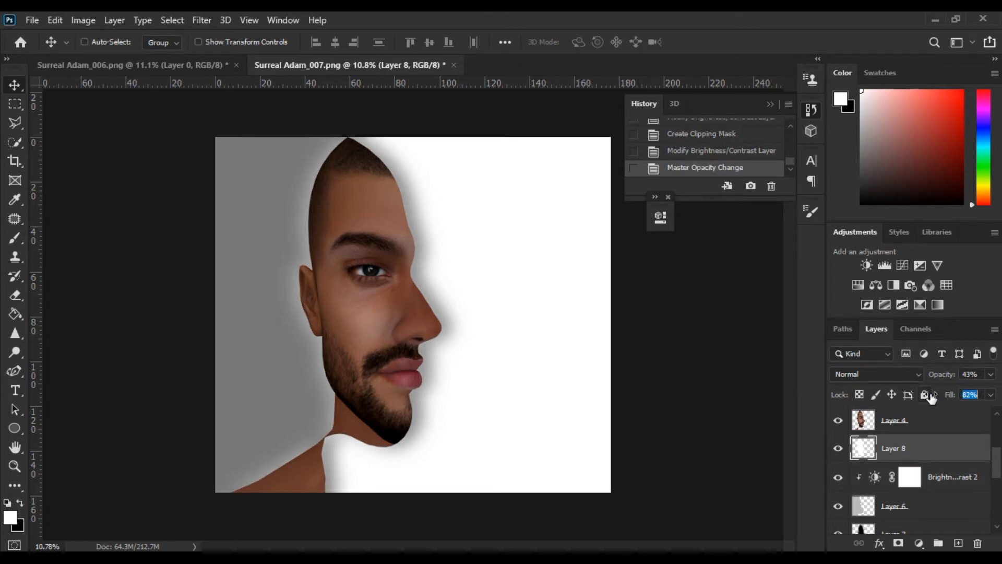
Step: Nudge the black shadow silhouette on Layer 7 left so the shadow sits closer to the profile
scroll(430, 332, "down", 2)
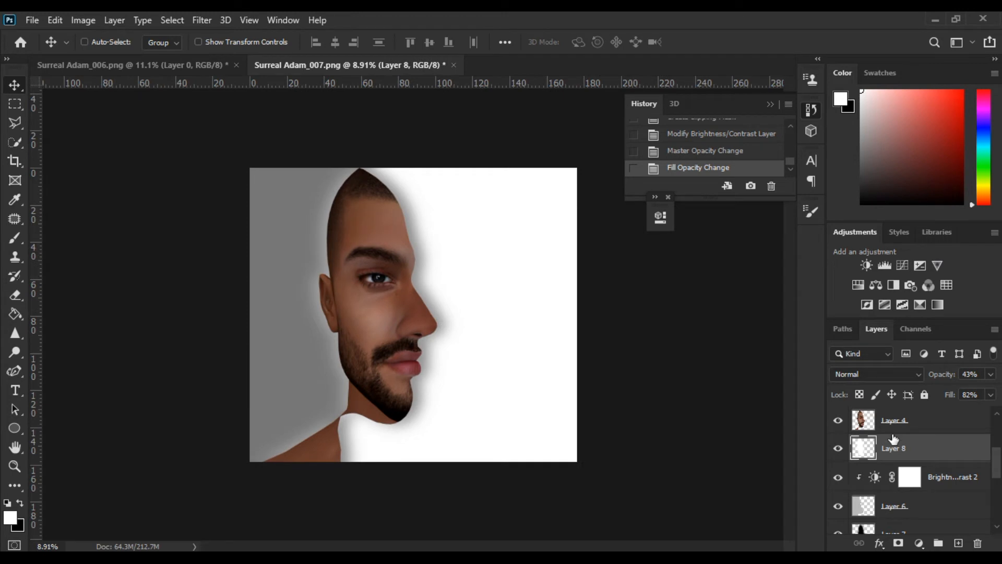
scroll(890, 511, "down", 1)
left_click(890, 505)
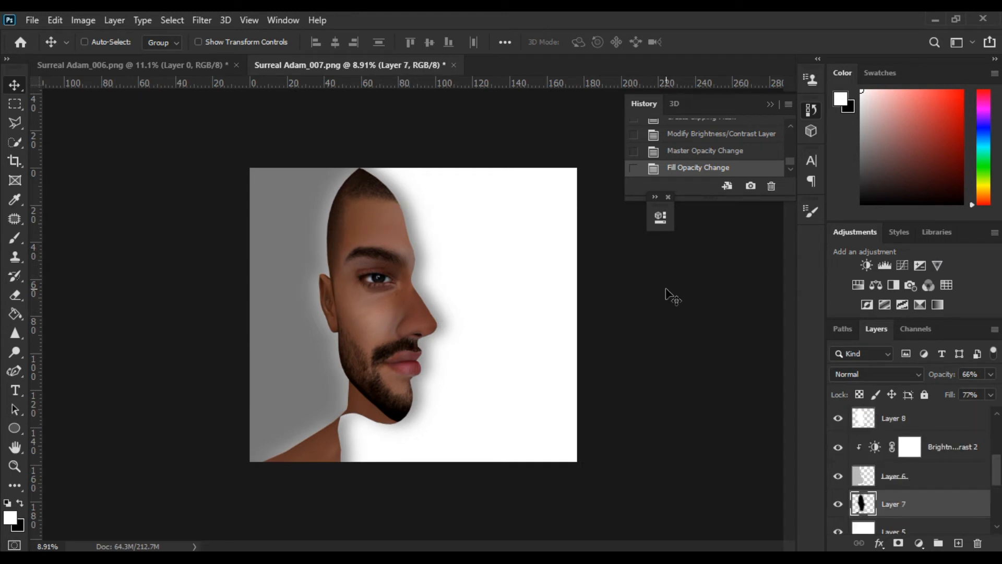
key("Left")
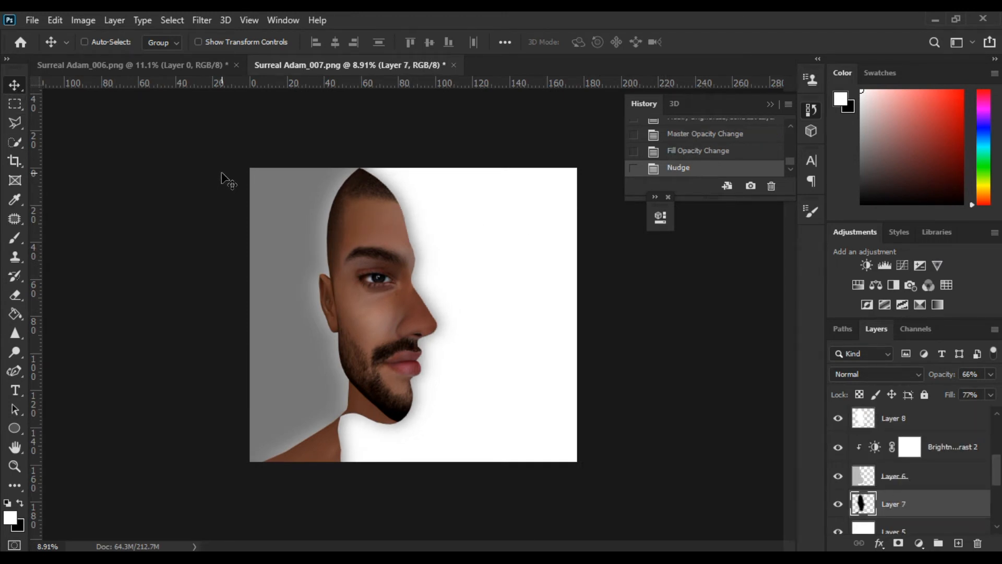
scroll(413, 316, "up", 2)
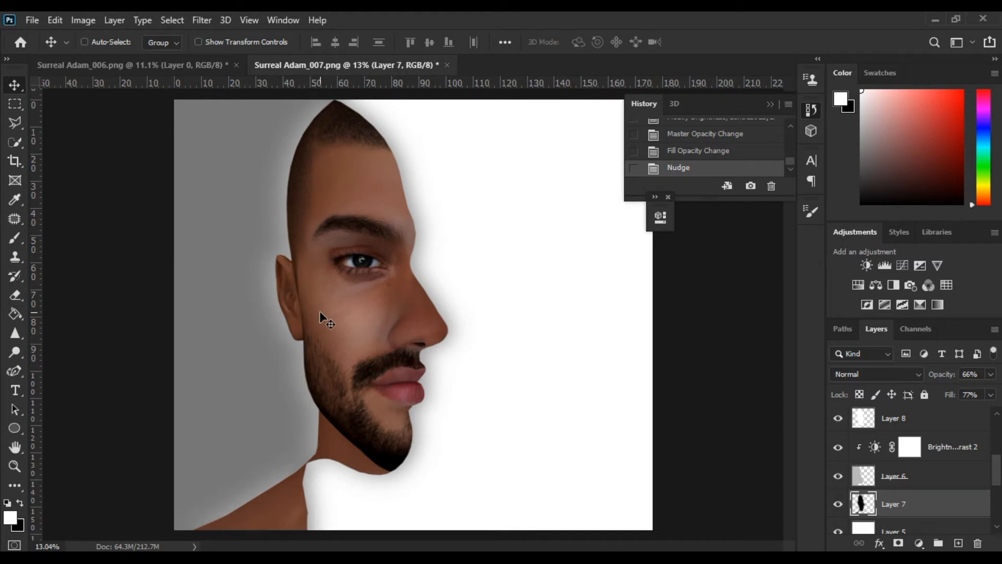
Step: Add a Gradient Map adjustment above Curves 1, clip it to the portrait and apply the Black, White gradient
left_click(854, 477)
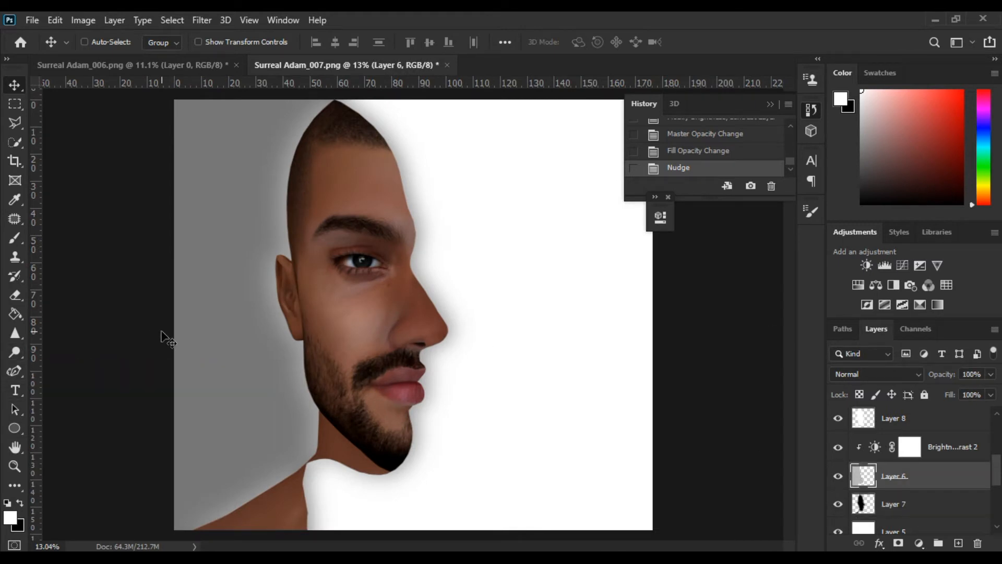
scroll(939, 459, "up", 3)
left_click(970, 427)
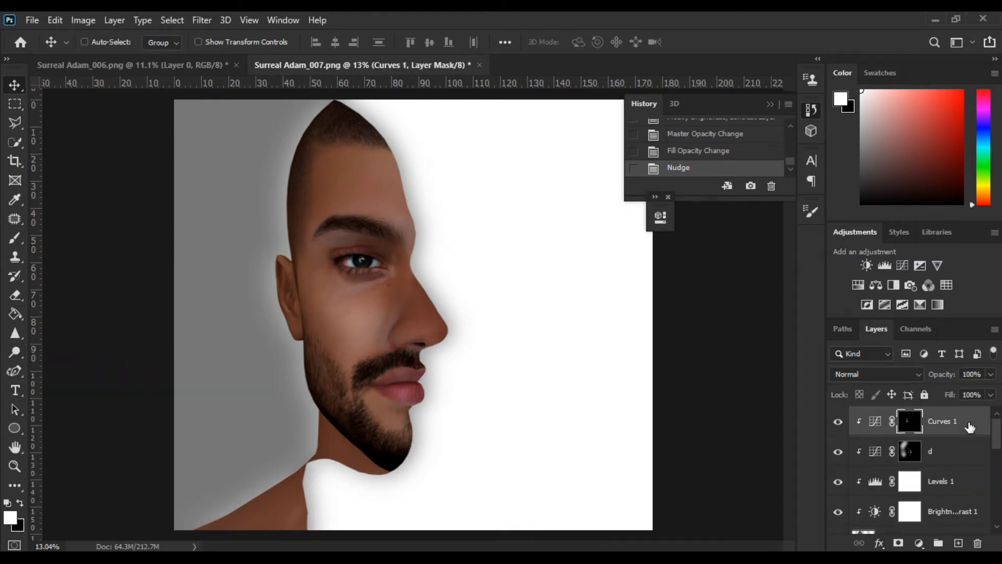
left_click(937, 305)
left_click(532, 461)
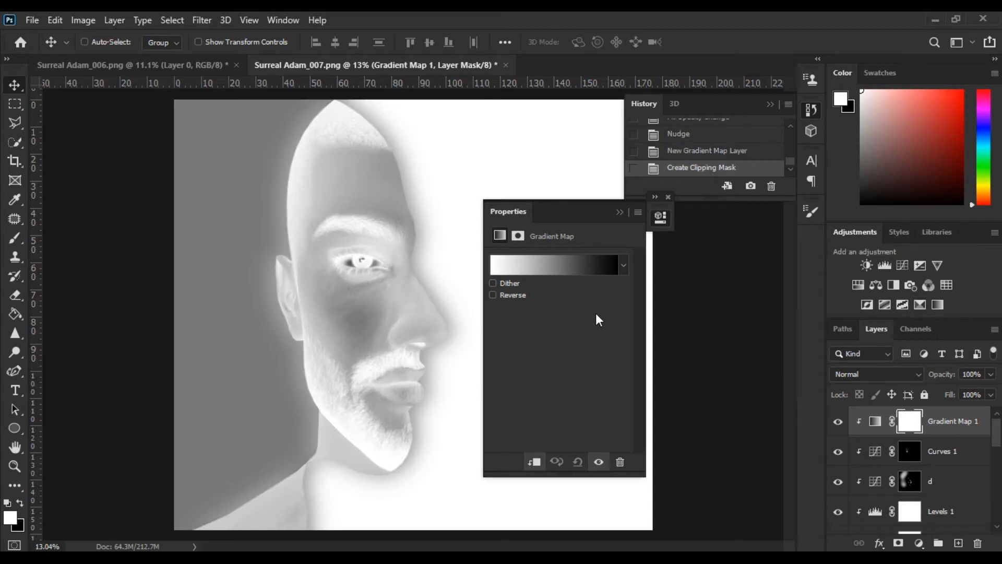
left_click(623, 265)
left_click(553, 297)
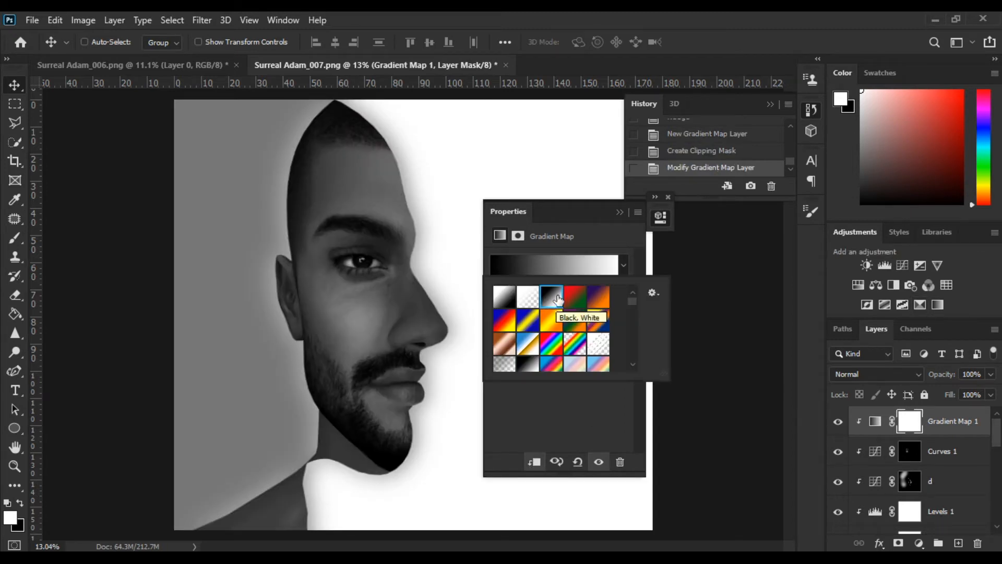
left_click(660, 217)
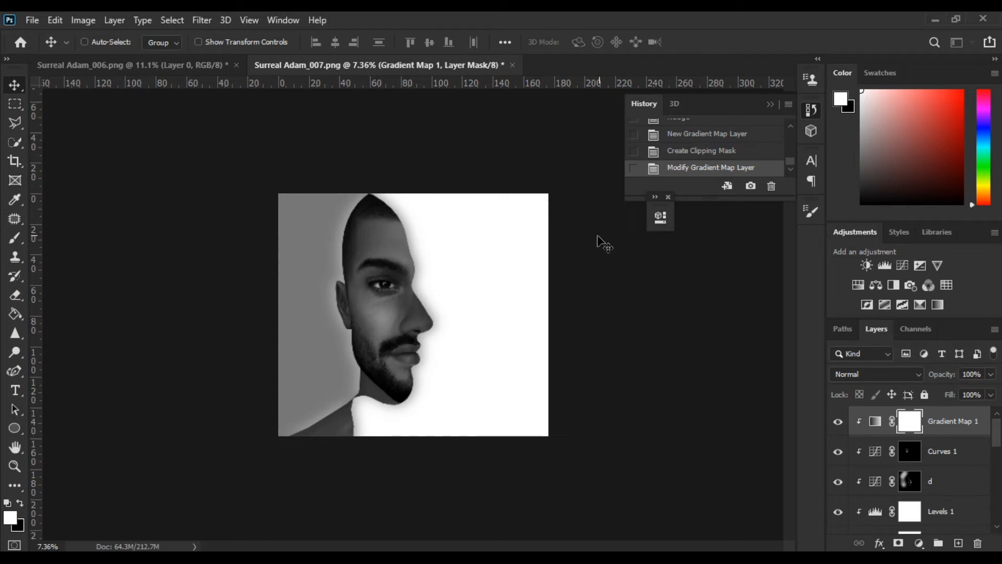
Step: Lower the opacity of the shadow on Layer 7 to 39% and its fill to 56%
scroll(417, 315, "up", 3)
scroll(417, 316, "down", 3)
scroll(935, 481, "down", 6)
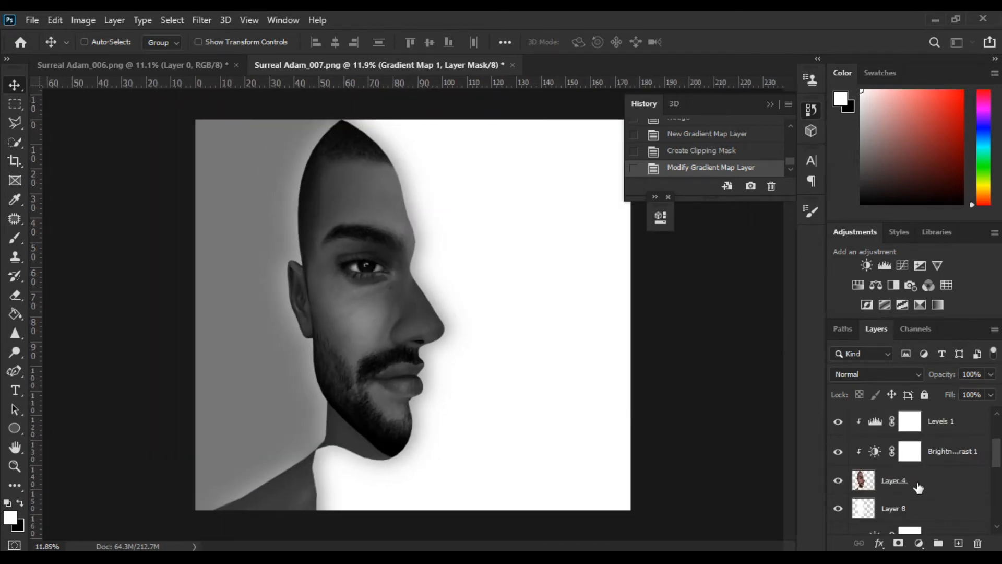
left_click(922, 507)
mouse_move(941, 374)
left_mouse_down()
mouse_move(932, 372)
mouse_move(932, 394)
mouse_move(934, 374)
left_mouse_up()
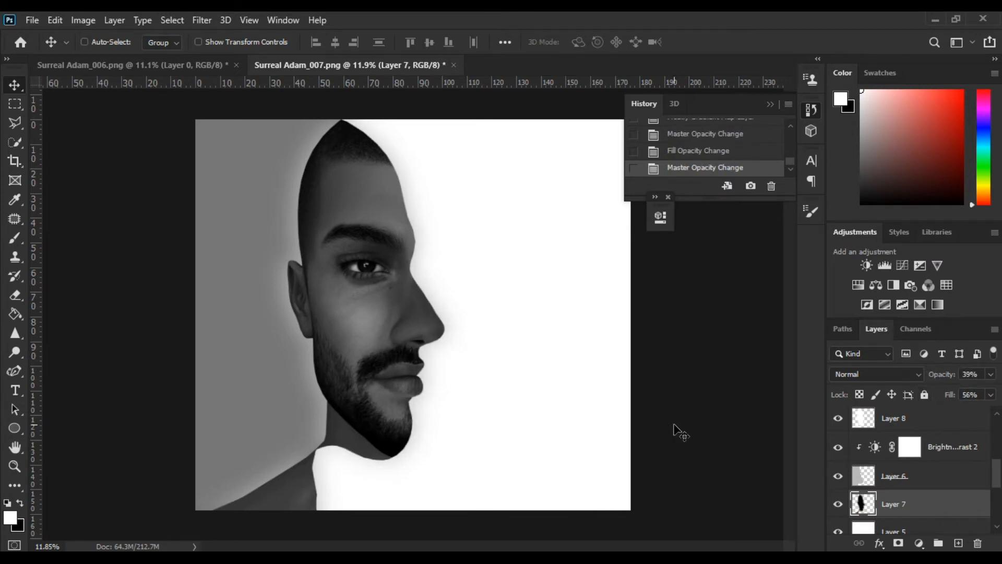
Step: Readjust the settings of the Brightness/Contrast 1 layer clipped to the portrait
scroll(929, 516, "down", 2)
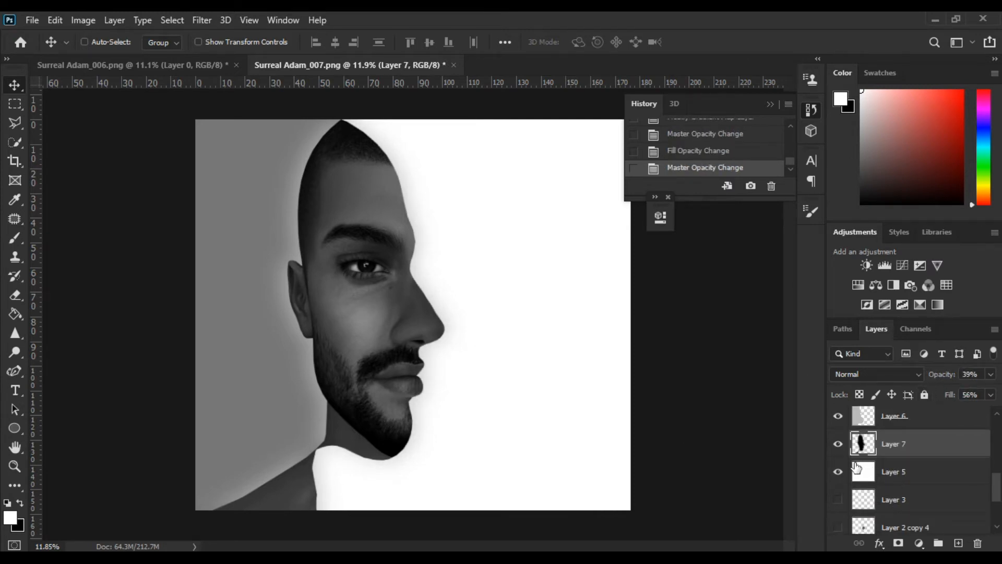
scroll(933, 447, "up", 5)
scroll(924, 464, "down", 1)
double_click(936, 511)
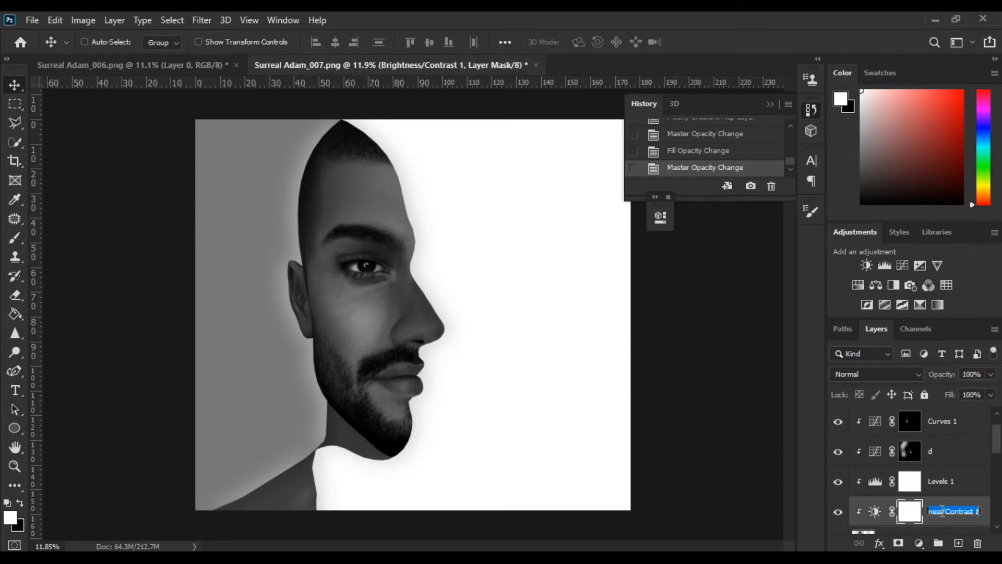
double_click(875, 515)
left_click_drag(585, 331, 610, 333)
left_click_drag(557, 303, 556, 299)
left_click(620, 212)
scroll(420, 282, "up", 5)
scroll(417, 285, "down", 9)
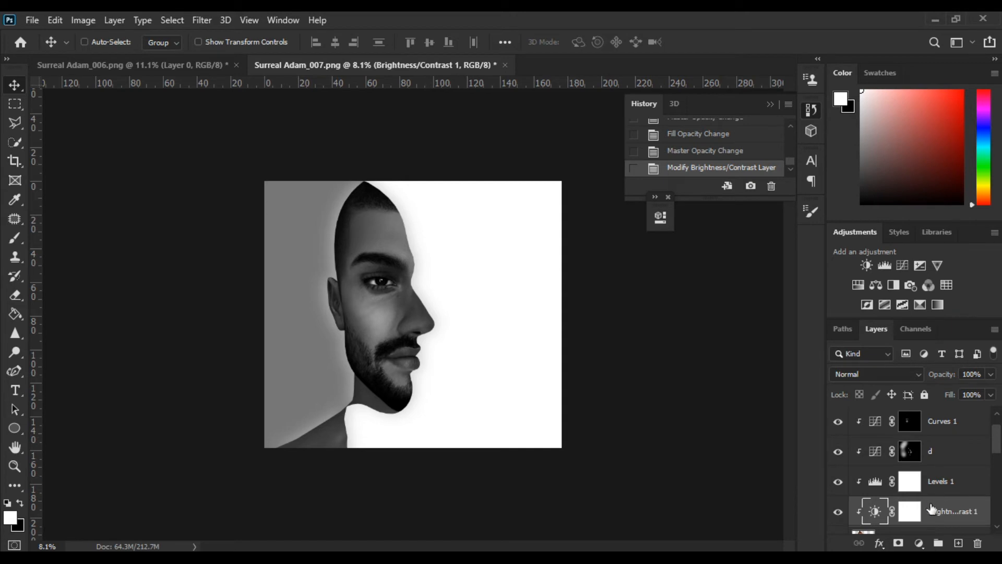
Step: Paint a soft white glow behind the head and neck on Layer 8 with a 1993 px brush at 46% opacity
scroll(870, 496, "down", 2)
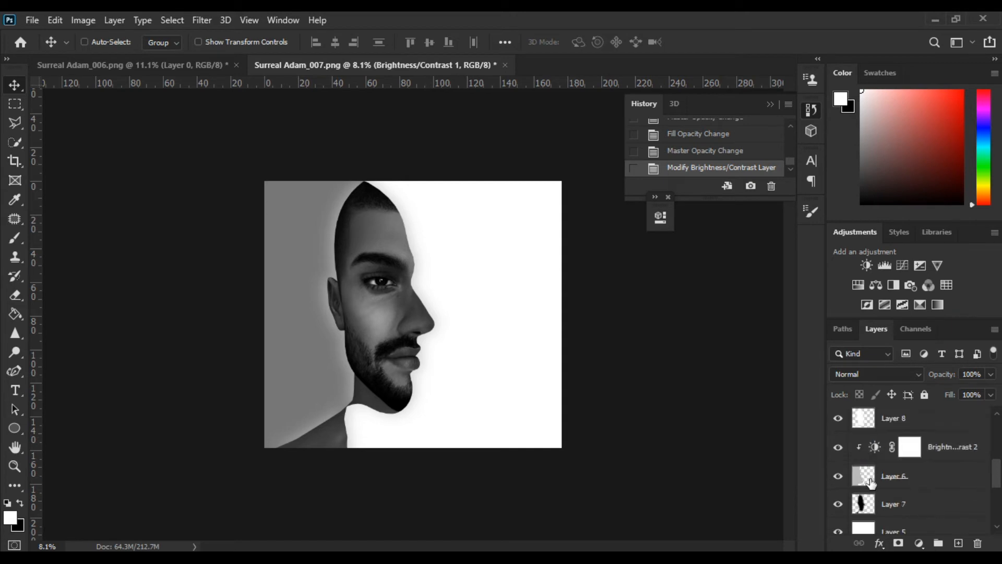
left_click(871, 419)
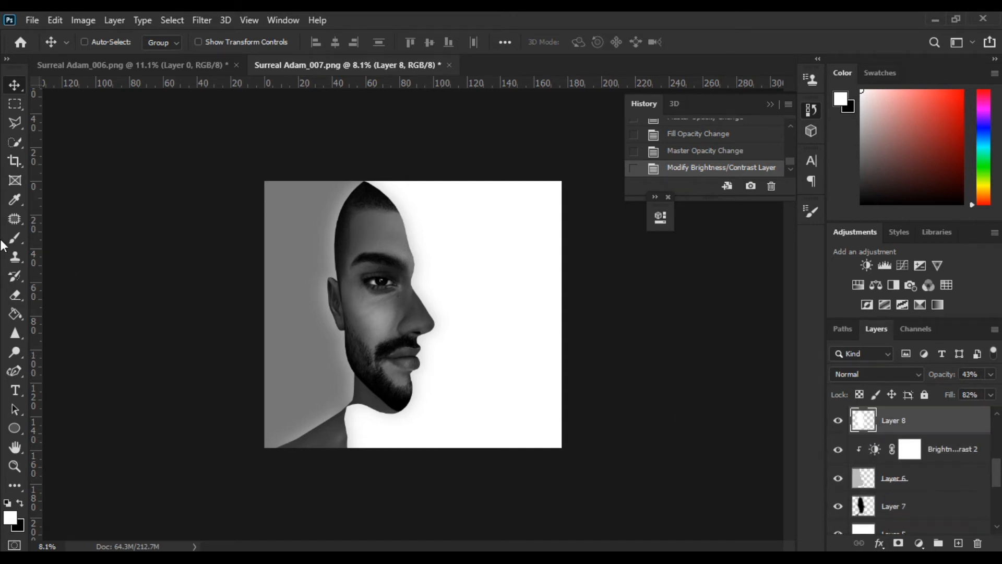
key("b")
left_click_drag(292, 44, 264, 46)
left_click(332, 254)
left_click(338, 251)
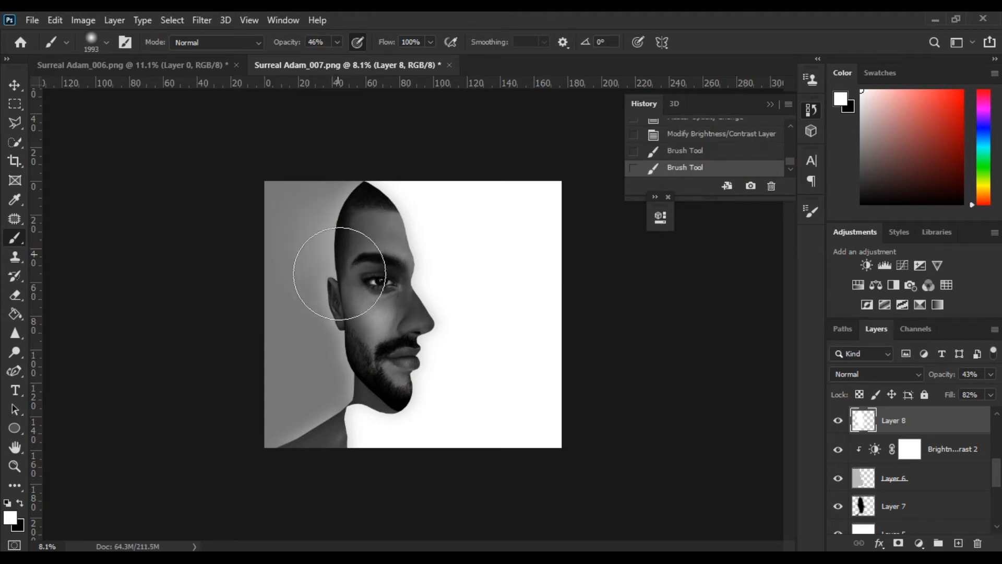
left_click_drag(324, 291, 381, 380)
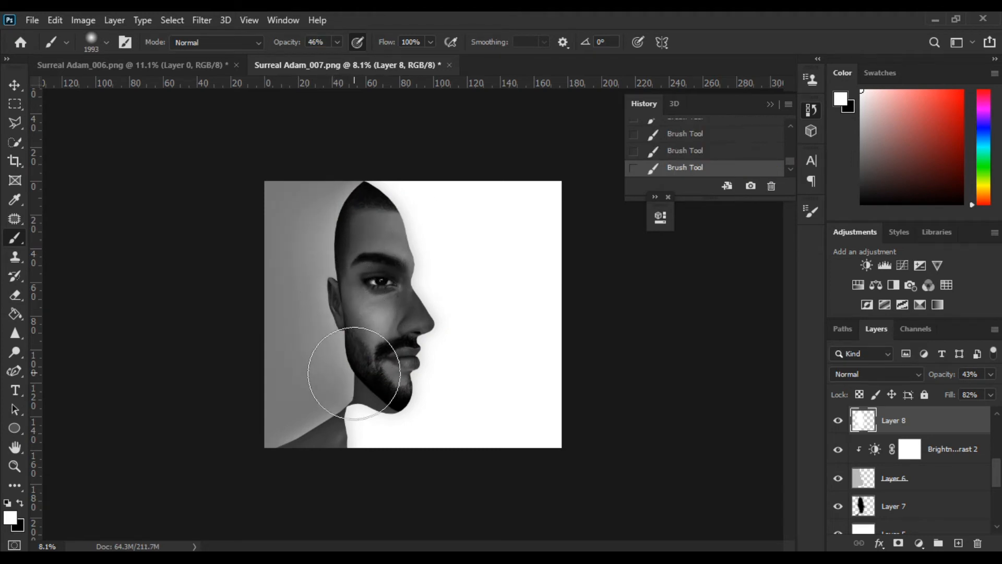
Step: Darken the outer edge of the grey background on Layer 6 with a sampled grey and a 3006 px soft brush
left_click(864, 484)
left_click(284, 306, "alt")
left_click_drag(270, 181, 293, 183)
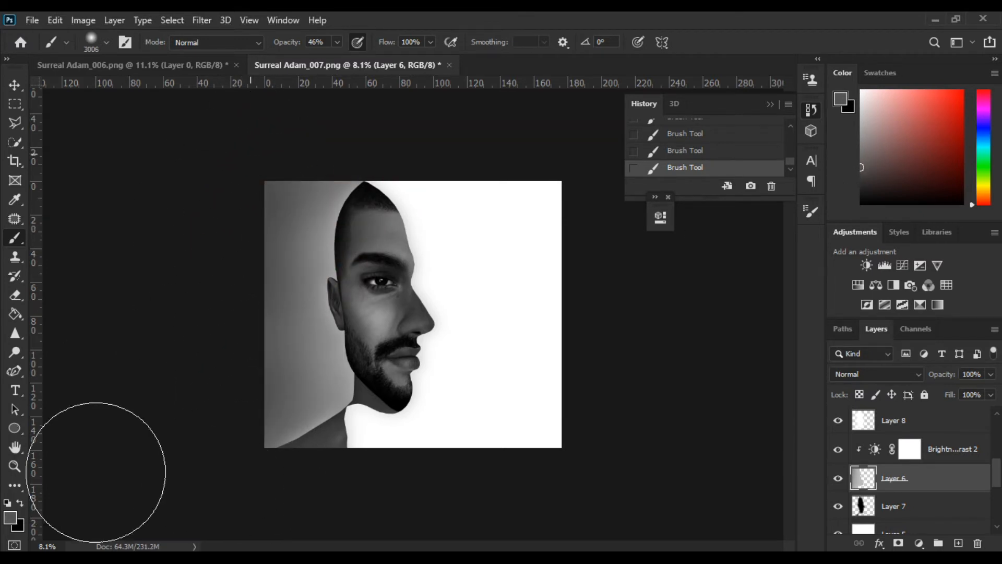
scroll(185, 317, "up", 4)
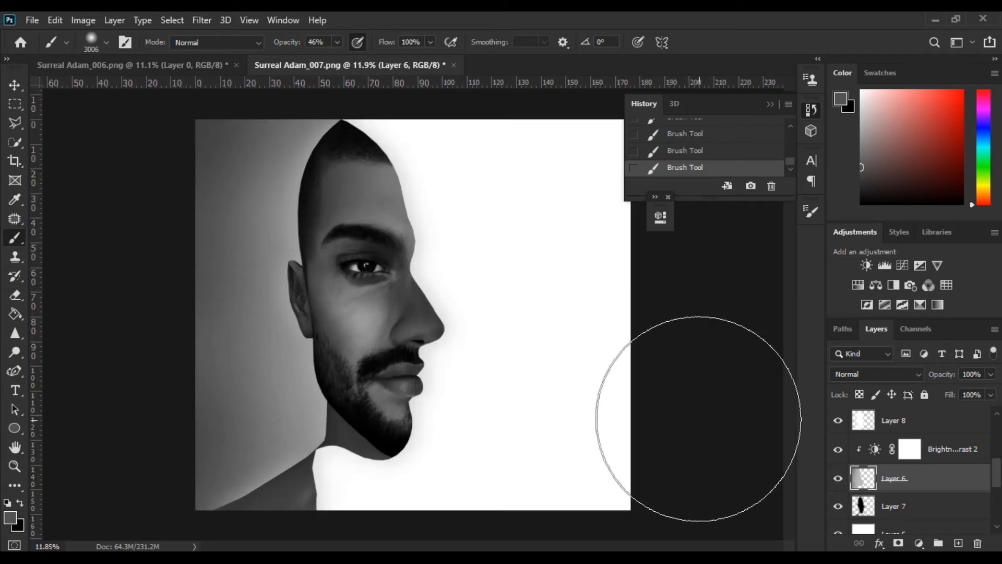
scroll(496, 346, "up", 6)
scroll(658, 294, "down", 4)
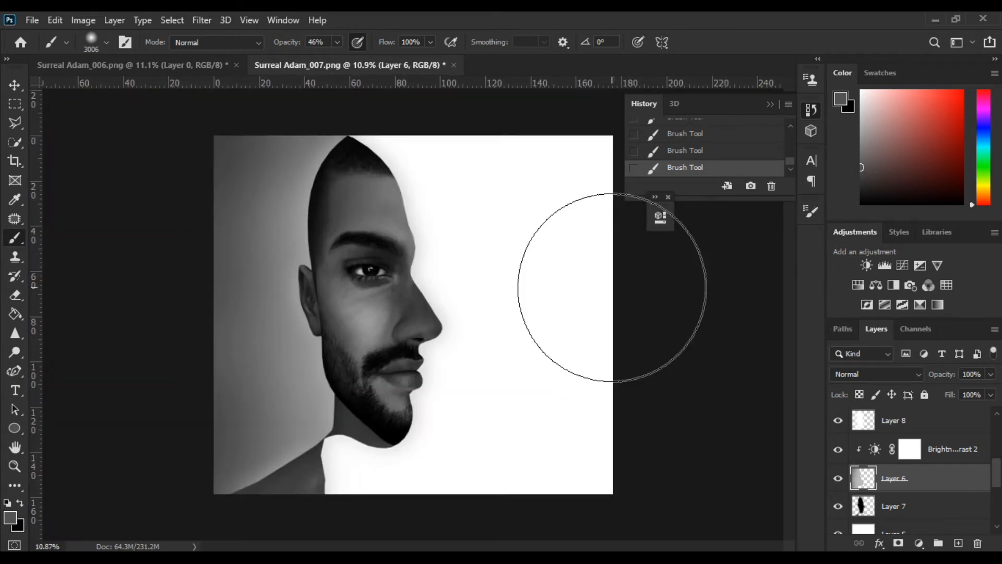
Step: Fill the white background on Layer 5 with a very light grey using the Paint Bucket
scroll(958, 425, "up", 5)
left_click(961, 425)
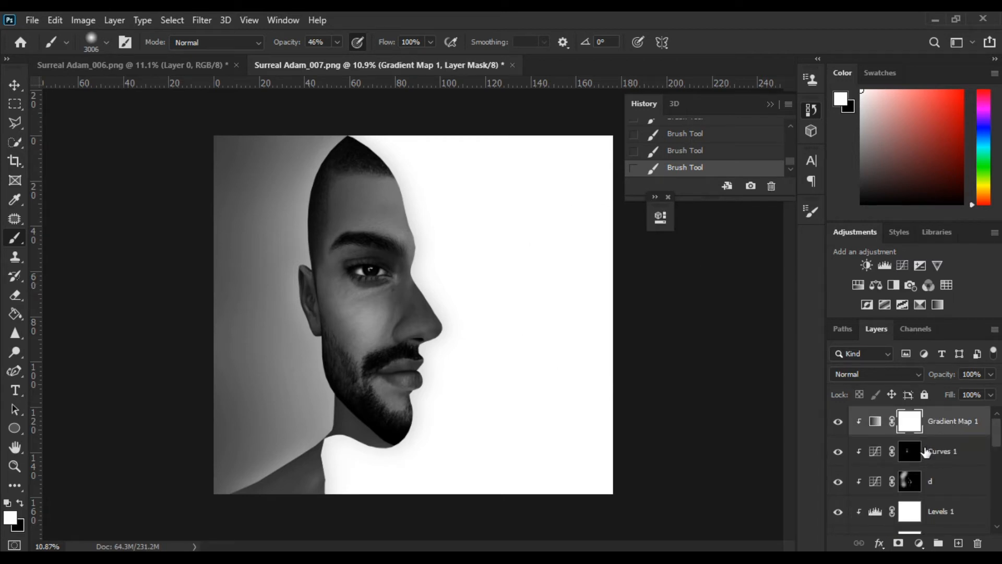
scroll(918, 433, "down", 5)
left_click(910, 470)
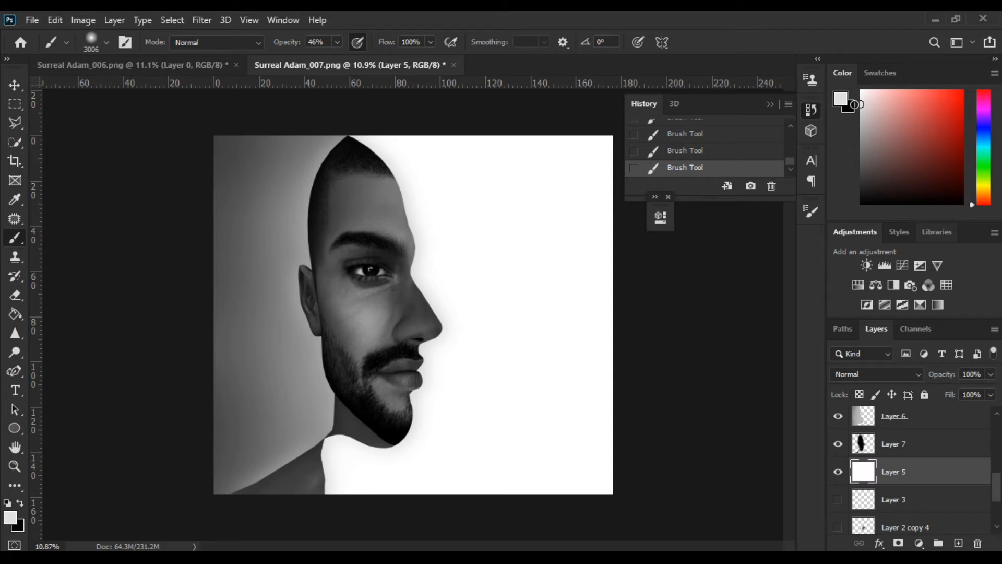
left_click(22, 316)
left_click(506, 394)
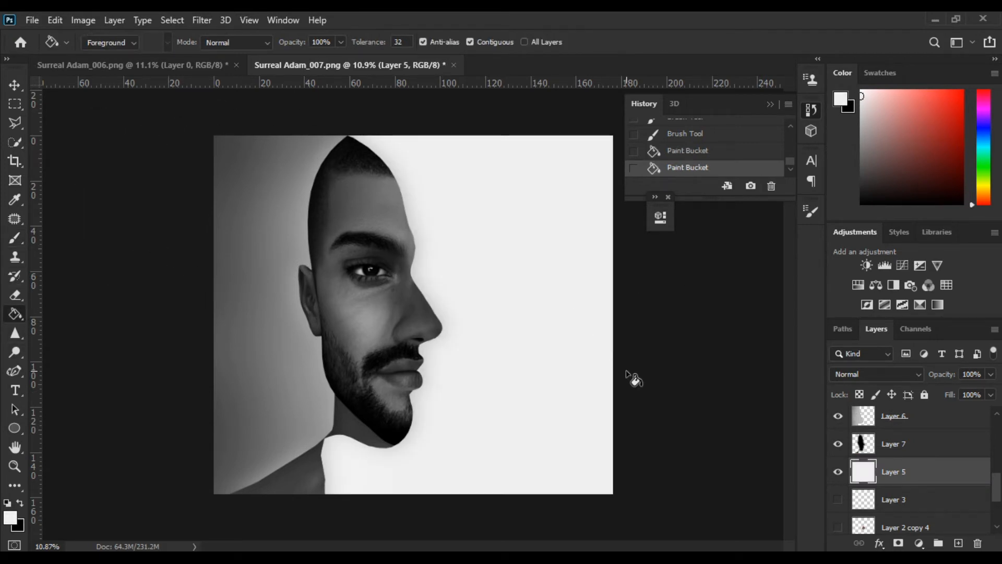
Step: Stamp all visible layers into a new layer above Gradient Map 1
scroll(837, 405, "up", 5)
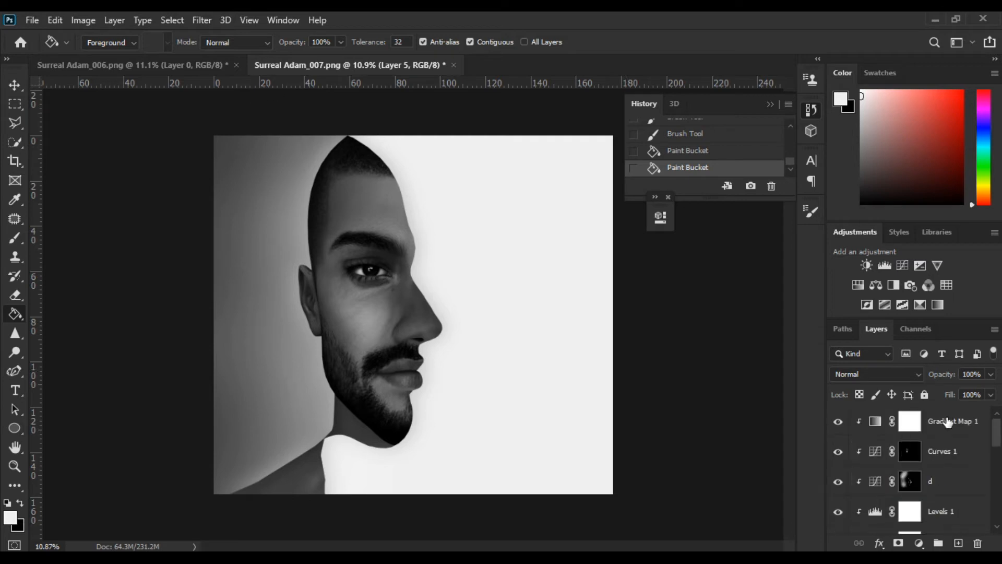
left_click(958, 421)
key("ctrl+alt+shift+e")
Step: Start Liquify on the stamped layer and reshape the upper lip edge with Forward Warp at brush size 104
left_click(202, 20)
left_click(251, 116)
scroll(347, 219, "up", 2)
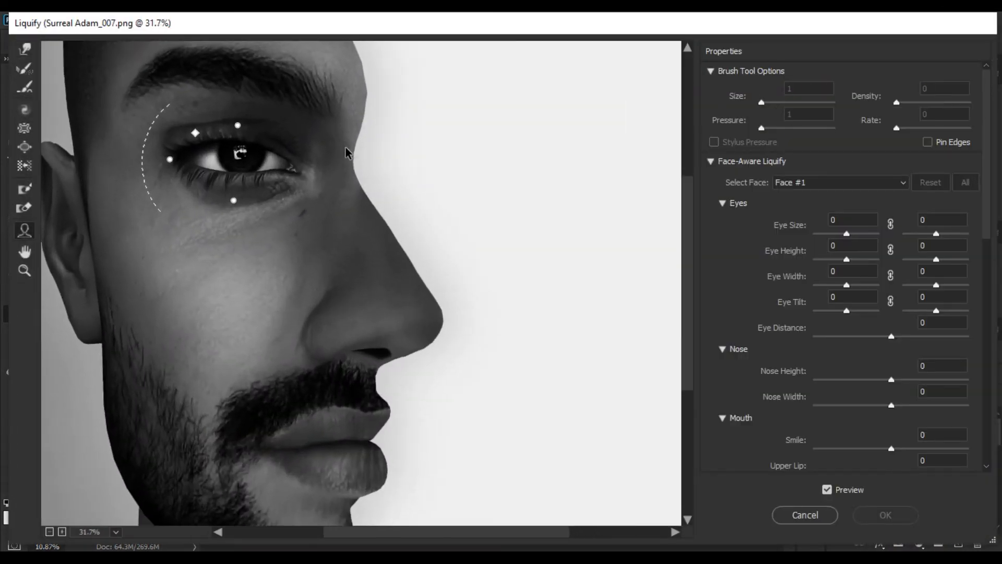
left_click_drag(346, 151, 342, 387)
left_click(24, 49)
scroll(375, 341, "up", 1)
scroll(378, 358, "down", 4)
mouse_move(329, 438)
left_mouse_down()
mouse_move(281, 237)
mouse_move(297, 164)
left_mouse_up()
scroll(338, 433, "up", 1)
left_click_drag(333, 411, 361, 412)
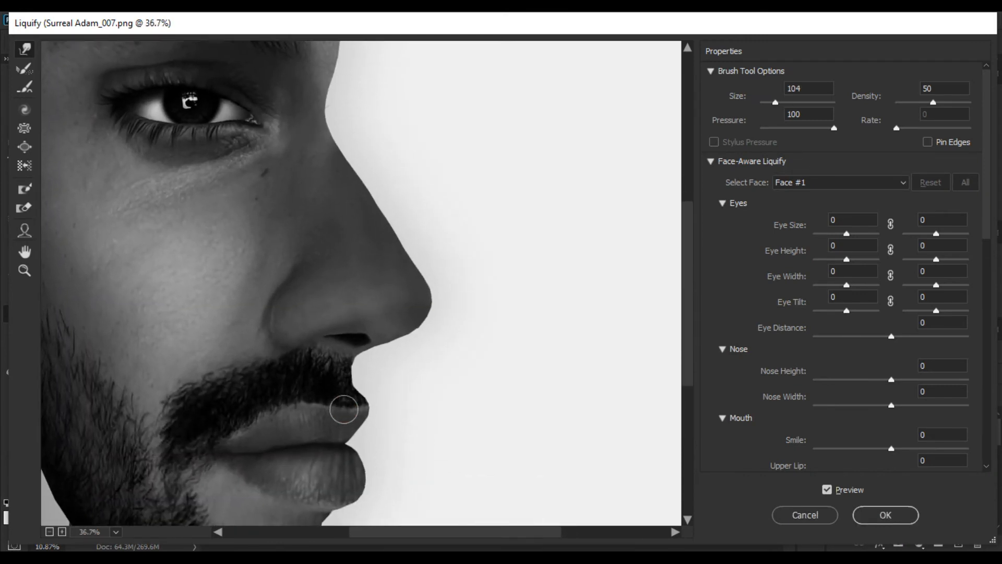
Step: Refine the lip and nose contour with the Forward Warp brush, enlarging it to size 163
scroll(277, 470, "down", 4)
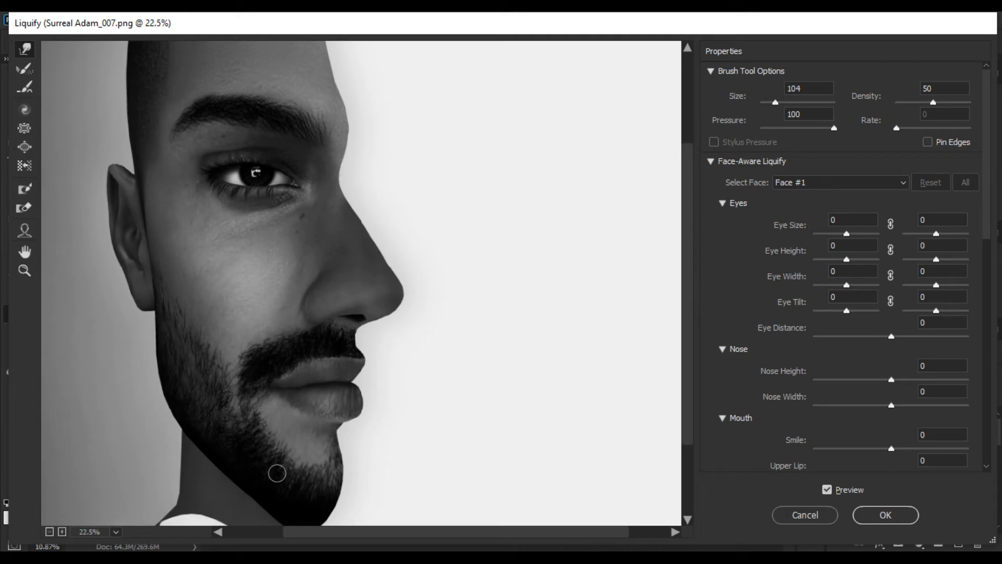
left_click_drag(331, 377, 324, 359)
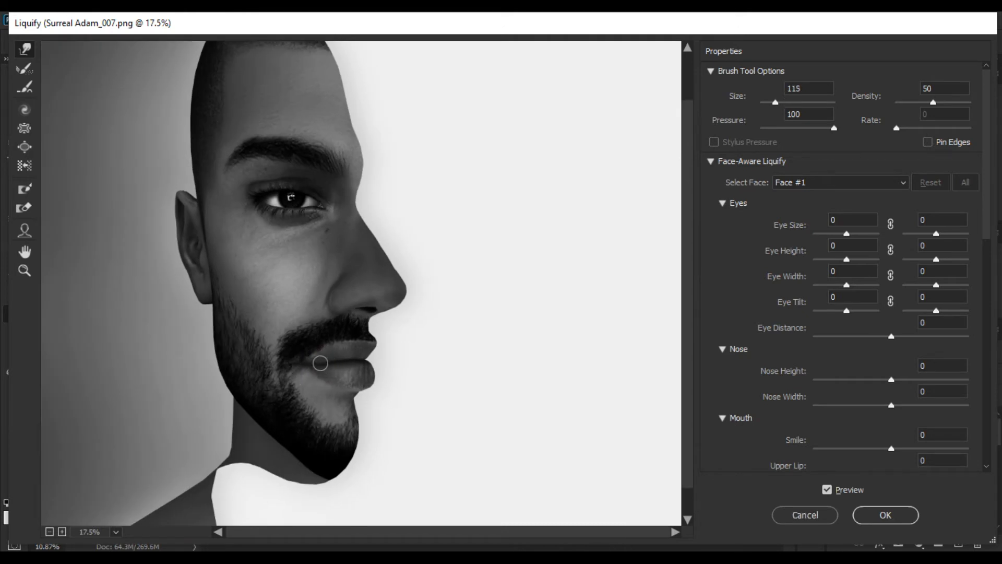
scroll(289, 418, "up", 3)
left_click_drag(371, 364, 409, 348)
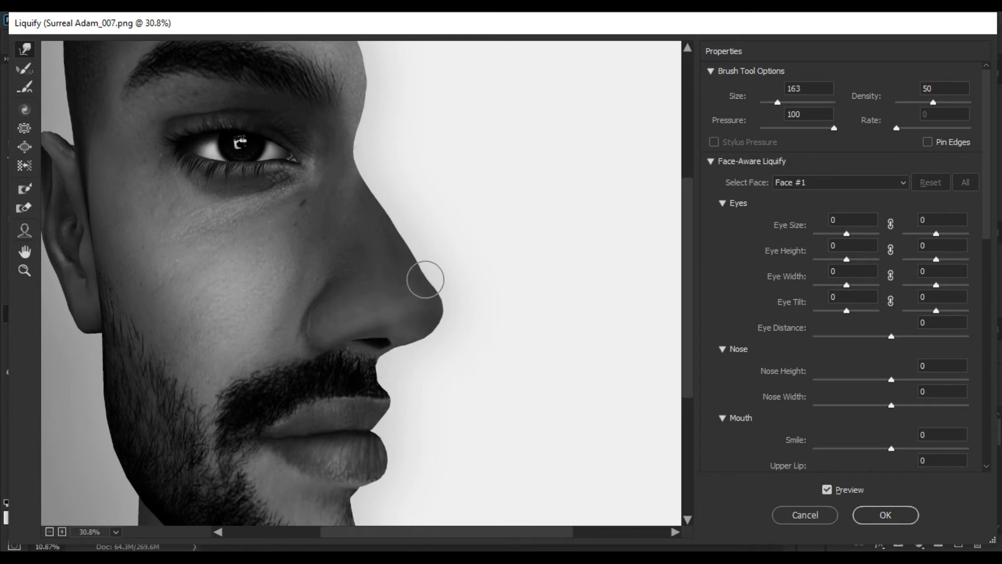
Step: Smooth the curve under the chin and the neck edge with Forward Warp and apply the Liquify filter
scroll(405, 221, "down", 2)
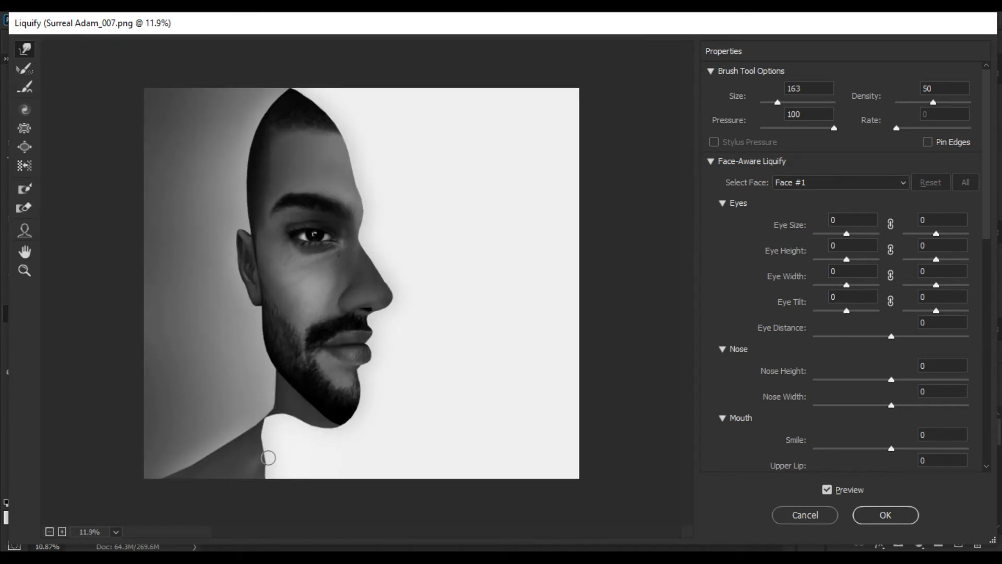
scroll(320, 402, "up", 4)
left_click_drag(355, 463, 391, 329)
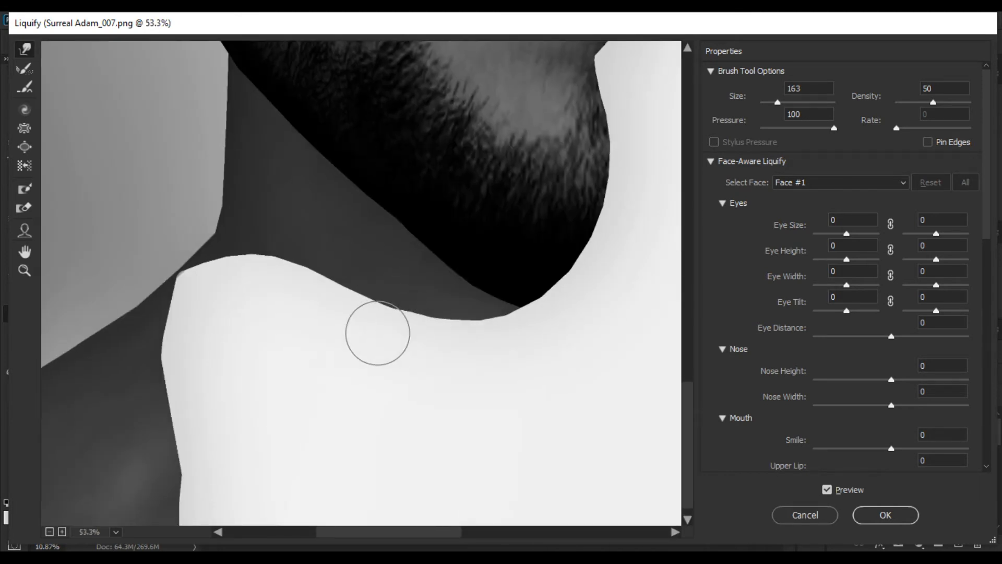
left_click_drag(186, 478, 223, 346)
scroll(214, 352, "down", 5)
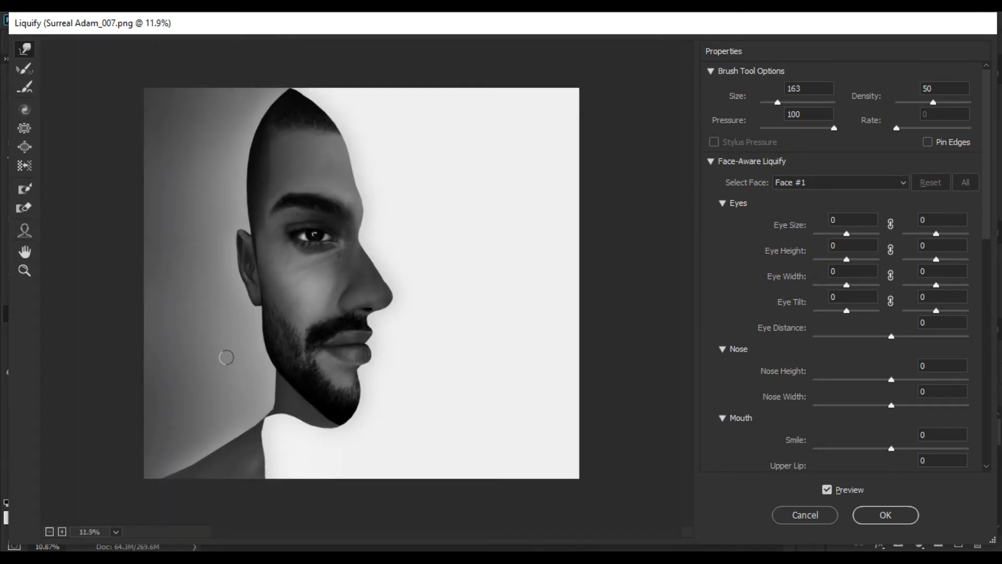
left_click(882, 515)
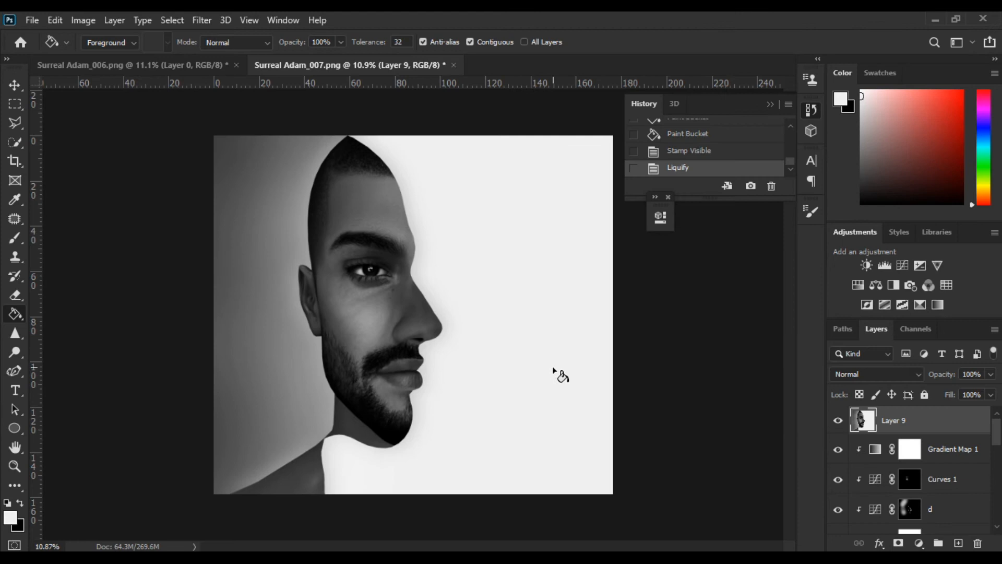
scroll(400, 396, "up", 5)
scroll(400, 395, "down", 5)
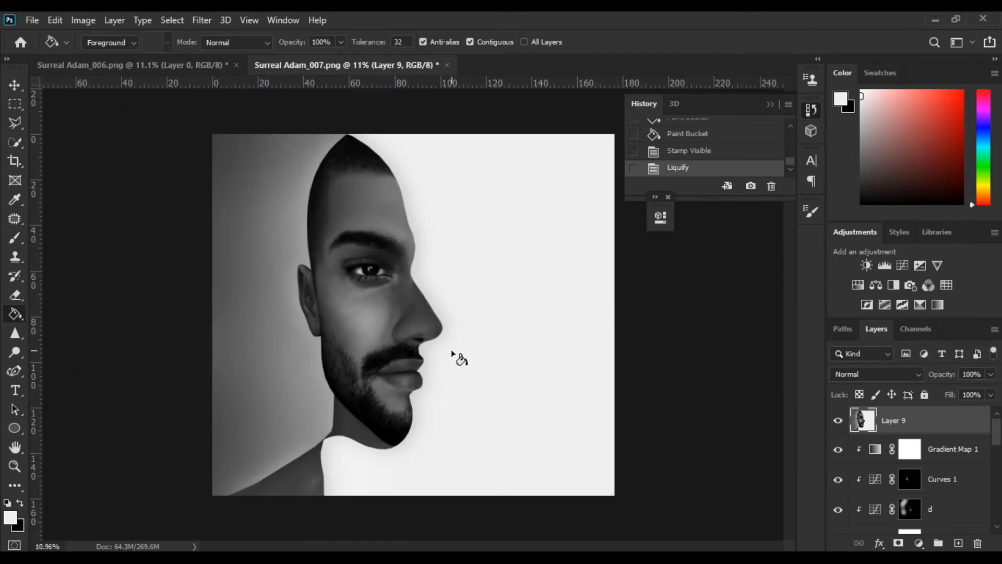
Step: Retouch the skin along the nose bridge on Layer 9 with the Clone Stamp at size 133 and 67% opacity
scroll(450, 354, "up", 3)
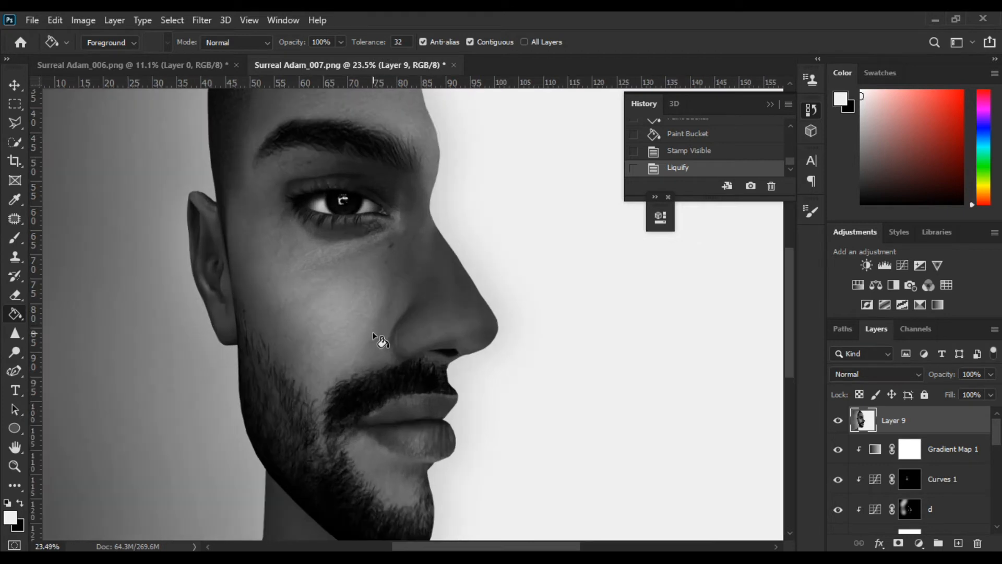
scroll(382, 302, "up", 2)
left_click(15, 256)
scroll(433, 209, "up", 2)
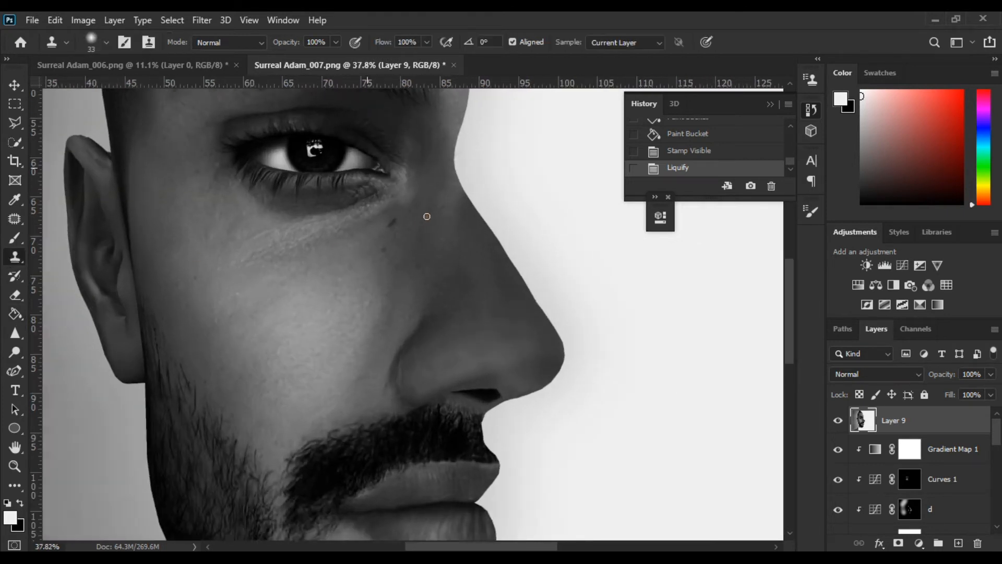
left_click_drag(447, 202, 458, 224)
left_click(452, 203)
left_click(468, 231)
left_click(468, 230)
scroll(398, 292, "down", 5)
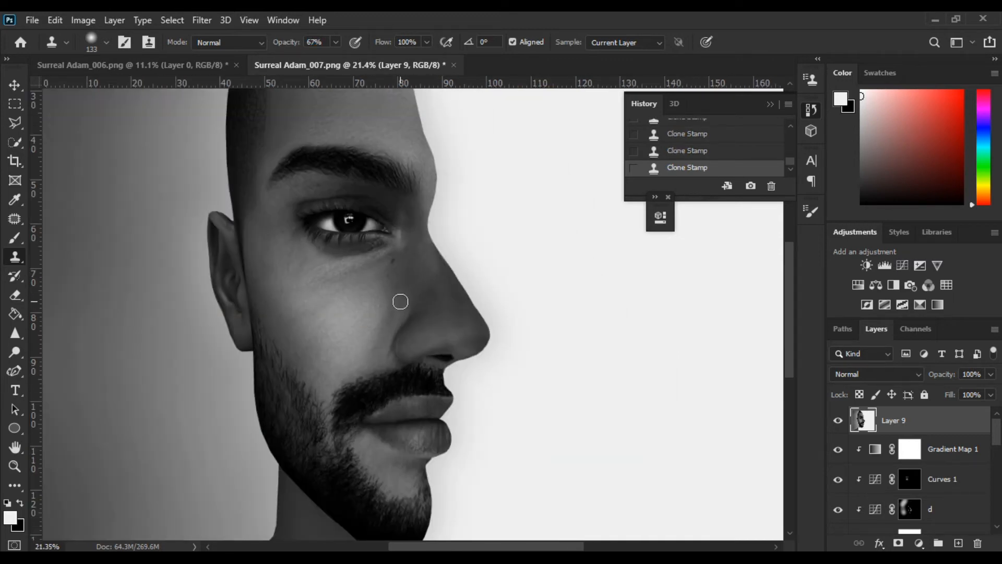
scroll(401, 301, "down", 3)
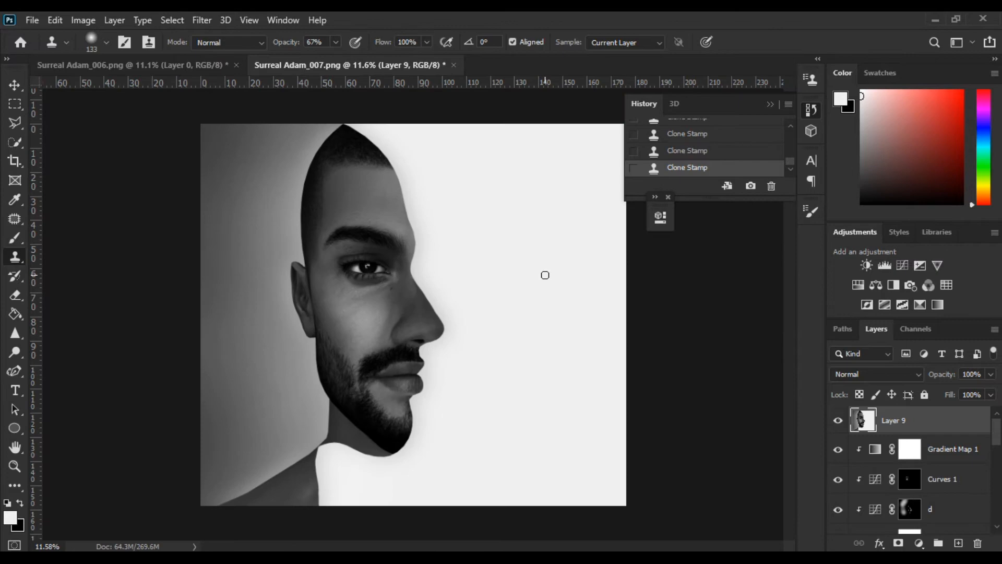
Step: Start Liquify on Layer 9 again and refine the lip contour with Forward Warp at brush size 73
scroll(433, 330, "up", 4)
left_click(202, 19)
left_click(246, 135)
scroll(378, 381, "up", 5)
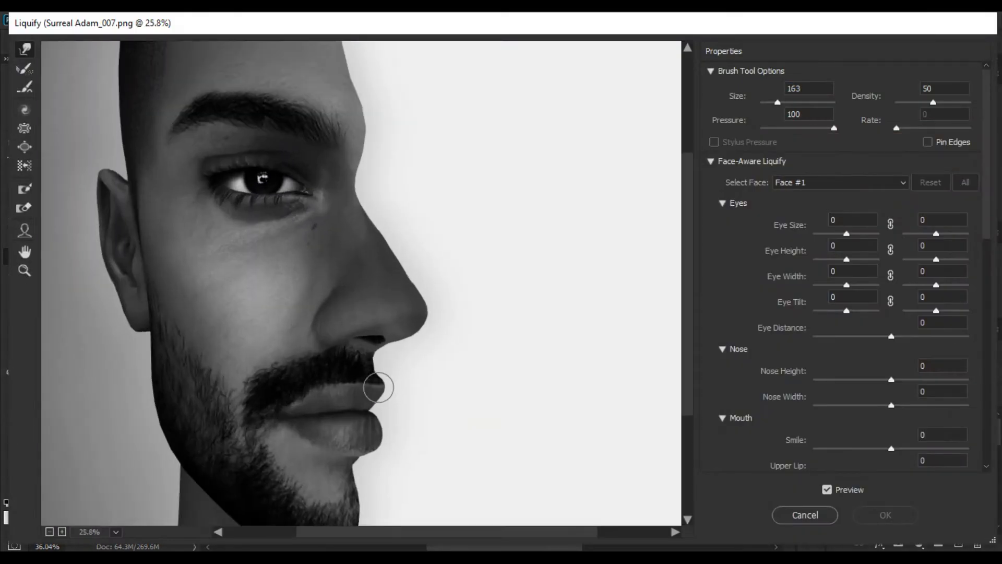
key("space")
mouse_move(403, 412)
left_mouse_down()
mouse_move(347, 271)
mouse_move(284, 273)
mouse_move(324, 270)
mouse_move(340, 257)
left_mouse_up()
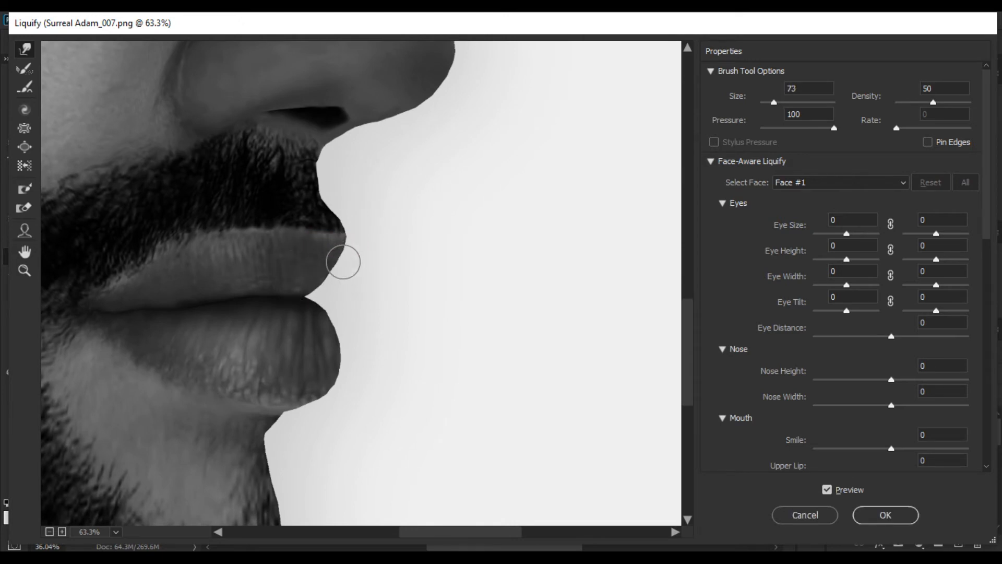
scroll(328, 399, "down", 1)
key("space")
left_click_drag(298, 431, 415, 183)
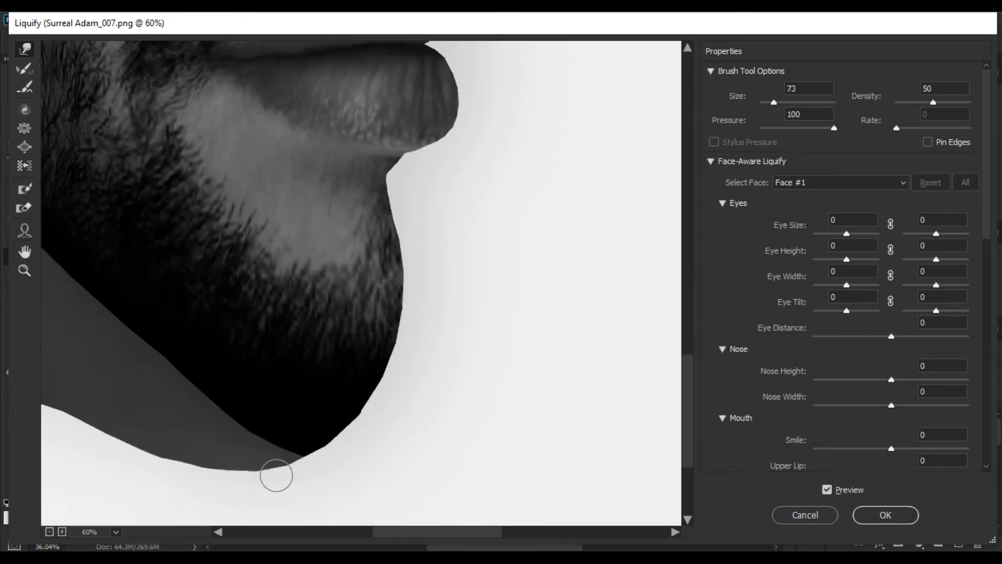
Step: Smooth the chin and neck contour with Forward Warp, reducing the brush to size 40, and apply the Liquify filter
key("space")
left_click_drag(180, 459, 241, 444)
left_click_drag(317, 458, 292, 461)
scroll(255, 405, "down", 4)
key("space")
left_click_drag(148, 385, 259, 284)
scroll(259, 284, "down", 8)
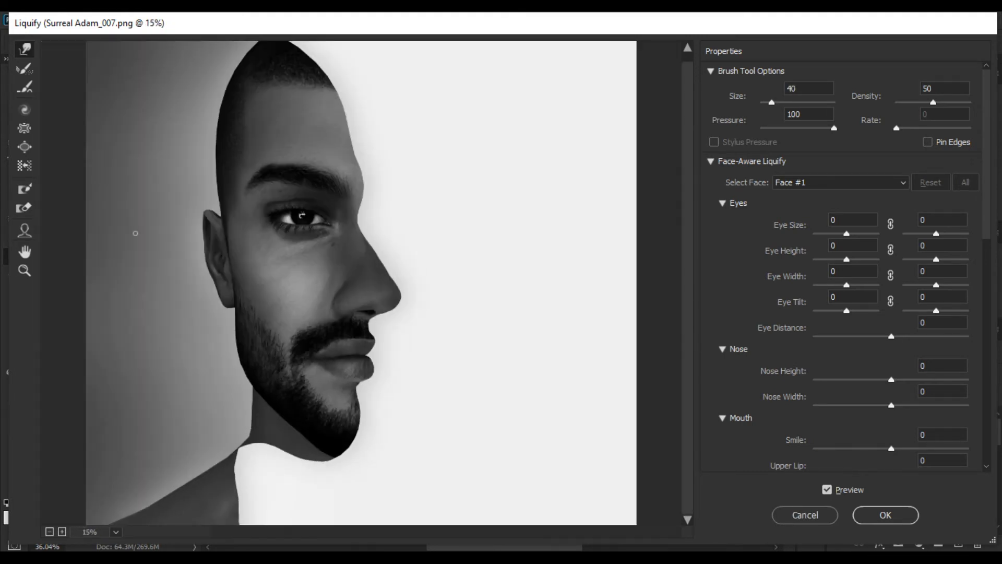
left_click(874, 514)
Step: Retouch the lower edge of the eyebrow with the Clone Stamp at size 48, sampling from the eyebrow hair
scroll(251, 156, "down", 4)
scroll(275, 221, "up", 6)
key("space")
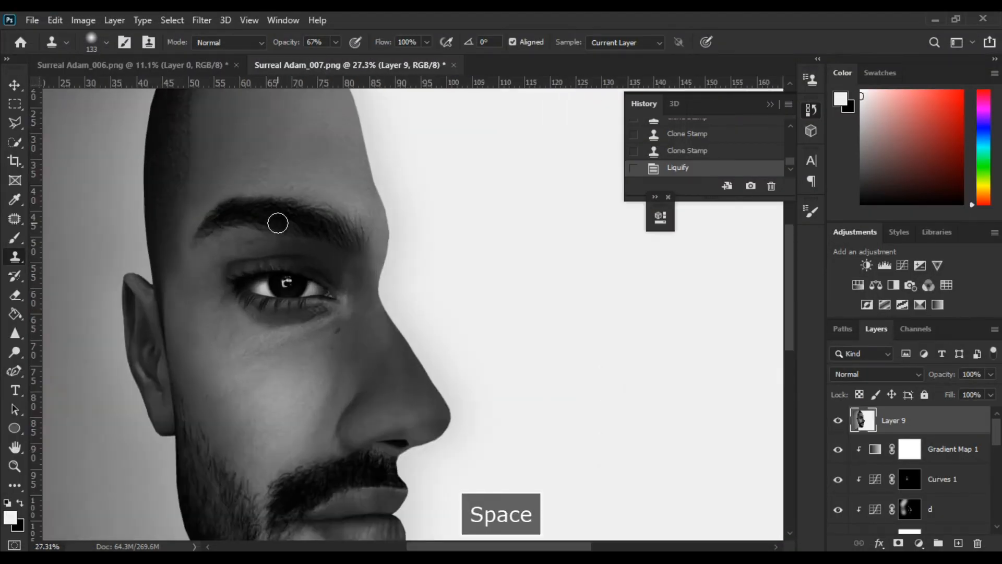
left_click(273, 223, "alt")
left_click(307, 227)
left_click_drag(309, 228, 294, 228)
left_click(318, 242)
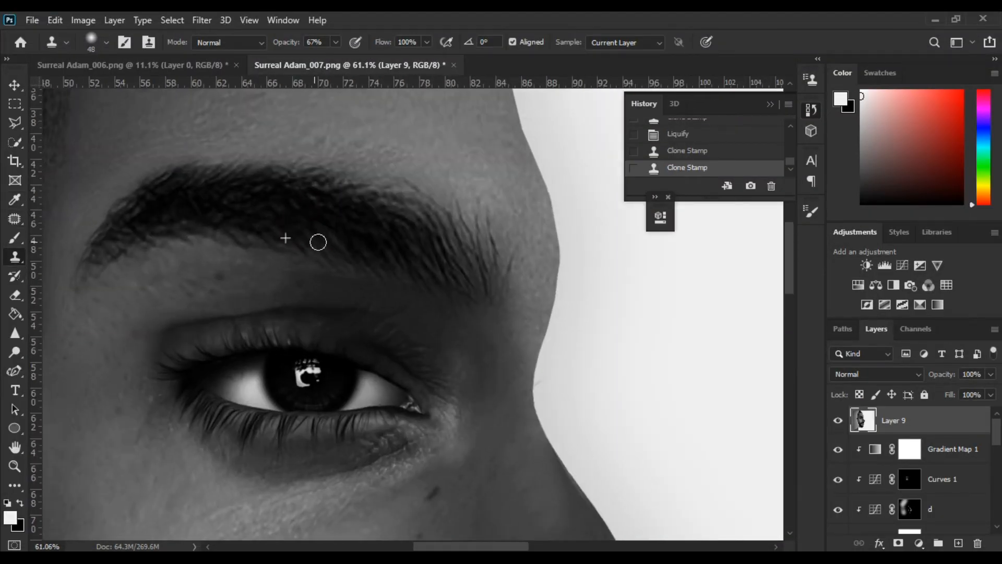
scroll(334, 252, "down", 5)
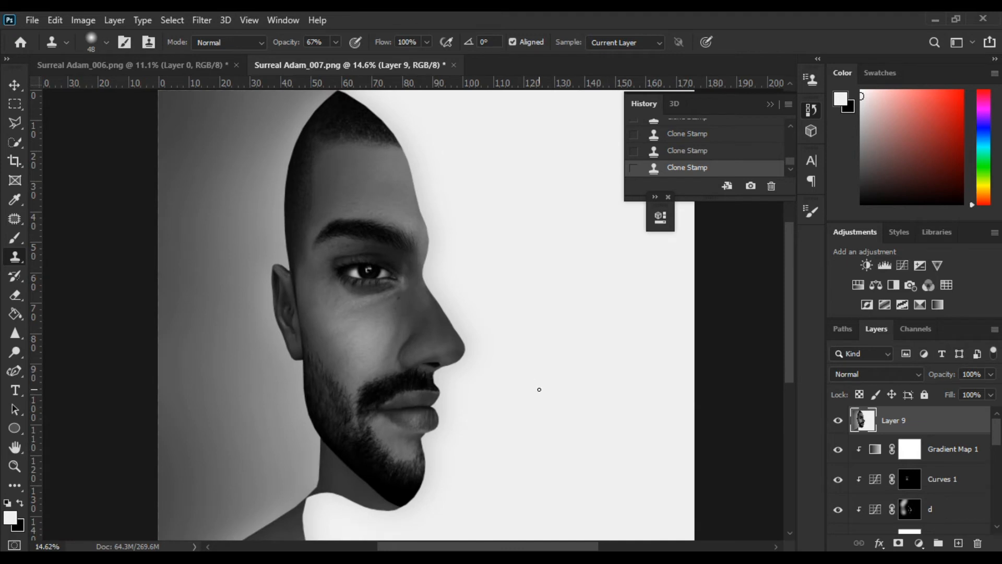
Step: Add a new layer above Layer 9, pick the 868 px brush from Swain - PHTT Hair Brushes and reduce it to 137 px
left_click(958, 543)
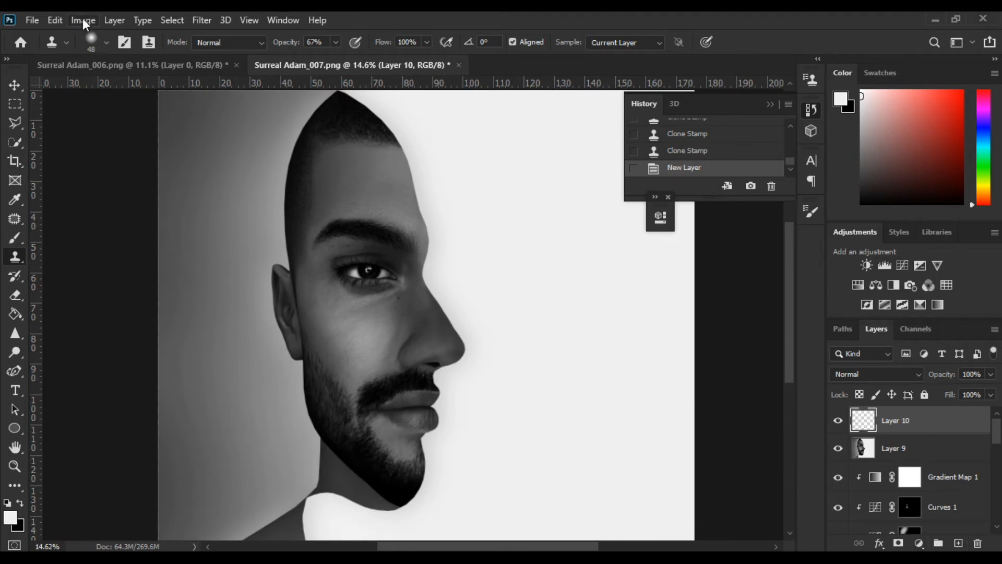
left_click(98, 46)
key("b")
left_click_drag(699, 261, 699, 414)
left_click(28, 280)
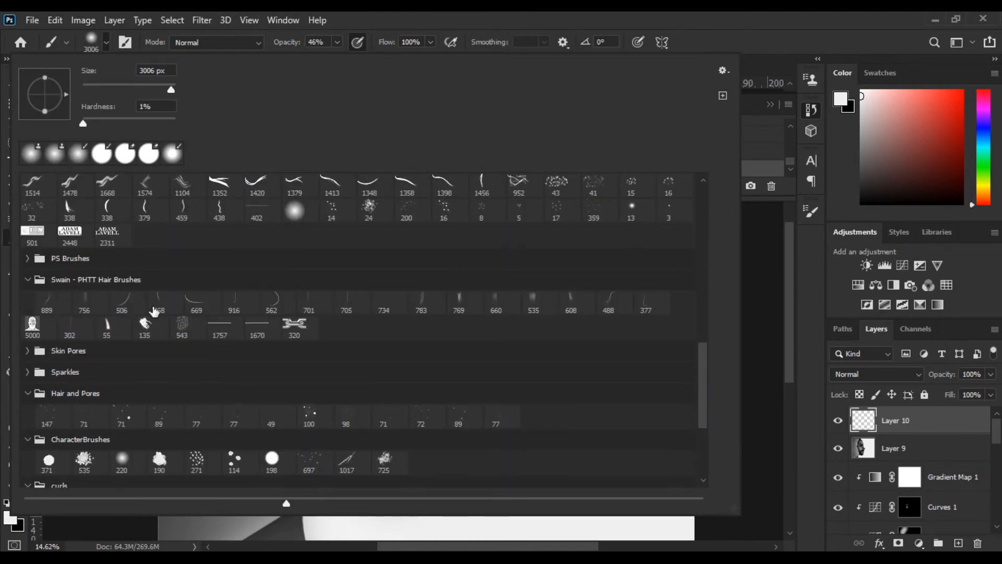
left_click(159, 303)
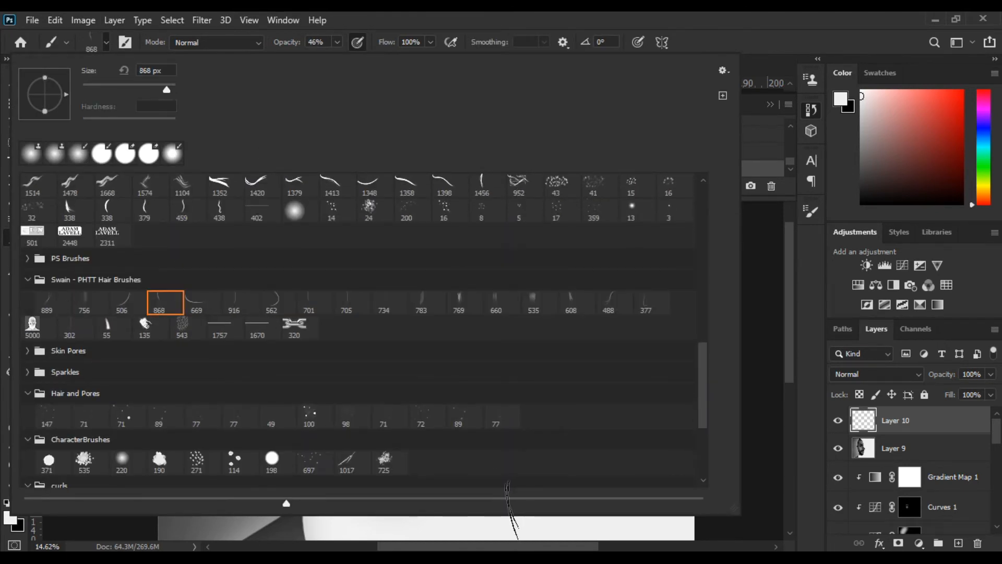
left_click(930, 430)
left_click_drag(377, 282, 187, 282)
left_click(345, 427)
scroll(338, 370, "up", 8)
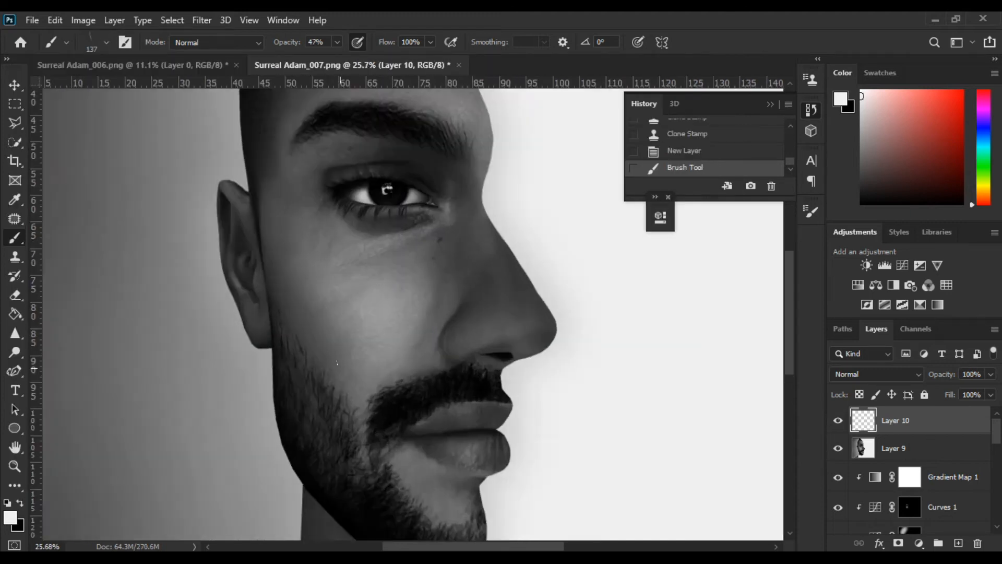
Step: Widen the hair brush spacing, set its angle jitter control to Direction, and set scatter to 113% with a count of 2
left_click(811, 211)
left_click_drag(644, 412, 694, 408)
left_click(572, 225)
left_click(714, 331)
left_click(696, 431)
left_click(561, 240)
left_click_drag(639, 203, 656, 203)
left_click(649, 254)
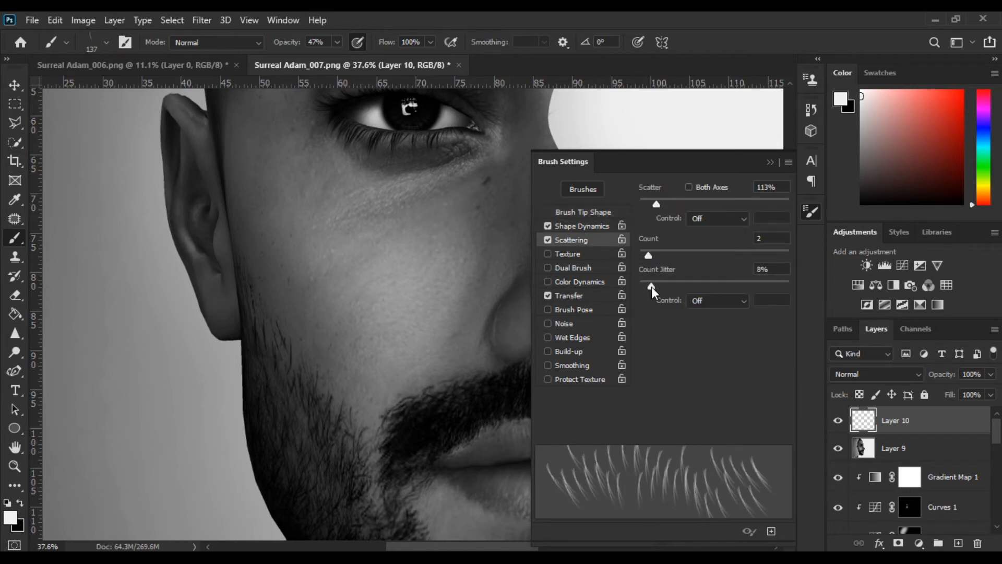
Step: Set the hair brush to 65% spacing, 131 px size and 12% size jitter, leaving Texture off
left_click(577, 212)
left_click_drag(695, 410, 687, 410)
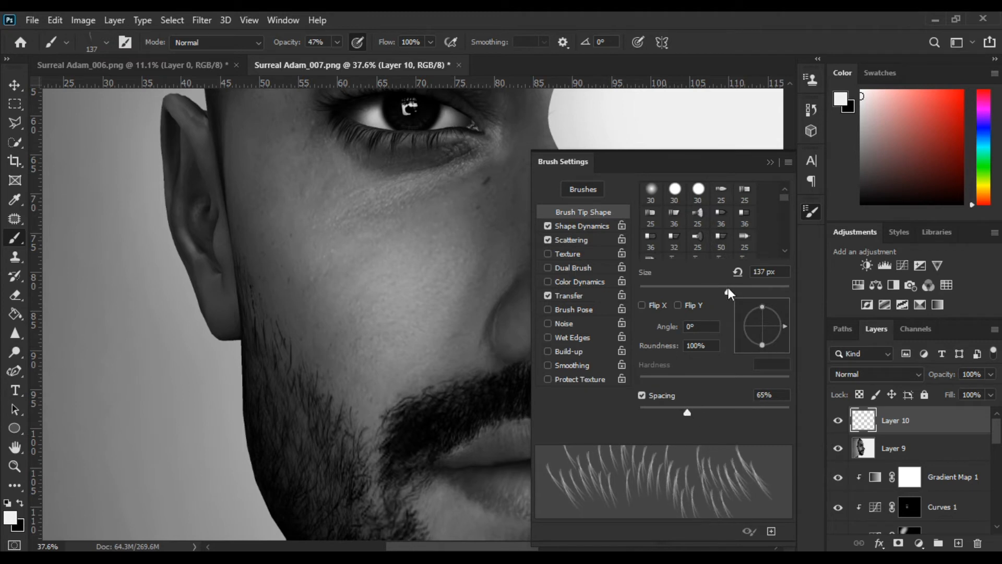
left_click(574, 231)
left_click_drag(653, 204, 657, 203)
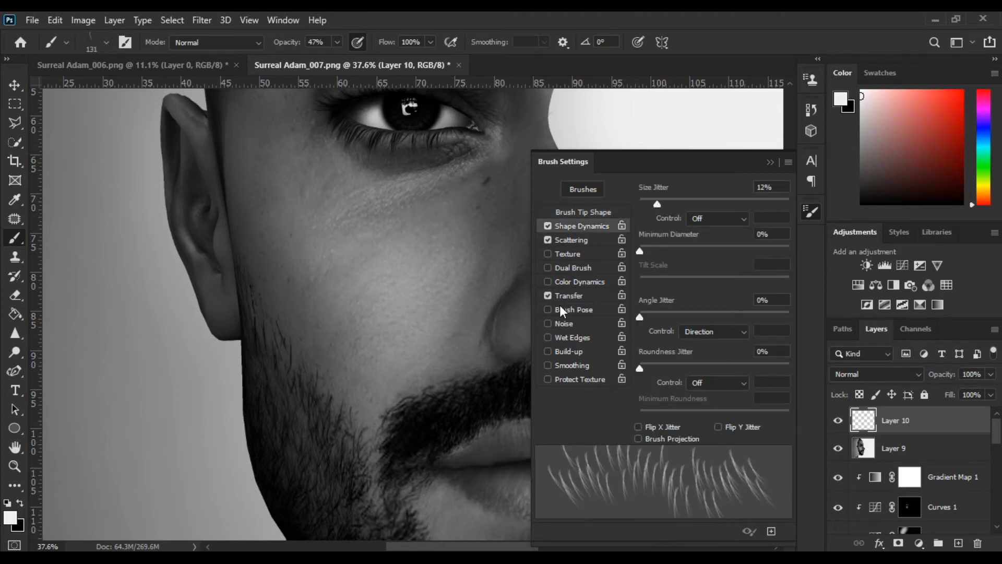
left_click(569, 254)
left_click(549, 254)
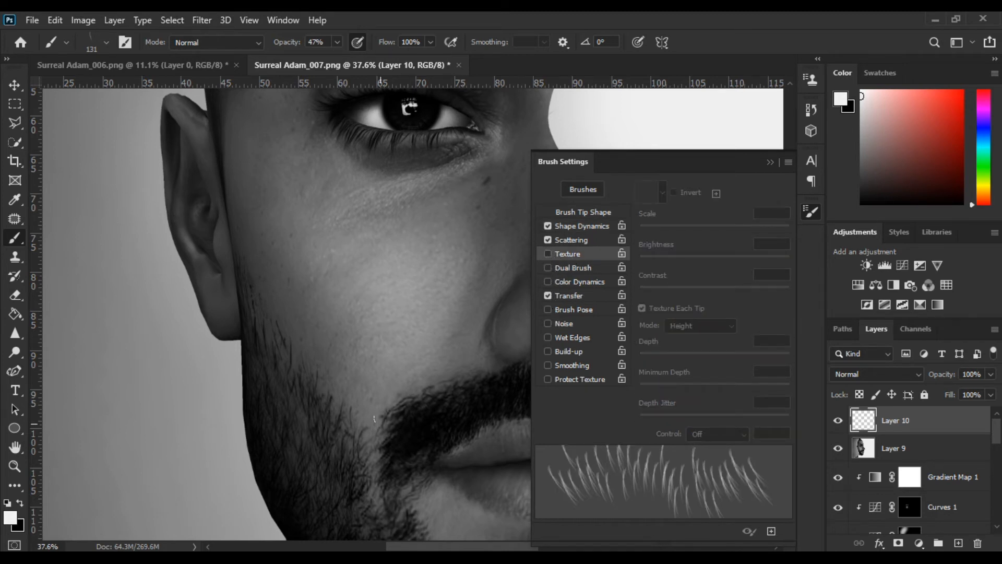
Step: Sample black from the moustache, try the hair brush at 168 px on the cheek, and undo the test strokes
left_click(485, 394, "alt")
left_click(770, 161)
right_click(315, 432, "alt")
mouse_move(376, 276)
left_mouse_down()
mouse_move(365, 331)
mouse_move(348, 224)
mouse_move(423, 230)
left_mouse_up()
key("ctrl+backslash")
key("ctrl+z")
key("ctrl+z")
key("ctrl+z")
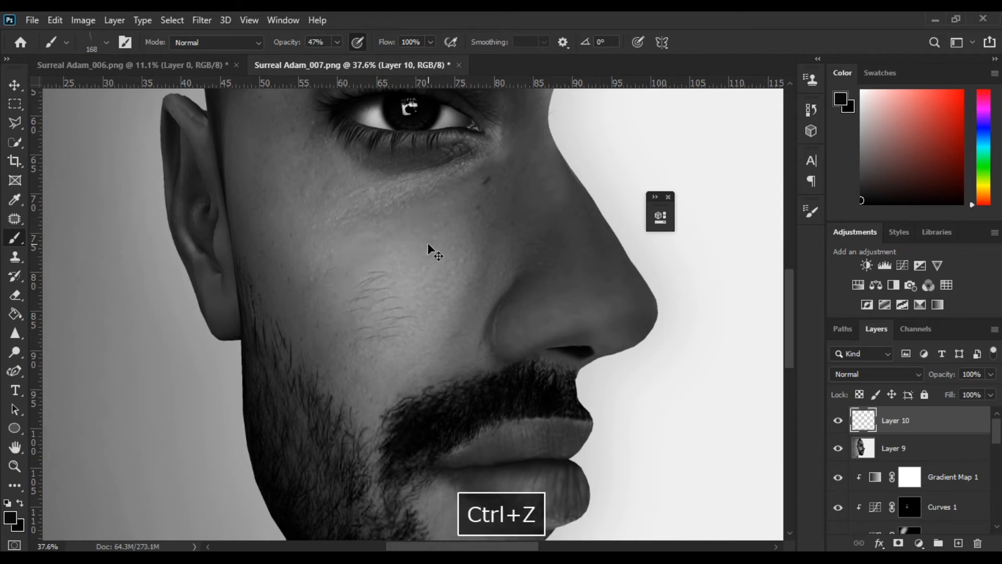
Step: Set the hair brush tip angle to 91° and undo the test strokes made on the cheek
key("F5")
left_click(580, 226)
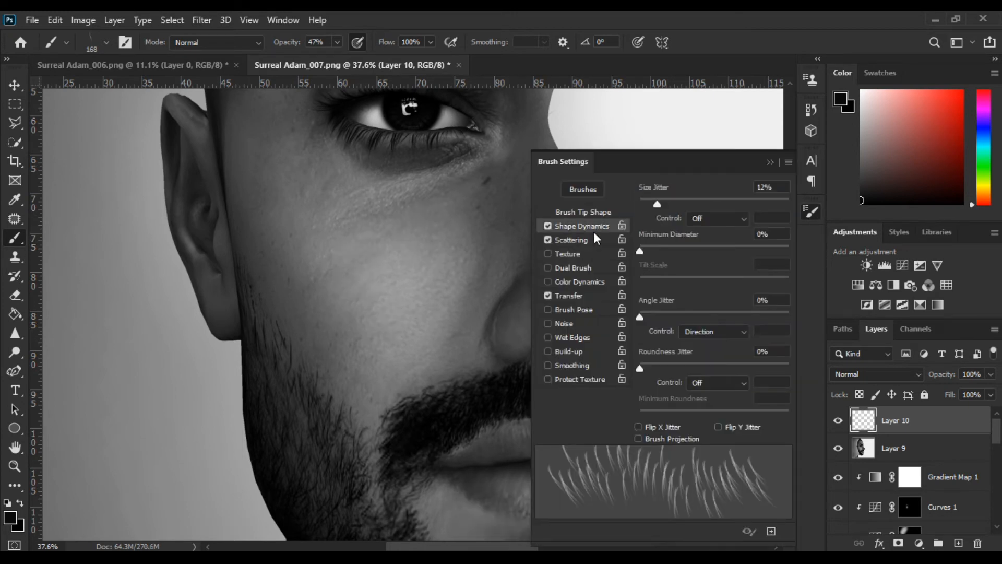
left_click(583, 212)
left_click_drag(786, 328, 762, 272)
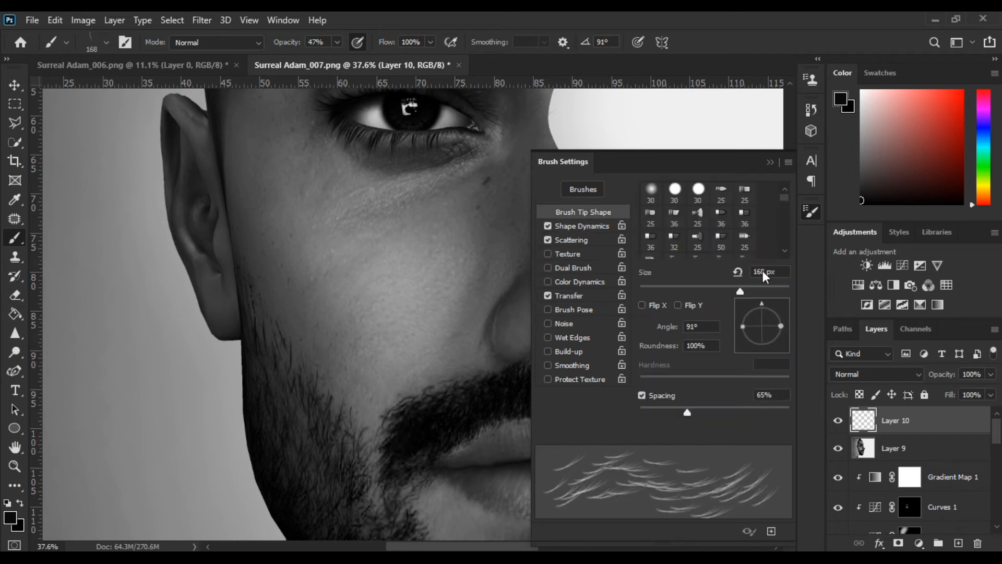
left_click_drag(369, 360, 367, 297)
key("ctrl+z")
key("ctrl+z")
left_click(811, 211)
Step: Reduce the hair brush to 78 px for painting on the beard along the jaw
key("space")
left_click_drag(415, 323, 447, 198)
left_click_drag(371, 305, 359, 305)
key("space")
left_click_drag(424, 500, 410, 383)
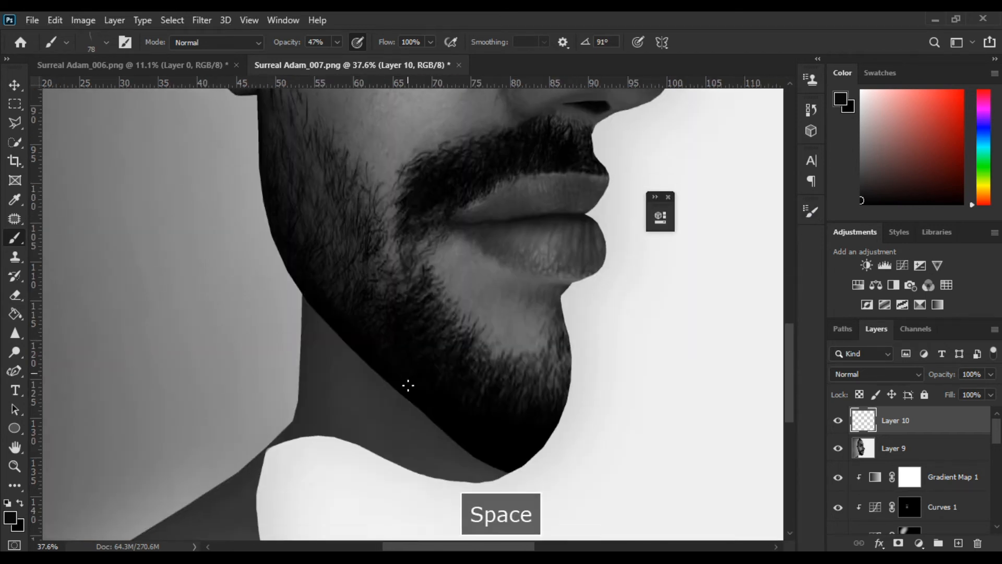
Step: Enable Color Dynamics with 100% foreground/background jitter, reset the colors to black and white, and undo the test stroke
left_click(811, 211)
left_click(569, 283)
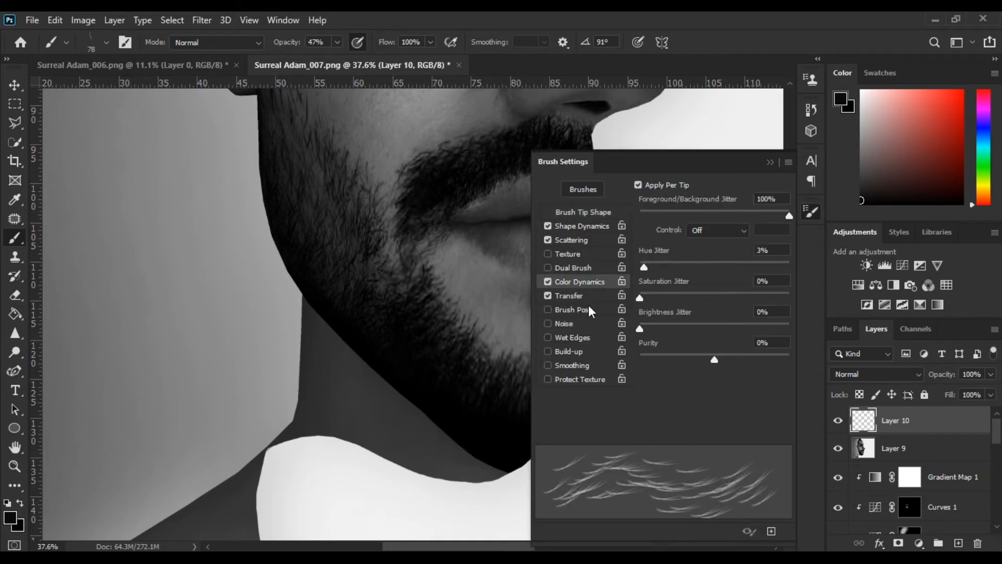
left_click(548, 281)
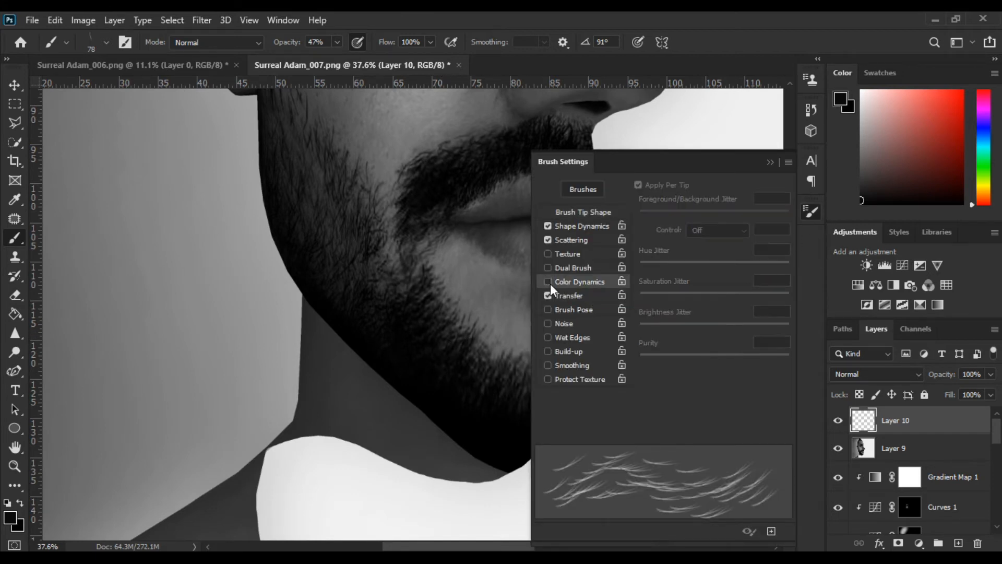
left_click(6, 502)
left_click(547, 281)
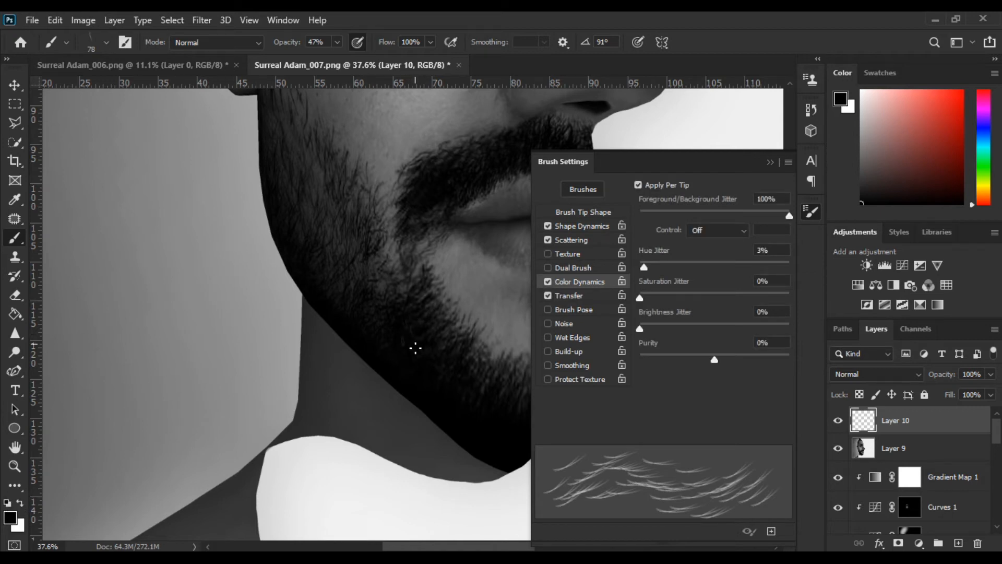
key("ctrl+z")
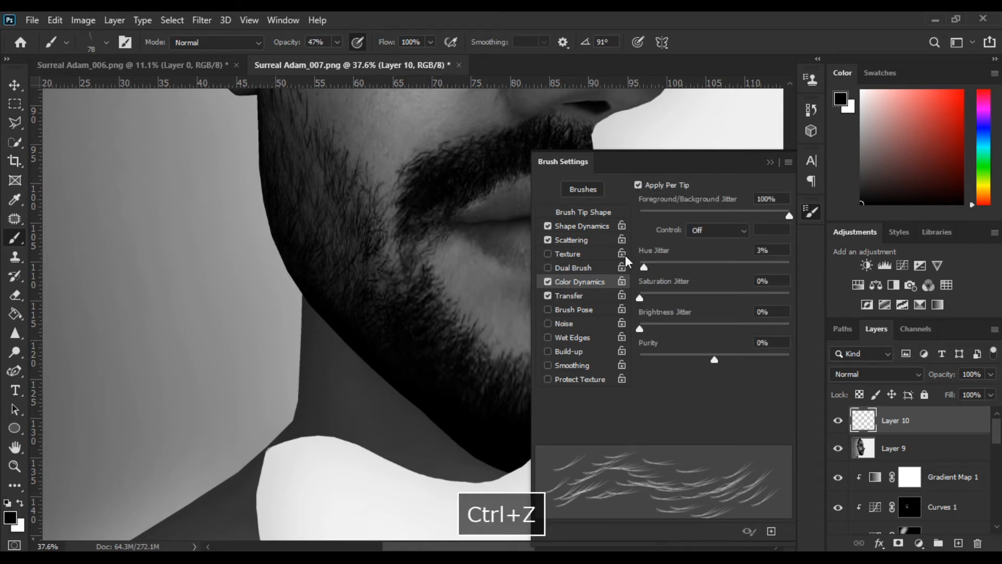
Step: Set the hair brush scatter to 176% and reduce the count to 1
left_click(574, 238)
left_click_drag(656, 204, 666, 203)
left_click_drag(649, 251, 643, 255)
left_click(577, 213)
left_click(575, 227)
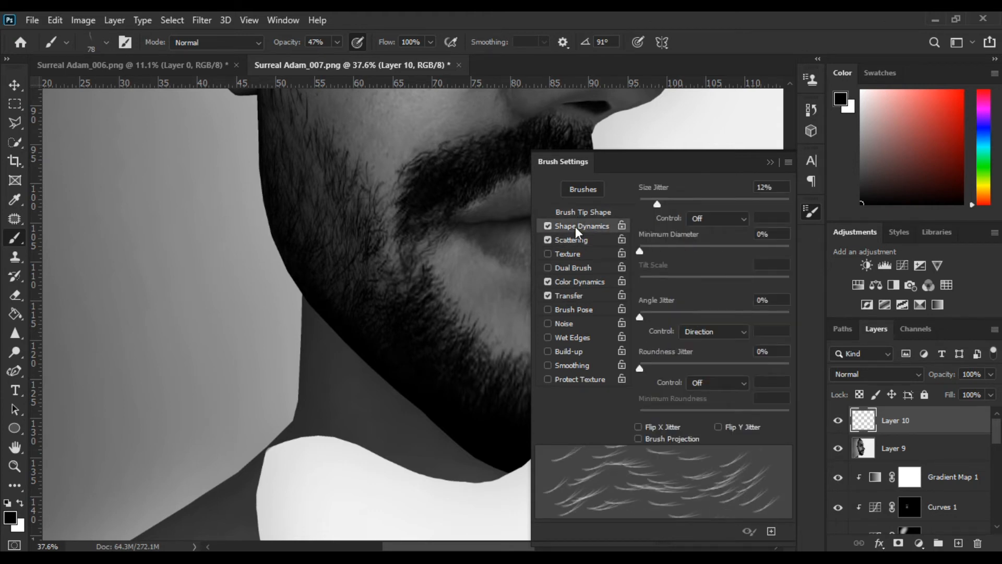
left_click(574, 238)
left_click_drag(652, 254, 642, 255)
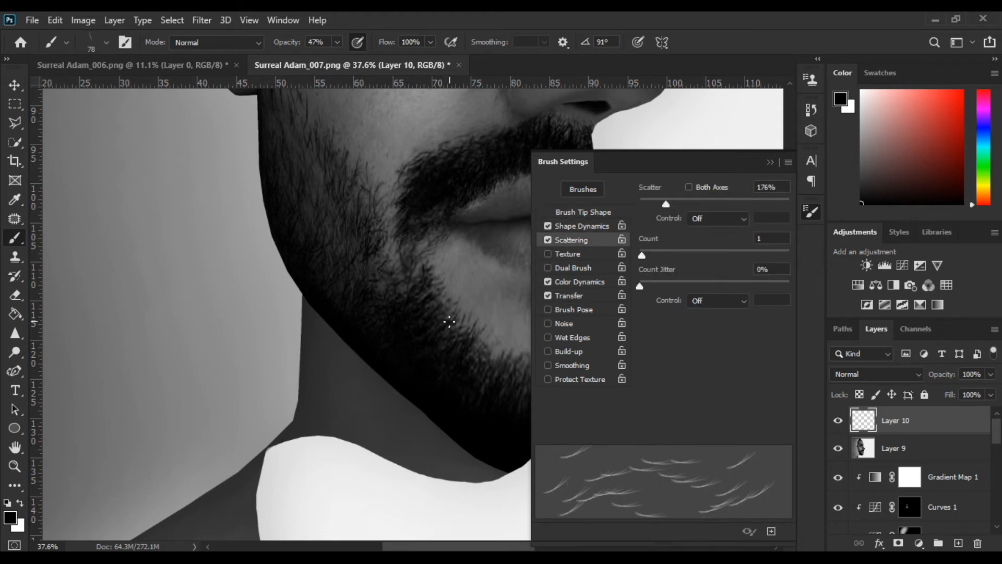
Step: Paint fine light and dark hairs over the beard on the chin and lower jaw
left_click_drag(474, 435, 434, 350)
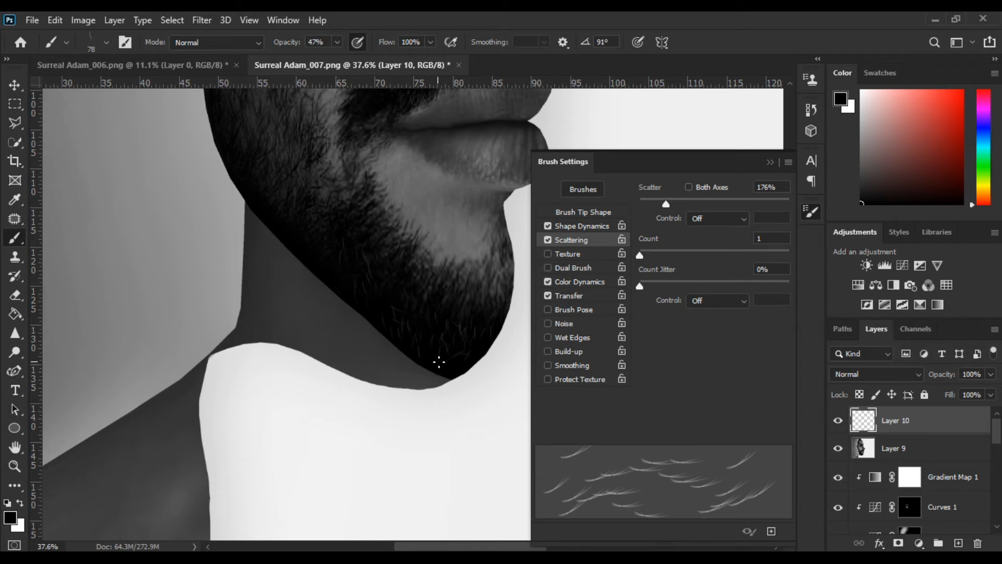
scroll(390, 267, "down", 5)
scroll(370, 269, "up", 3)
scroll(372, 282, "up", 3)
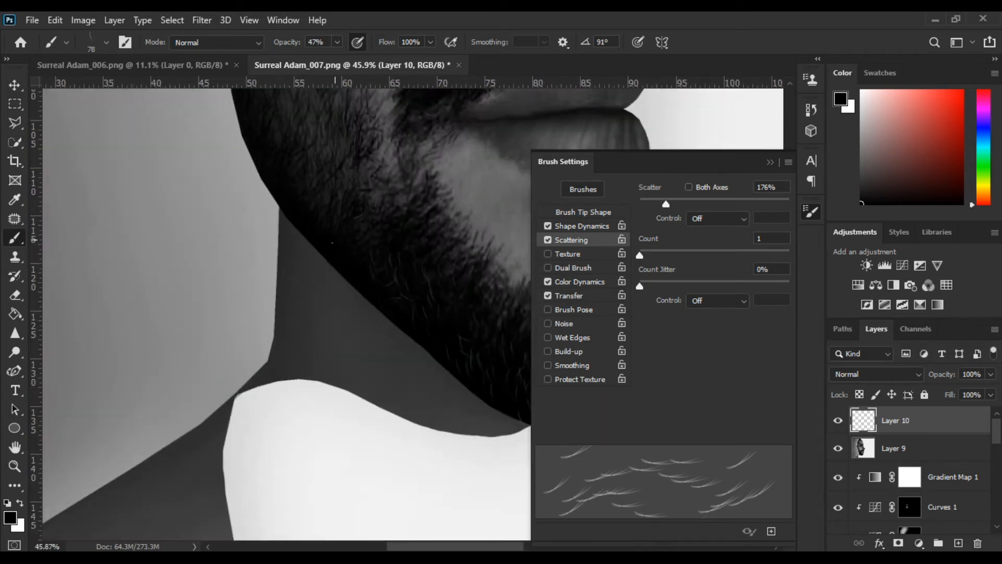
left_click_drag(424, 282, 365, 240)
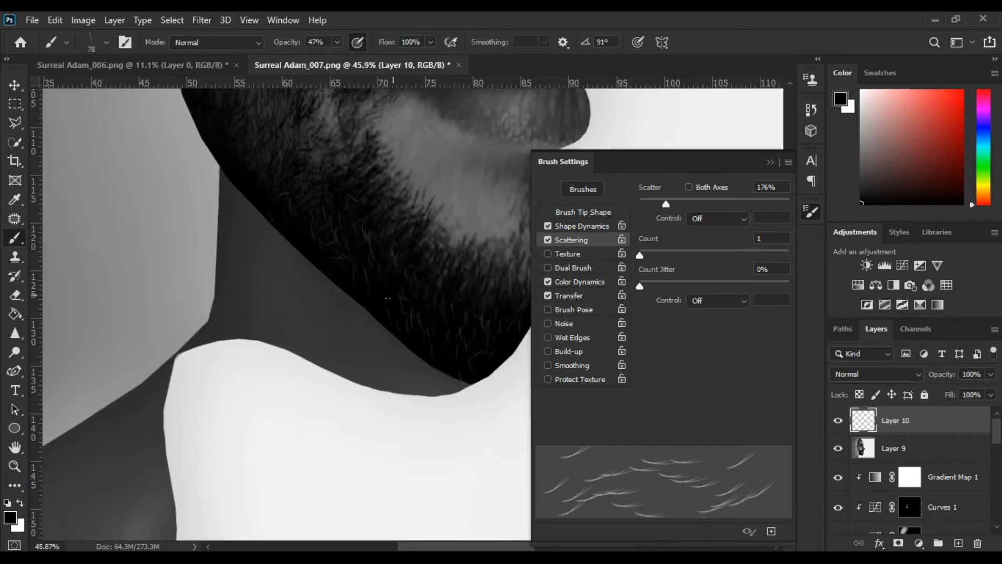
left_click_drag(454, 327, 360, 278)
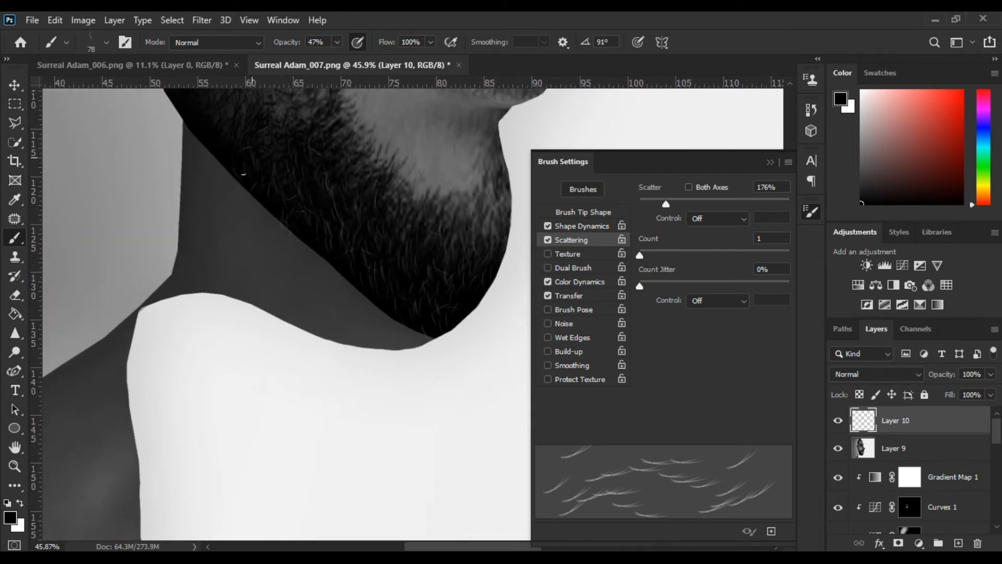
Step: Paint fine hairs along the jawline and over the side beard below the ear
left_click_drag(253, 158, 275, 231)
left_click_drag(221, 167, 253, 230)
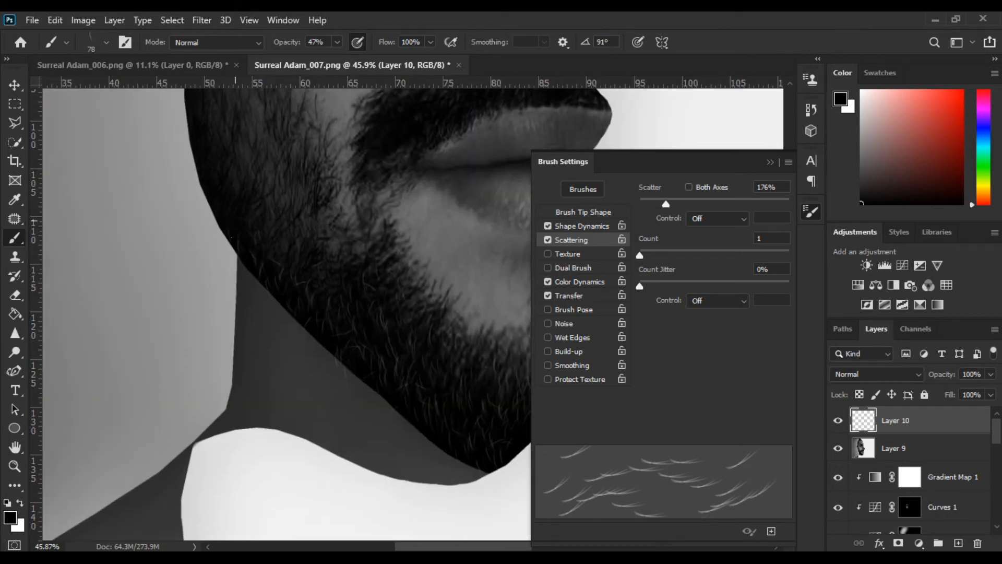
left_click_drag(431, 369, 351, 302)
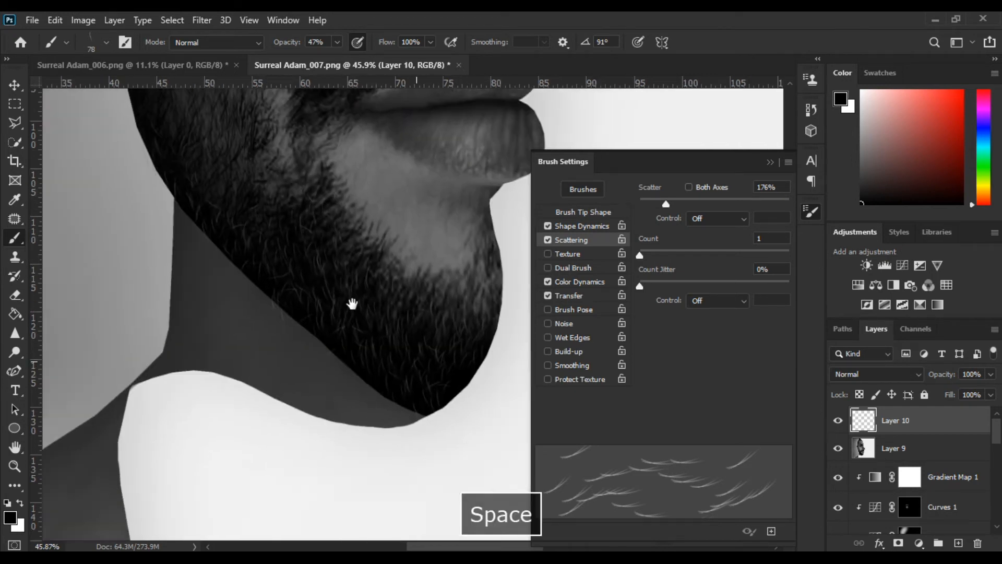
scroll(442, 242, "down", 10)
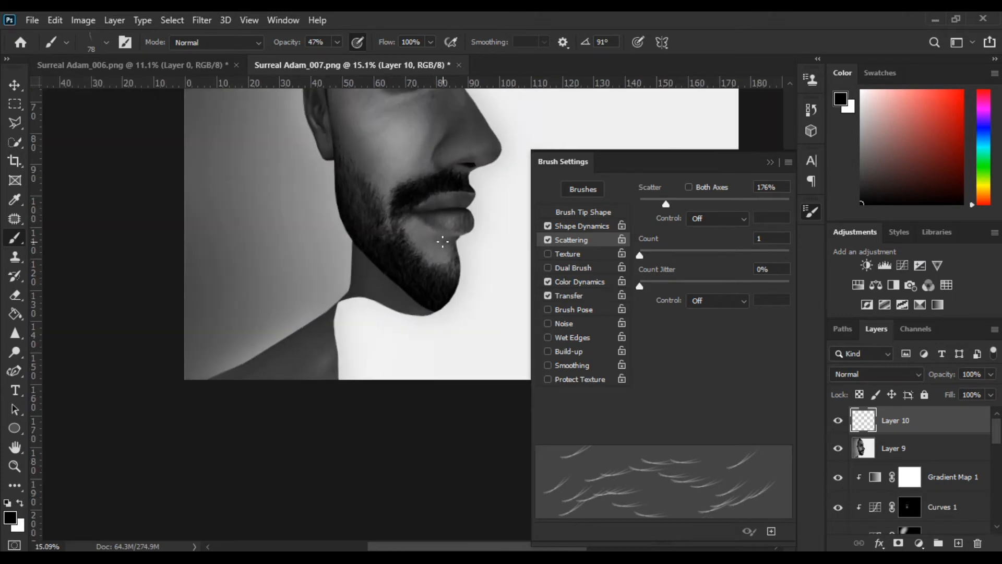
scroll(387, 354, "up", 10)
left_click_drag(322, 439, 311, 388)
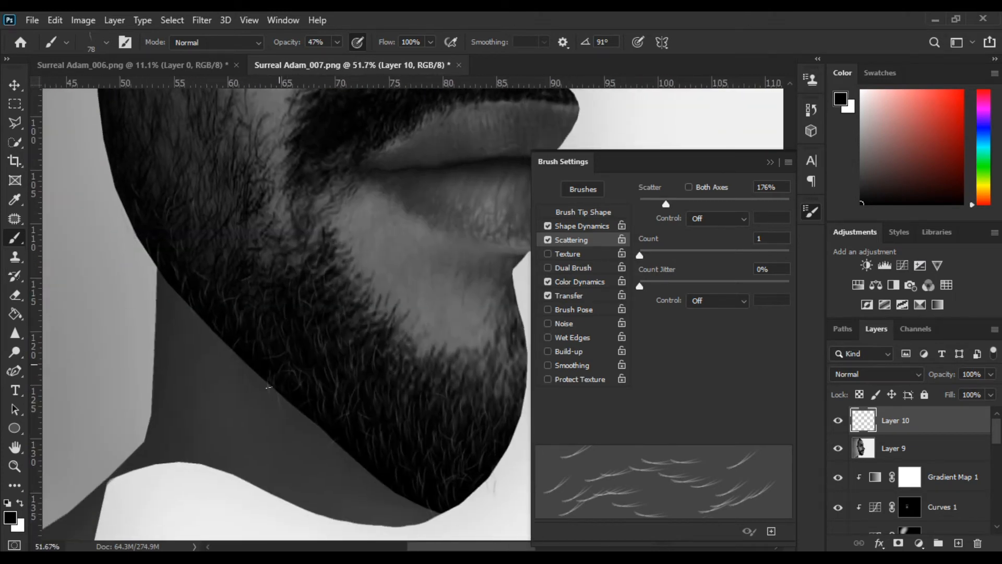
left_click_drag(149, 208, 251, 344)
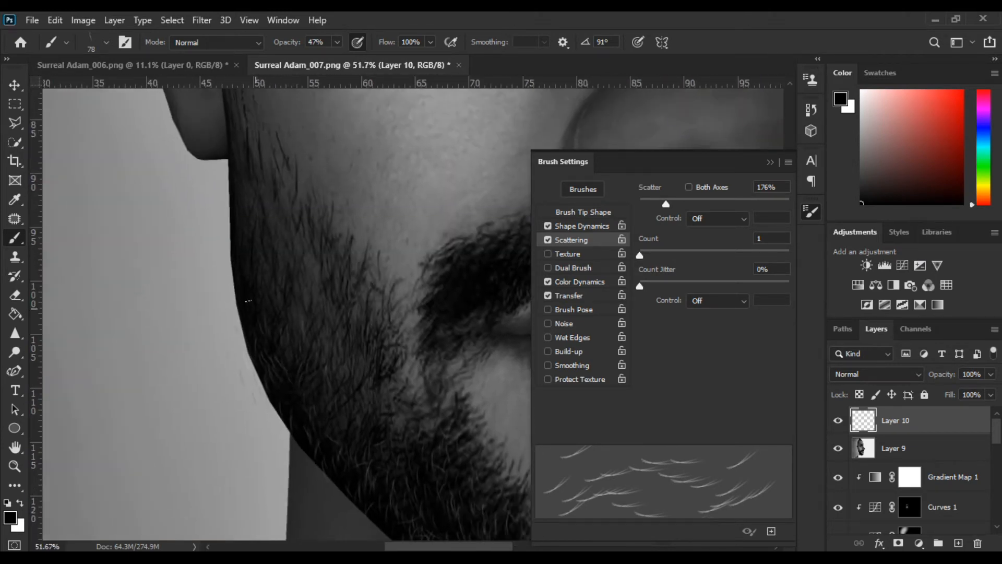
left_click_drag(407, 393, 291, 427)
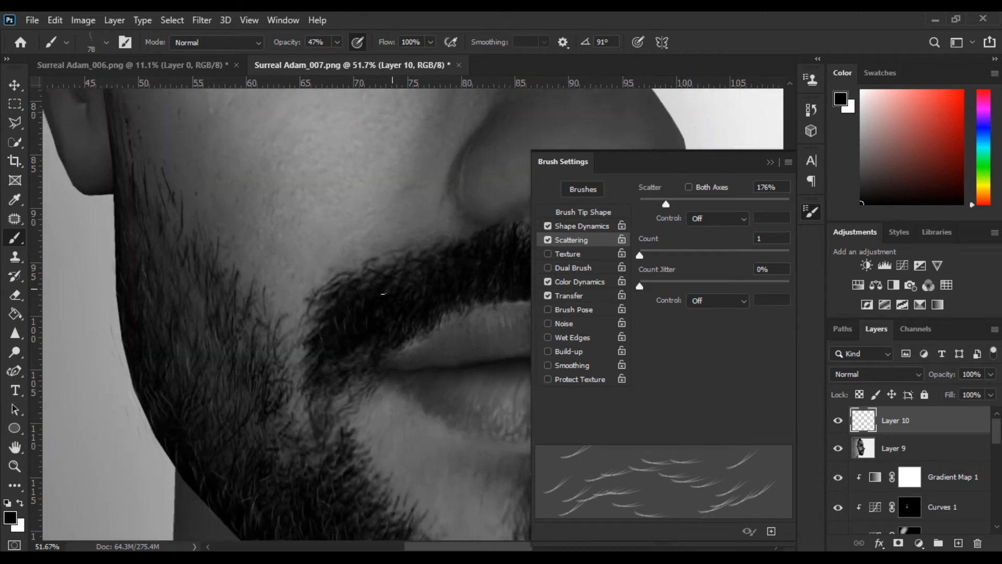
Step: Paint fine hairs over the mustache and the chin beard below the lips
left_click_drag(376, 310, 300, 349)
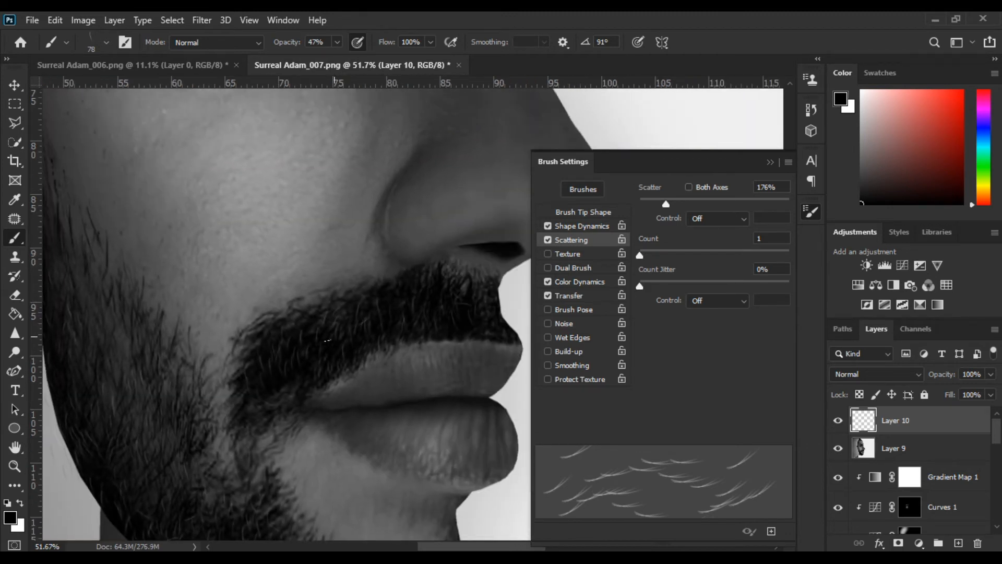
left_click_drag(249, 453, 251, 303)
left_click(343, 487)
left_click(428, 484)
left_click(377, 484)
left_click_drag(397, 501, 405, 380)
left_click(442, 433)
left_click(399, 467)
left_click(326, 444)
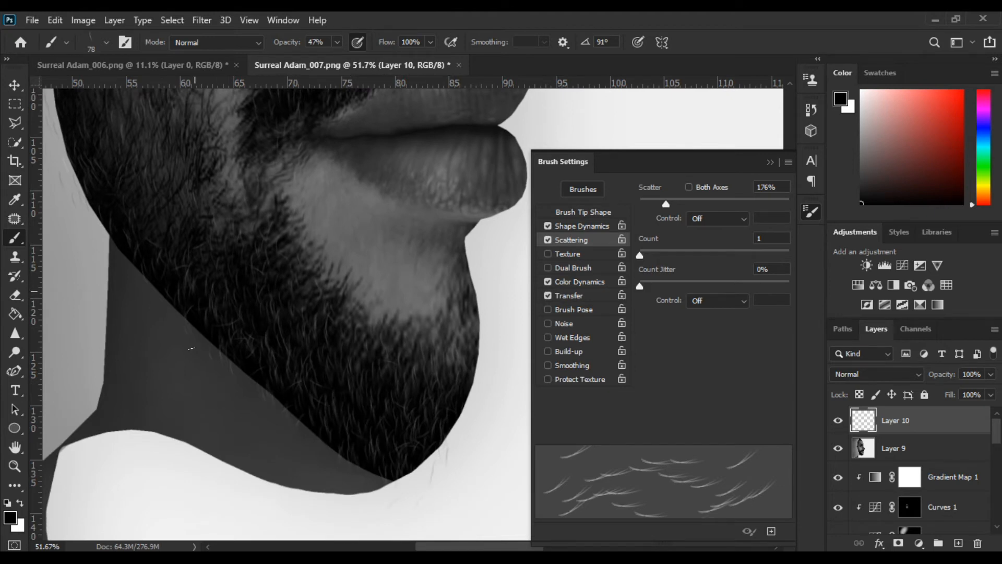
Step: Add more fine hairs along the jaw edge and up the sideburn beside the earlobe
left_click_drag(120, 208, 210, 313)
left_click_drag(157, 294, 196, 348)
left_click(270, 411)
left_click_drag(347, 397, 292, 274)
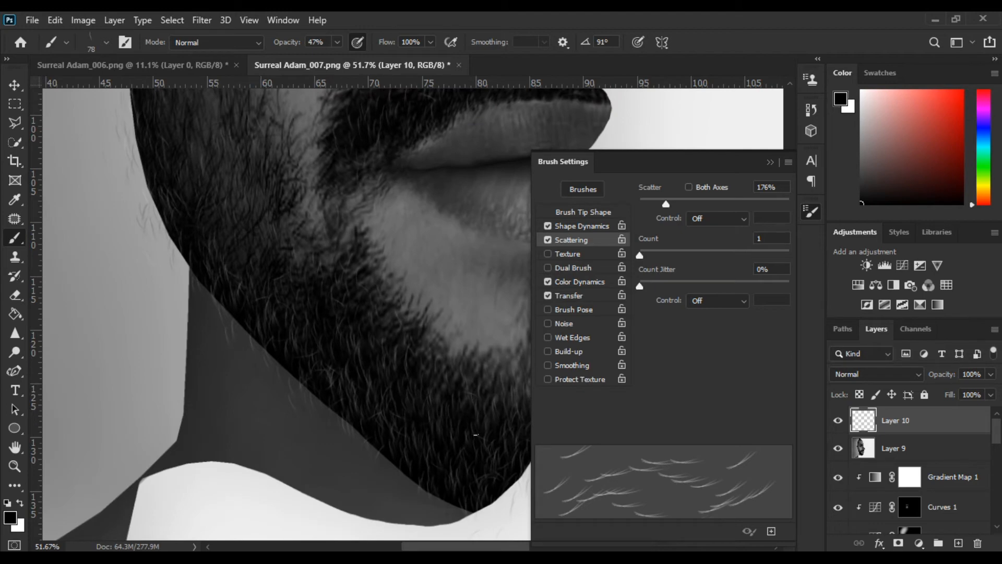
left_click_drag(182, 238, 237, 326)
left_click(232, 328)
left_click(201, 275)
left_click_drag(209, 157, 235, 271)
left_click(222, 240)
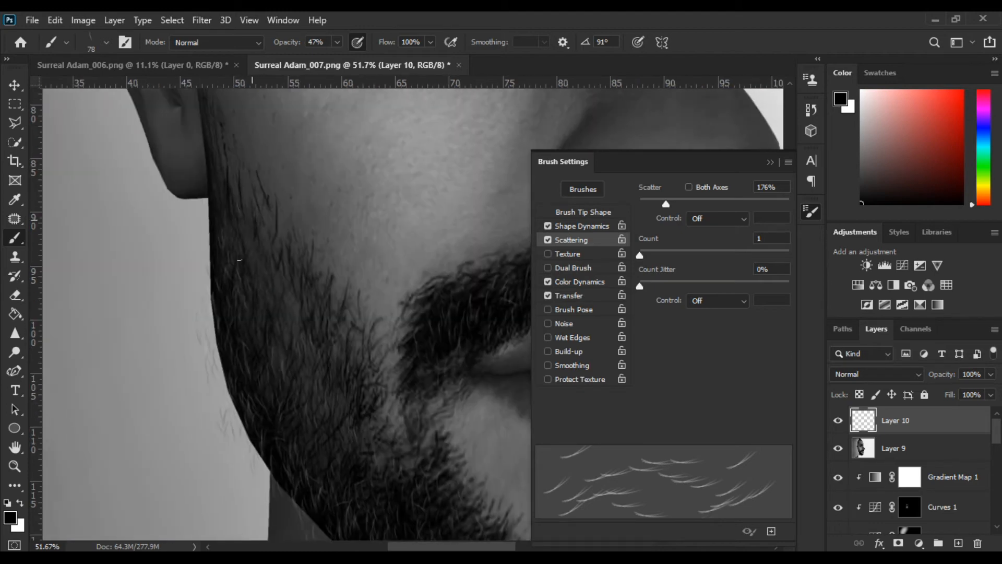
Step: Turn off Color Dynamics for the hair brush, set its opacity to 80%, and choose a near-black gray foreground color
scroll(288, 369, "down", 5)
left_click_drag(288, 369, 241, 318)
left_click(548, 282)
scroll(316, 388, "up", 3)
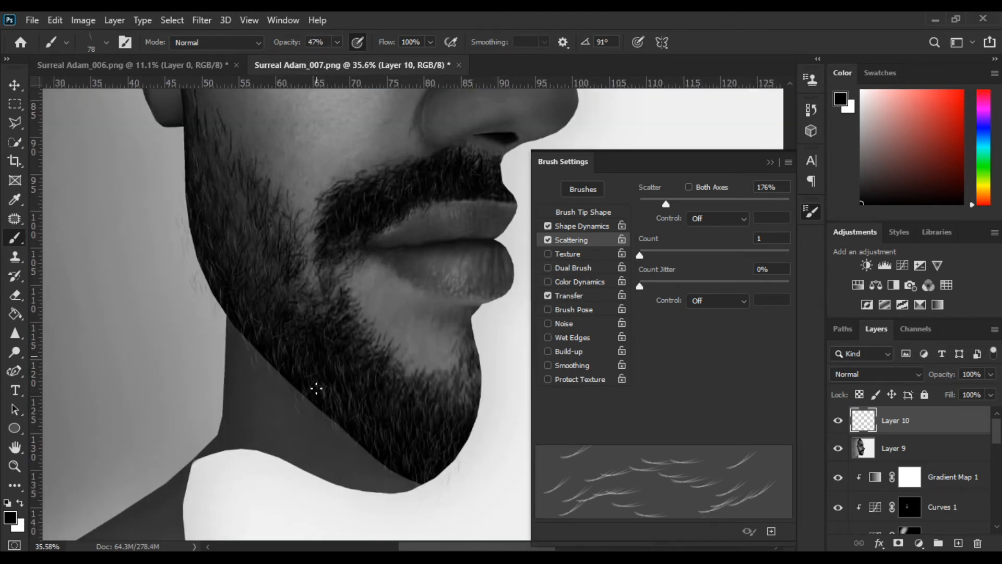
scroll(334, 423, "up", 3)
key("ctrl+z")
key("8")
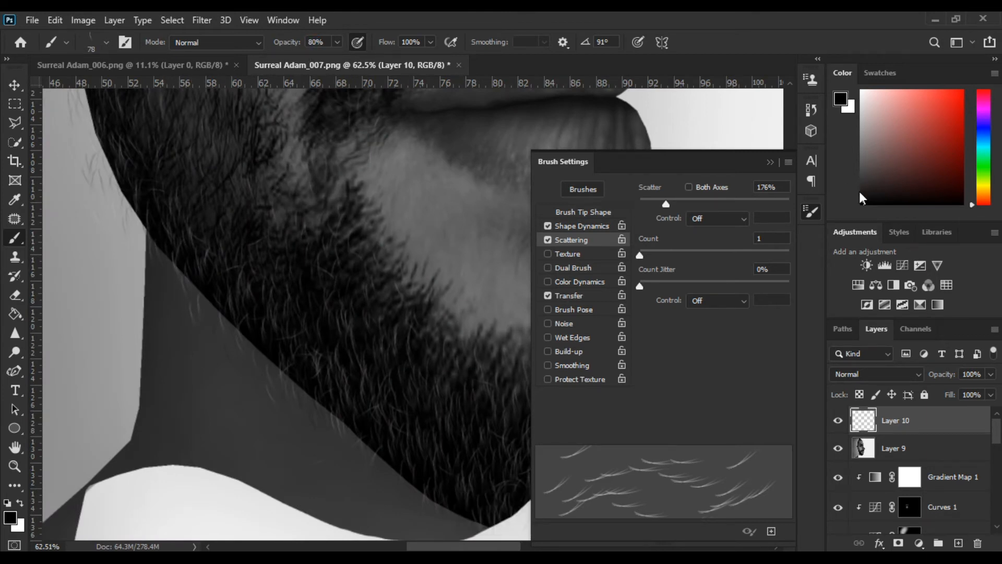
left_click_drag(861, 198, 856, 190)
key("space")
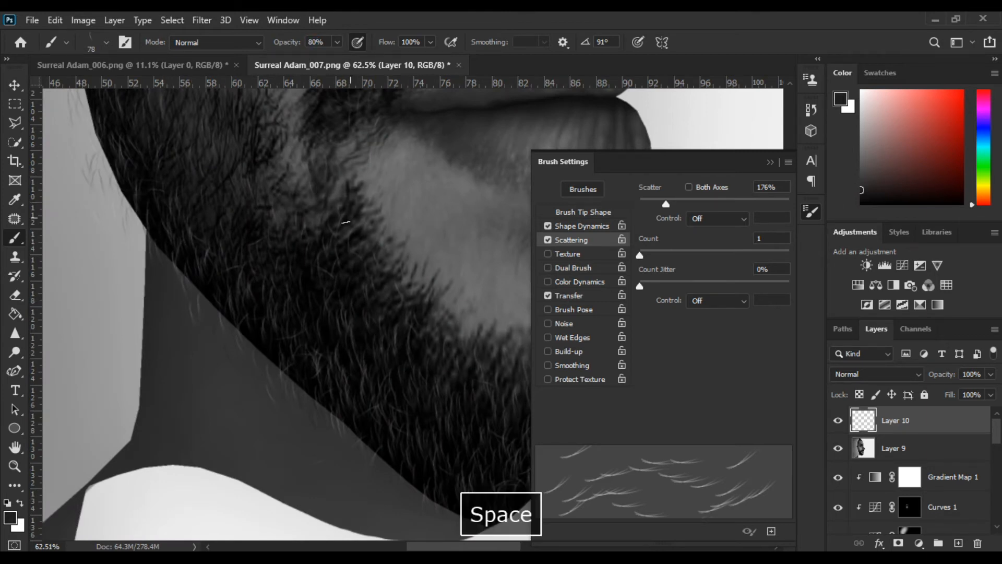
left_click_drag(331, 213, 353, 414)
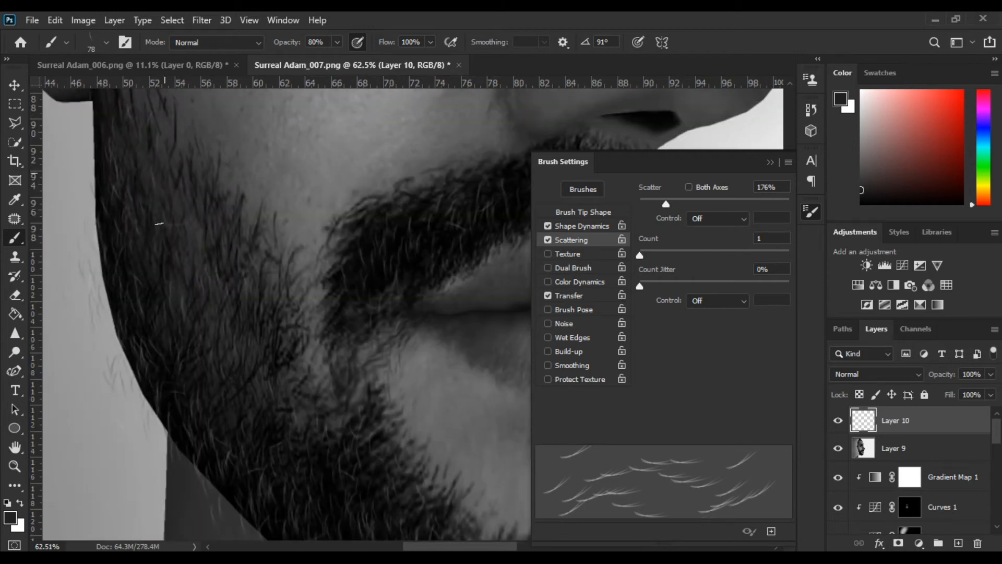
Step: Erase the stray hairs outside the cheek, jaw and chin contour with a hard 149 px eraser
scroll(176, 257, "down", 8)
scroll(136, 297, "up", 6)
key("e")
left_click_drag(176, 276, 121, 453)
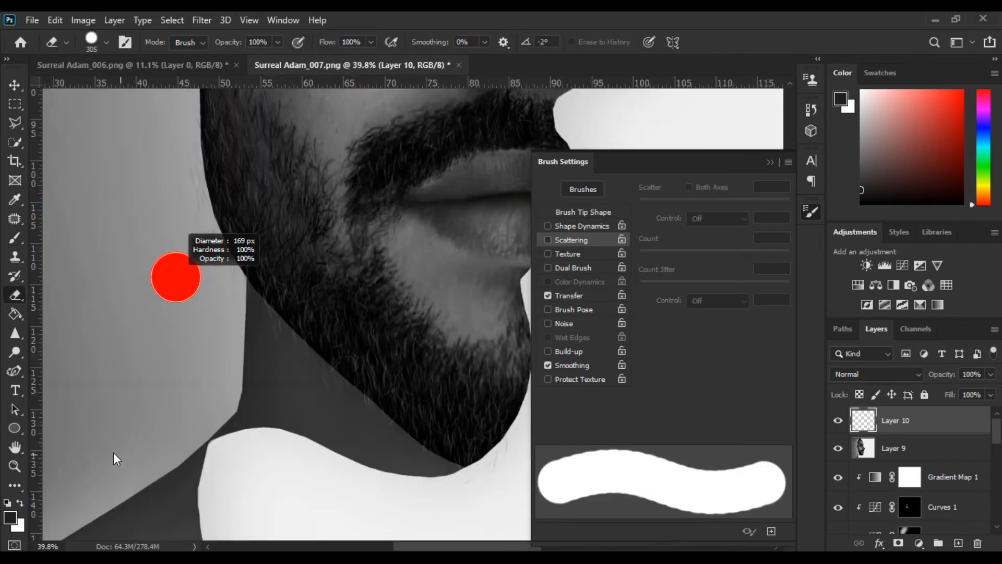
key("space")
left_click_drag(130, 252, 172, 351)
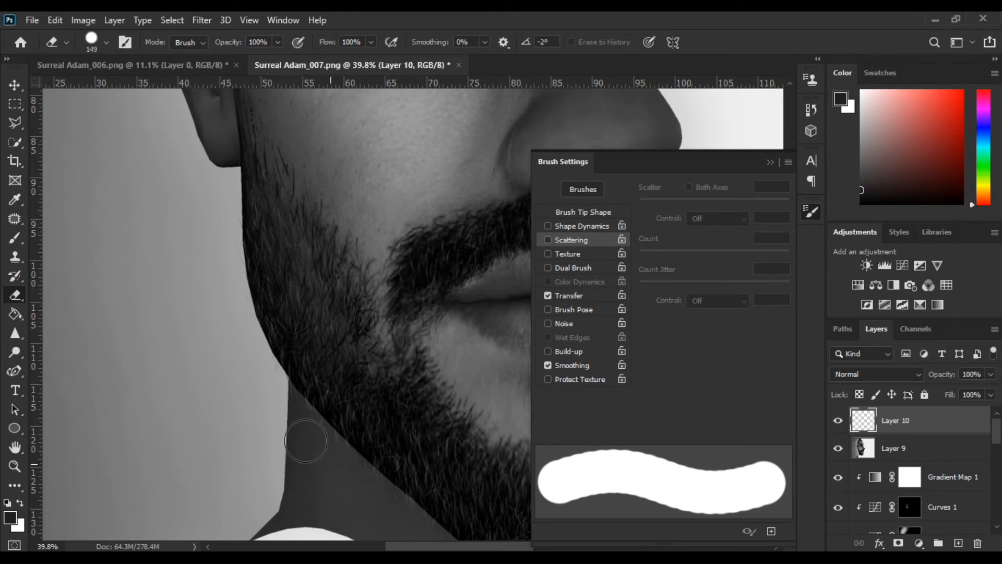
key("space")
left_click_drag(416, 456, 307, 269)
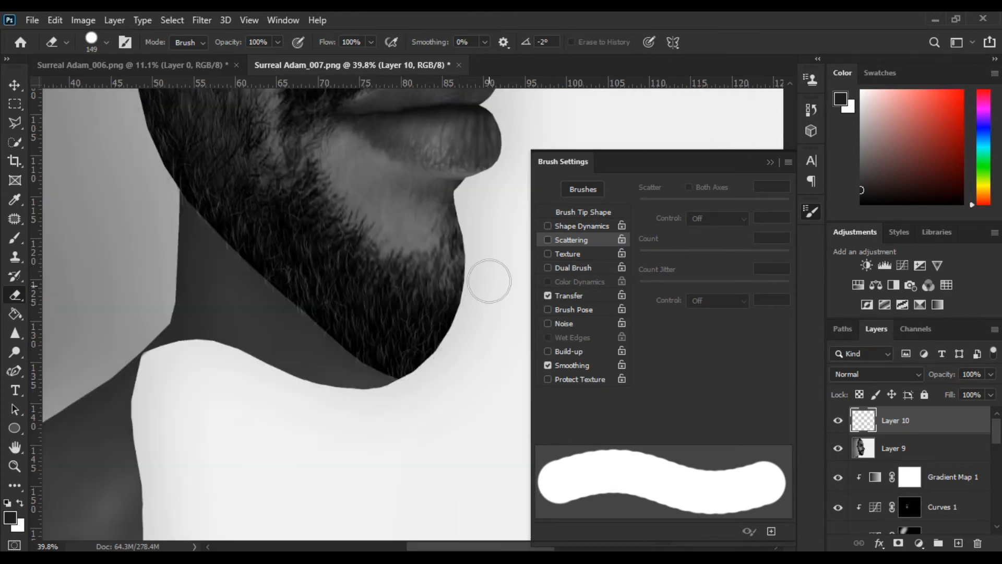
key("space")
left_click_drag(318, 177, 336, 318)
scroll(147, 256, "down", 8)
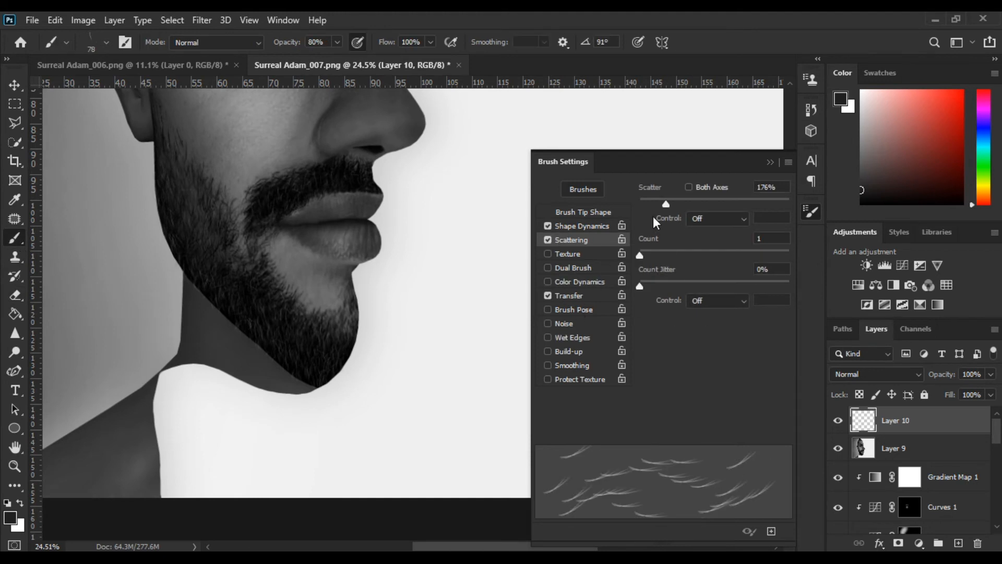
Step: Reduce the hair brush scatter to 49%, reset the foreground color to black, and undo the test stroke
left_click_drag(666, 204, 647, 206)
scroll(217, 292, "up", 5)
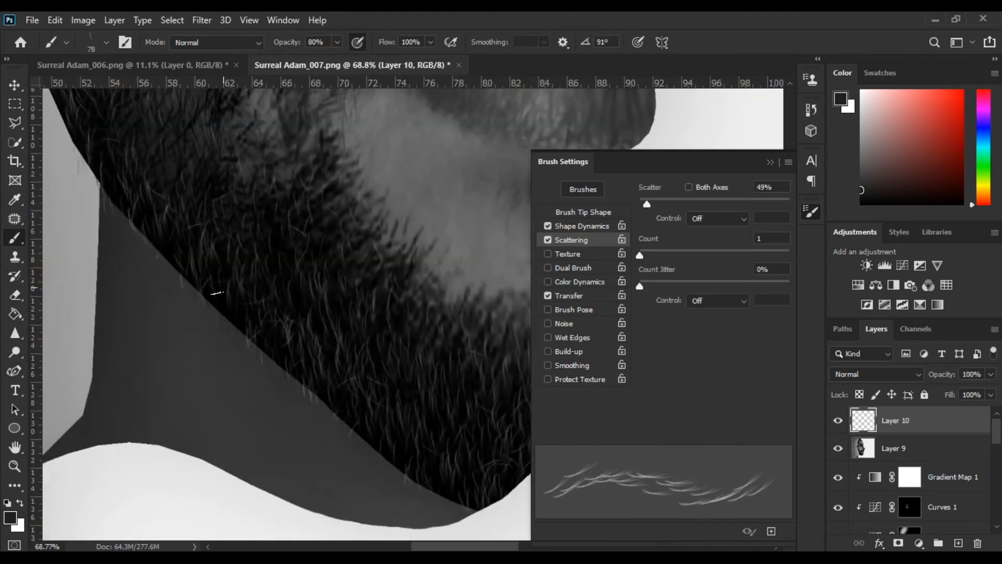
key("d")
key("ctrl+z")
Step: Paint black hairs extending past the jaw edge over the neck and around the bottom of the chin
left_click_drag(151, 208, 165, 267)
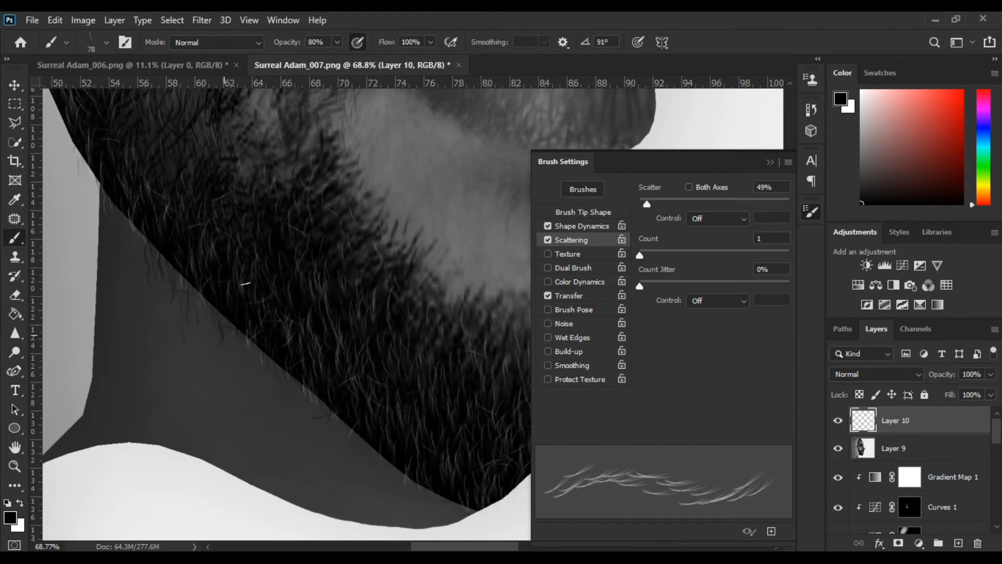
mouse_move(402, 476)
left_mouse_down()
mouse_move(447, 516)
mouse_move(490, 509)
mouse_move(378, 501)
left_mouse_up()
key("space")
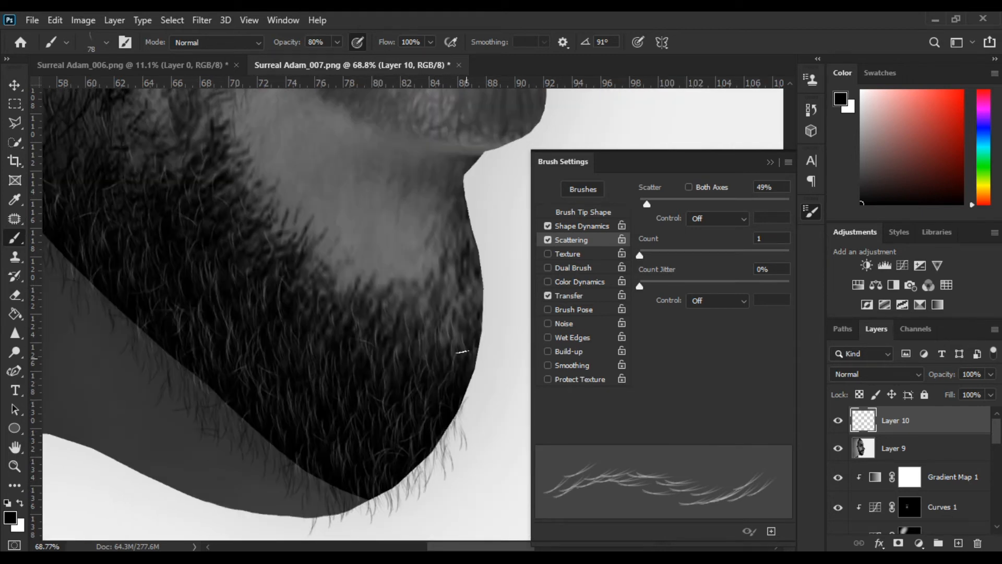
mouse_move(476, 309)
left_mouse_down()
mouse_move(446, 423)
mouse_move(406, 480)
left_mouse_up()
key("ctrl+space")
left_click_drag(406, 428, 88, 430)
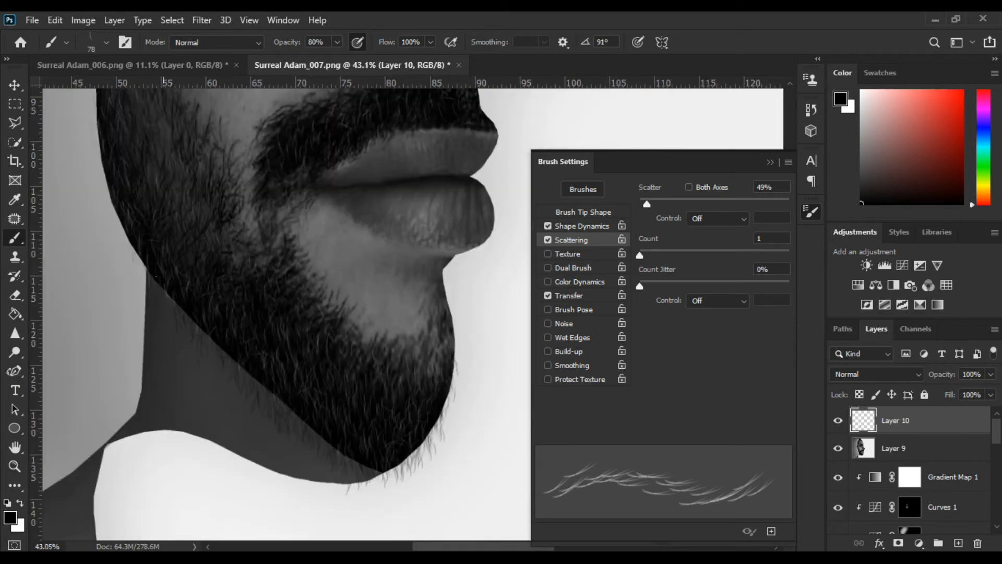
Step: Paint black hairs extending past the rear jaw corner and the lower front of the chin
left_click_drag(146, 290, 139, 254)
key("ctrl+space")
mouse_move(305, 426)
left_mouse_down()
mouse_move(215, 349)
mouse_move(284, 349)
left_mouse_up()
mouse_move(165, 282)
left_mouse_down()
mouse_move(142, 228)
mouse_move(141, 190)
left_mouse_up()
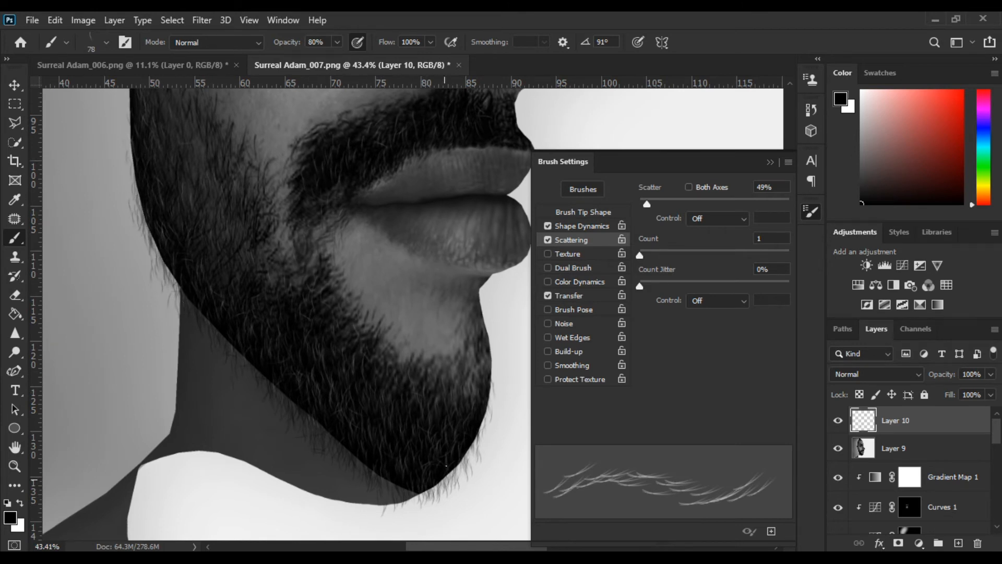
mouse_move(479, 418)
left_mouse_down()
mouse_move(490, 379)
mouse_move(484, 345)
mouse_move(462, 467)
mouse_move(493, 359)
left_mouse_up()
left_click_drag(483, 406, 459, 471)
Step: Raise the hair brush opacity to 100% and paint longer black hairs off the front edge of the chin
left_click_drag(280, 47, 292, 46)
mouse_move(494, 334)
left_mouse_down()
mouse_move(496, 406)
mouse_move(476, 458)
left_mouse_up()
mouse_move(439, 496)
left_mouse_down()
mouse_move(498, 336)
mouse_move(472, 465)
left_mouse_up()
left_click_drag(473, 464, 494, 341)
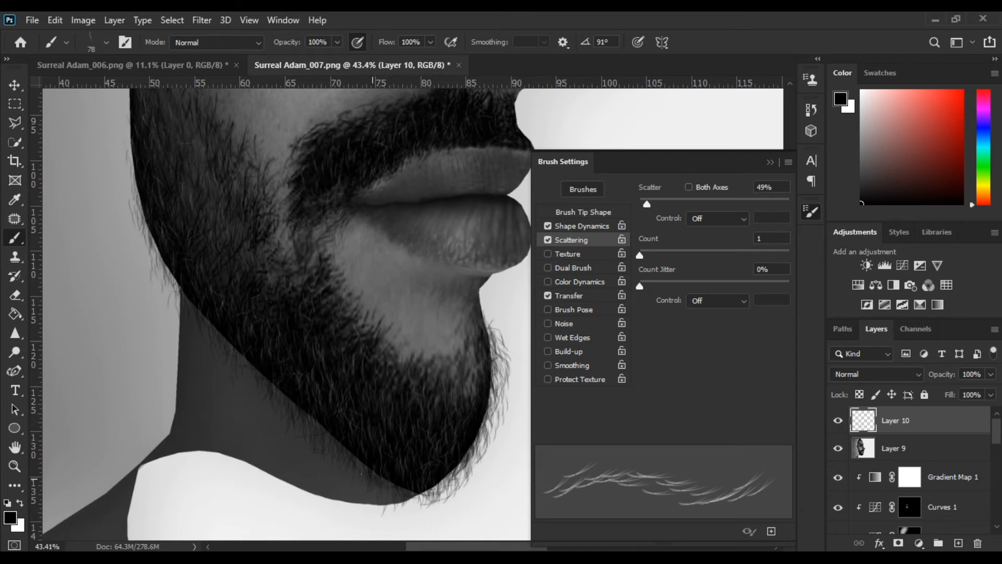
Step: Paint black hairs extending past the outer face edge from the earlobe down to the jaw corner
left_click_drag(173, 279, 143, 200)
key("space")
left_click_drag(152, 134, 203, 233)
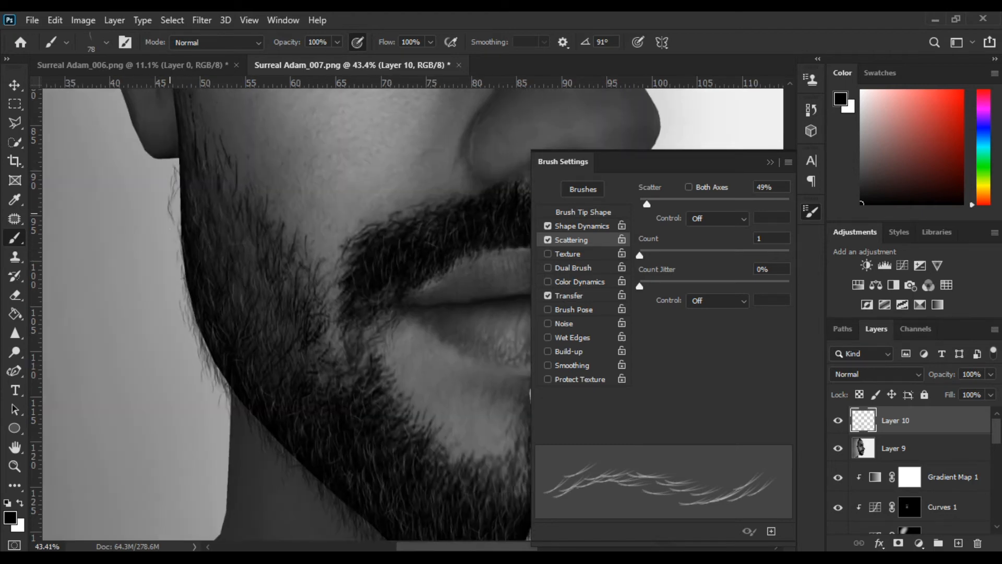
mouse_move(177, 173)
left_mouse_down()
mouse_move(184, 295)
mouse_move(225, 383)
left_mouse_up()
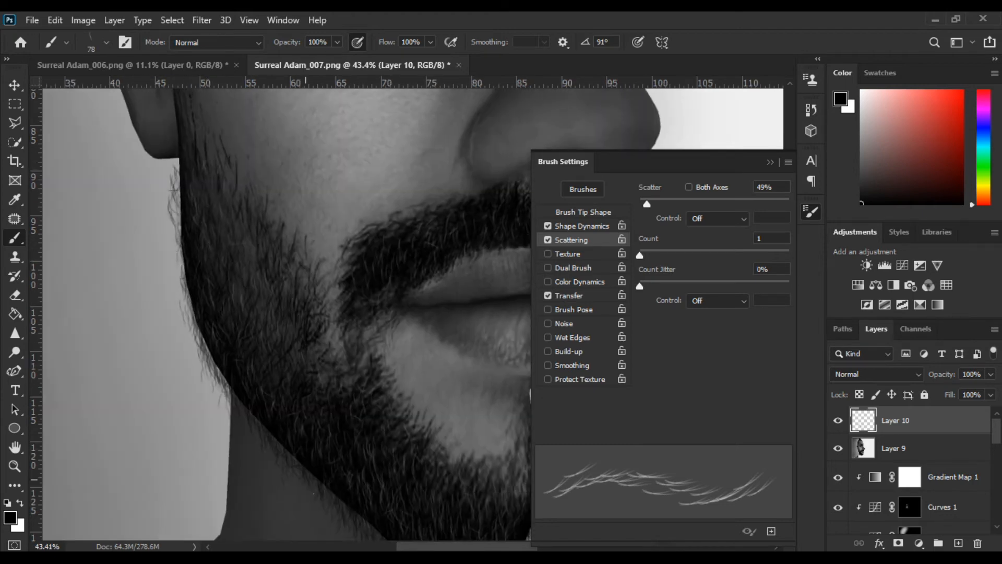
key("space")
left_click_drag(372, 472, 327, 364)
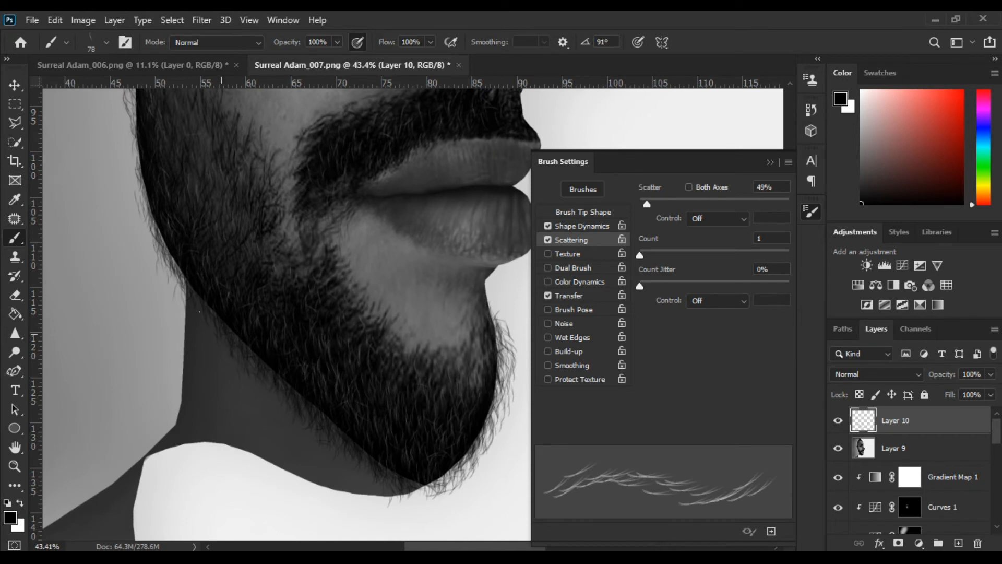
Step: Soften the eraser at 141 px and trim the tips of the hairs overhanging the front of the chin
scroll(201, 246, "down", 8)
scroll(285, 336, "up", 4)
mouse_move(323, 301)
left_mouse_down()
mouse_move(327, 253)
mouse_move(336, 303)
left_mouse_up()
mouse_move(329, 246)
left_mouse_down()
mouse_move(320, 324)
mouse_move(286, 359)
left_mouse_up()
scroll(302, 299, "down", 4)
scroll(404, 416, "up", 4)
key("e")
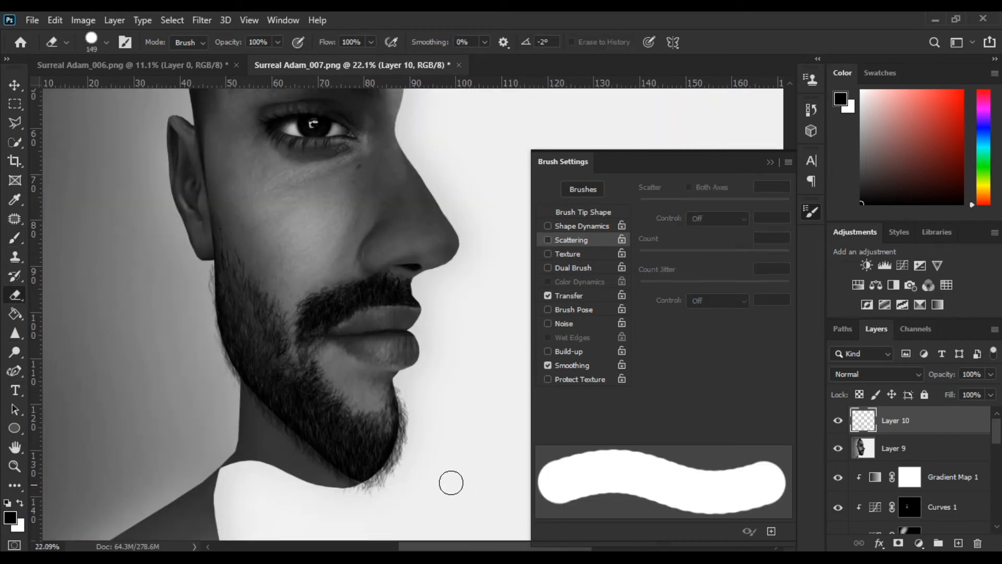
scroll(391, 320, "up", 3)
mouse_move(428, 385)
left_mouse_down()
mouse_move(427, 287)
mouse_move(396, 357)
left_mouse_up()
mouse_move(395, 347)
left_mouse_down()
mouse_move(392, 457)
mouse_move(382, 395)
left_mouse_up()
mouse_move(402, 378)
left_mouse_down()
mouse_move(395, 402)
mouse_move(377, 399)
left_mouse_up()
mouse_move(372, 286)
left_mouse_down()
mouse_move(387, 328)
mouse_move(382, 430)
mouse_move(309, 527)
left_mouse_up()
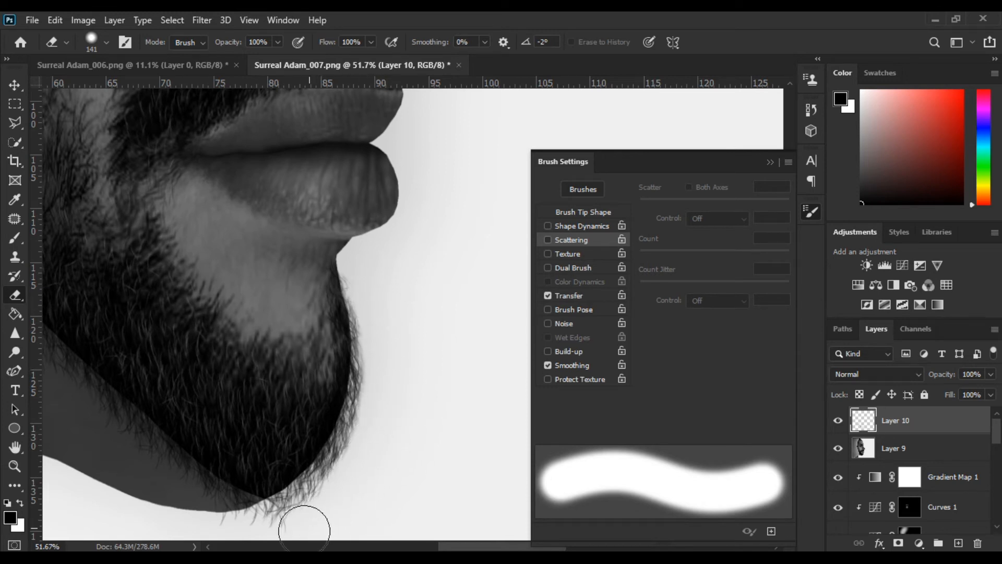
Step: Trim the tips of the beard hairs overhanging the neck, lower jaw and rear jaw corner with the soft 141 px eraser
left_click(256, 545)
scroll(337, 345, "down", 3)
left_click_drag(336, 345, 9, 211)
scroll(445, 317, "up", 4)
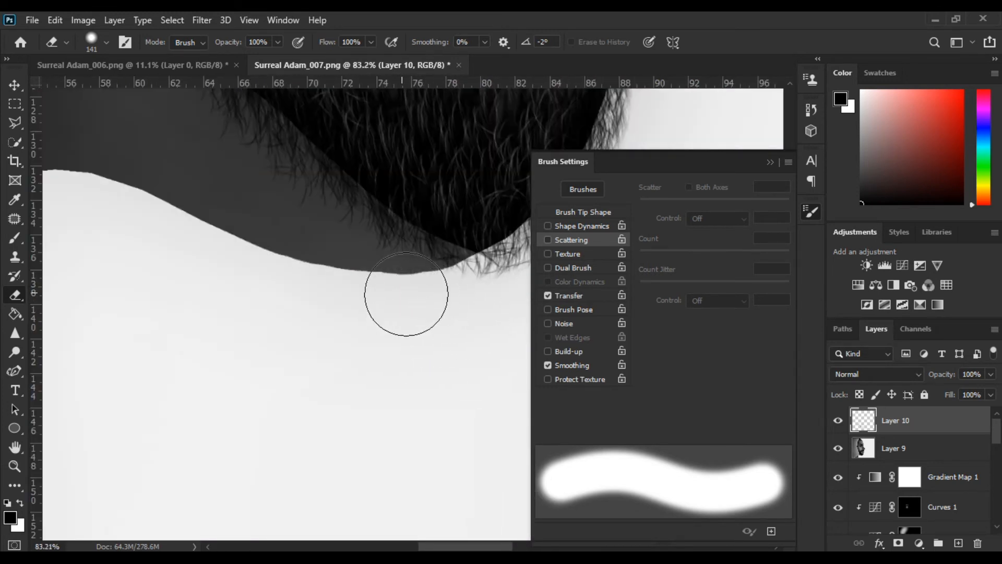
mouse_move(282, 201)
left_mouse_down()
mouse_move(414, 336)
mouse_move(392, 327)
left_mouse_up()
left_click_drag(203, 140, 262, 238)
left_click_drag(212, 179, 281, 308)
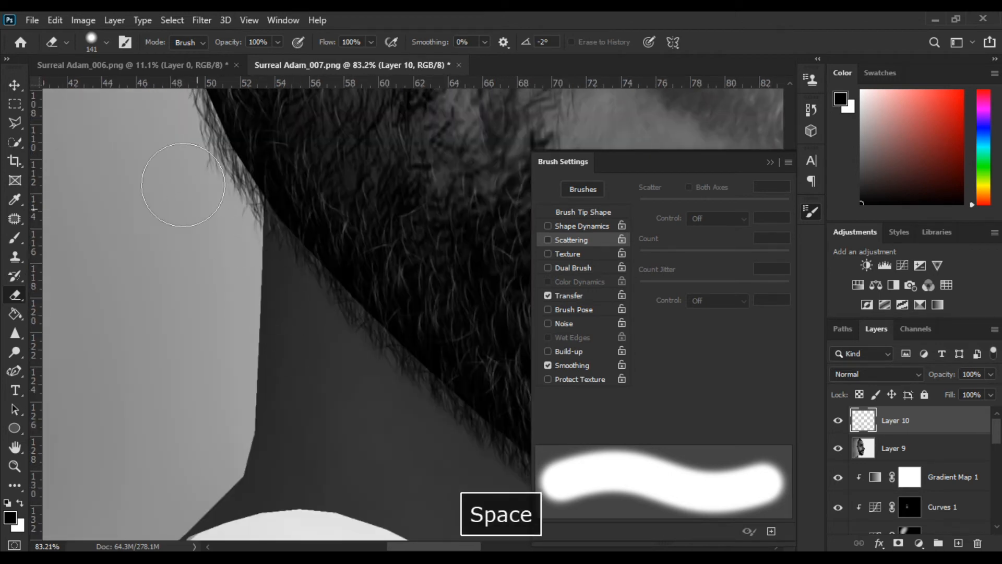
left_click_drag(197, 212, 223, 348)
left_click_drag(161, 194, 188, 358)
mouse_move(163, 207)
left_mouse_down()
mouse_move(160, 221)
mouse_move(148, 189)
left_mouse_up()
scroll(173, 274, "down", 10)
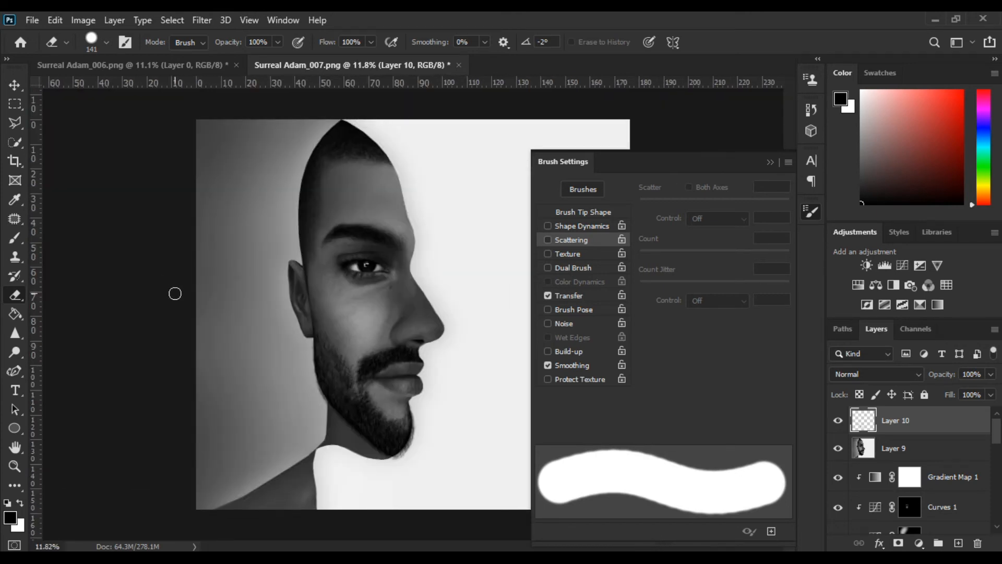
Step: Apply a 15 px Field Blur to a duplicate of Layer 9 and hide the blurred copy behind a black mask
scroll(340, 375, "up", 3)
left_click(837, 423)
scroll(440, 343, "down", 2)
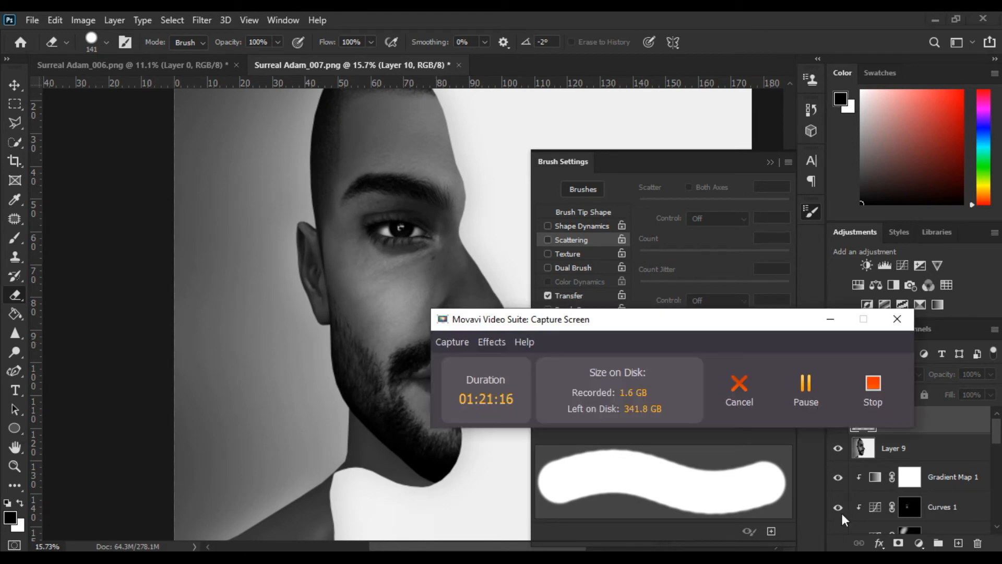
left_click(913, 454)
key("ctrl+j")
left_click(202, 20)
mouse_move(360, 213)
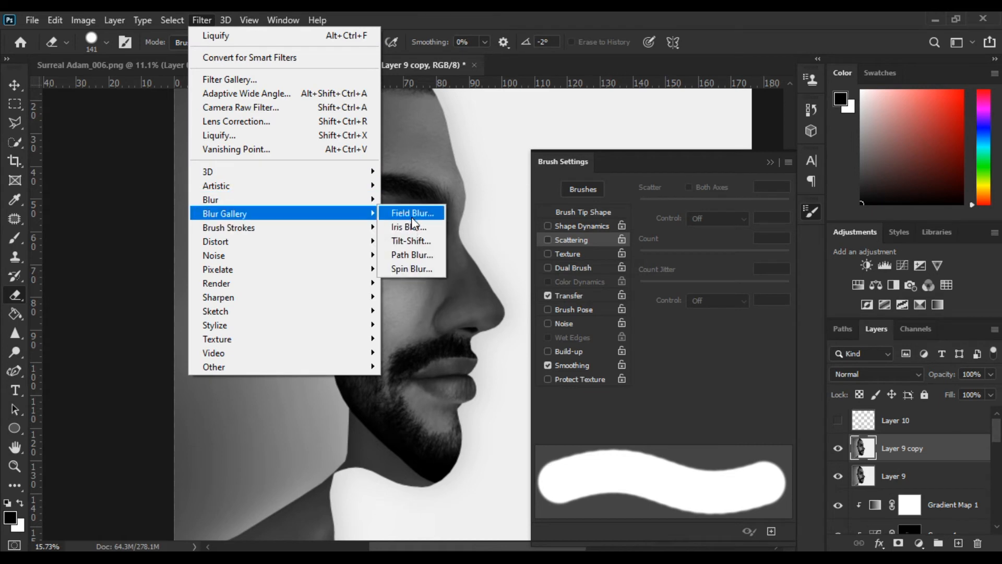
left_click(413, 214)
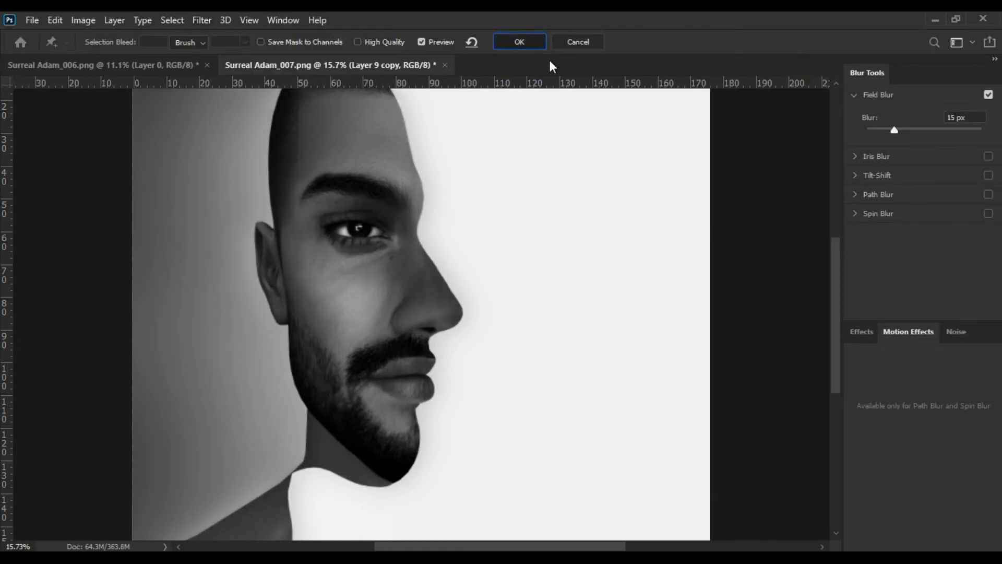
key("Return")
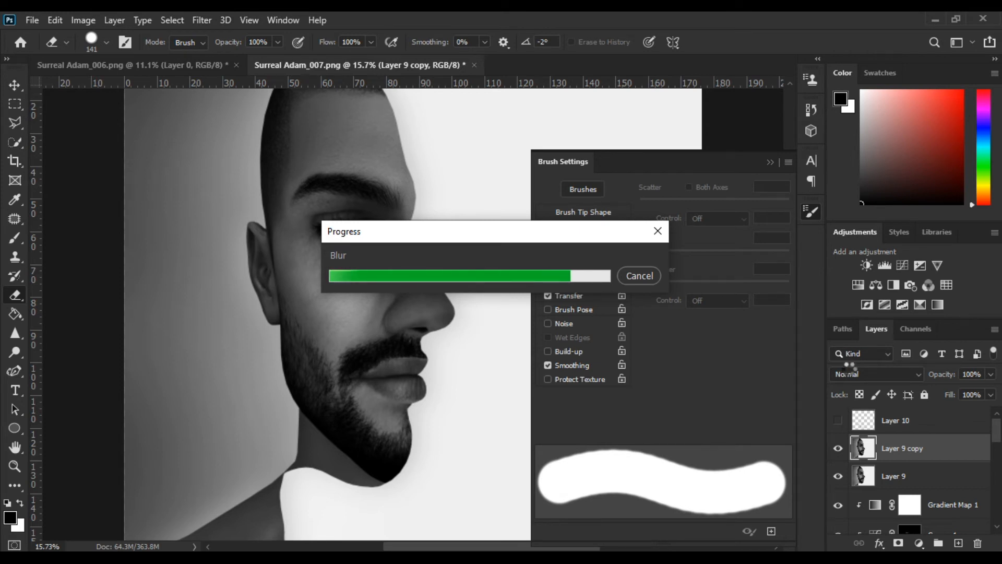
left_click(898, 542)
key("ctrl+i")
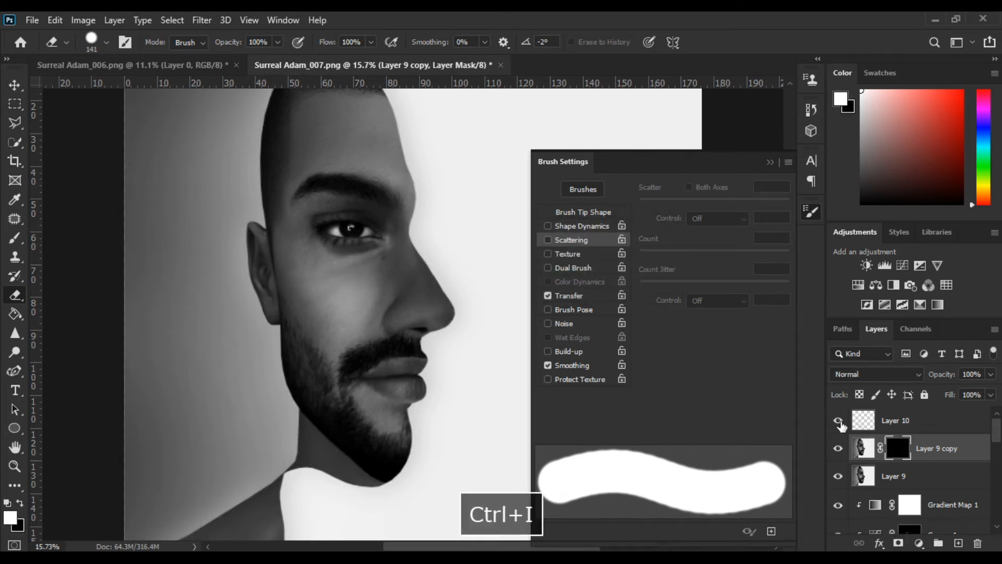
Step: Switch to the soft round brush at 78 px with 0% hardness for the blurred copy's mask, keeping Layer 10 visible
scroll(329, 417, "up", 6)
left_click(14, 240)
left_click(91, 43)
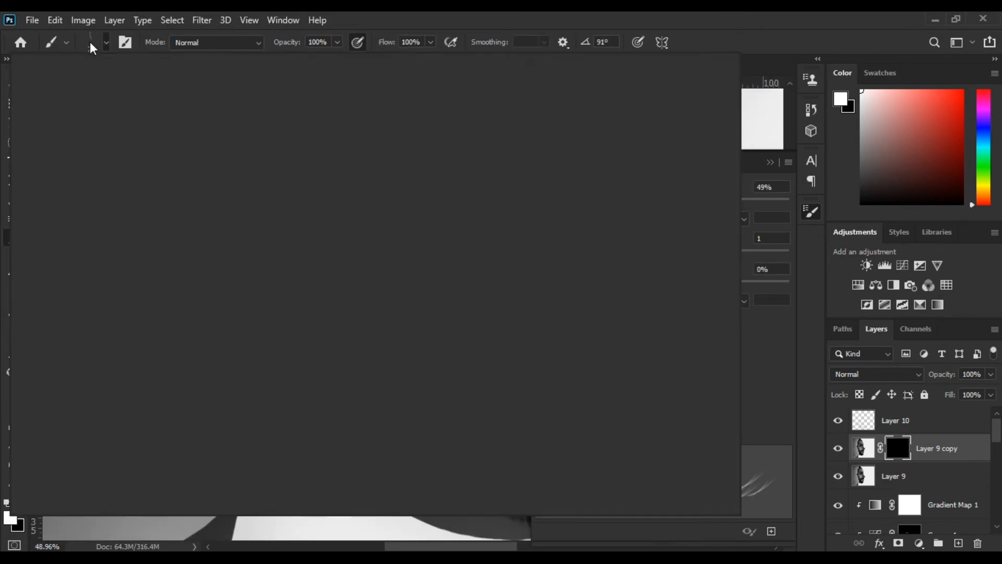
left_click(29, 153)
left_click(935, 455)
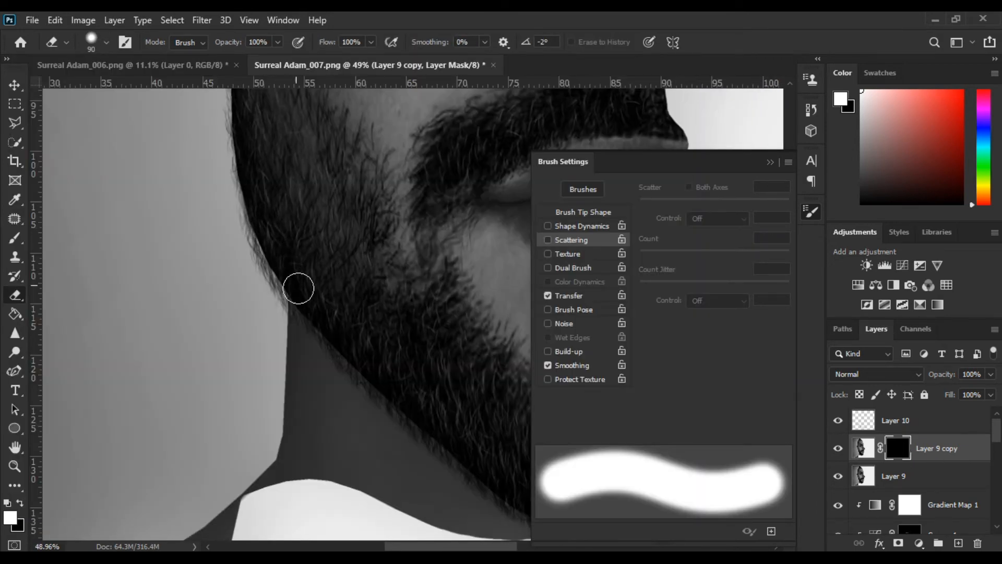
scroll(321, 348, "up", 5)
left_click(838, 420)
left_click(838, 420)
left_click(837, 421)
key("b")
left_click(96, 44)
left_click(295, 210)
scroll(699, 337, "up", 15)
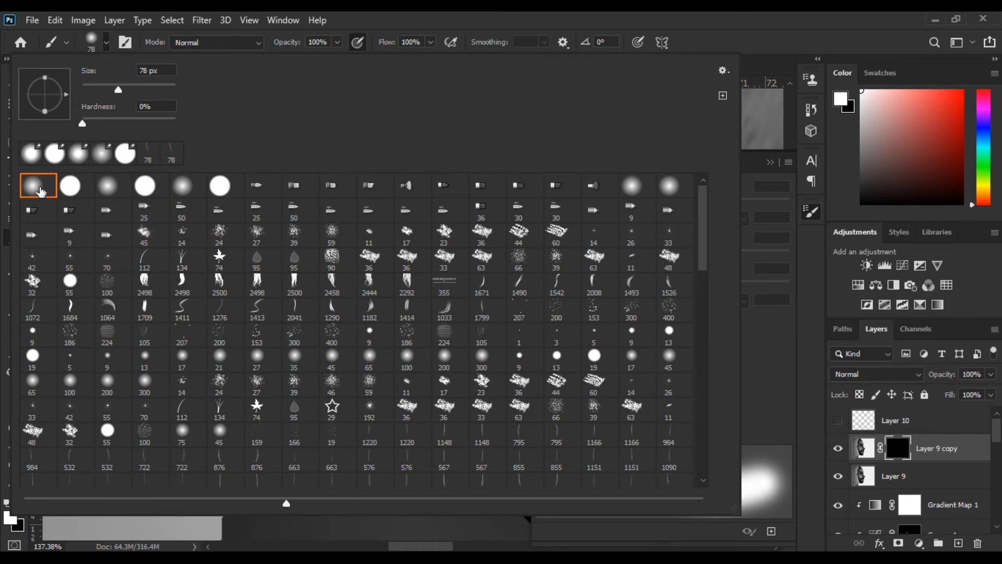
key("Return")
left_click(838, 420)
Step: Paint white on the blurred copy's mask along the lower jaw and chin edge, reducing the brush to 36 px and 60% opacity
left_click_drag(328, 306, 224, 194)
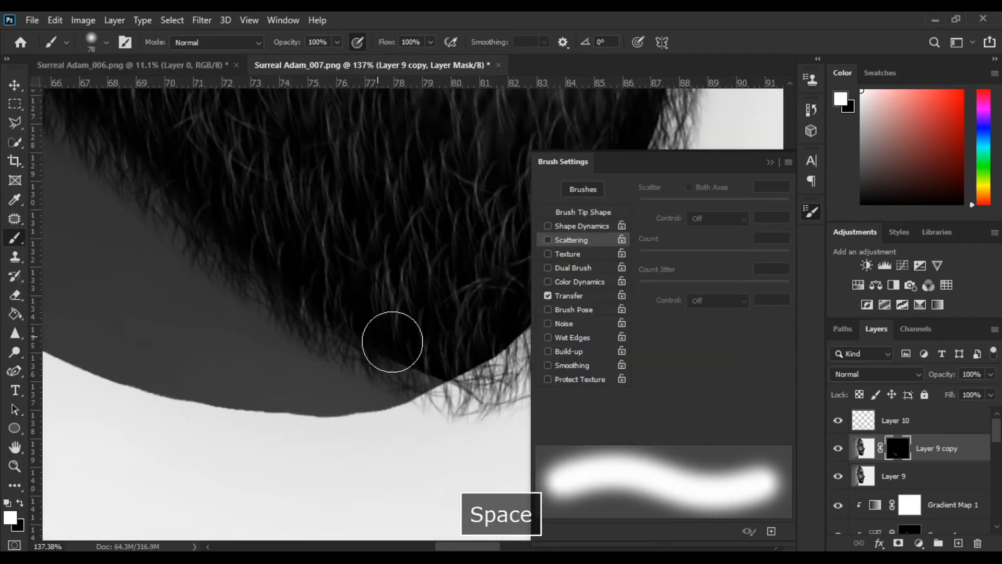
mouse_move(320, 291)
left_mouse_down()
mouse_move(264, 296)
mouse_move(318, 268)
mouse_move(342, 273)
mouse_move(360, 161)
left_mouse_up()
scroll(360, 162, "down", 5)
left_click_drag(300, 340, 273, 397)
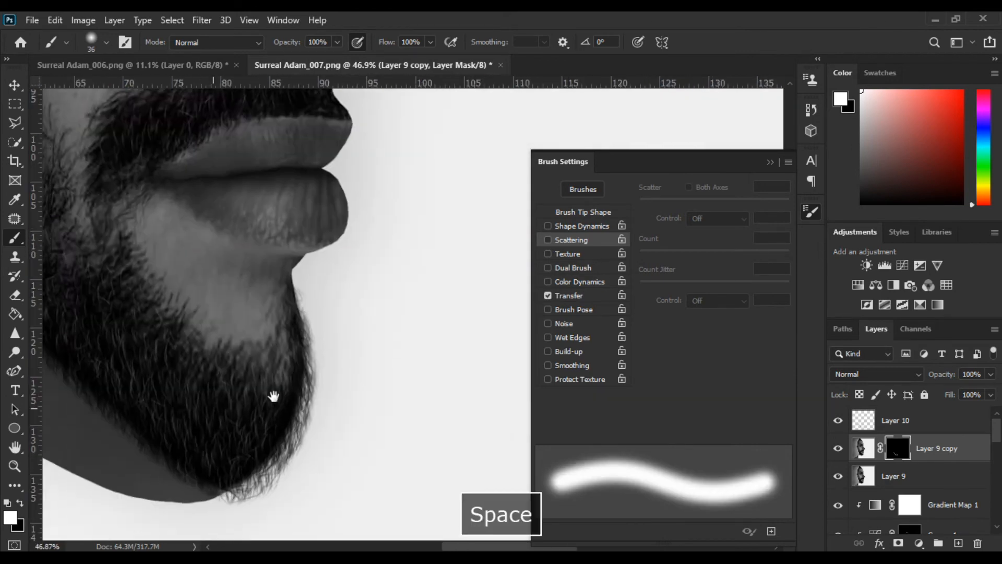
scroll(185, 293, "up", 4)
mouse_move(150, 183)
left_mouse_down()
mouse_move(150, 210)
mouse_move(152, 141)
left_mouse_up()
key("ctrl+z")
key("6")
scroll(148, 188, "up", 3)
scroll(125, 250, "down", 4)
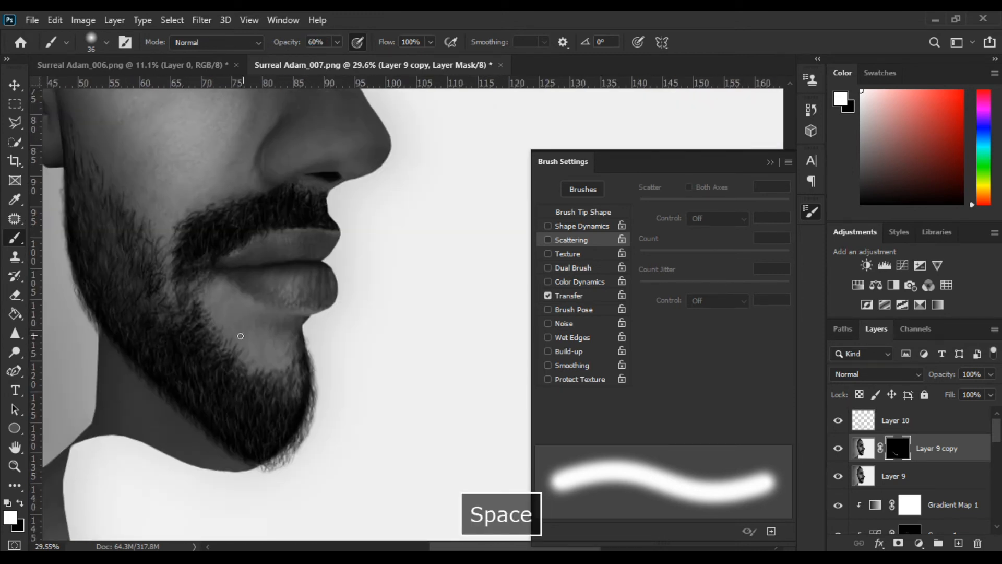
Step: Paint black hairs on Layer 10 along the front and lower edge of the chin with the 78 px hair brush
key("x")
key("alt+bracketright")
left_click(93, 34)
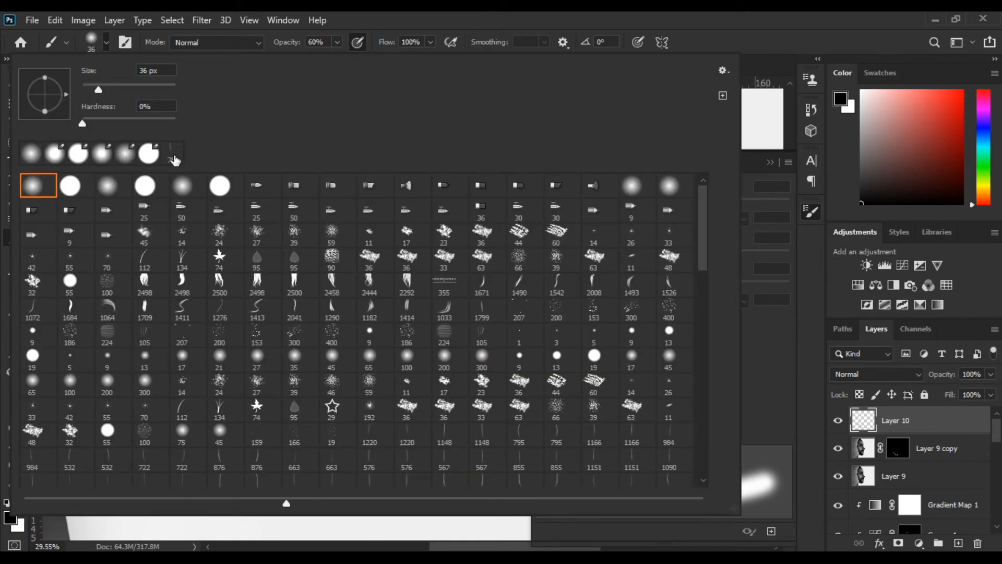
left_click(172, 155)
key("Return")
scroll(350, 370, "up", 5)
mouse_move(326, 459)
left_mouse_down()
mouse_move(346, 293)
mouse_move(328, 452)
mouse_move(337, 389)
left_mouse_up()
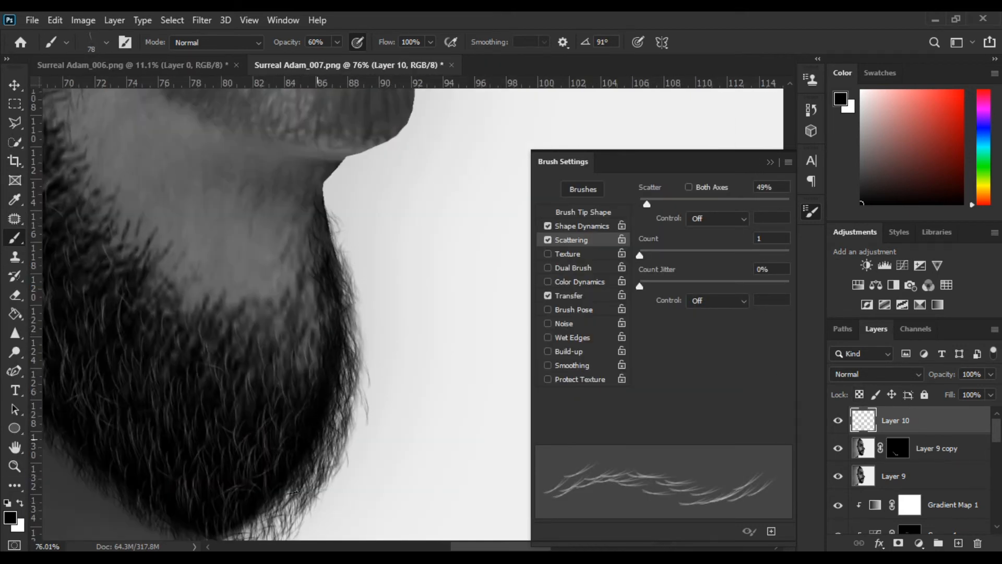
left_click_drag(292, 491, 318, 434)
left_click_drag(368, 308, 349, 128)
scroll(347, 184, "down", 3)
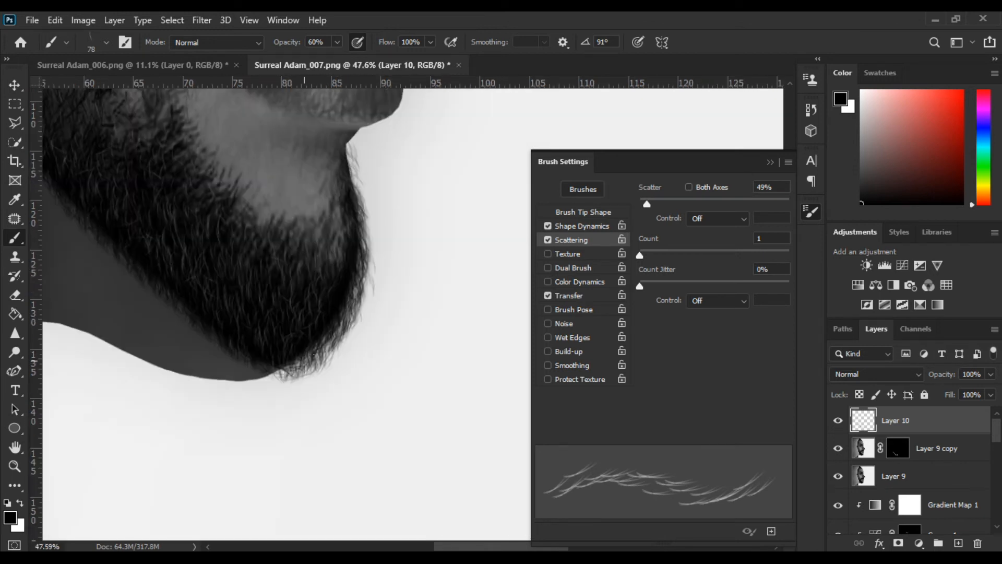
Step: Turn on Color Dynamics for the hair brush and add more hairs around the chin tip and under the jaw
left_click(547, 282)
scroll(228, 334, "up", 3)
mouse_move(422, 170)
left_mouse_down()
mouse_move(387, 202)
mouse_move(300, 440)
left_mouse_up()
scroll(186, 370, "down", 2)
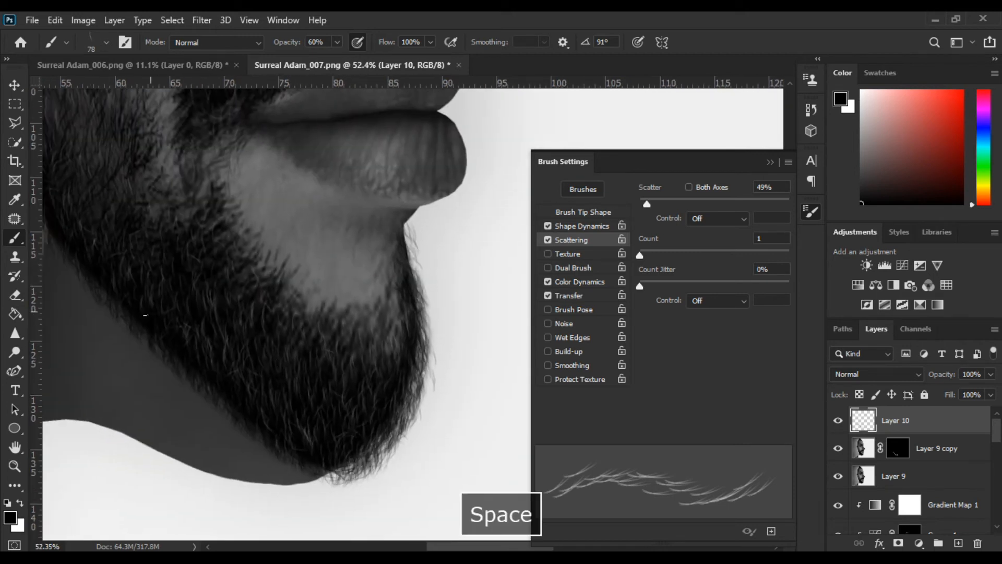
mouse_move(149, 323)
left_mouse_down()
mouse_move(227, 376)
mouse_move(146, 281)
mouse_move(102, 193)
left_mouse_up()
mouse_move(102, 193)
left_mouse_down()
mouse_move(128, 279)
mouse_move(101, 199)
left_mouse_up()
scroll(101, 200, "down", 5)
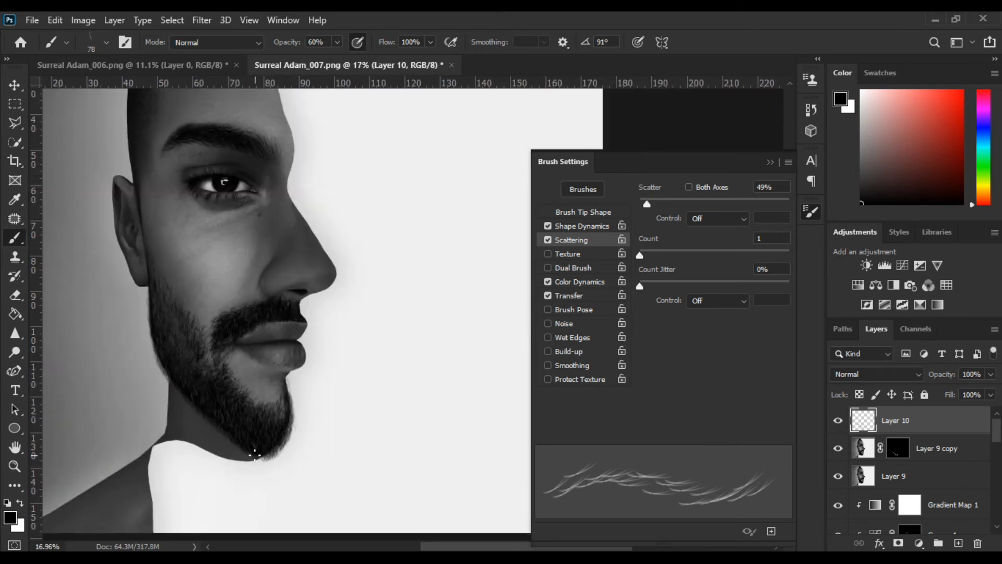
Step: Paint black hairs past the front edge of the moustache with Color Dynamics off and trim their tips with the eraser
scroll(261, 308, "up", 4)
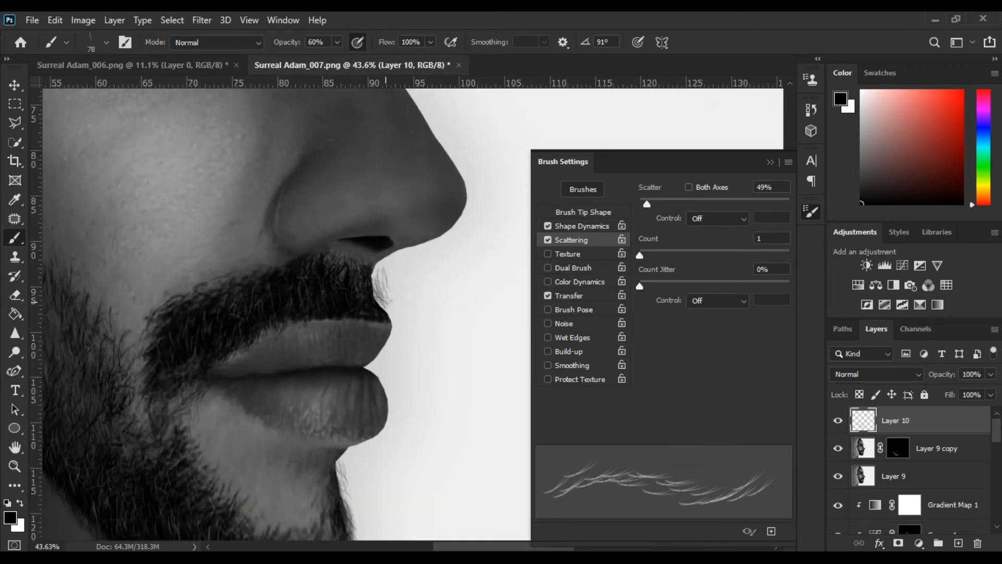
scroll(385, 265, "up", 3)
left_click_drag(372, 298, 377, 265)
left_click_drag(372, 342, 348, 287)
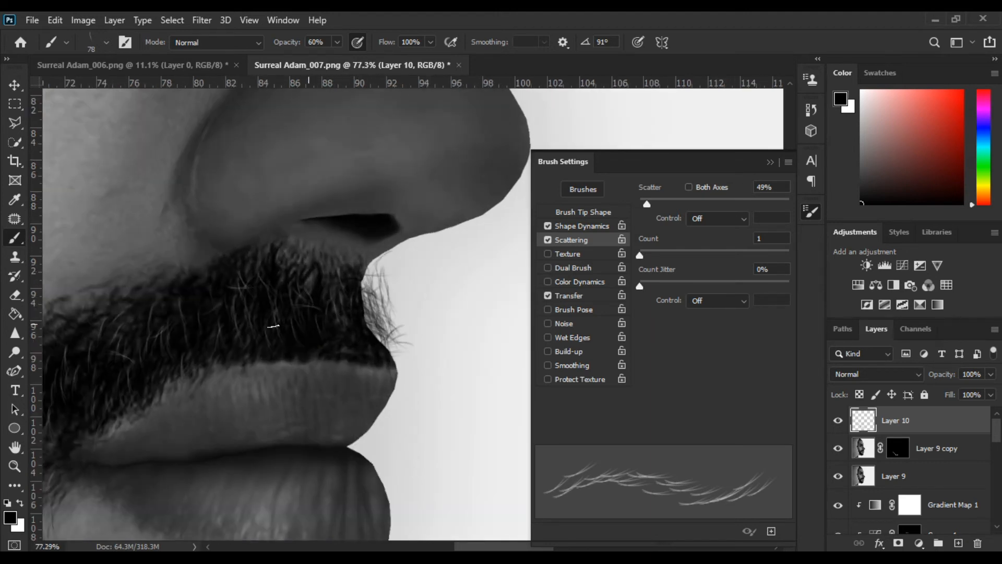
key("e")
mouse_move(405, 298)
left_mouse_down()
mouse_move(392, 260)
mouse_move(434, 378)
mouse_move(427, 316)
left_mouse_up()
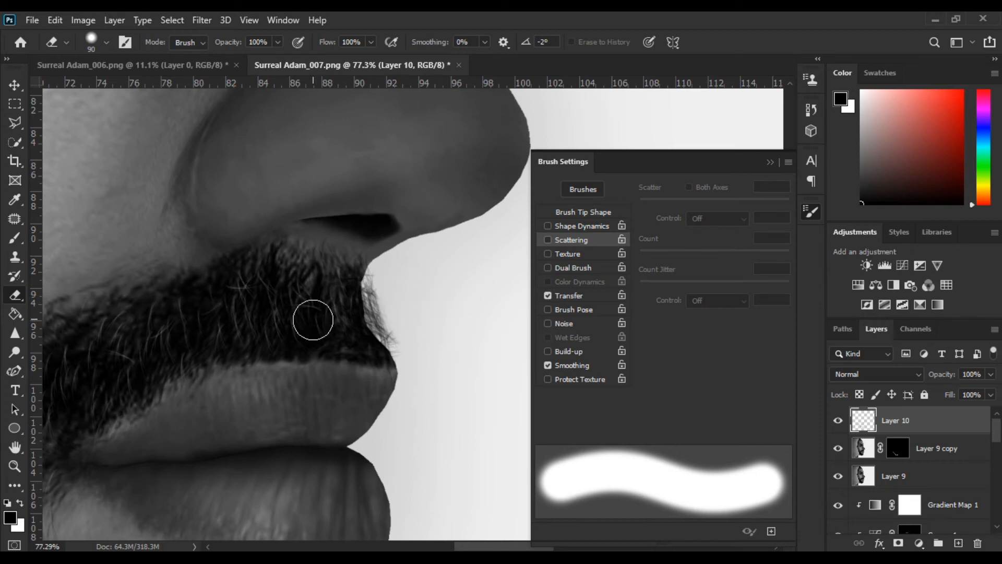
Step: Add more black hairs off the moustache's front edge below the nose and turn Color Dynamics back on
scroll(292, 373, "down", 5)
scroll(303, 368, "up", 5)
left_click(14, 238)
mouse_move(338, 260)
left_mouse_down()
mouse_move(330, 285)
mouse_move(361, 330)
mouse_move(337, 303)
mouse_move(350, 317)
mouse_move(338, 274)
mouse_move(363, 345)
mouse_move(319, 285)
mouse_move(349, 306)
mouse_move(351, 343)
left_mouse_up()
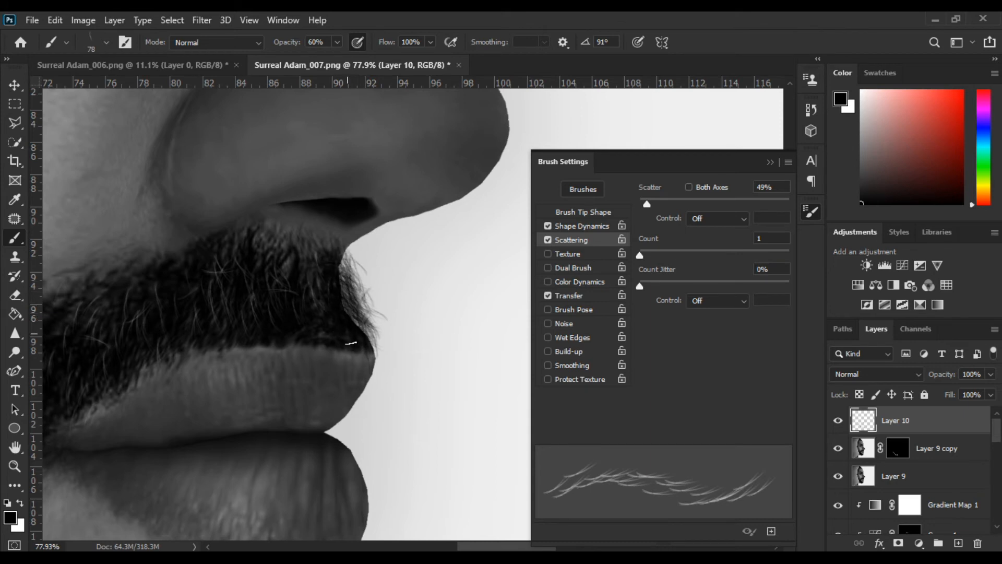
left_click(547, 282)
scroll(340, 329, "down", 3)
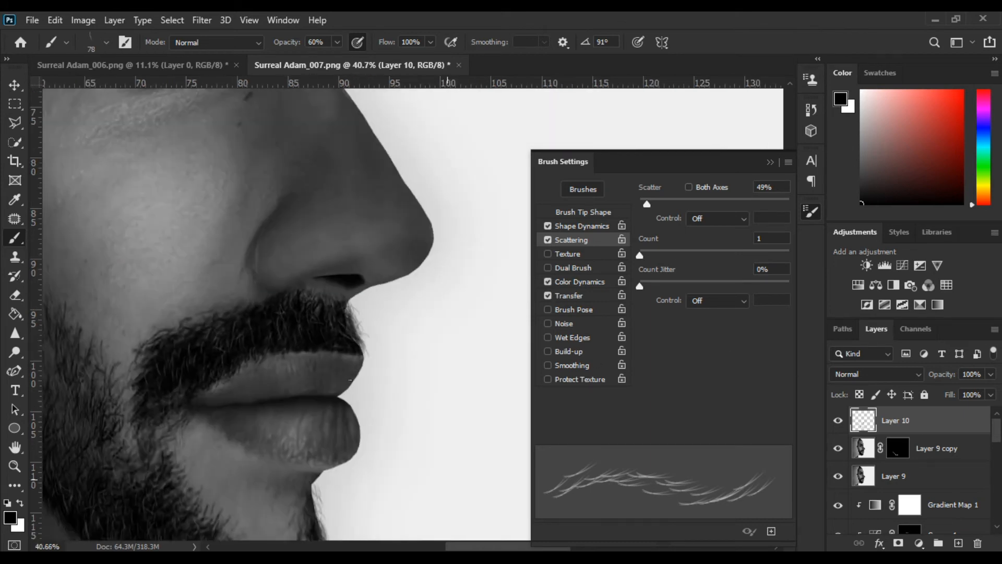
Step: Clean up the moustache hairs overhanging the front of the upper lip with the 90 px eraser
scroll(349, 353, "up", 2)
left_click(15, 292)
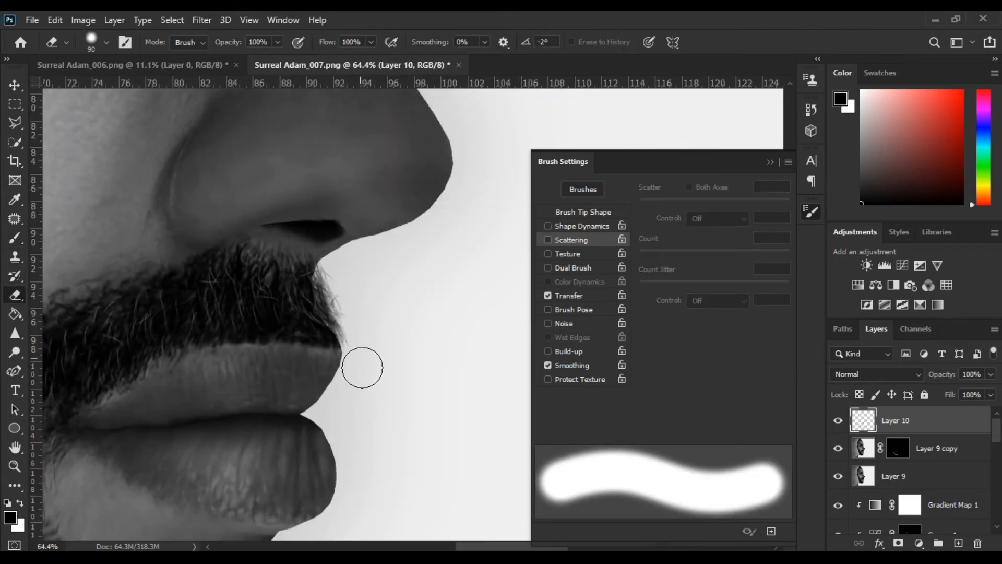
scroll(368, 386, "down", 4)
left_click_drag(334, 324, 326, 323)
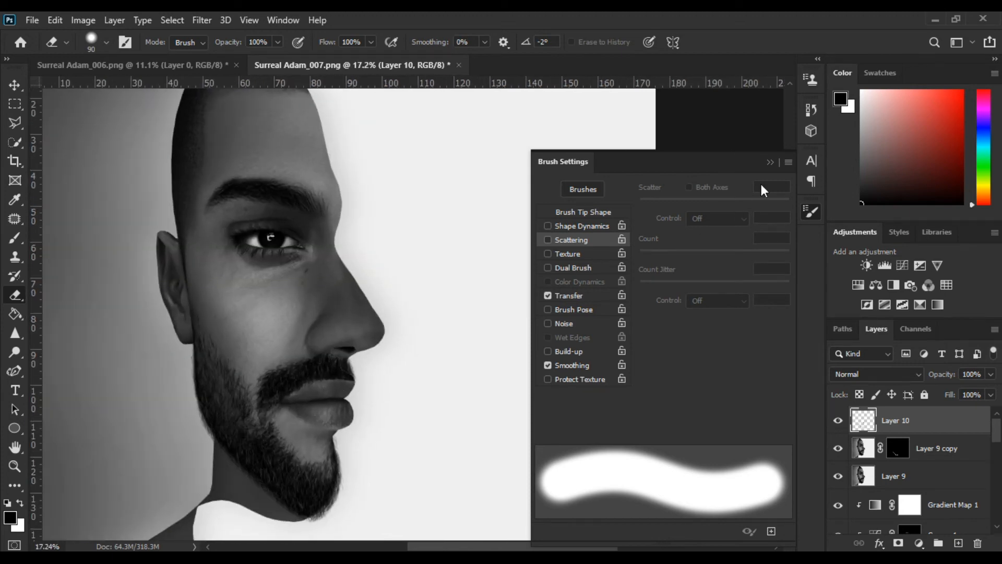
Step: Collapse the brush settings and switch to the soft round 78 px brush with the Layer 9 copy selected
left_click(770, 162)
scroll(474, 353, "down", 2)
scroll(290, 424, "up", 5)
left_click_drag(290, 424, 225, 214)
scroll(888, 444, "up", 4)
left_click(889, 453)
left_click(15, 238)
left_click(106, 43)
double_click(30, 185)
key("ctrl+2")
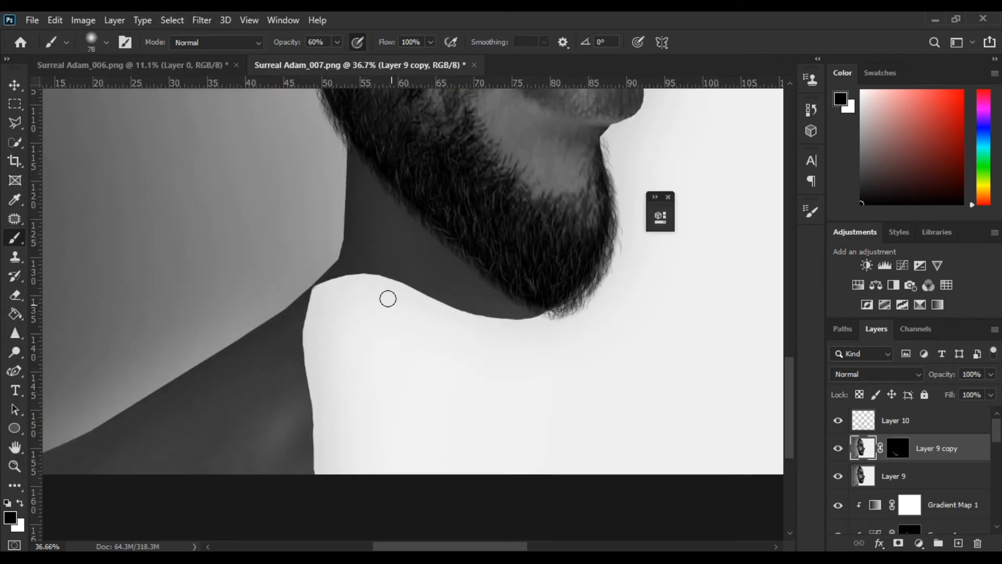
Step: Set the brush opacity to 35% and paint white on the Layer 9 copy's mask along the neck's edge against the white area
key("3")
key("5")
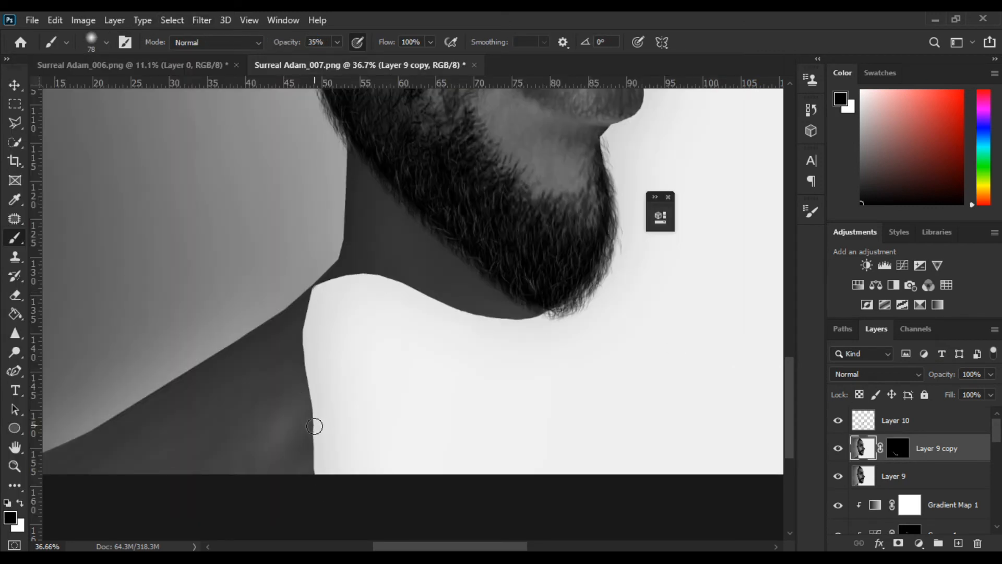
left_click(896, 447)
key("x")
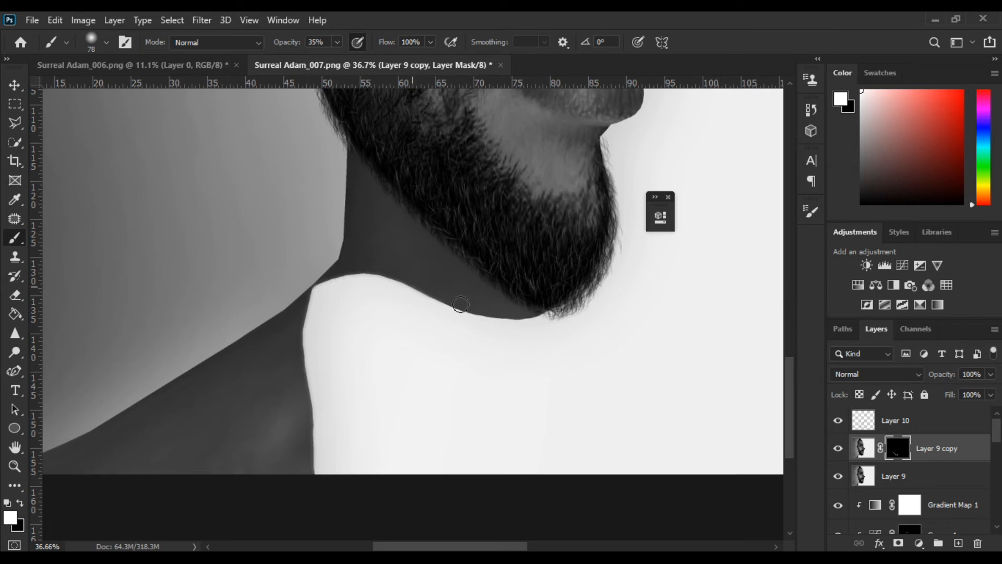
Step: Raise the brush opacity to 45% and paint the mask along the neck and shoulder outline to soften it
left_click_drag(285, 44, 290, 46)
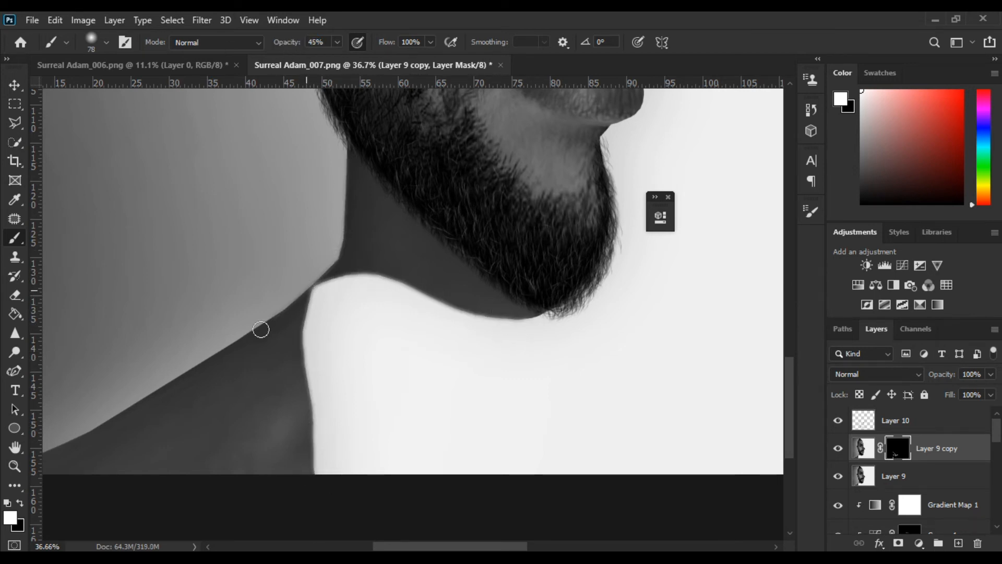
scroll(288, 304, "down", 5)
left_click_drag(252, 315, 176, 354)
scroll(237, 269, "down", 8)
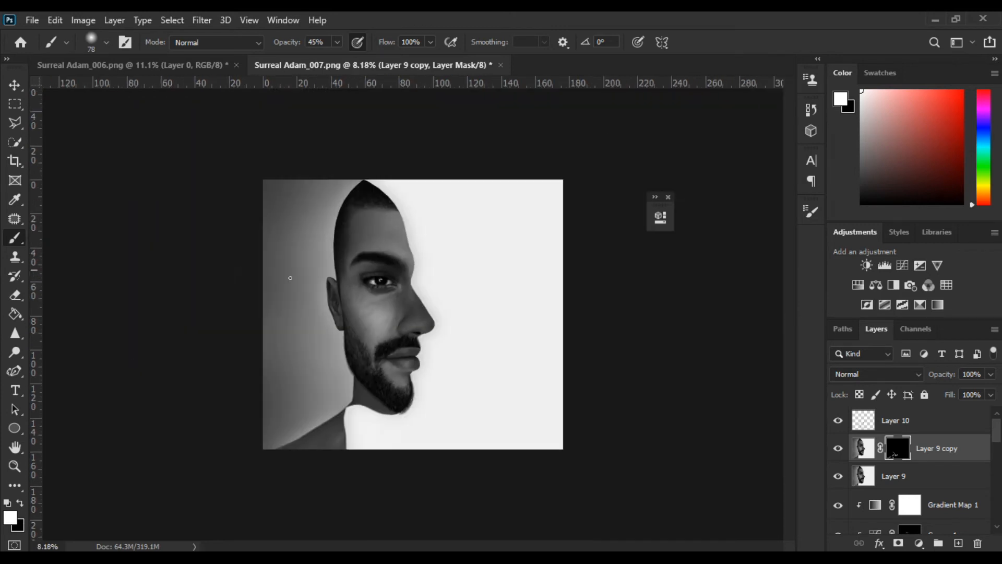
Step: Lower the brush opacity to 31% and paint the mask along the ear, face profile and head outline to soften them
scroll(243, 157, "up", 8)
left_click_drag(249, 183, 241, 230)
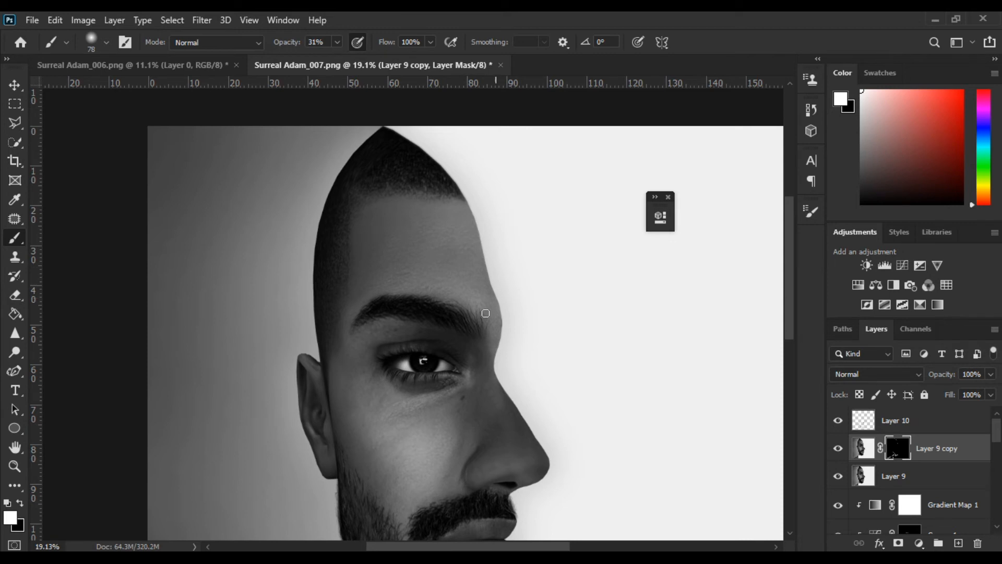
left_click_drag(485, 313, 417, 183)
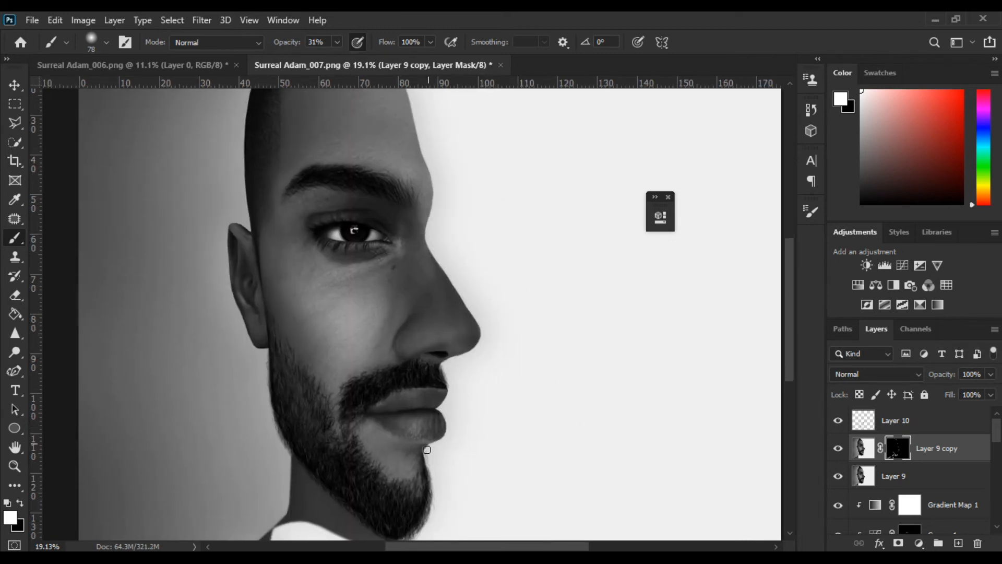
scroll(430, 293, "up", 3)
left_click_drag(430, 291, 512, 247)
left_click_drag(94, 139, 226, 408)
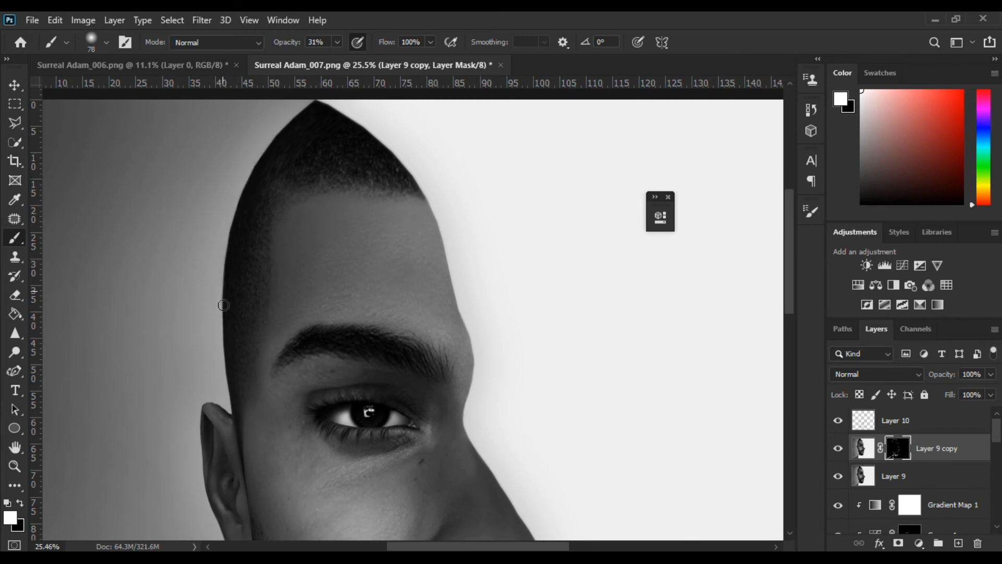
left_click_drag(229, 417, 191, 272)
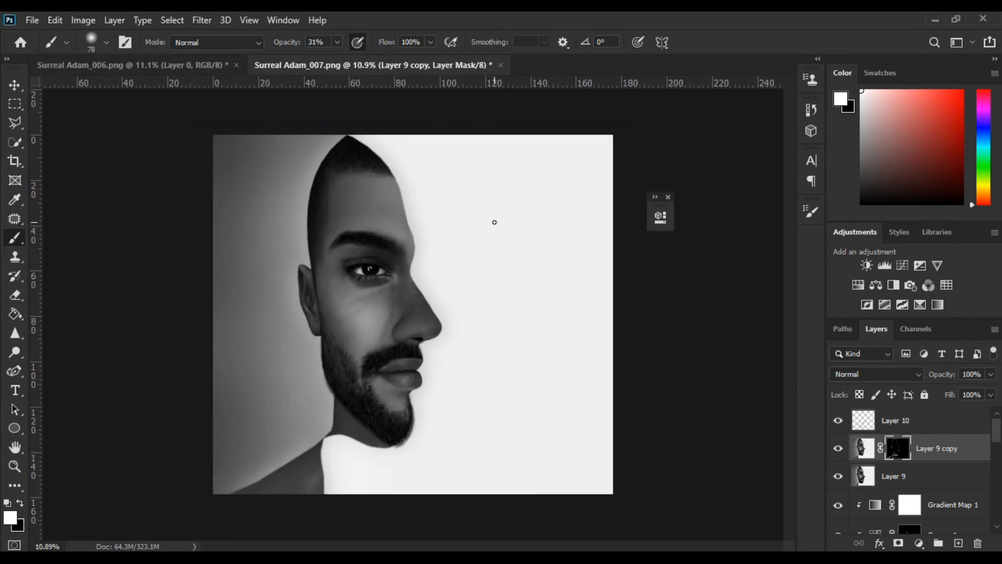
Step: Crop the canvas slightly tighter at the top and bottom, shifting the picture a little to the left within the crop frame
scroll(495, 222, "up", 3)
scroll(477, 259, "down", 1)
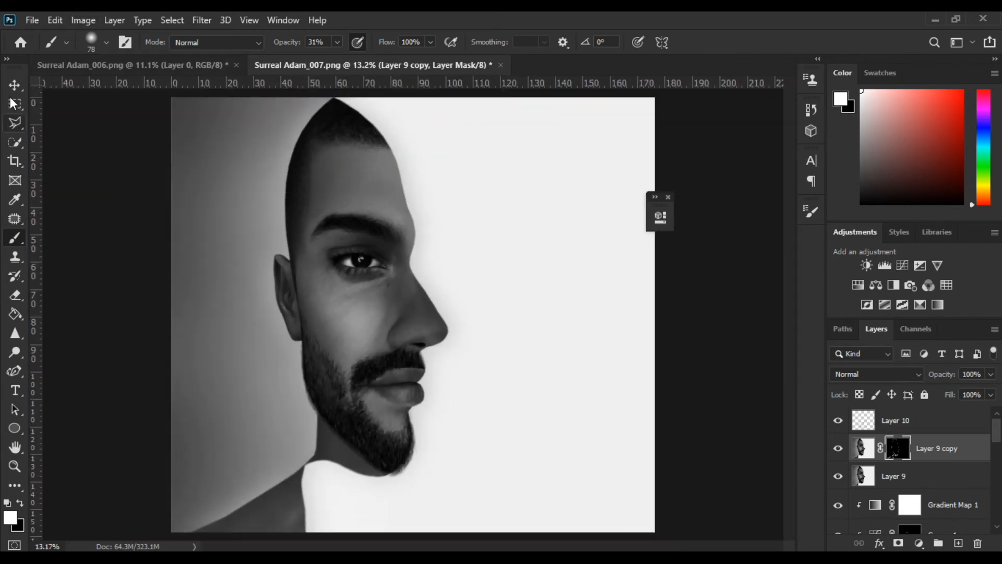
left_click(14, 161)
left_click_drag(413, 97, 413, 103)
left_click_drag(405, 530, 405, 526)
left_click_drag(409, 465, 402, 458)
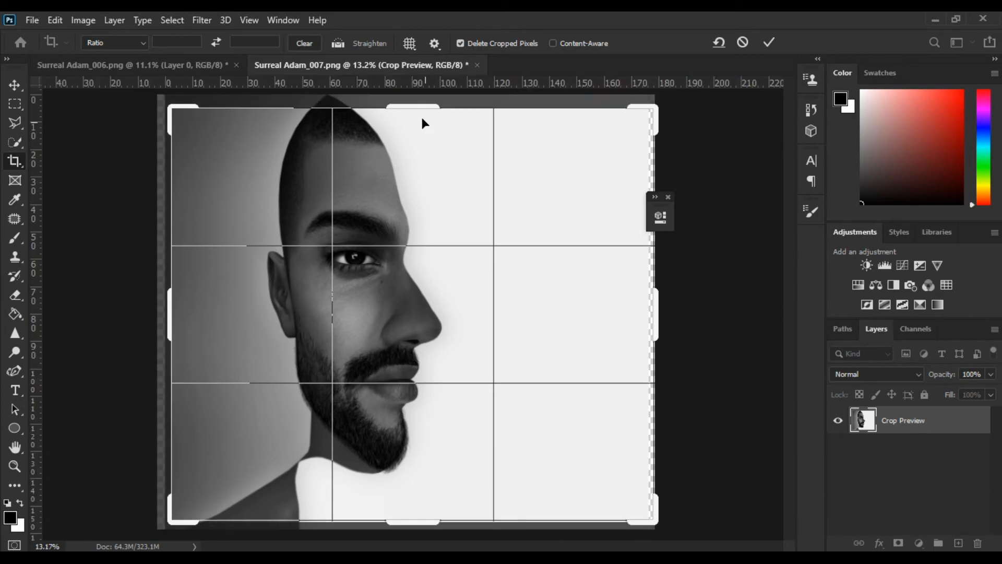
left_click_drag(414, 102, 414, 99)
left_click_drag(436, 180, 431, 180)
key("Return")
scroll(434, 183, "down", 2)
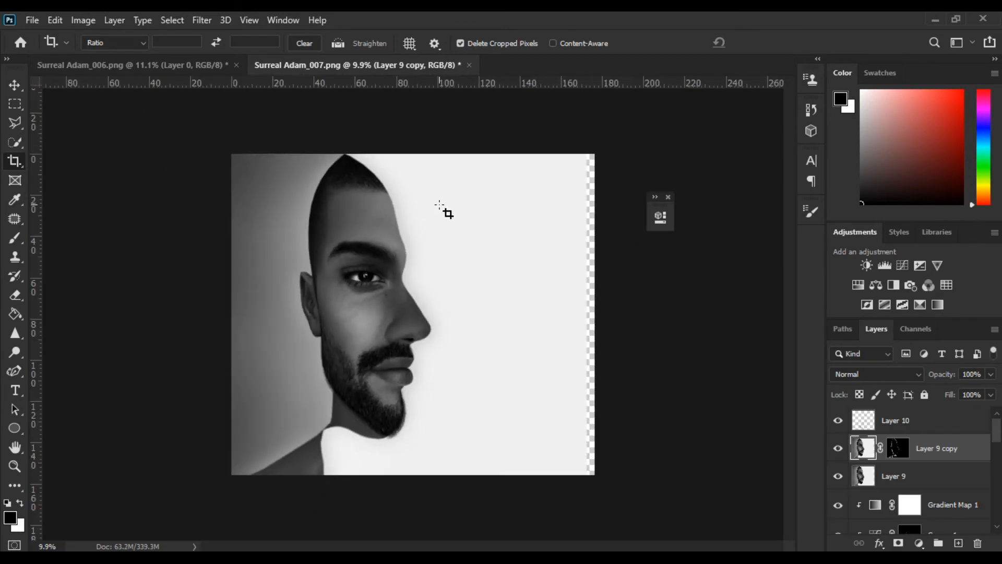
scroll(918, 486, "down", 1)
scroll(923, 506, "up", 1)
Step: Cover the transparent strip along the canvas's right edge on Layer 10 with a 785 px sampled off-white brush, and stamp the visible layers as a new layer
key("b")
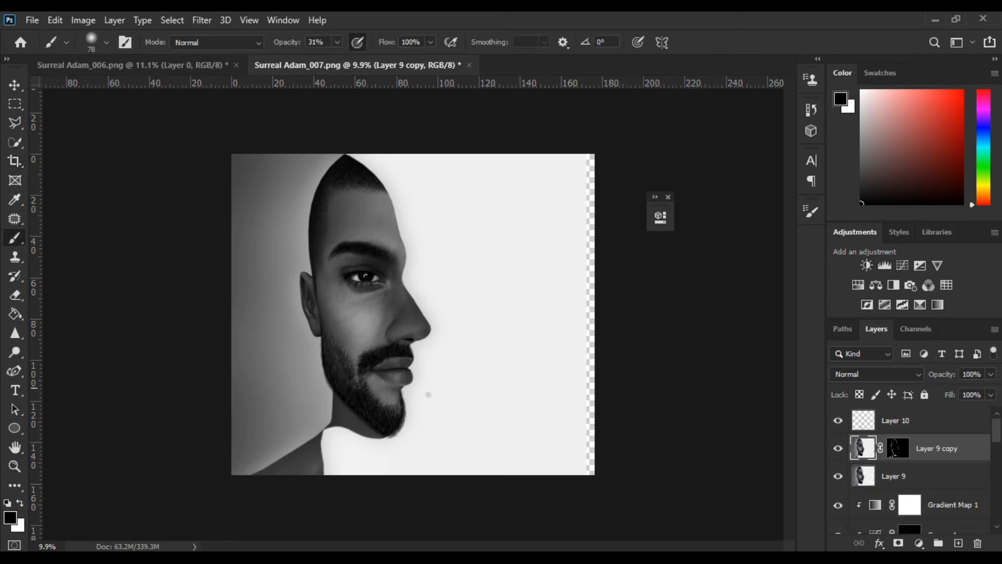
left_click(566, 260, "alt")
left_click_drag(567, 259, 597, 301)
left_click_drag(286, 45, 334, 45)
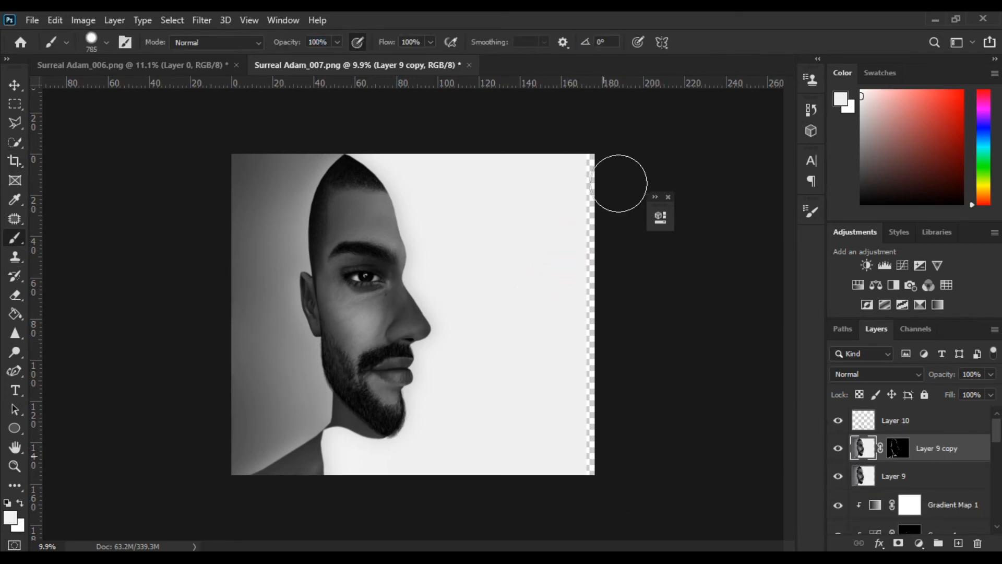
left_click(943, 428)
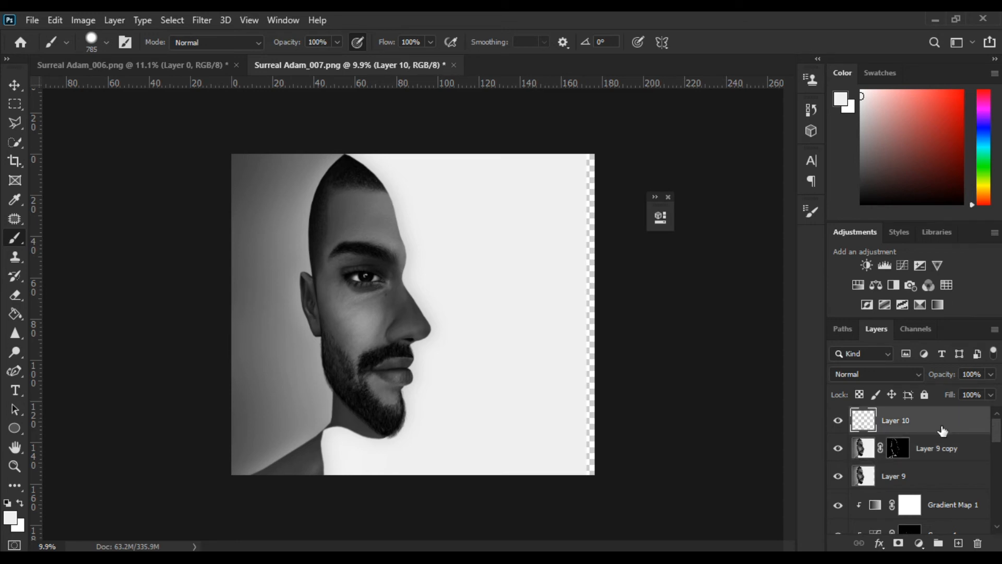
key("ctrl+shift+alt+e")
key("ctrl+plus")
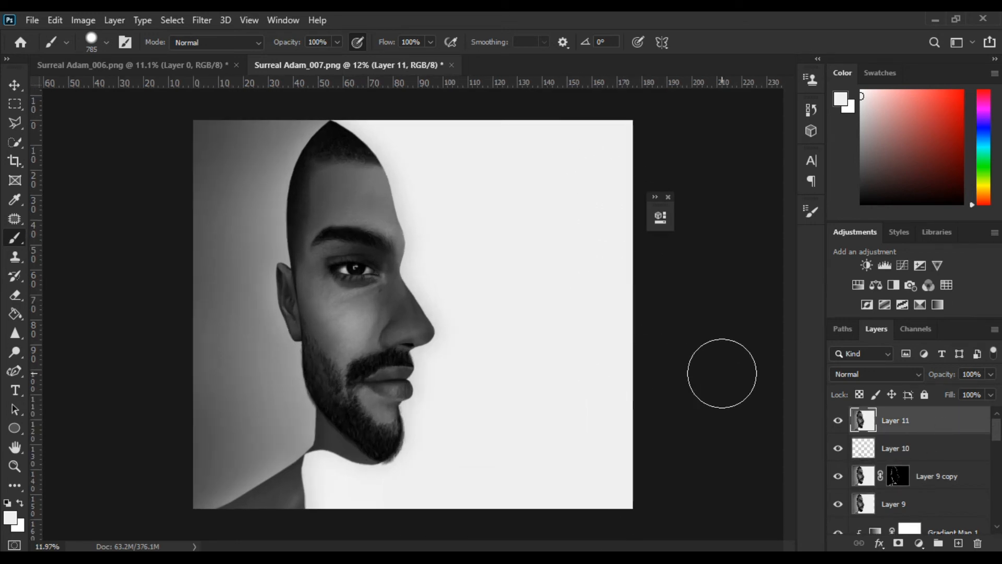
Step: Try a 78 px hair brush with 327% spacing as light strands on the eyebrow and undo the stroke
key("ctrl+plus")
left_click(106, 42)
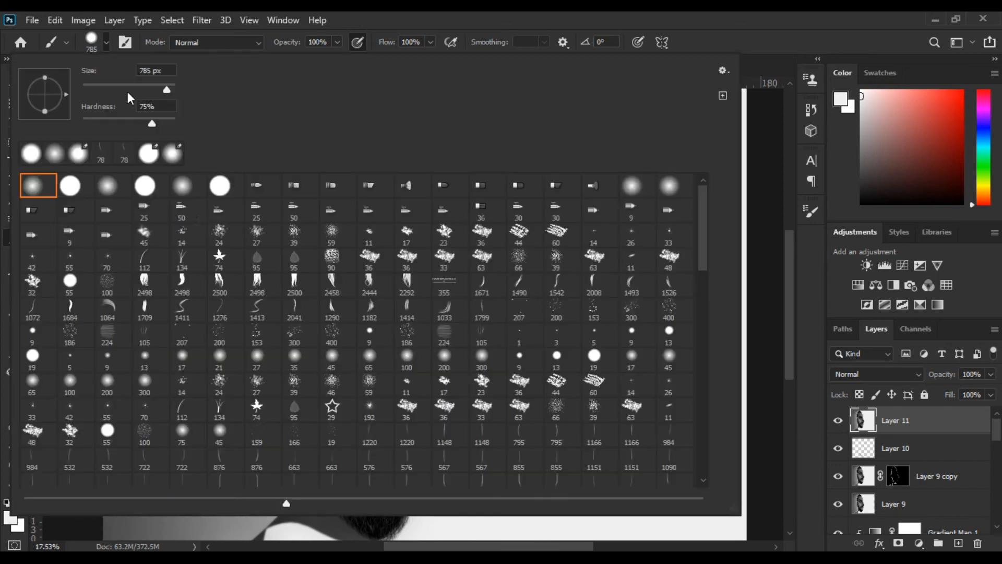
left_click(100, 154)
left_click(818, 409)
scroll(387, 219, "up", 8)
left_click_drag(387, 219, 336, 215)
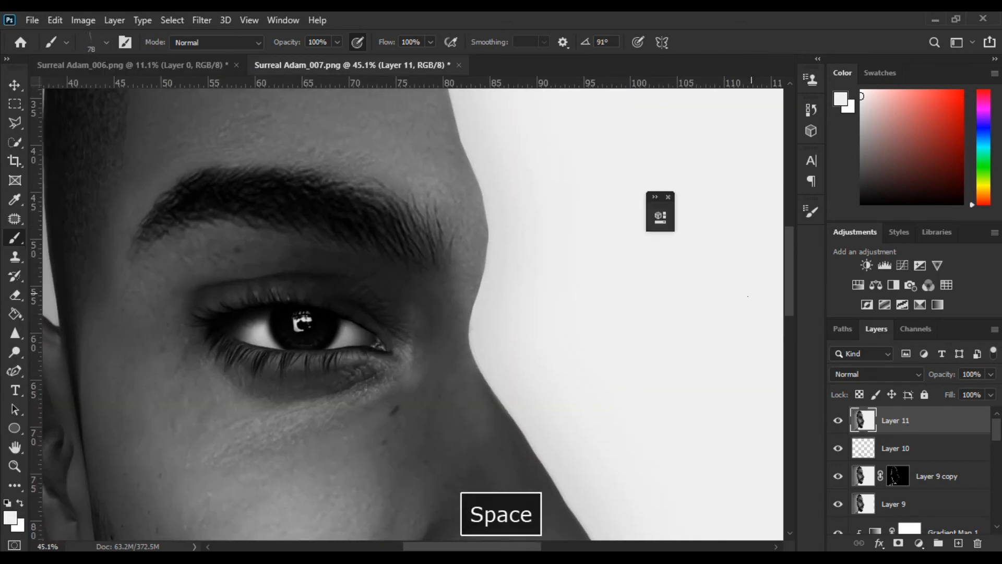
left_click(811, 211)
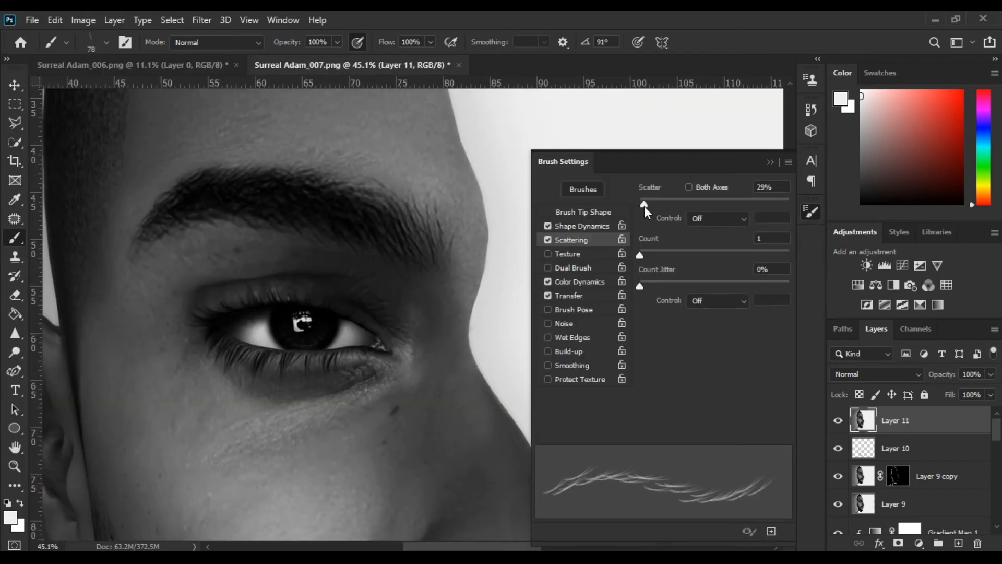
left_click(584, 211)
left_click_drag(682, 410, 762, 401)
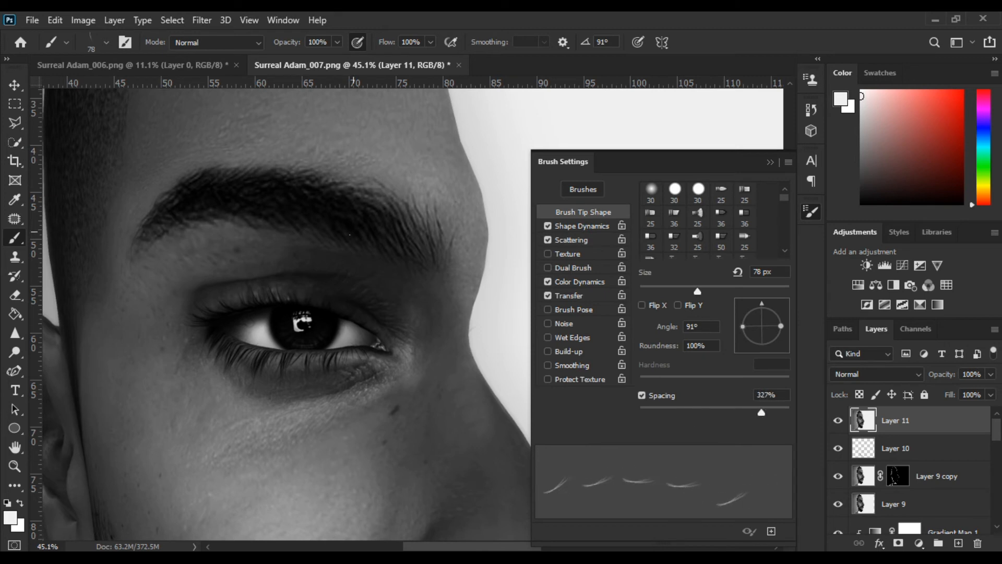
left_click_drag(287, 191, 343, 222)
key("ctrl+z")
Step: Enlarge the hair brush to 149 px, try a stroke back across the eyebrow and undo it
right_click(281, 198, "alt")
left_click(594, 224)
left_click_drag(306, 229, 229, 194)
key("ctrl+z")
Step: Compare the 722 px and 1090 px strand brushes, choose the 532 px one and undo its test mark
left_click(86, 41)
scroll(209, 339, "down", 3)
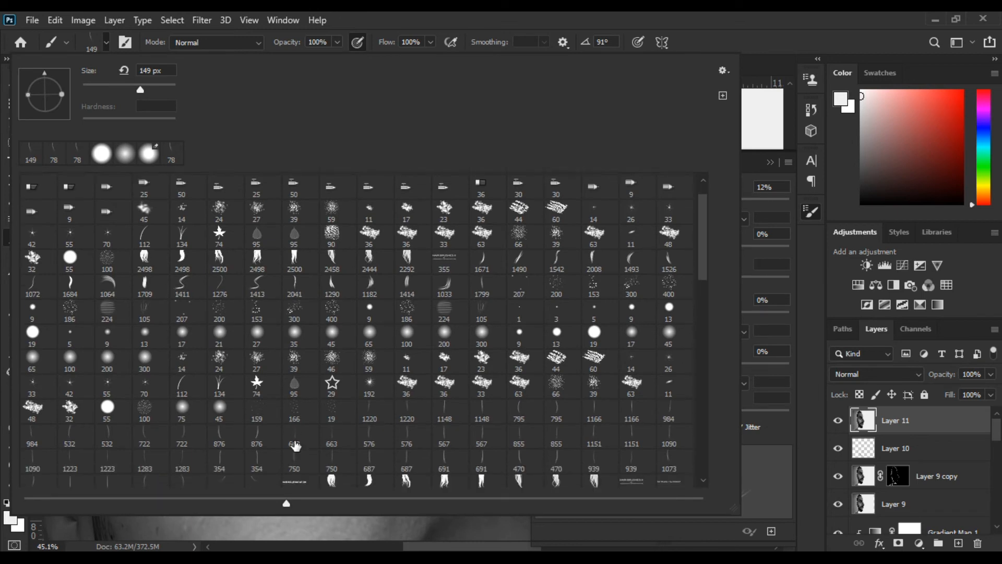
left_click(150, 401)
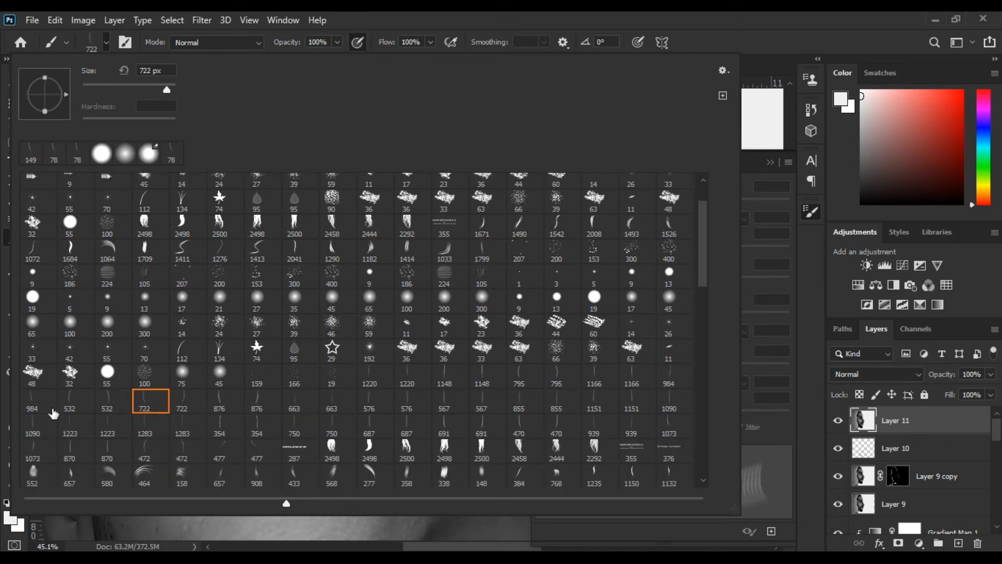
scroll(539, 364, "down", 1)
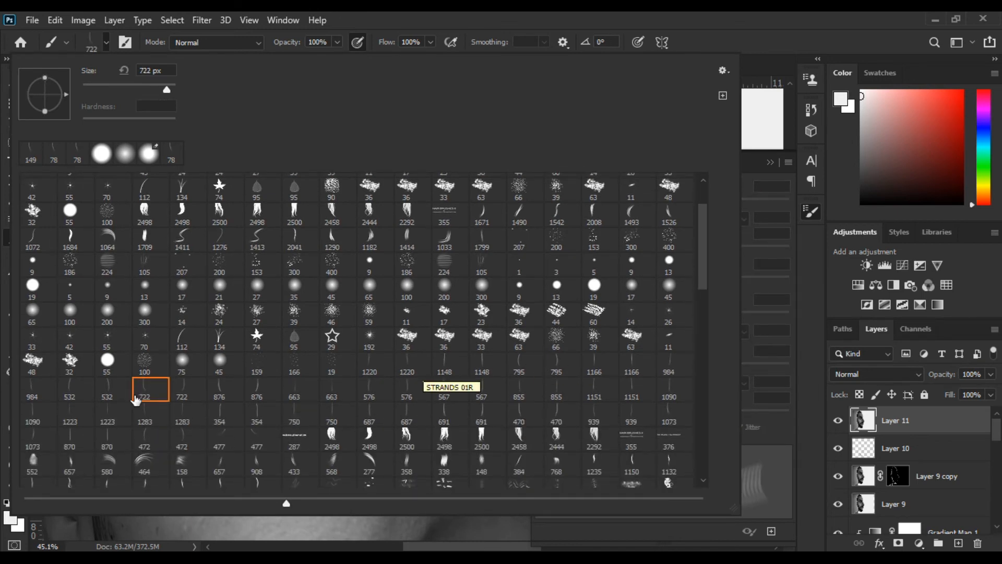
left_click(32, 413)
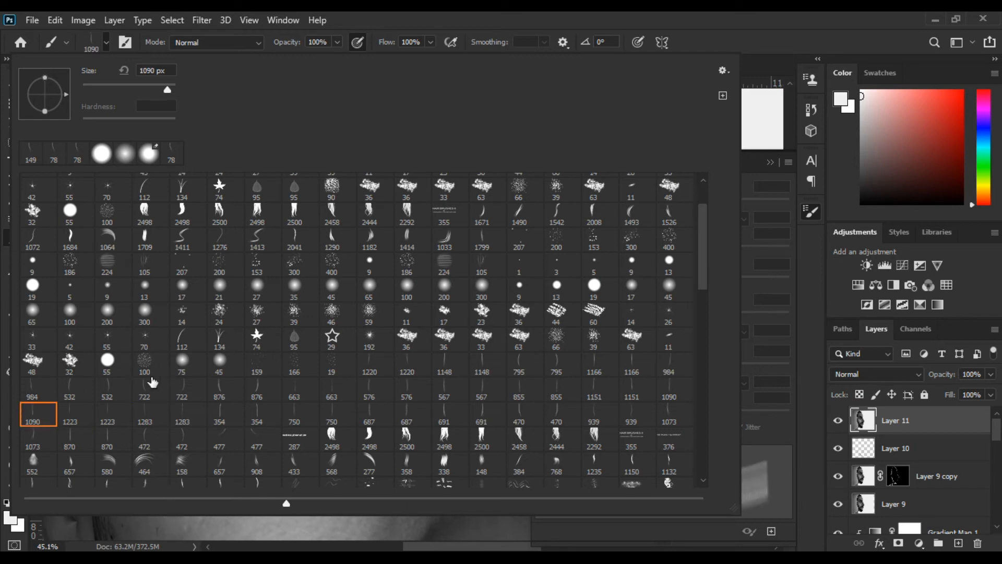
left_click(113, 390)
left_click(752, 361)
key("ctrl+z")
Step: Widen the strand brush's spacing to 200%, set its angle control to Direction, and try a stroke along the eyebrow
left_click(583, 212)
mouse_move(653, 409)
left_mouse_down()
mouse_move(759, 393)
mouse_move(740, 397)
left_mouse_up()
left_click(566, 228)
left_click(713, 331)
left_click(710, 436)
left_click_drag(344, 234, 309, 201)
key("ctrl+z")
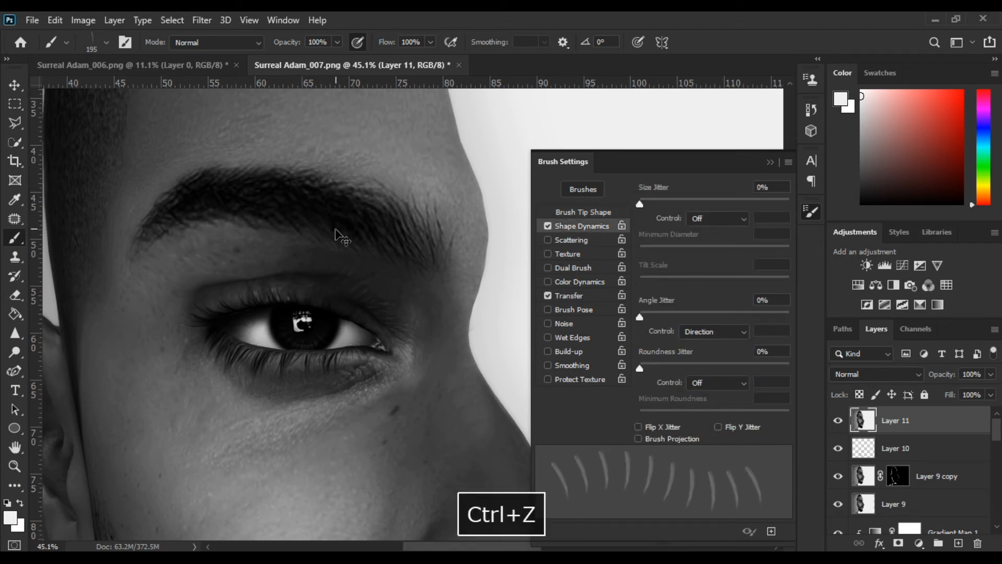
Step: Try single 195 px light strands across the eyebrow while rotating the brush tip, ending with Flip X on and an 89° angle
left_click(583, 212)
mouse_move(790, 327)
left_mouse_down()
mouse_move(771, 290)
mouse_move(694, 297)
mouse_move(772, 334)
mouse_move(737, 298)
mouse_move(754, 321)
mouse_move(747, 328)
left_mouse_up()
left_click(395, 220)
left_click(239, 193)
mouse_move(753, 307)
left_mouse_down()
mouse_move(780, 312)
mouse_move(777, 342)
mouse_move(788, 315)
mouse_move(727, 321)
mouse_move(735, 341)
mouse_move(761, 353)
left_mouse_up()
left_click(276, 203)
left_click(314, 200)
left_click(268, 202)
left_click(291, 211)
left_click_drag(751, 310, 762, 284)
left_click(325, 219)
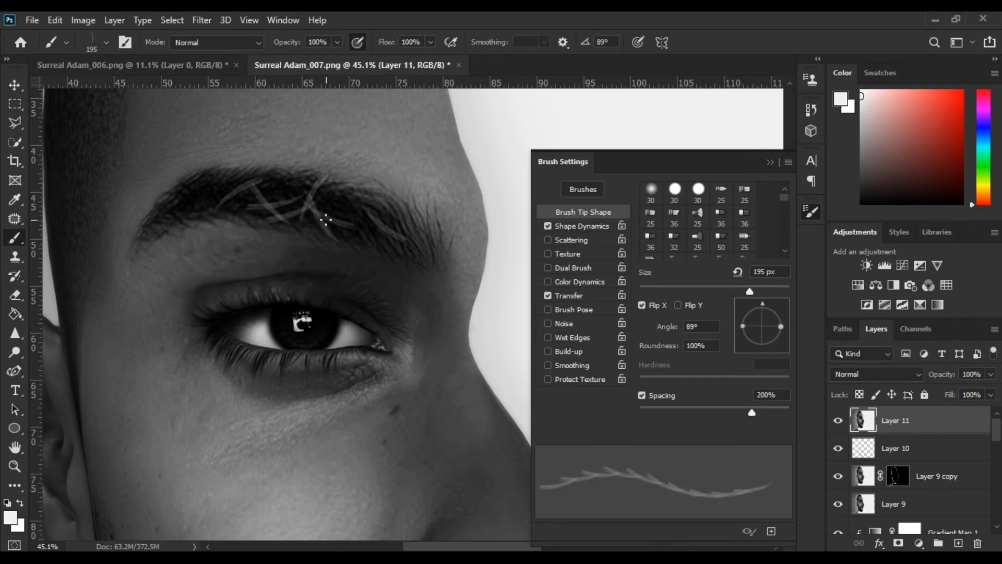
Step: Try more light strands on the eyebrow with Flip Y on, Flip X off and the tip angle at 46°
left_click(678, 305)
left_click(348, 226)
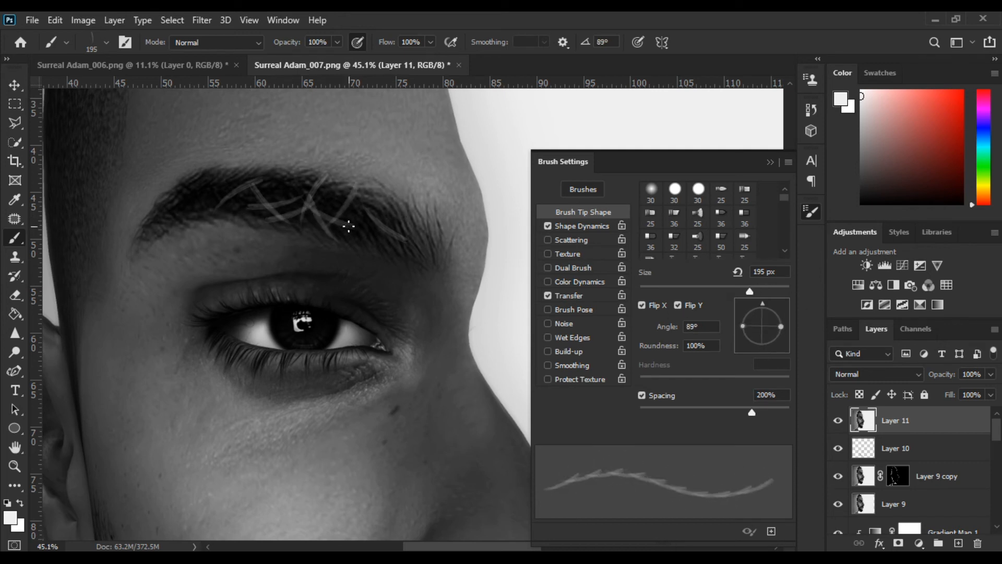
left_click(642, 305)
left_click(380, 252)
mouse_move(765, 302)
left_mouse_down()
mouse_move(782, 329)
mouse_move(779, 309)
left_mouse_up()
left_click(346, 219)
left_click(355, 222)
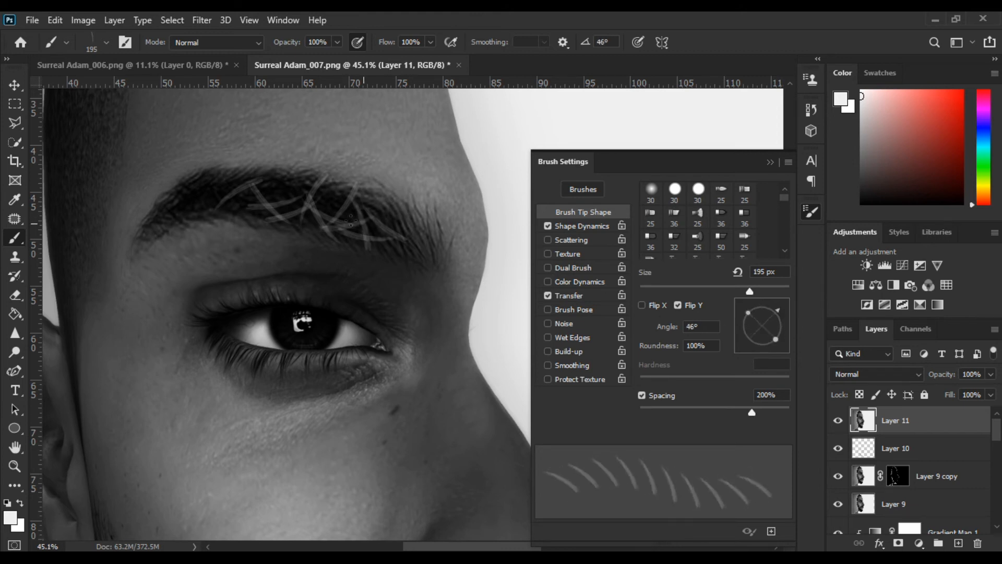
Step: Try to erase the test strands from the eyebrow, and step back through the history to remove them
left_click(16, 296)
mouse_move(230, 204)
left_mouse_down()
mouse_move(450, 273)
mouse_move(297, 163)
left_mouse_up()
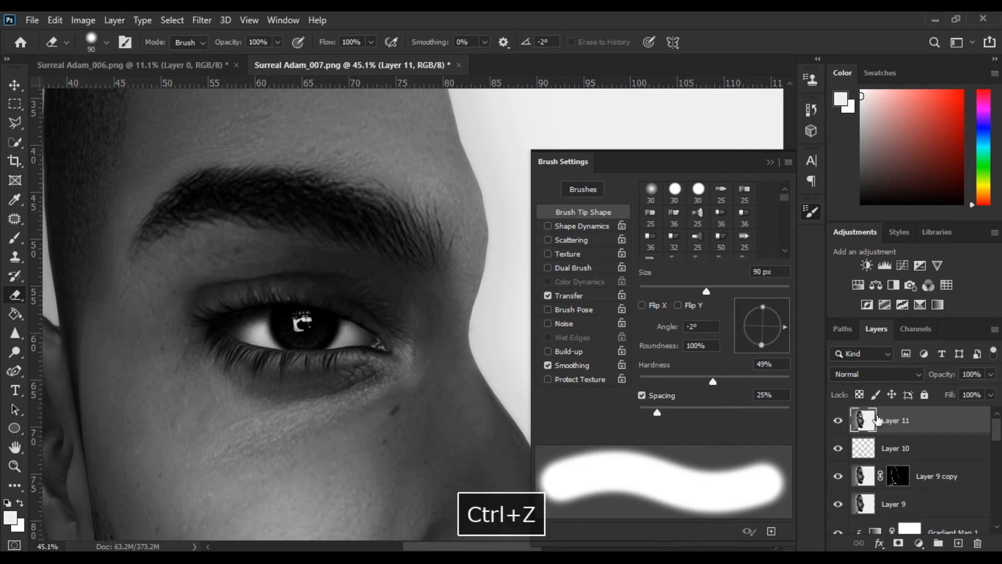
key("ctrl+z")
left_click(812, 108)
left_click(696, 144)
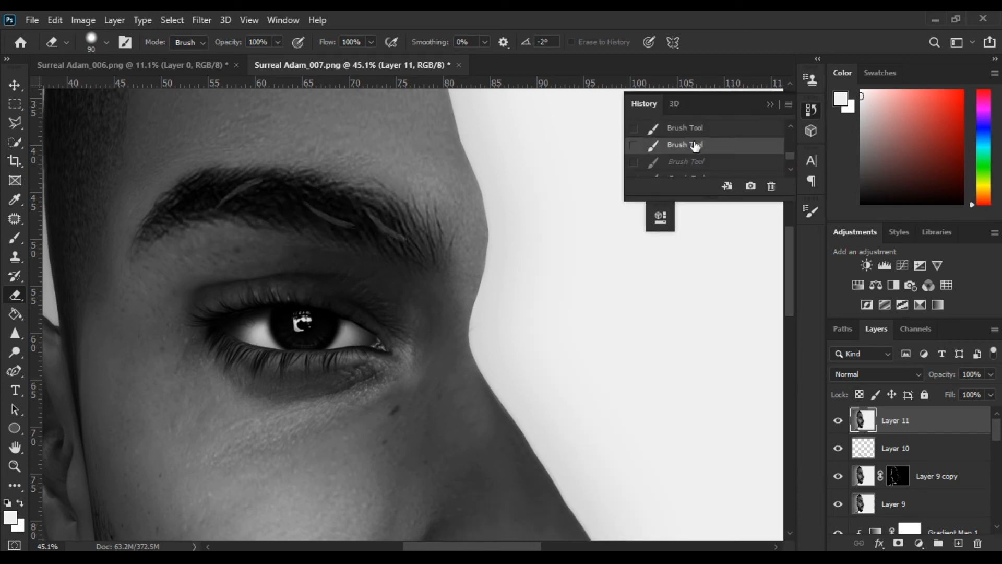
Step: Try a smaller 71 px strand brush over the eyebrow on a new layer, undo the stroke and delete the layer
left_click(959, 542)
left_click(15, 238)
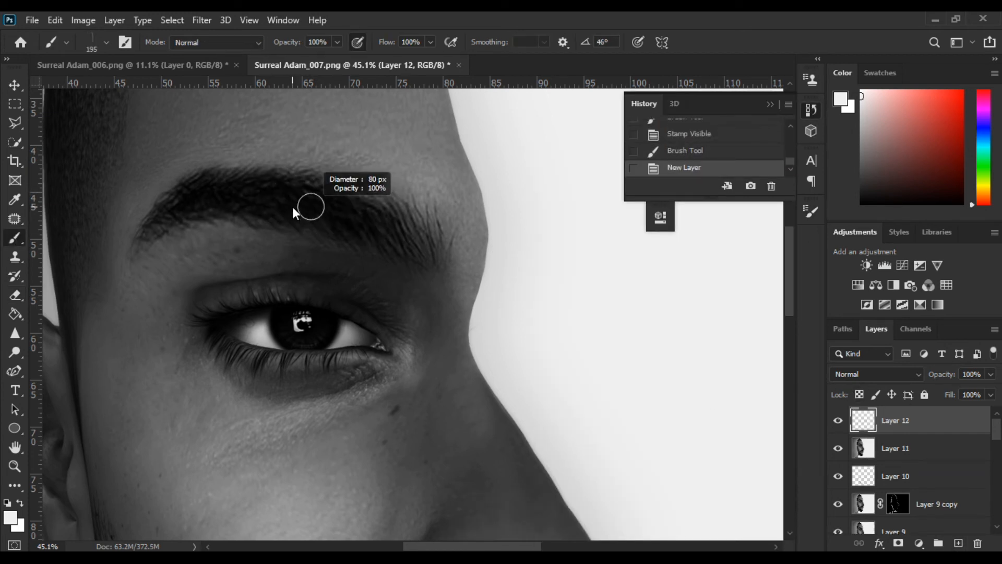
left_click_drag(340, 217, 228, 188)
key("ctrl+z")
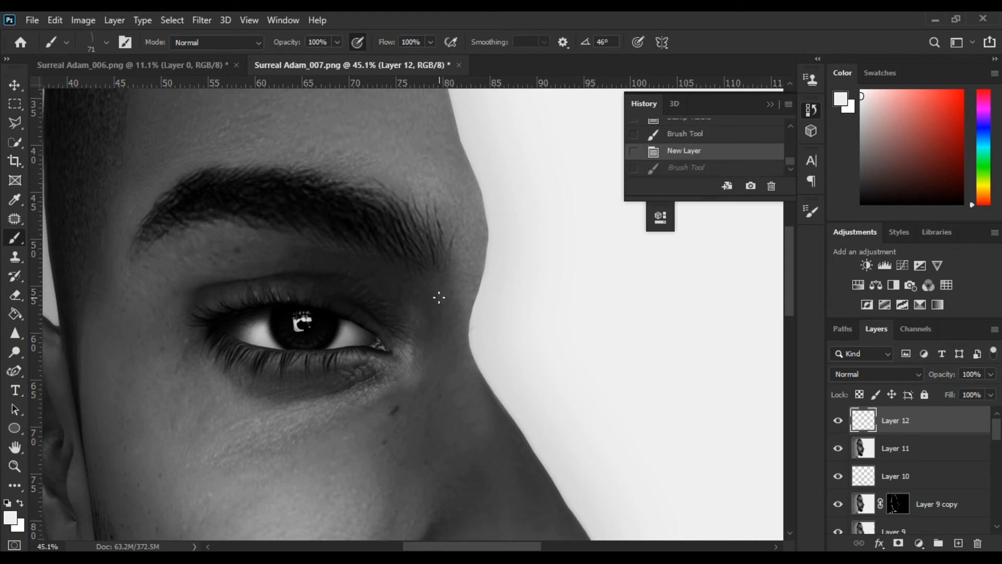
key("ctrl+0")
left_click(774, 104)
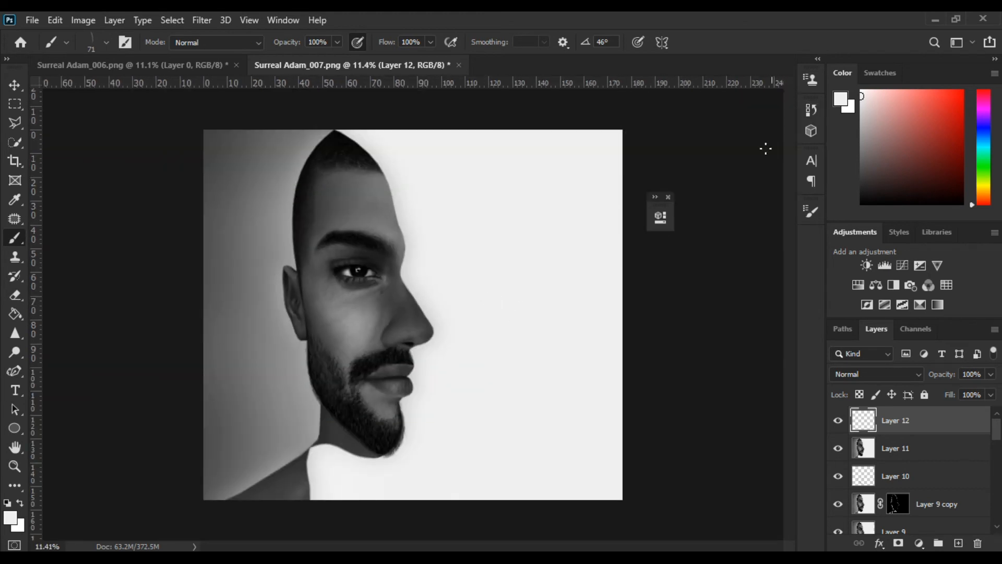
left_click_drag(935, 422, 977, 543)
Step: Apply the Camera Raw filter to Layer 11: exposure -0.40, contrast +18, highlights +19, shadows -12, blacks -11 and texture +50
left_click(196, 21)
left_click(266, 108)
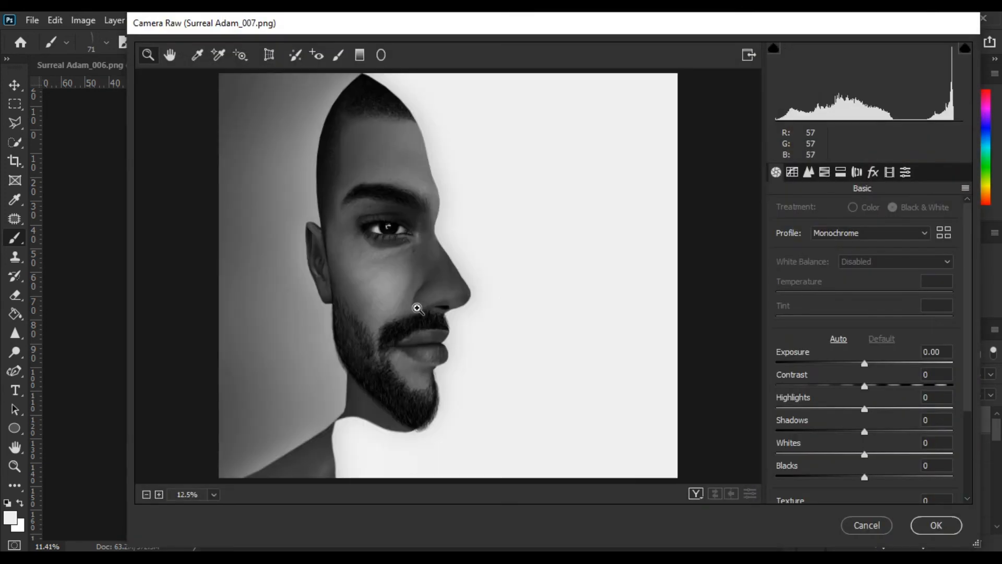
left_click_drag(864, 363, 859, 464)
scroll(852, 443, "down", 1)
scroll(879, 444, "down", 1)
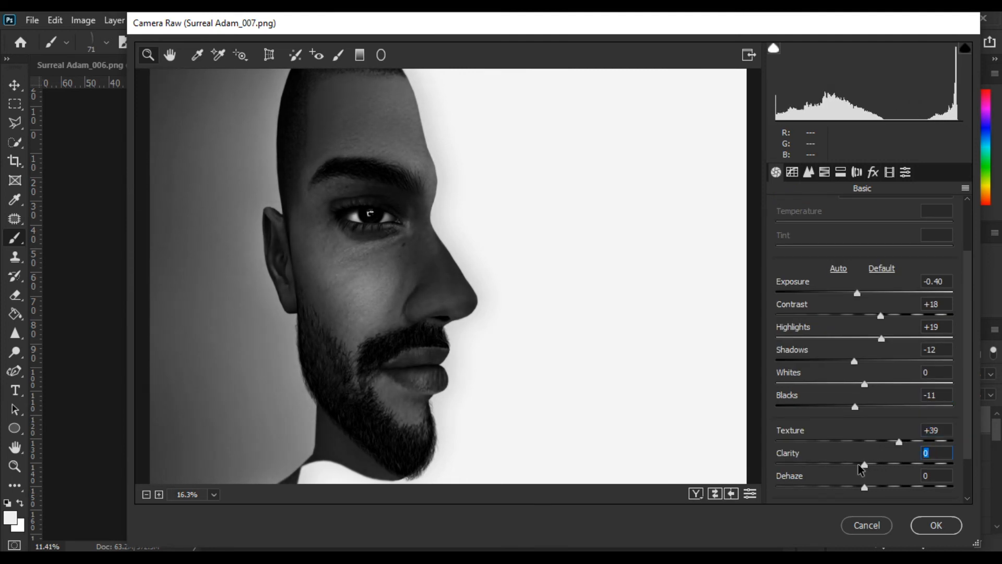
left_click(907, 441)
key("ctrl+minus")
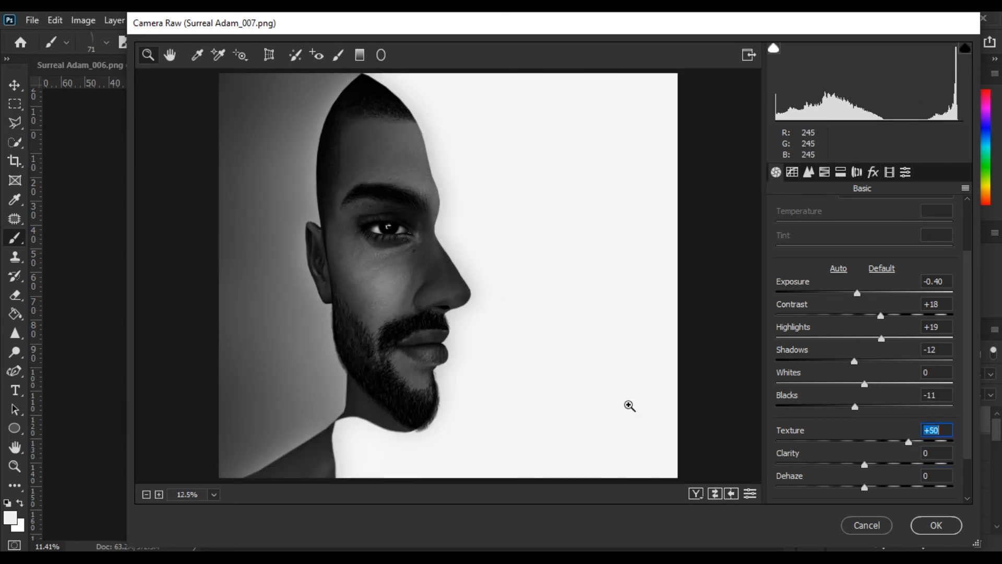
left_click(936, 525)
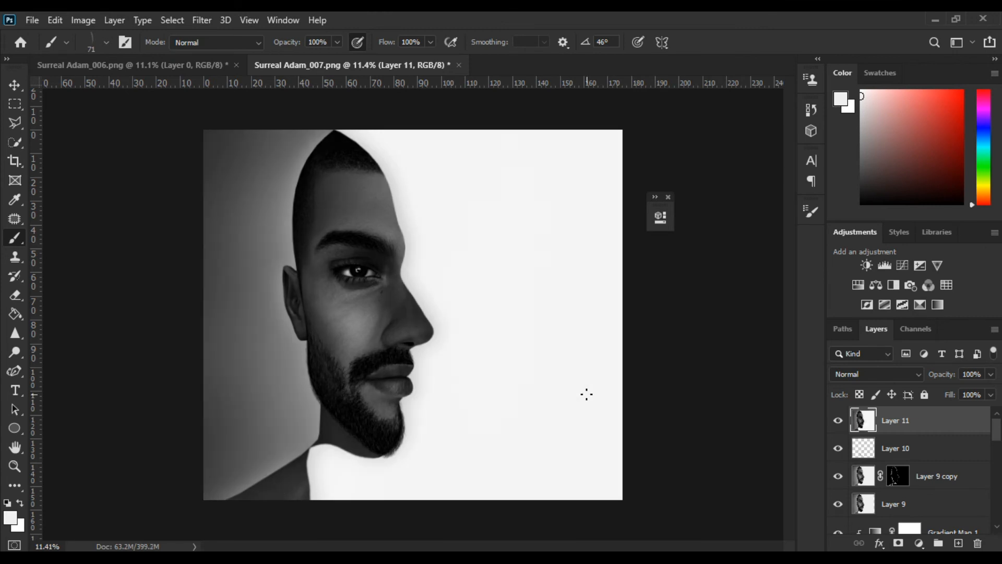
Step: Sharpen the eyebrow and beard on Layer 11 with the Sharpen tool at 193 px and 100% strength
scroll(897, 473, "down", 2)
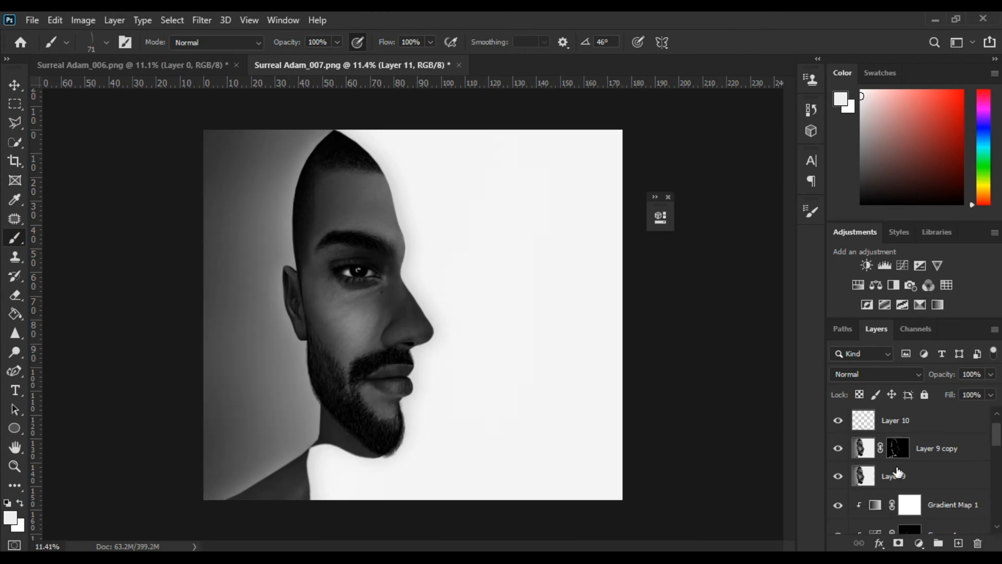
scroll(864, 469, "up", 2)
scroll(366, 263, "up", 4)
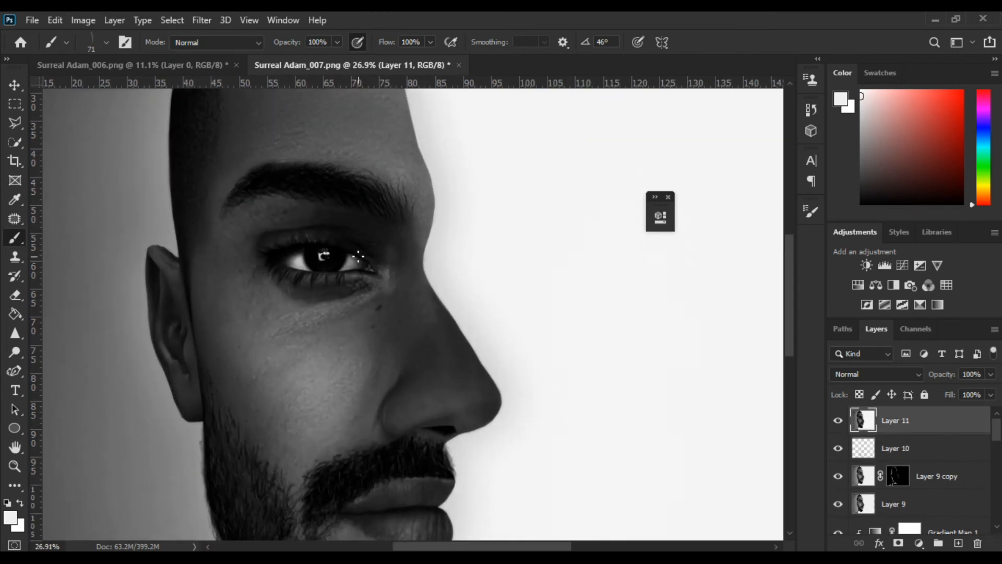
left_click(15, 333)
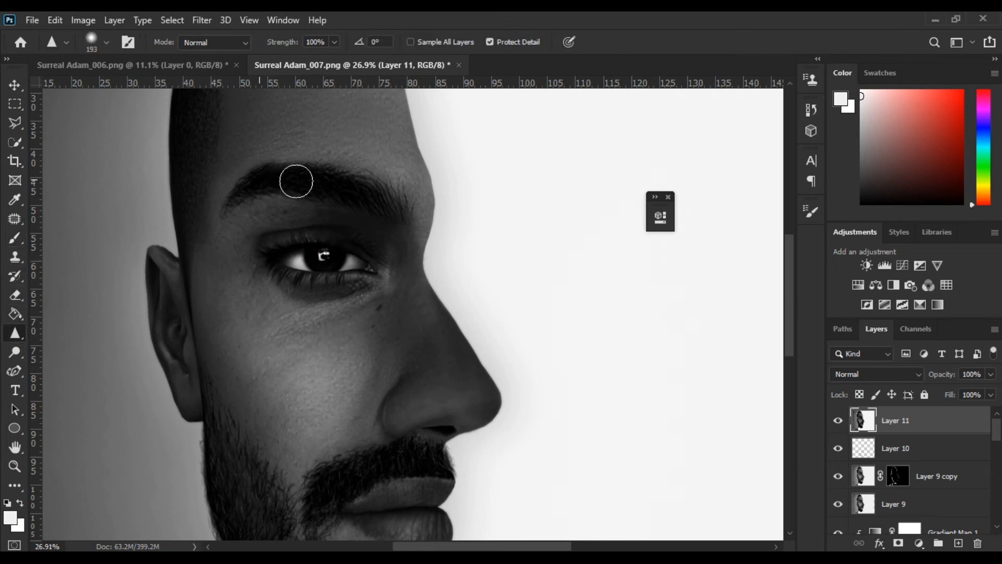
left_click_drag(338, 353, 318, 301)
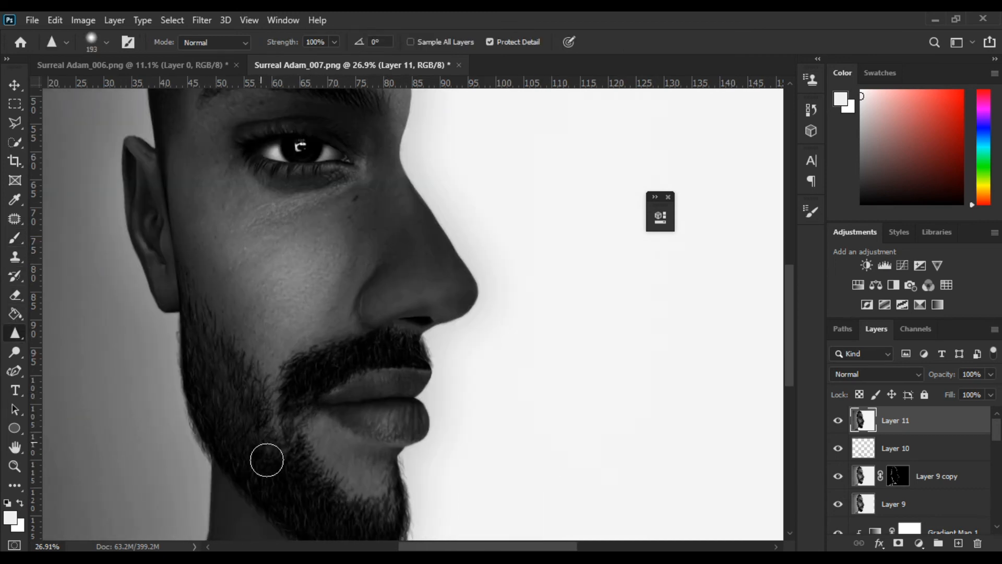
left_click_drag(255, 425, 233, 342)
left_click_drag(153, 246, 204, 337)
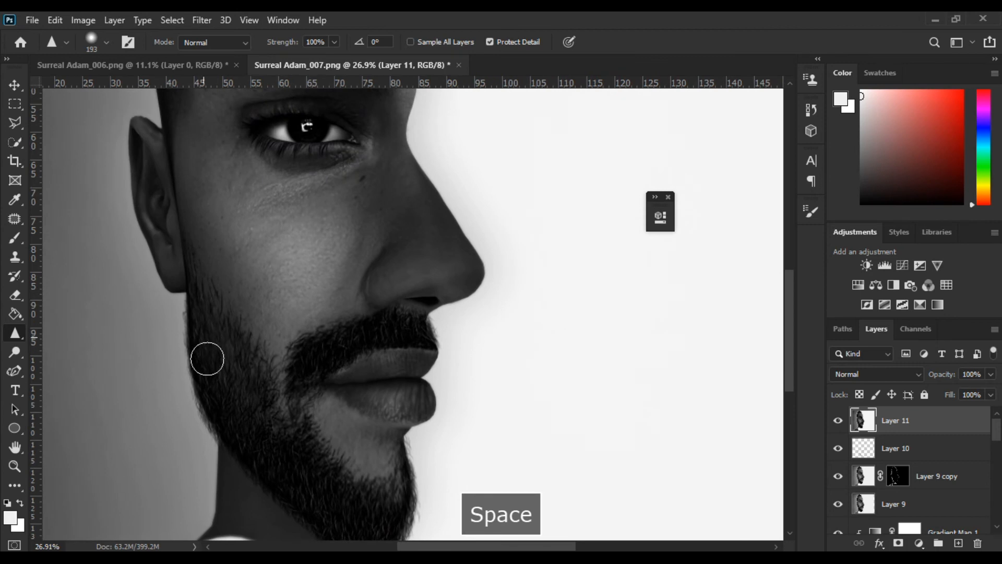
scroll(266, 401, "down", 3)
scroll(429, 306, "down", 2)
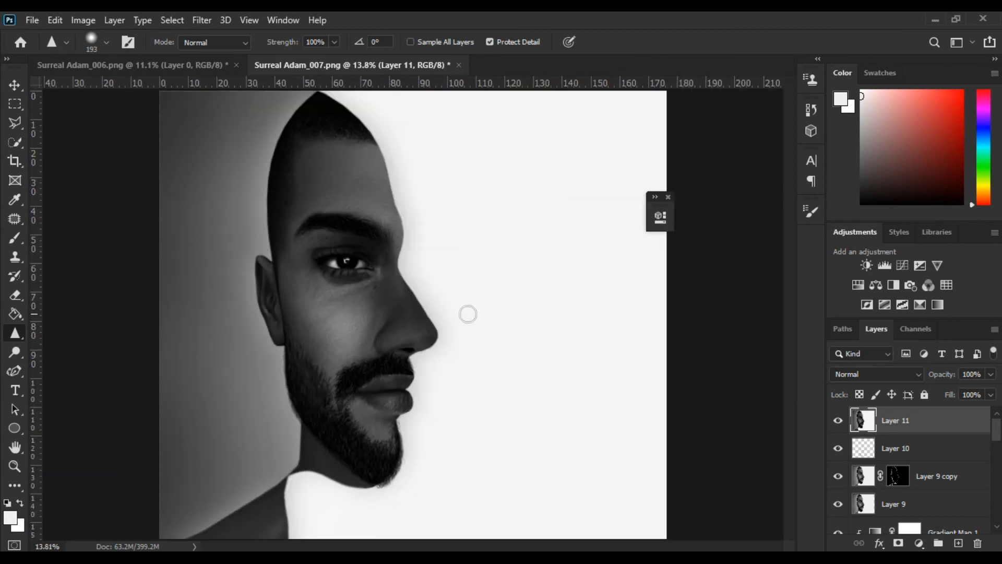
scroll(411, 303, "down", 1)
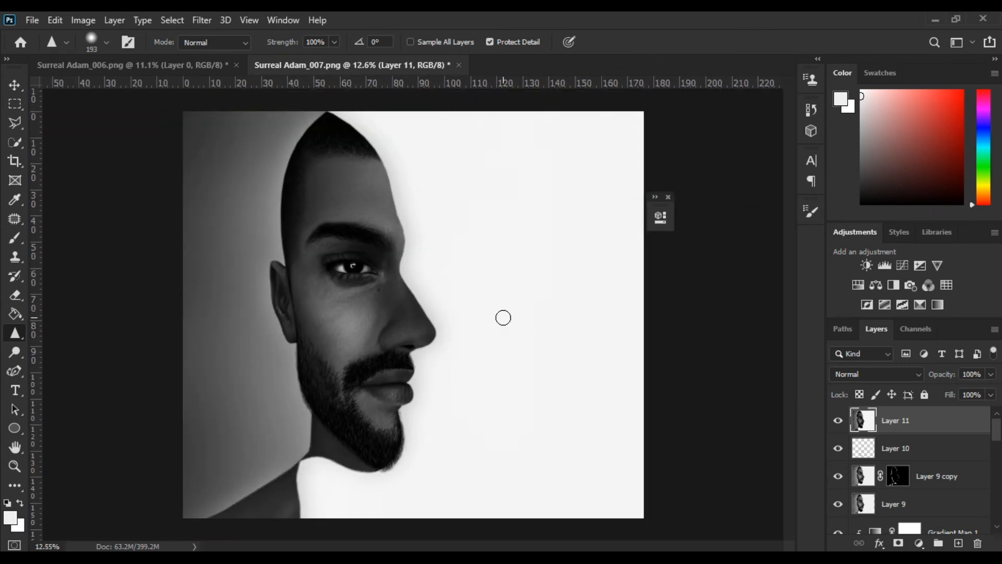
Step: Nudge the upper lip's edge beneath the moustache on Layer 11 with the Liquify filter at brush size 154
left_click(194, 21)
left_click(239, 139)
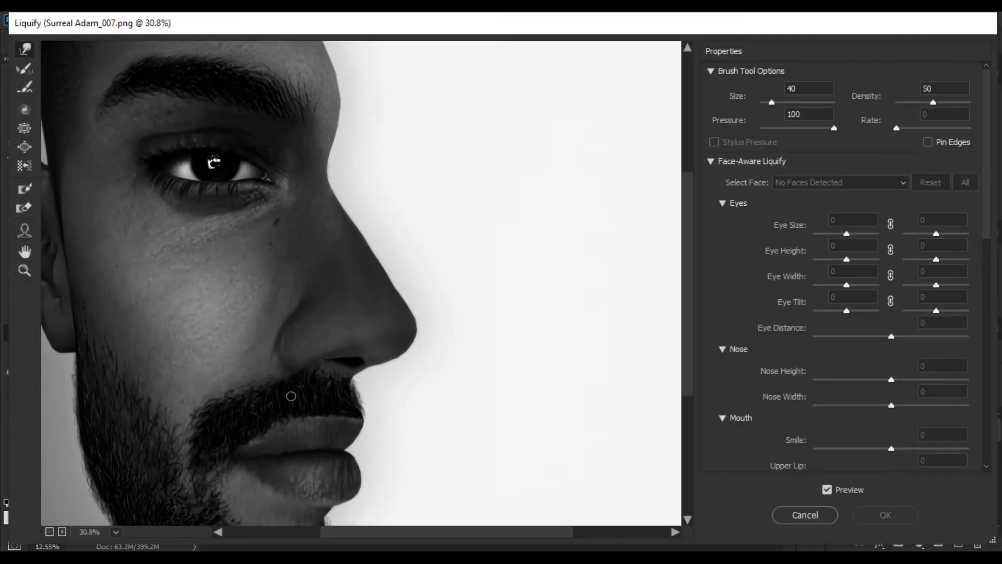
mouse_move(320, 429)
left_mouse_down()
mouse_move(340, 413)
mouse_move(304, 420)
left_mouse_up()
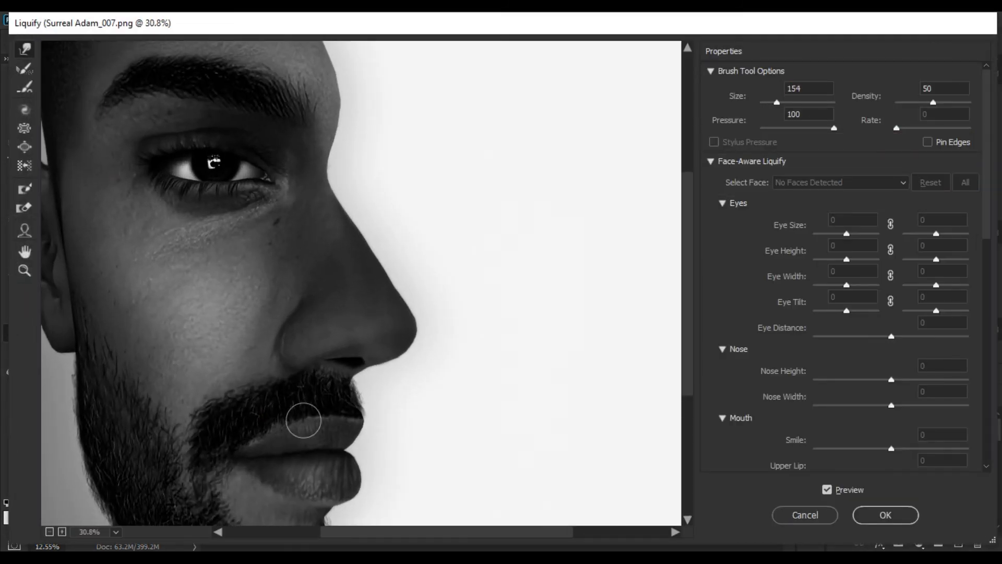
scroll(311, 376, "down", 5)
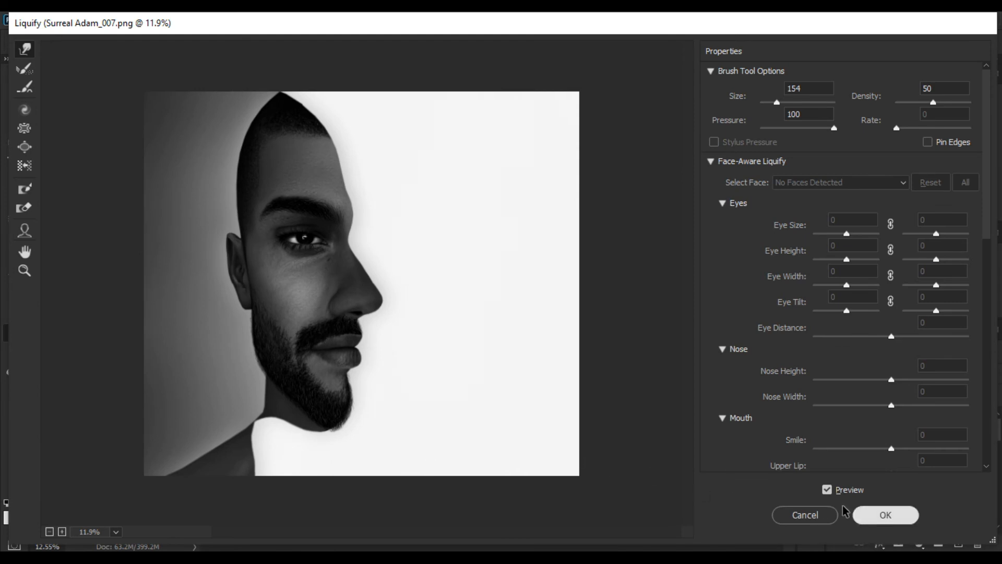
left_click(886, 515)
Step: Reshape the outline at the top of the head on Layer 11 with the Liquify filter at brush size 154
scroll(368, 186, "up", 8)
left_click_drag(282, 137, 302, 261)
left_click(201, 21)
left_click(238, 139)
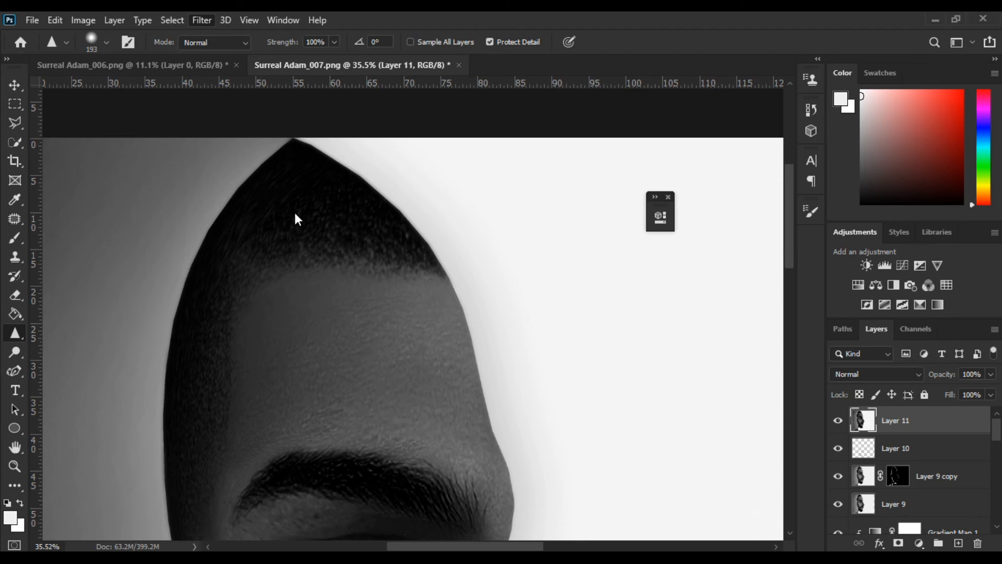
scroll(271, 72, "up", 13)
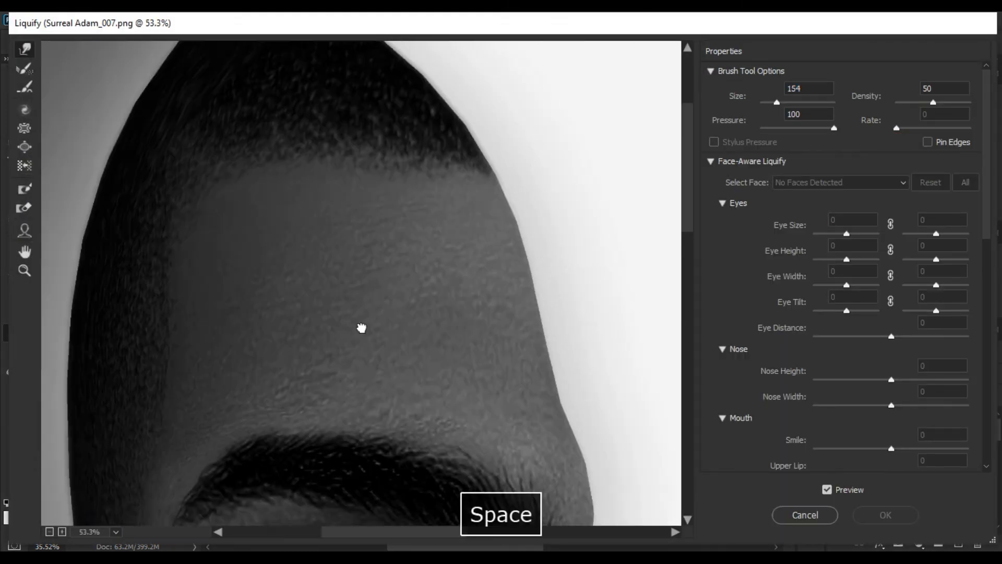
left_click_drag(361, 328, 380, 403)
mouse_move(387, 92)
left_mouse_down()
mouse_move(425, 114)
mouse_move(447, 148)
left_mouse_up()
scroll(349, 131, "down", 5)
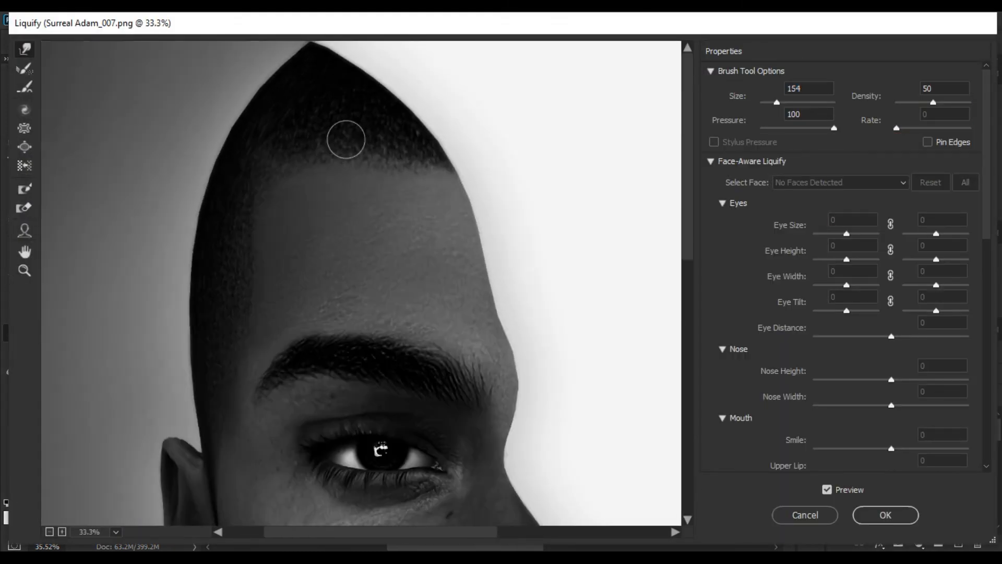
key("ctrl+0")
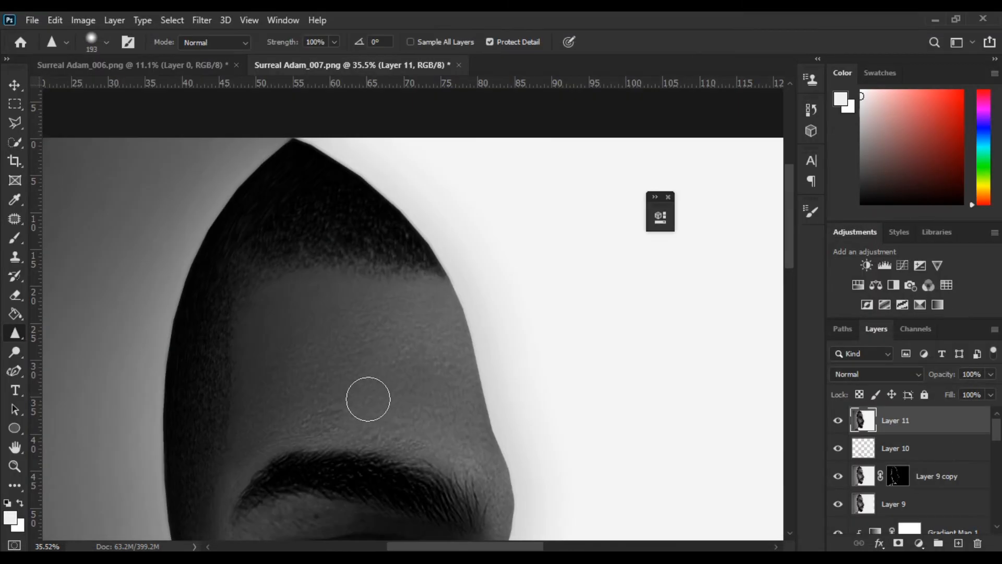
key("ctrl+0")
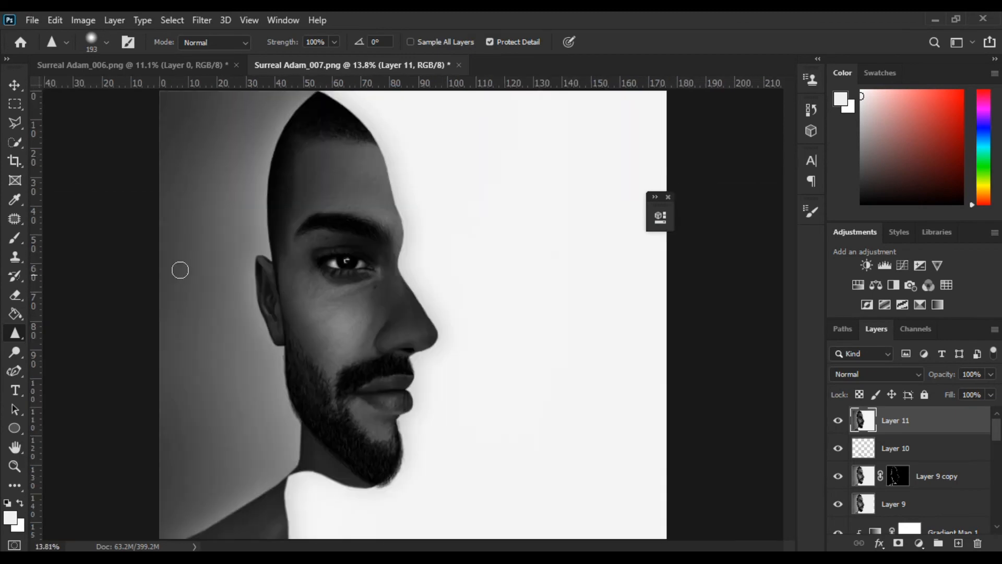
Step: Crop the canvas's upper edge slightly so it just trims the pointed tip of the head
left_click(15, 160)
left_click_drag(410, 91, 424, 227)
scroll(398, 119, "up", 7)
left_click(438, 171)
scroll(430, 171, "up", 6)
left_click_drag(392, 156, 540, 522)
left_click_drag(579, 222, 582, 225)
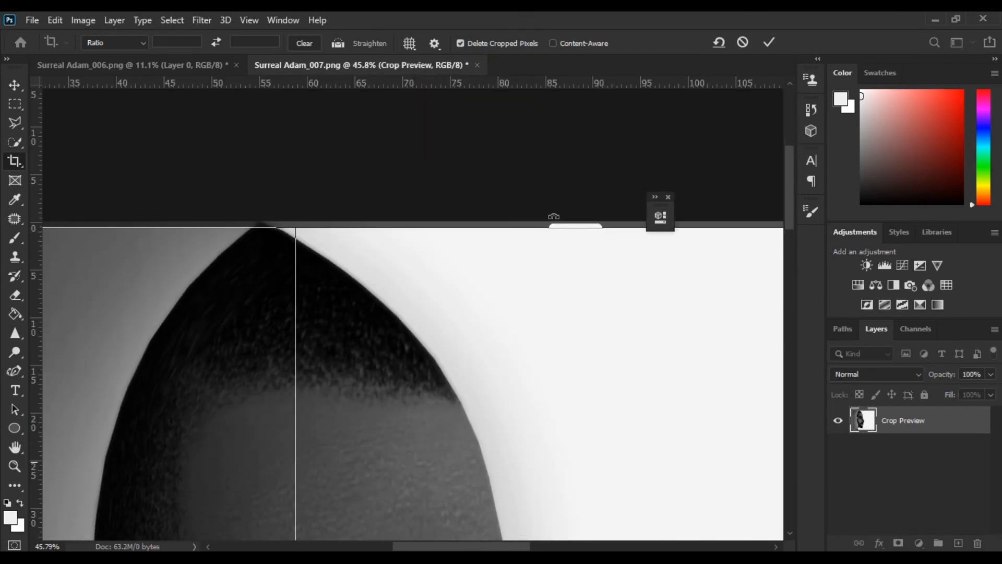
key("Return")
Step: Choose the 506 px curved hair-strand brush preset for painting on the chin of Layer 11
scroll(409, 171, "down", 15)
scroll(404, 367, "up", 15)
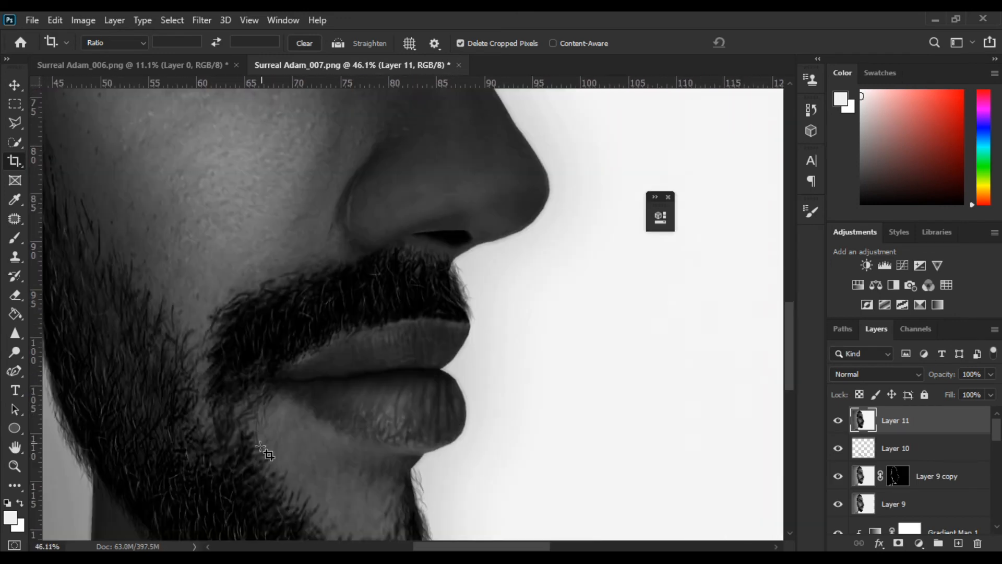
left_click_drag(270, 439, 197, 162)
scroll(317, 378, "up", 4)
left_click(14, 238)
left_click(94, 40)
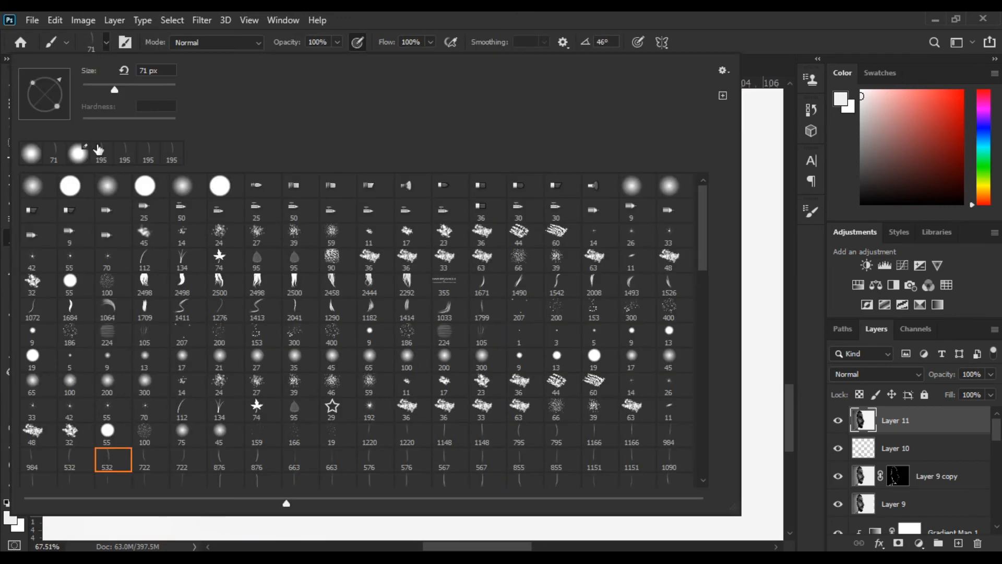
scroll(290, 345, "down", 5)
mouse_move(705, 260)
left_mouse_down()
mouse_move(696, 403)
mouse_move(696, 392)
left_mouse_up()
left_click(127, 273)
left_click(904, 421)
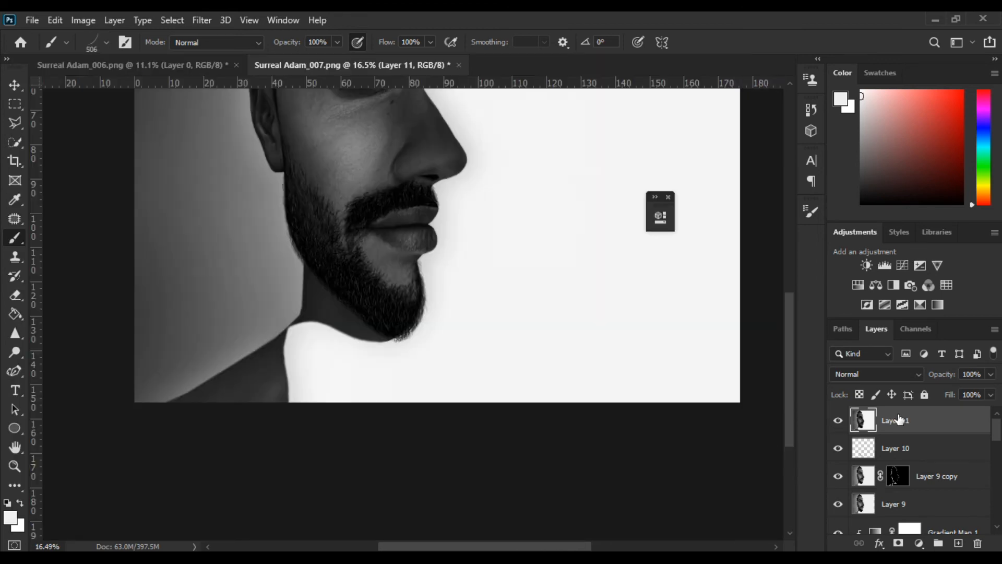
Step: Widen the strand brush's spacing and set its Shape Dynamics angle control to Direction
left_click(811, 212)
left_click_drag(656, 411, 656, 412)
left_click(582, 226)
left_click(714, 331)
left_click(699, 422)
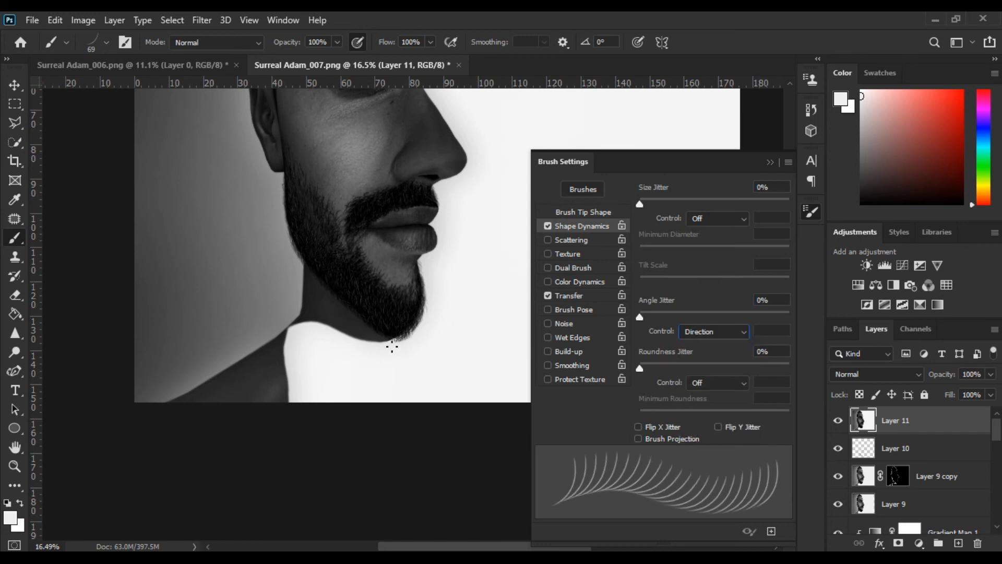
Step: Reduce the strand brush to 27 px and paint black hairs over the light patch along the beard's lower edge
scroll(374, 335, "up", 5)
key("bracketleft")
key("bracketleft")
key("bracketleft")
key("bracketleft")
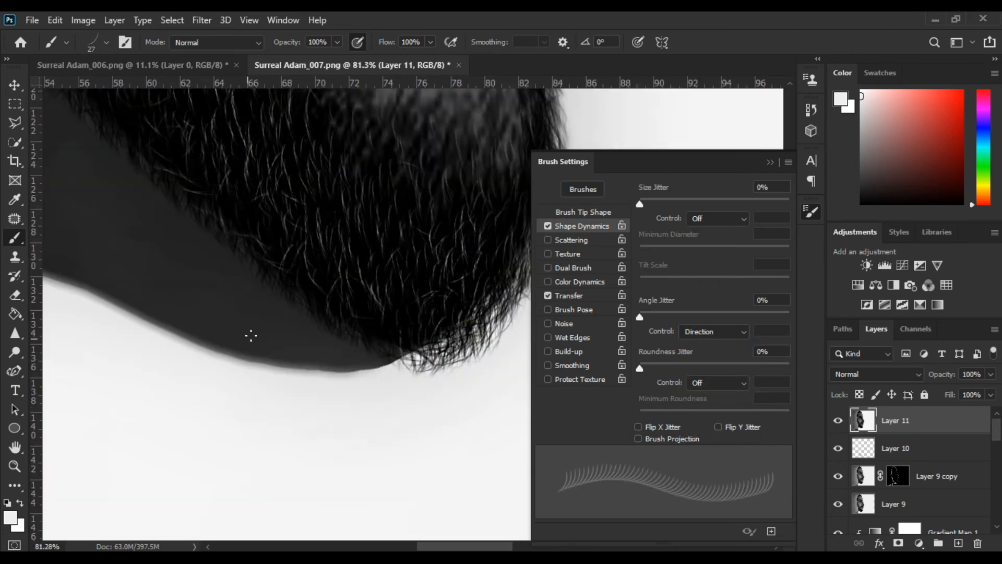
left_click(21, 502)
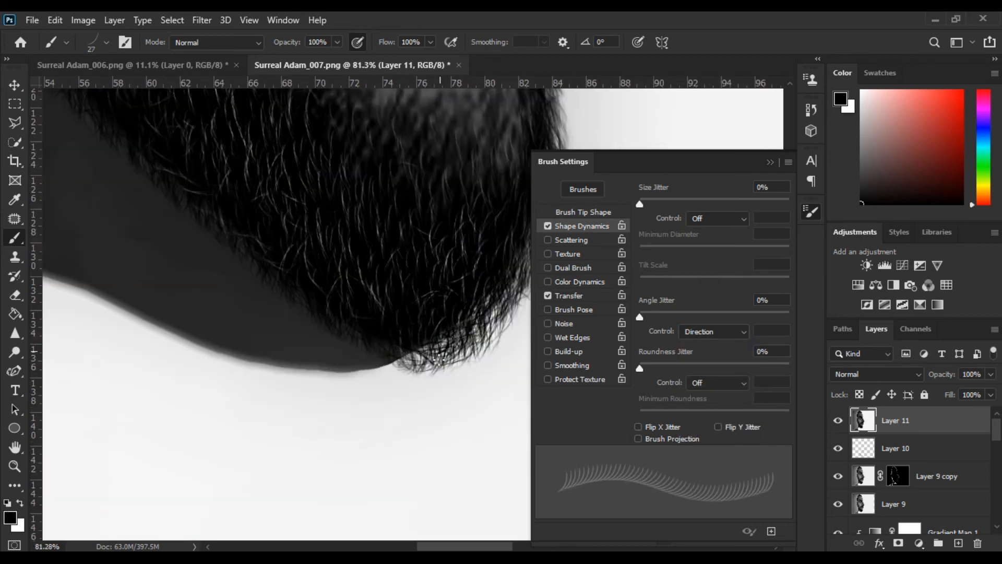
left_click_drag(438, 360, 489, 327)
left_click_drag(342, 322, 233, 368)
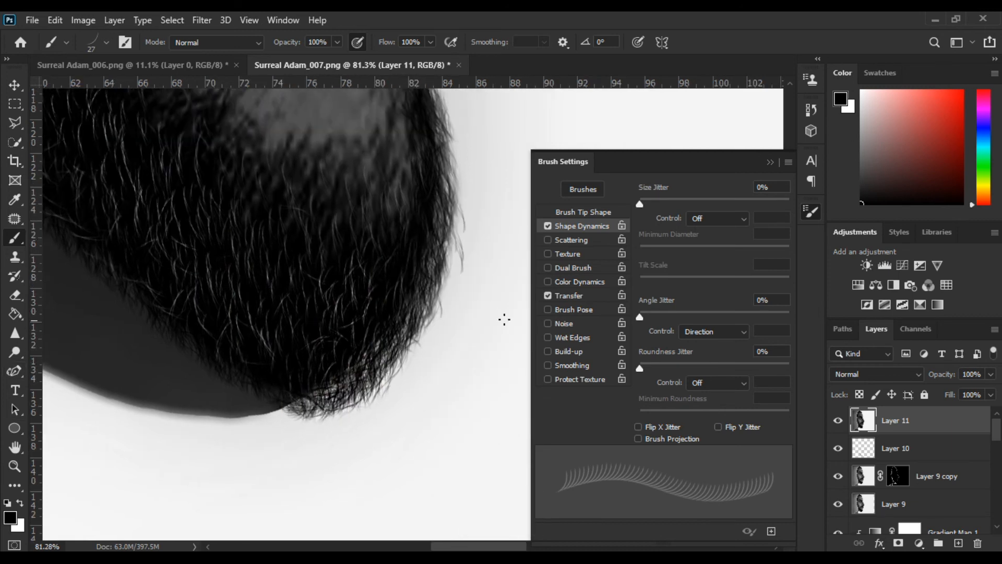
Step: Set the strand brush tip to a 135° angle, 196% spacing and 59 px, and undo the test stroke
left_click(583, 212)
mouse_move(771, 306)
left_mouse_down()
mouse_move(779, 299)
mouse_move(750, 313)
left_mouse_up()
key("ctrl+z")
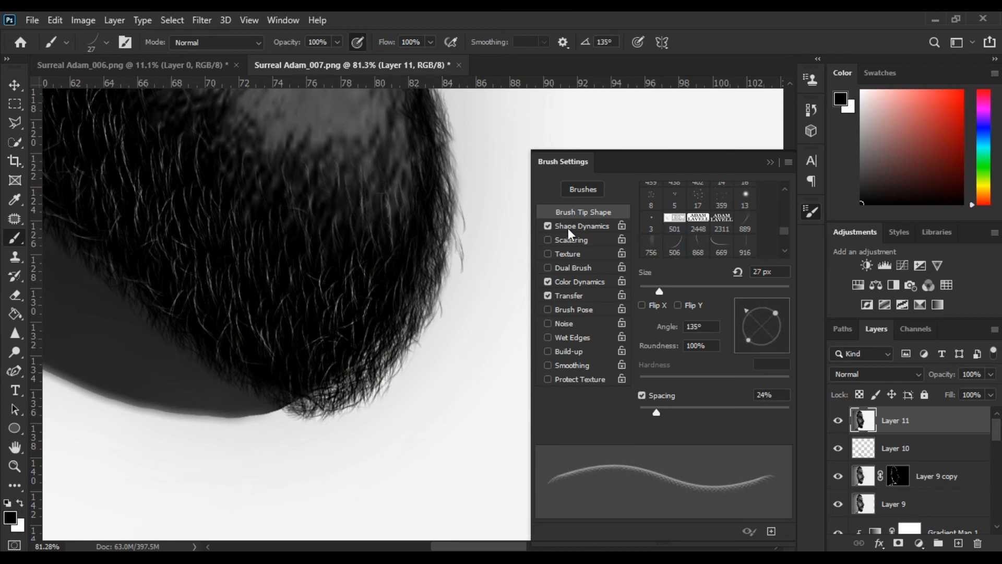
left_click_drag(657, 413, 750, 412)
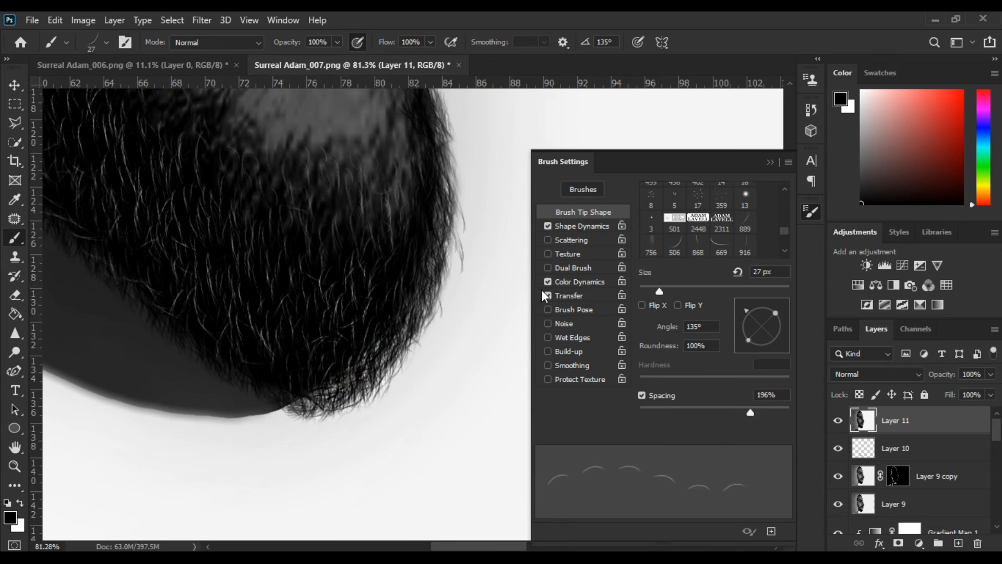
key("bracketright")
key("bracketright")
key("bracketright")
key("bracketright")
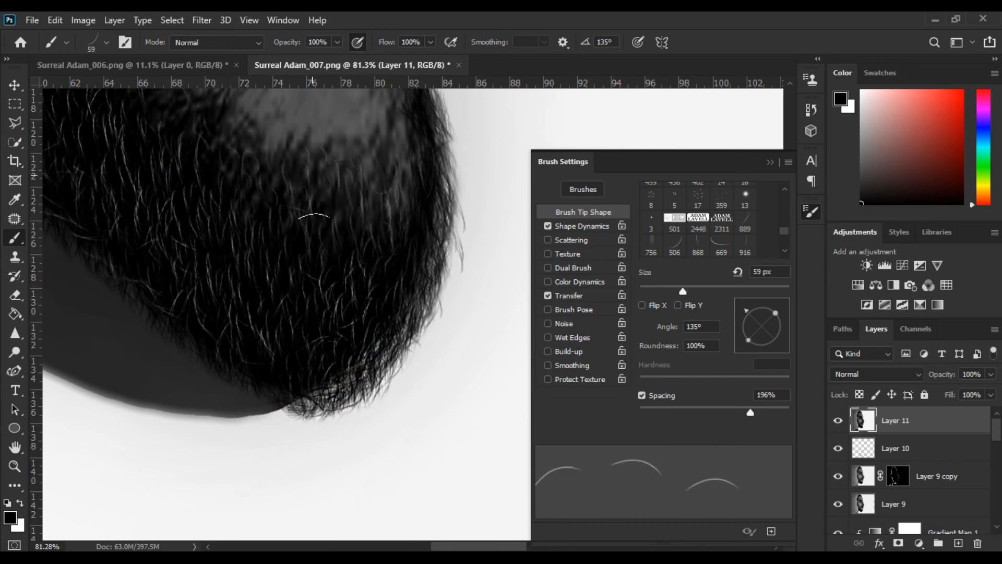
key("ctrl+z")
Step: Add a new layer and paint fine black strands at 42 px around the bare chin area, undoing the stray stroke
left_click(958, 543)
right_click(380, 148, "alt")
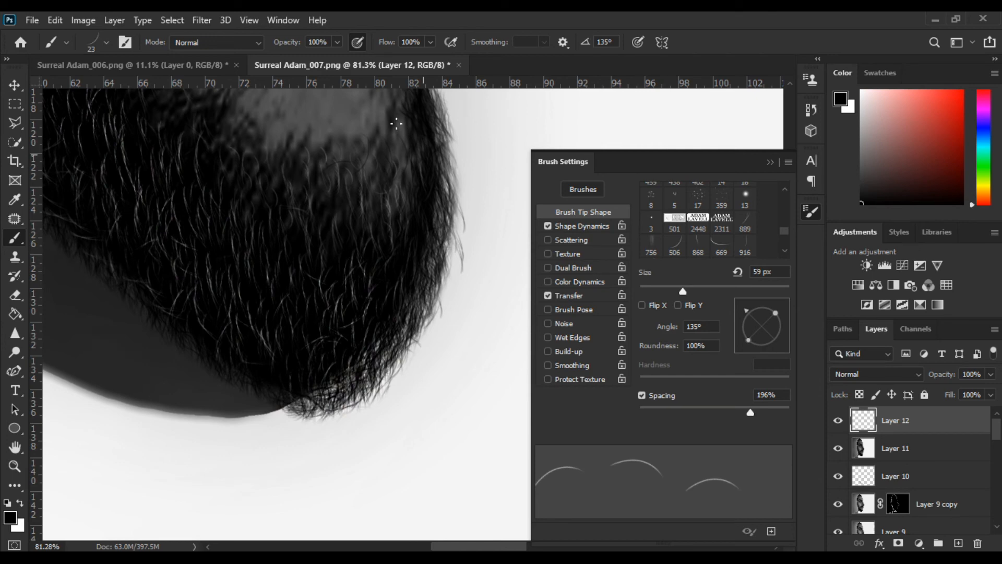
right_click(340, 127, "alt")
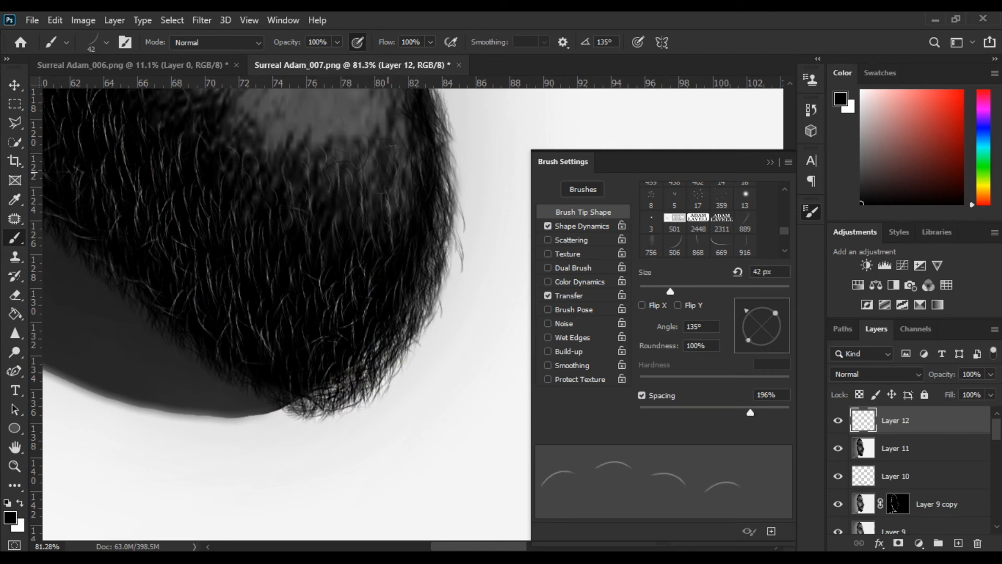
scroll(375, 212, "down", 8, "alt")
left_click_drag(303, 186, 320, 338)
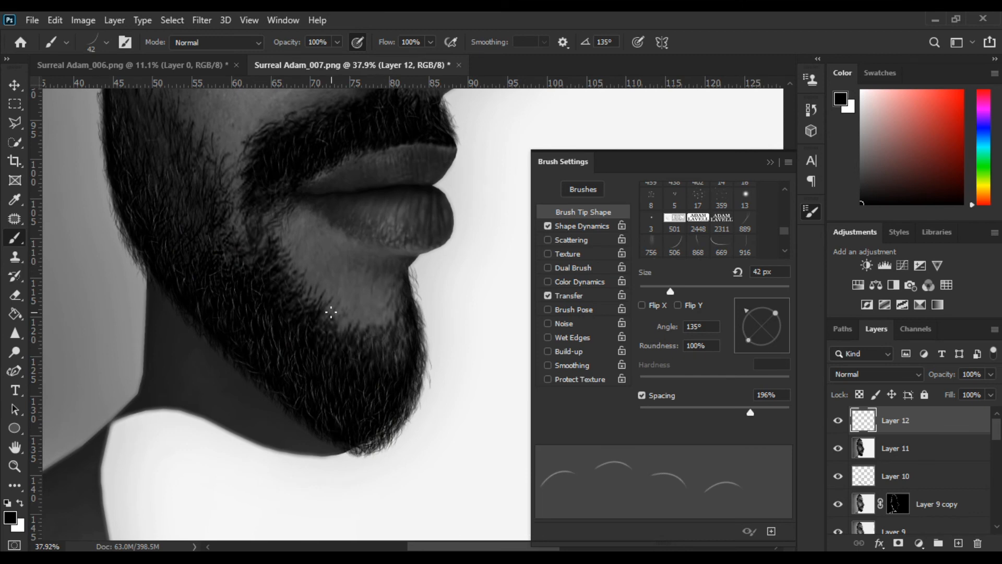
scroll(336, 318, "up", 5, "alt")
key("ctrl+z")
scroll(362, 333, "down", 17, "alt")
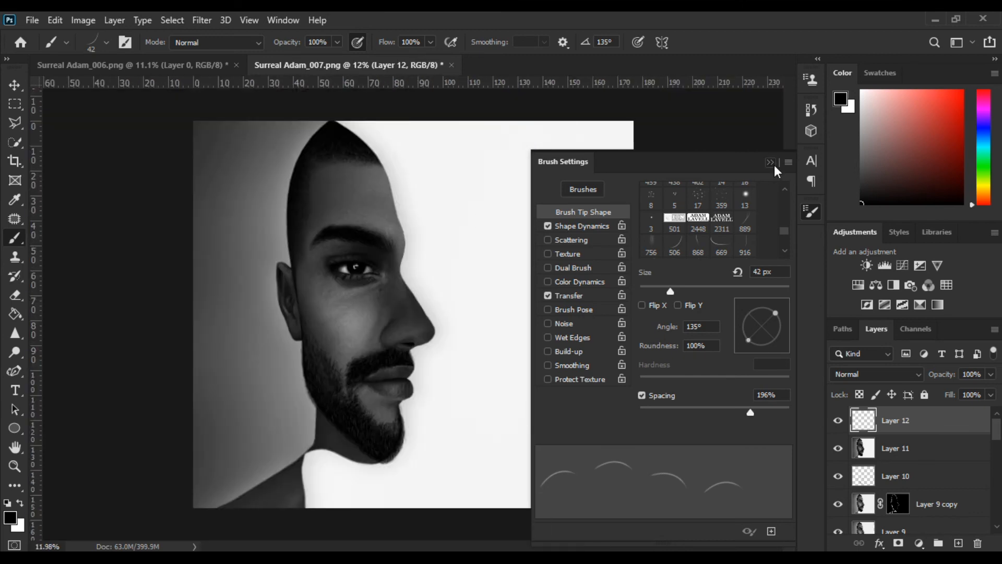
left_click(775, 165)
Step: Examine the beard, face and head outline of the portrait at several magnifications
scroll(407, 409, "up", 7, "alt")
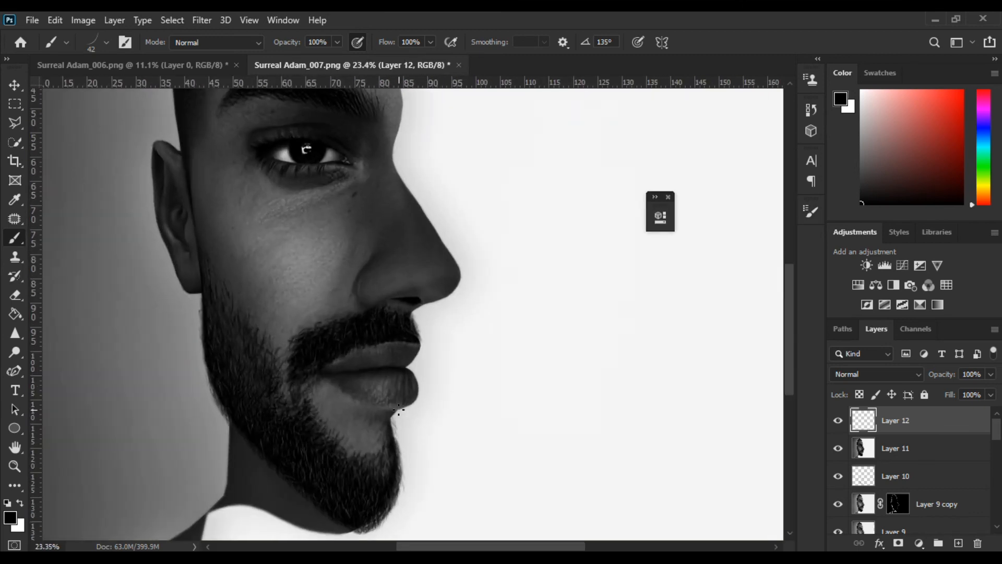
scroll(399, 409, "down", 2, "alt")
scroll(282, 358, "down", 1, "alt")
mouse_move(302, 352)
left_mouse_down()
mouse_move(250, 376)
mouse_move(282, 354)
left_mouse_up()
scroll(275, 358, "down", 1, "alt")
scroll(269, 357, "up", 1, "alt")
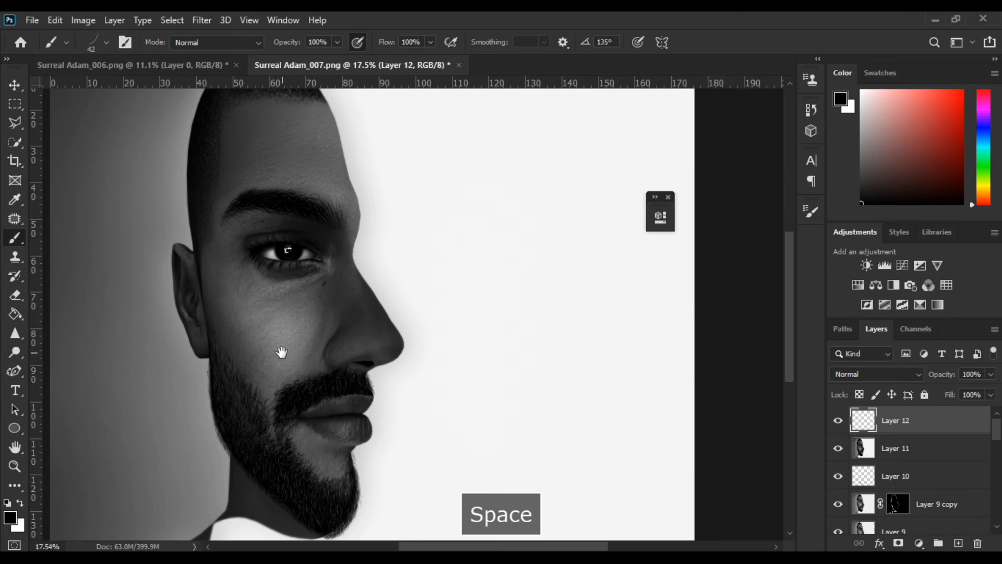
scroll(282, 351, "up", 1, "alt")
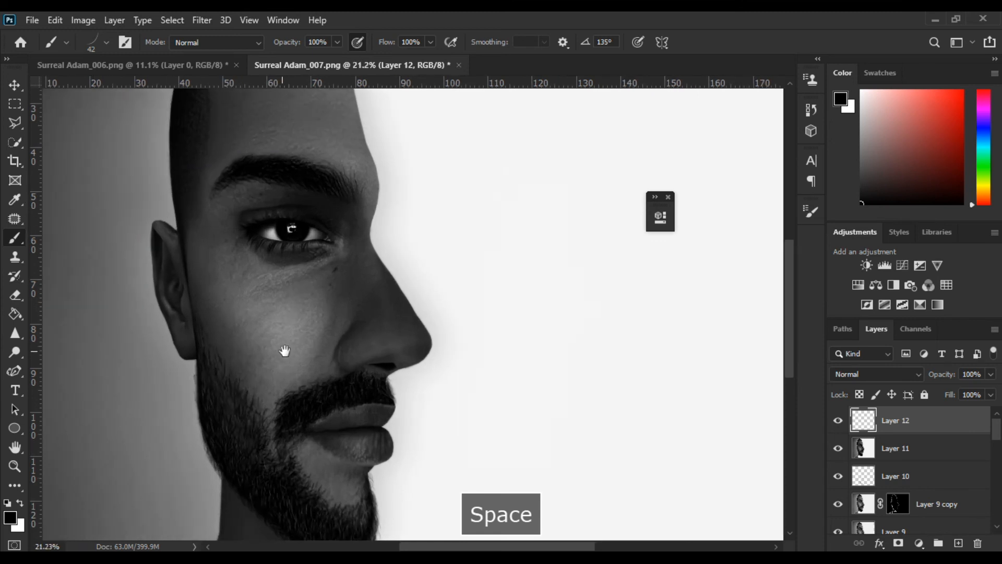
scroll(284, 351, "down", 4, "alt")
left_click_drag(383, 84, 399, 438)
scroll(342, 343, "up", 3, "alt")
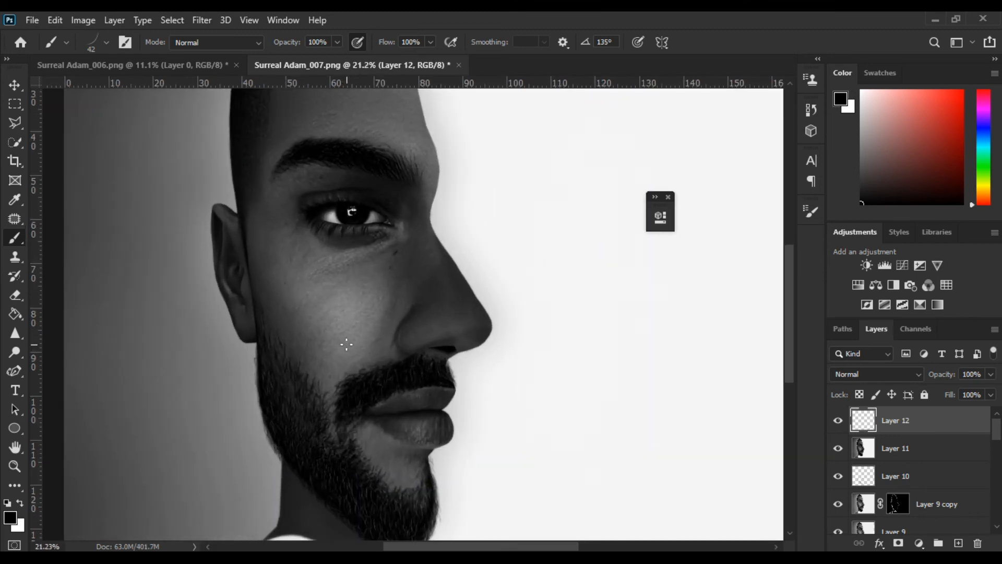
Step: Crop the canvas's upper and lower edges to cut off the pointed crown and end just below the beard
scroll(342, 344, "down", 3, "alt")
key("c")
left_click_drag(412, 121, 413, 140)
left_click_drag(413, 506, 409, 473)
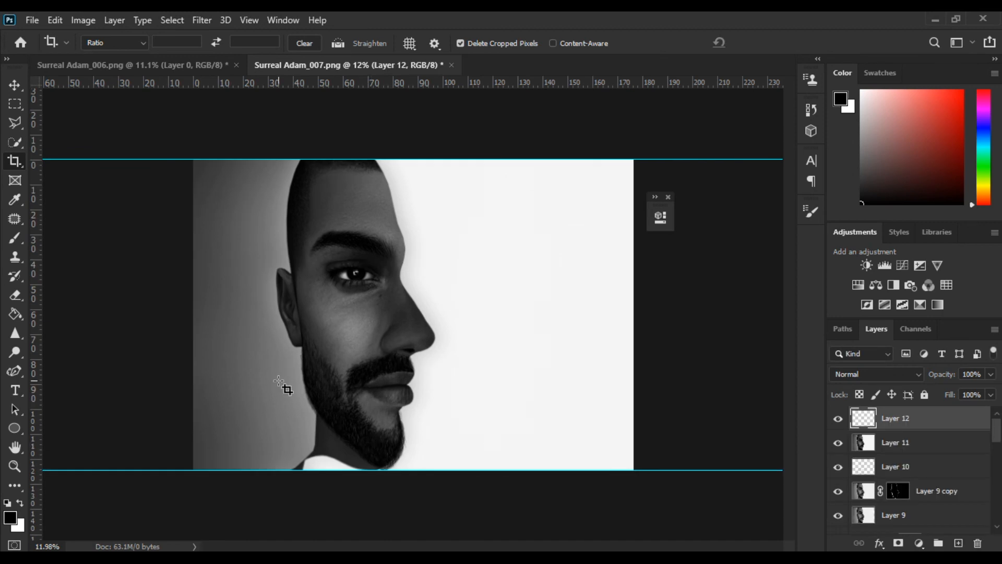
scroll(284, 387, "up", 4, "alt")
scroll(453, 336, "up", 2, "alt")
key("space")
scroll(407, 253, "down", 3, "alt")
mouse_move(397, 520)
left_mouse_down()
mouse_move(408, 501)
mouse_move(414, 514)
left_mouse_up()
key("Return")
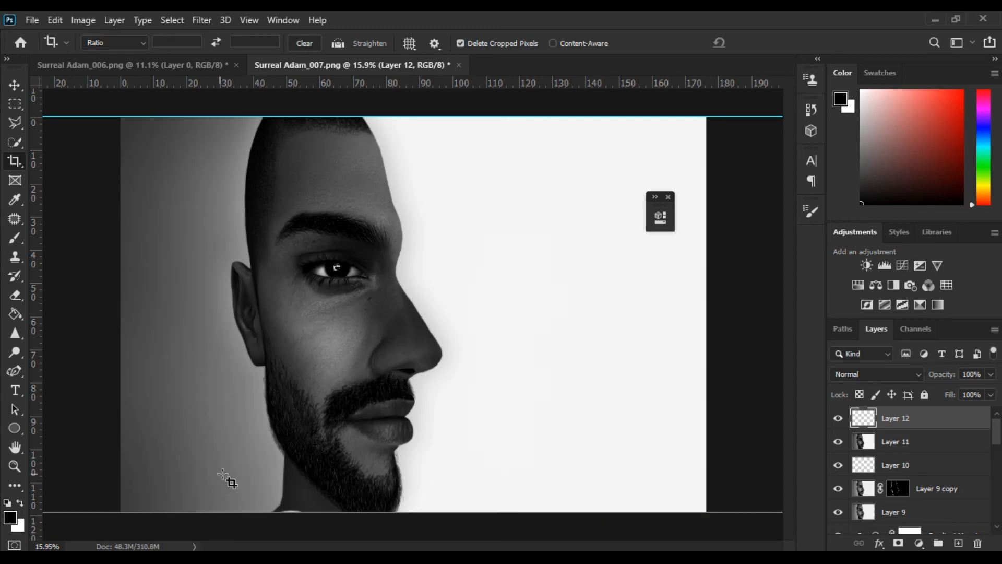
Step: Clone dark neck tone over the white collar remnant at the lower edge of Layer 11 with a 48 px stamp
left_click(868, 444)
scroll(287, 481, "up", 5)
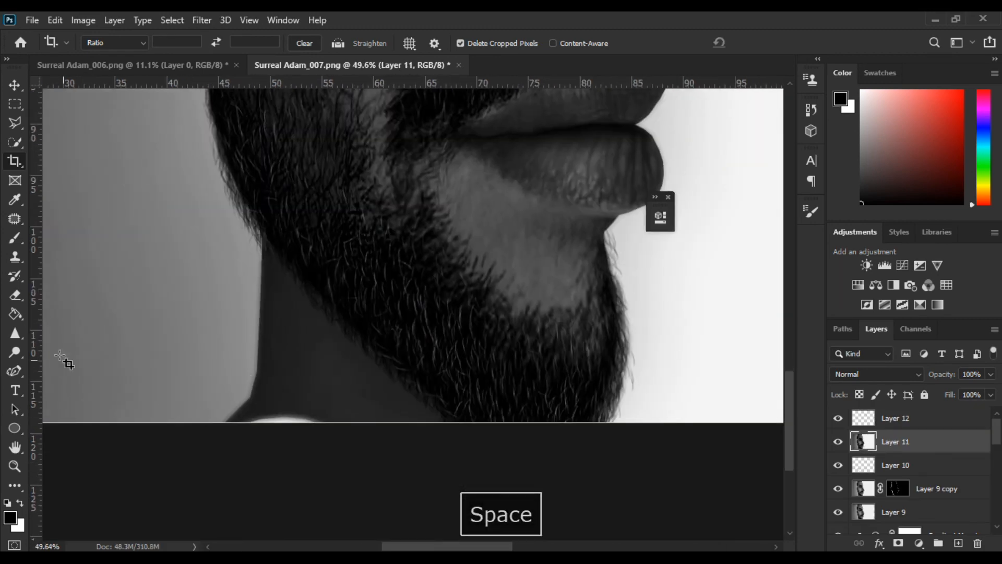
key("s")
key("0")
left_click_drag(321, 422, 265, 420)
key("ctrl+0")
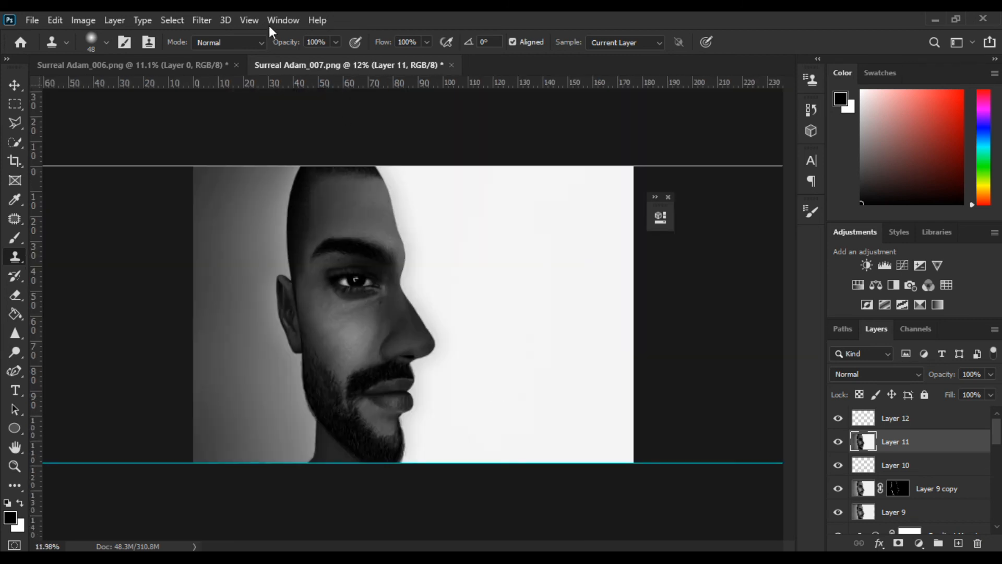
Step: Clear the guides from the cropped portrait
left_click(251, 21)
left_click(295, 390)
scroll(440, 355, "up", 1)
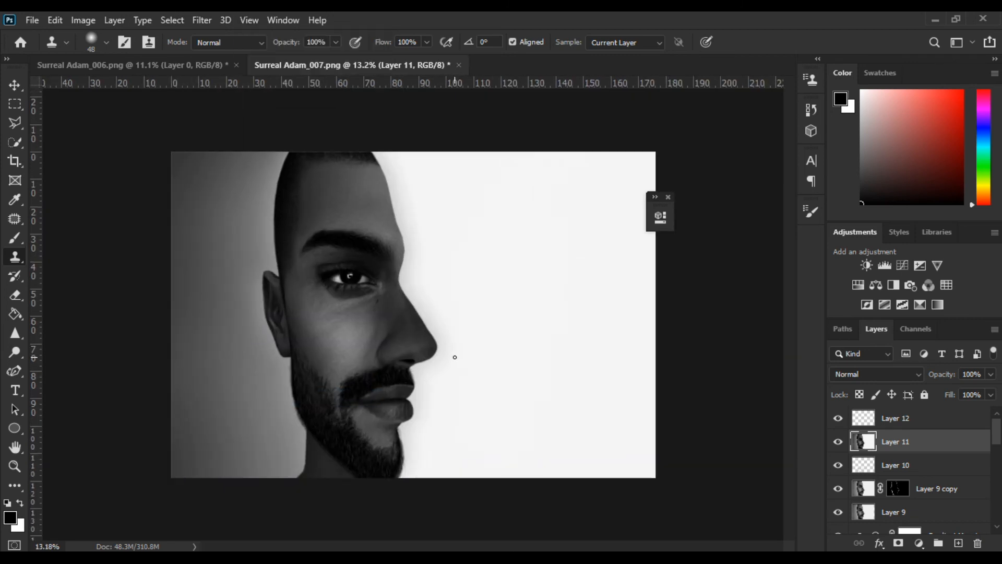
scroll(412, 316, "up", 2)
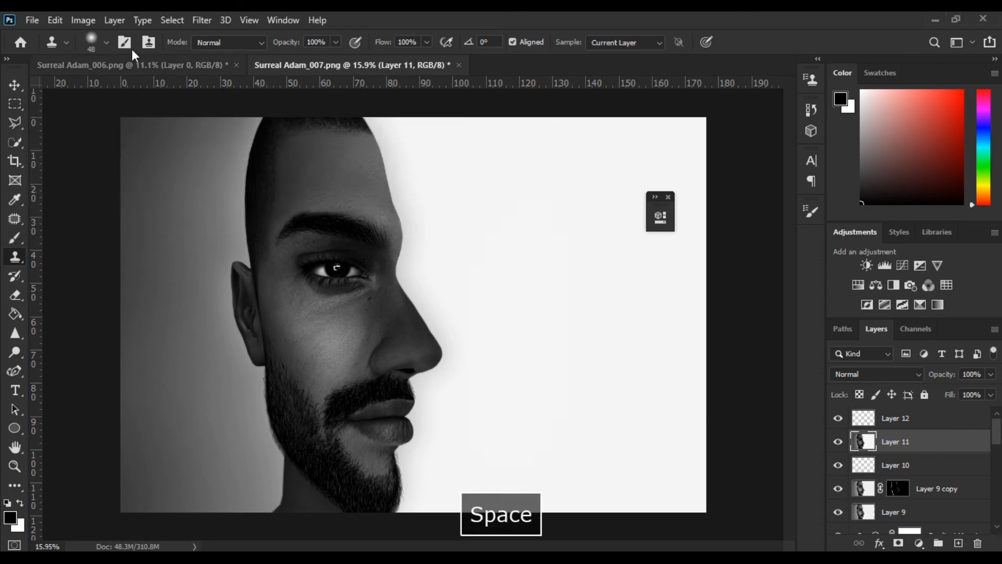
Step: Open the High Res logo image from the AL Logo folder
left_click(32, 20)
left_click(45, 51)
scroll(355, 197, "up", 2)
left_click(356, 194)
scroll(567, 218, "up", 5)
double_click(631, 300)
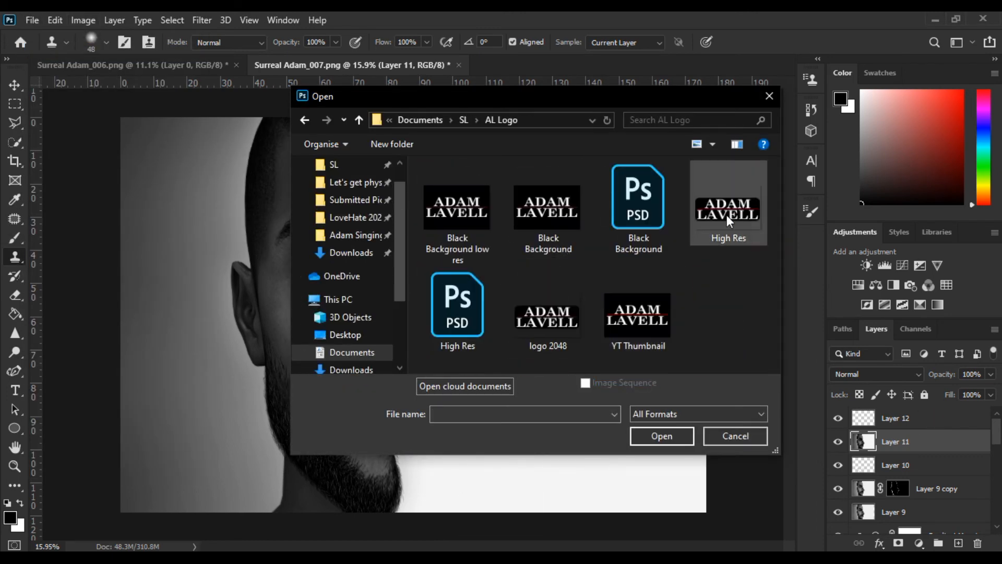
double_click(727, 215)
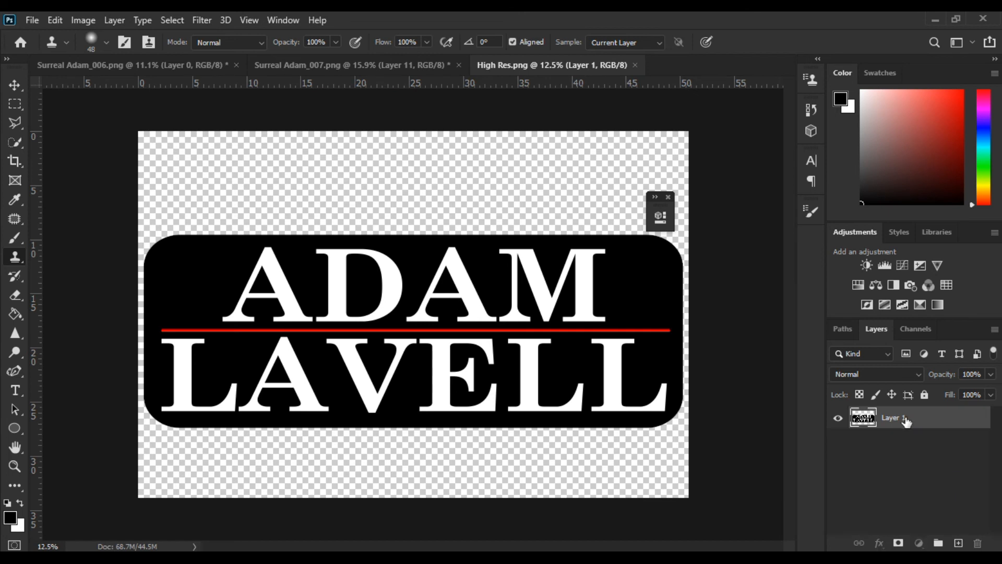
Step: Bring the logo from High Res.png into the portrait as a new layer and scale it down to 4.65%
left_click_drag(906, 421, 452, 336)
key("ctrl+t")
key("ctrl+0")
left_click_drag(147, 223, 603, 373)
scroll(266, 248, "up", 5)
key("space")
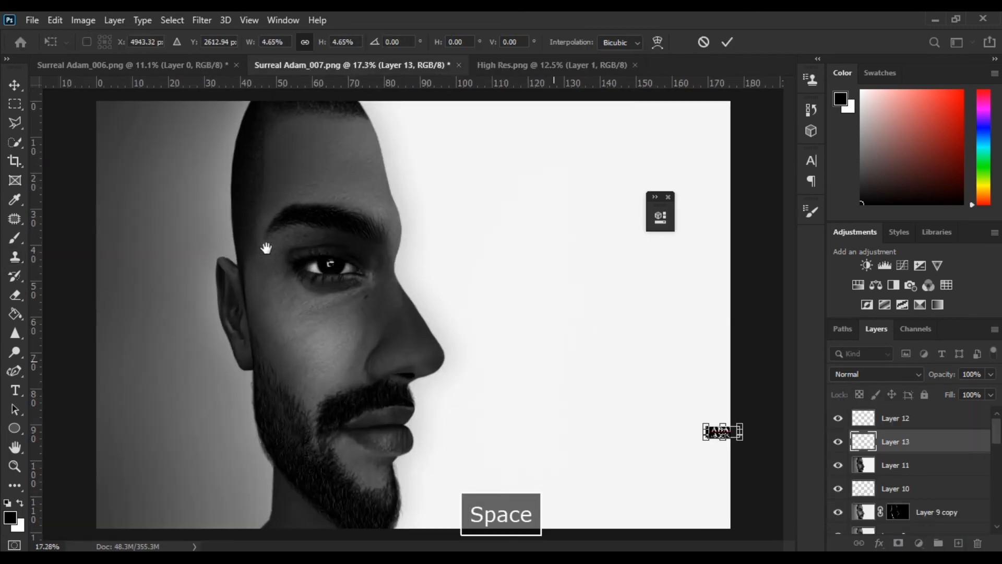
Step: Place the logo in the image's lower-right corner, shrink it further and nudge it slightly clear of the canvas edges
left_click_drag(647, 400, 157, 145)
left_click_drag(397, 241, 383, 384)
scroll(384, 385, "up", 5)
key("space")
left_click_drag(294, 264, 253, 190)
scroll(332, 339, "up", 5)
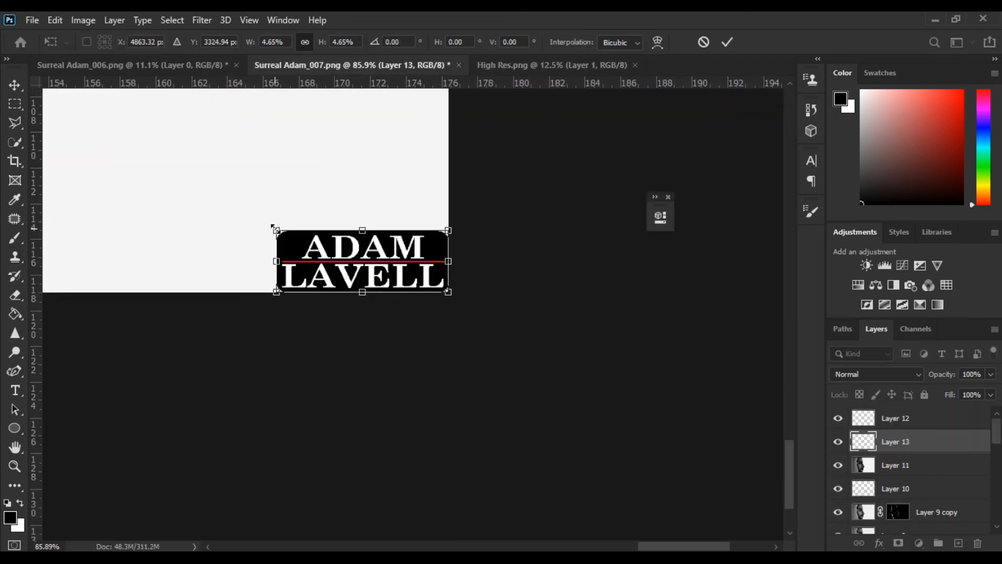
left_click_drag(275, 229, 346, 254)
key("Up")
key("Up")
key("Left")
key("Return")
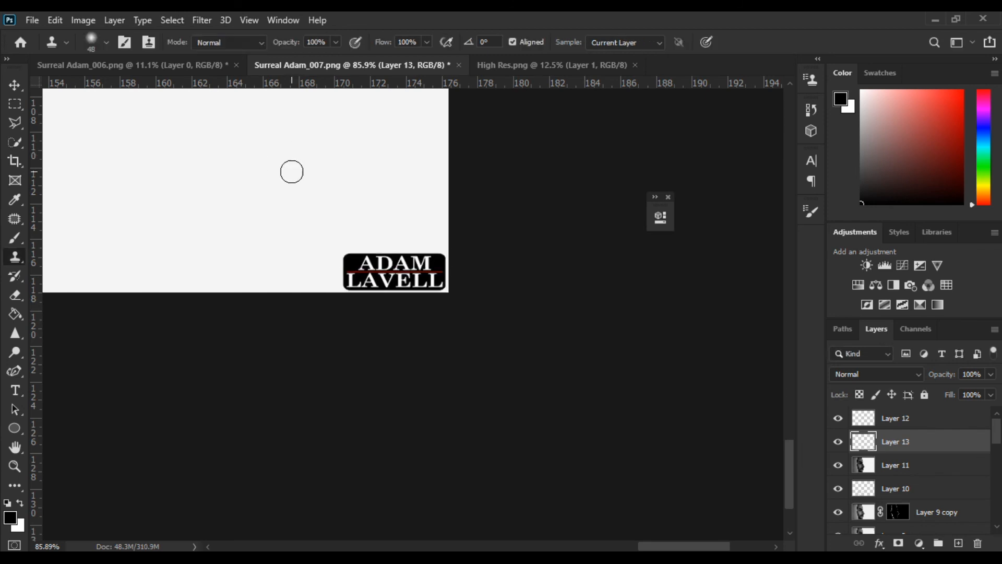
left_click(15, 85)
key("Right")
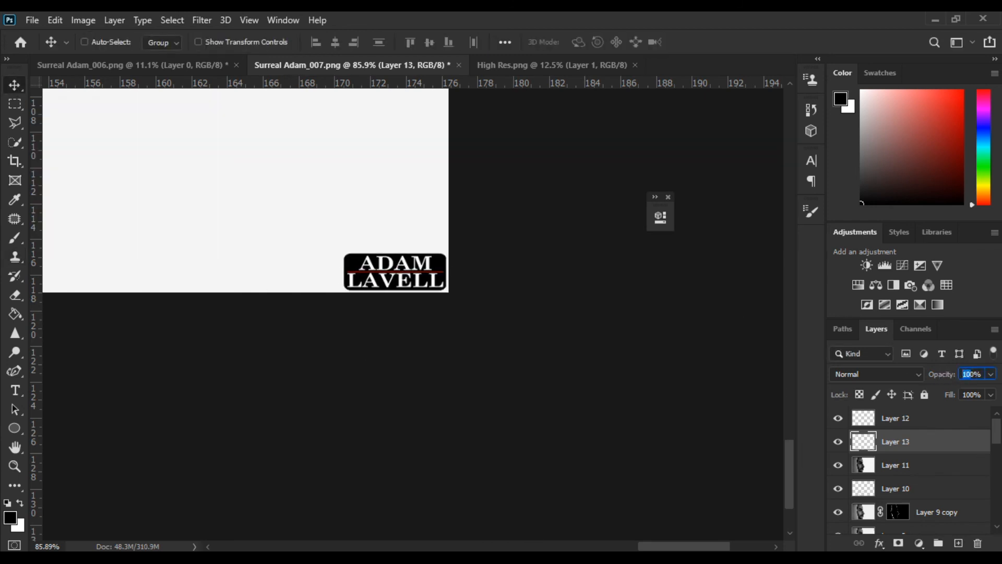
Step: Lower the logo layer's opacity so it becomes a faint watermark, and reselect Layer 11 with the Brush tool active
left_click_drag(944, 375, 907, 375)
left_click(962, 421)
left_click(12, 235)
left_click(862, 470)
key("ctrl+0")
Step: Save the layered portrait as Surreal Adam_007.PSD
left_click(32, 20)
left_click(49, 195)
left_click(660, 523)
Step: Save the document again under the name Surreal Adam.PSD, dropping the _007 suffix
left_click(32, 21)
left_click(63, 196)
left_click(32, 21)
left_click(62, 196)
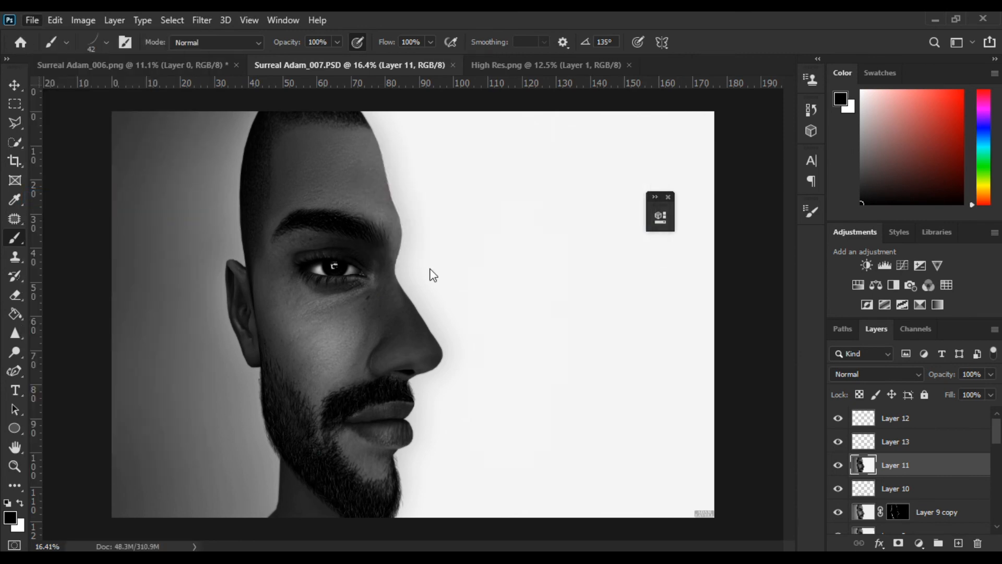
left_click_drag(440, 360, 543, 360)
key("BackSpace")
left_click(661, 525)
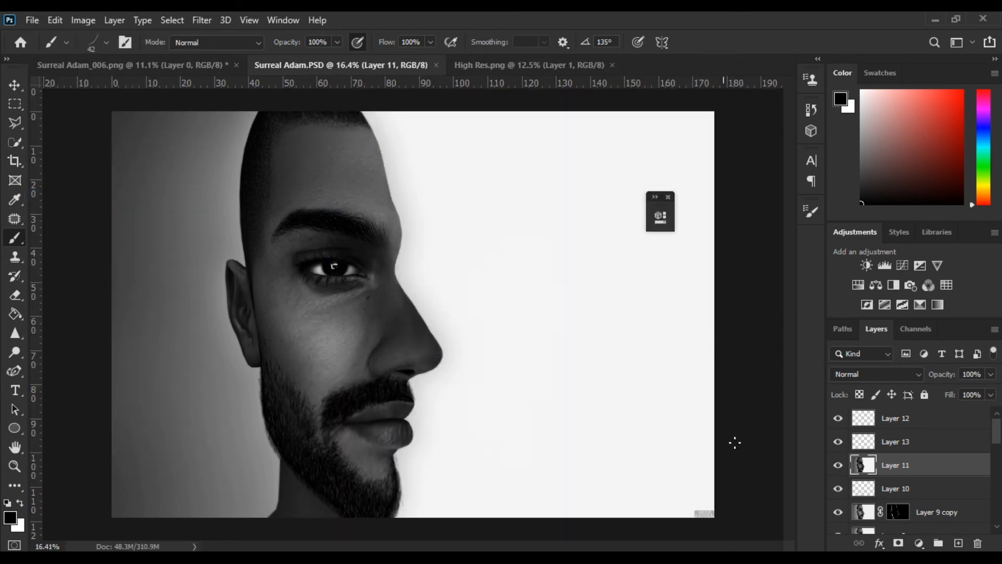
left_click(410, 197)
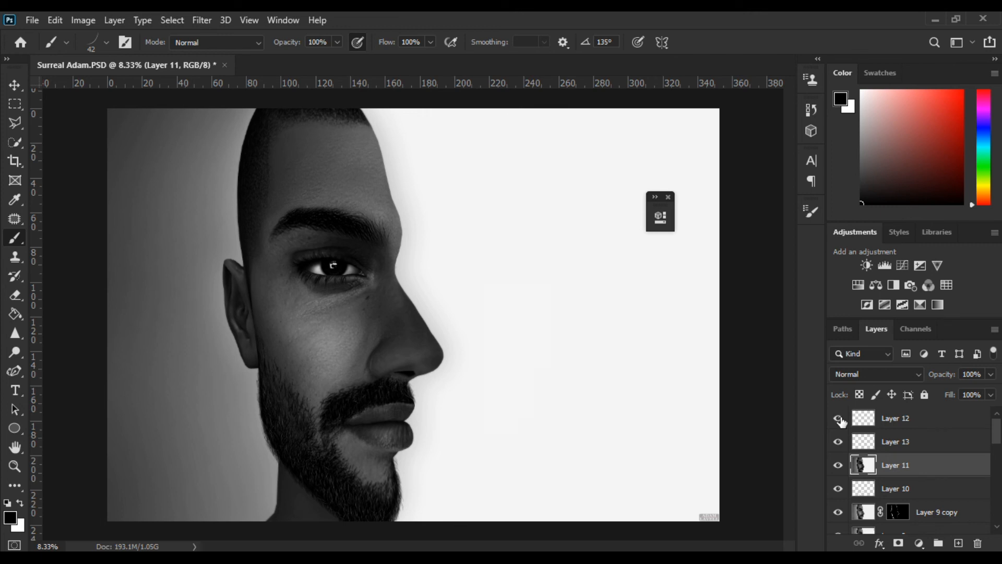
Step: Add a new layer above Layer 12 and load the head silhouette from Layer 4 as a selection
left_click(928, 423)
left_click(958, 544)
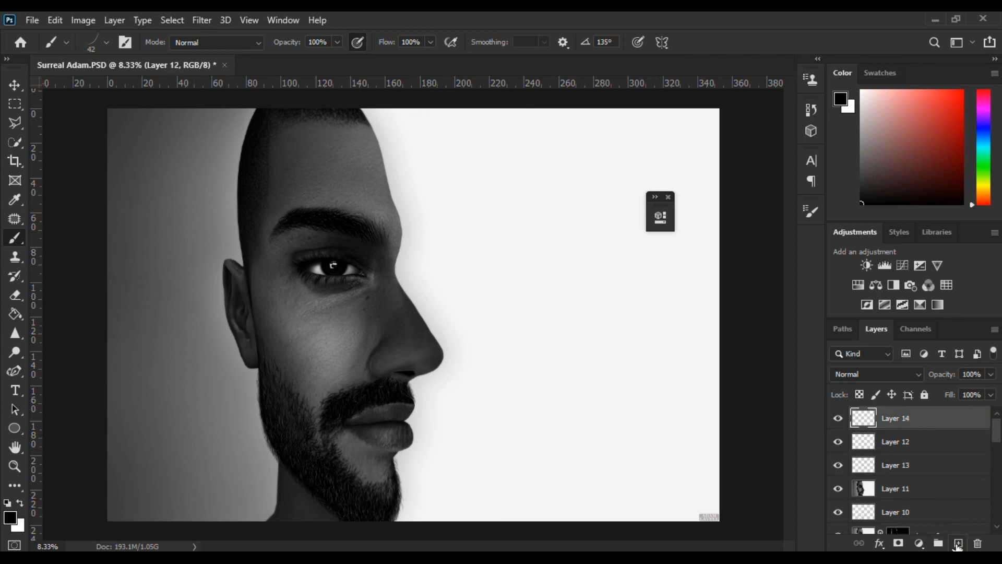
scroll(972, 485, "down", 5)
left_click(866, 466, "ctrl")
scroll(924, 434, "up", 5)
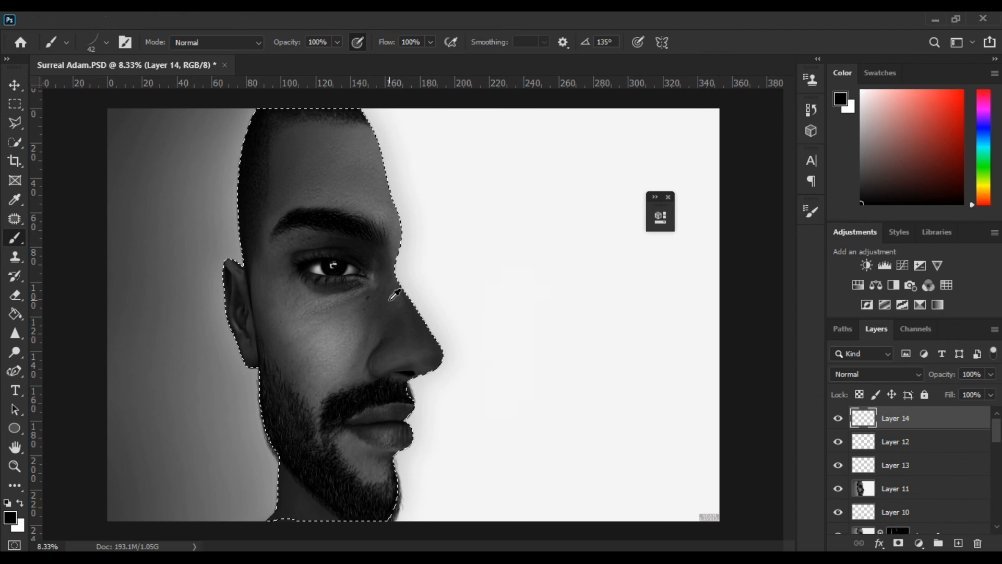
Step: Paint soft white down the profile's edge inside the selection on Layer 14 with a large soft round brush
left_click(91, 40)
left_click_drag(705, 301, 708, 189)
left_click(35, 179)
left_click(899, 420)
left_click_drag(425, 242, 440, 243, "alt")
left_click_drag(366, 116, 384, 170)
key("ctrl+z")
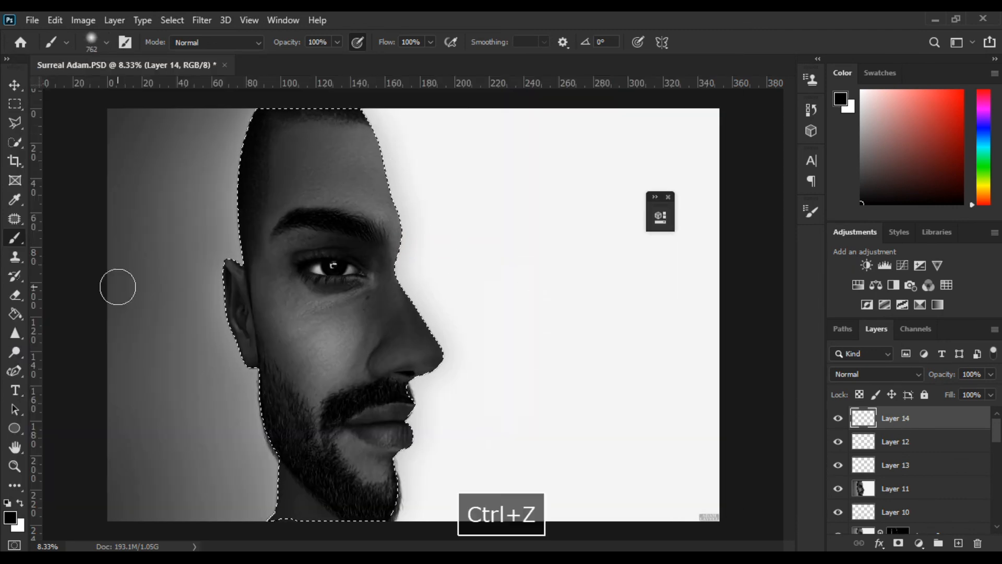
left_click(20, 502)
left_click(364, 114)
mouse_move(365, 115)
left_mouse_down()
mouse_move(405, 281)
mouse_move(416, 398)
mouse_move(407, 503)
left_mouse_up()
Step: Erase the white paint off the face interior on Layer 14 with a soft eraser, using 1554 px and 618 px sizes
left_click(14, 296)
mouse_move(276, 164)
left_mouse_down("alt")
mouse_move(300, 169)
mouse_move(308, 135)
mouse_move(339, 202)
left_mouse_up("alt")
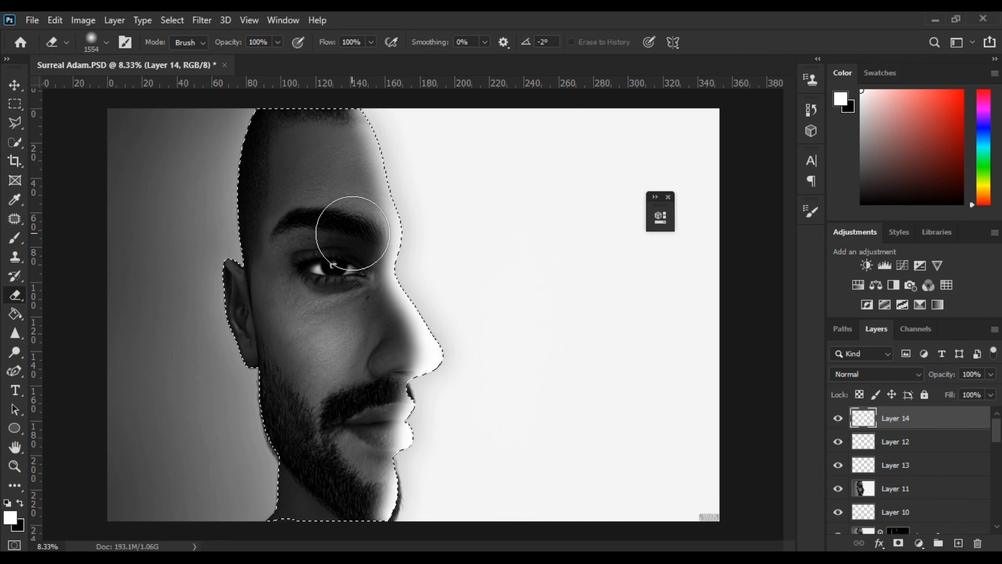
mouse_move(376, 339)
left_mouse_down("alt")
mouse_move(363, 349)
mouse_move(405, 351)
mouse_move(358, 355)
mouse_move(405, 356)
left_mouse_up("alt")
left_click(405, 351)
left_click(409, 354)
left_click(412, 356)
left_click_drag(385, 432, 366, 431, "alt")
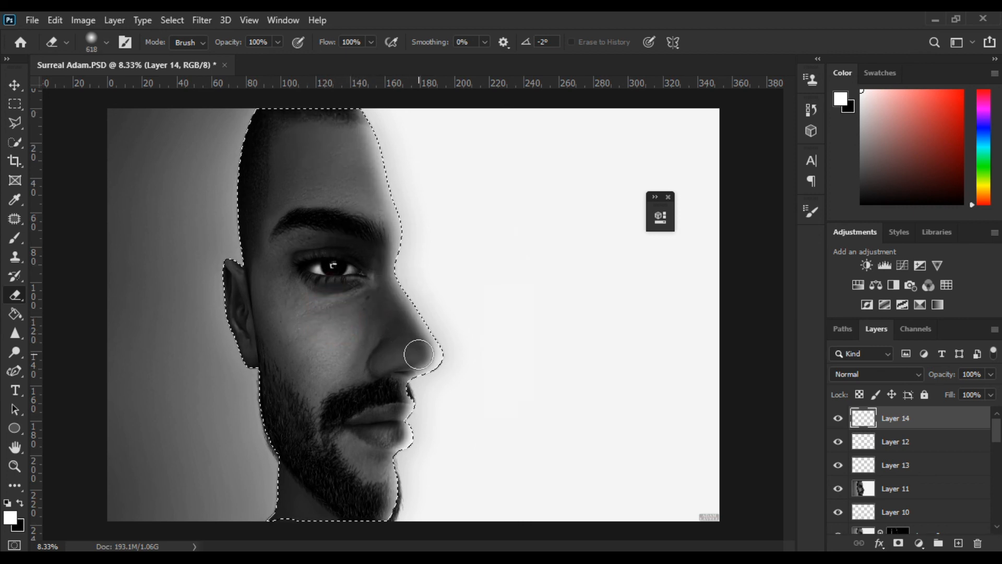
key("ctrl+z")
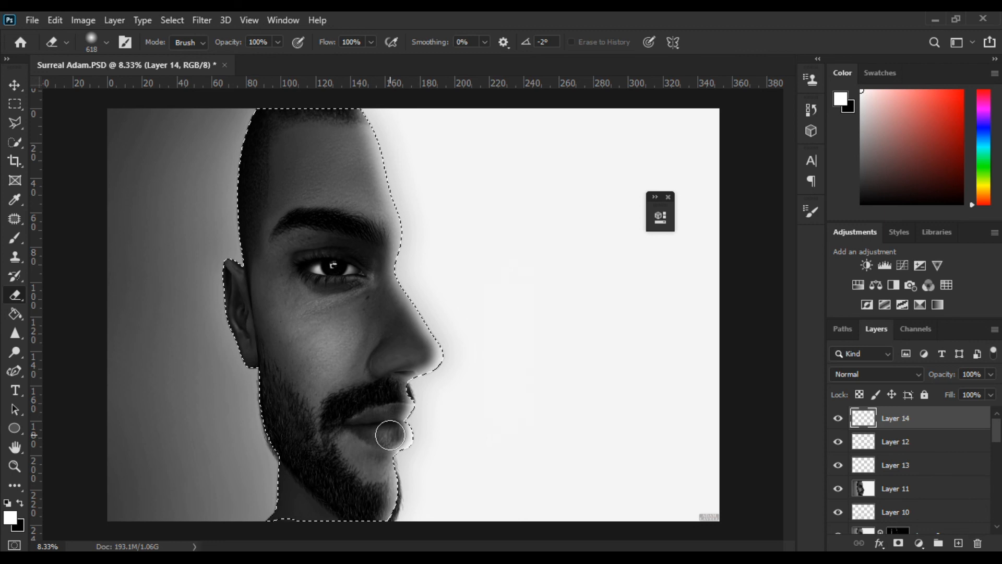
Step: Reduce Layer 14 to 76% opacity and 78% fill, and clear the selection
left_click_drag(934, 374, 932, 375)
left_click_drag(944, 397, 943, 378)
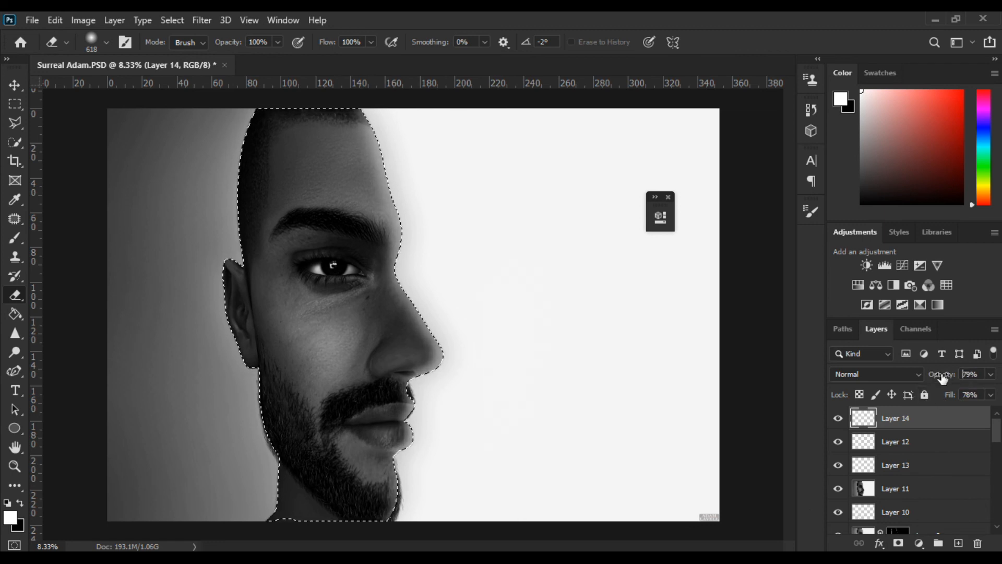
key("ctrl+d")
scroll(693, 332, "down", 1)
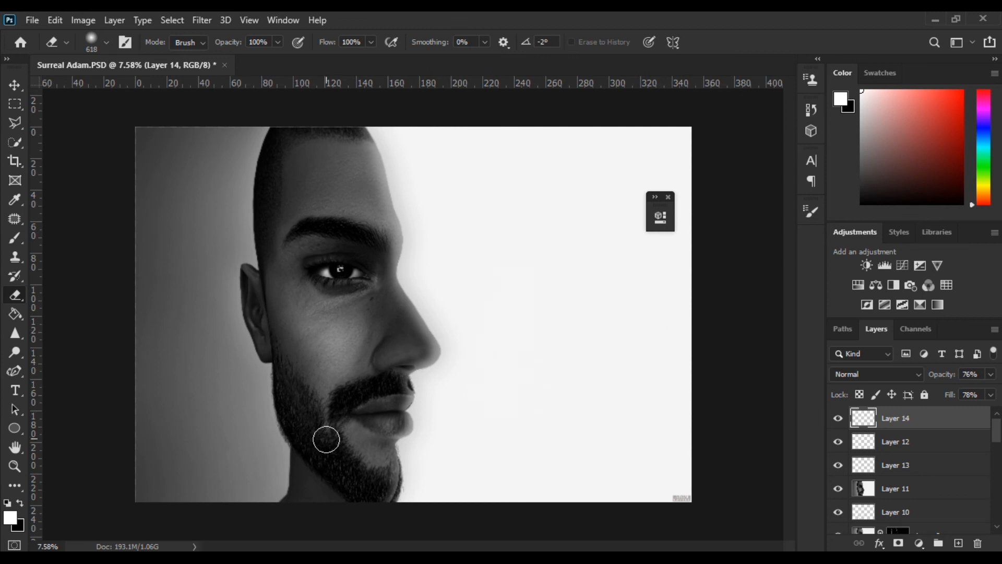
Step: Touch up the white rim highlight on Layer 14 along the nose, lips and chin with a resized soft eraser
scroll(345, 411, "up", 2)
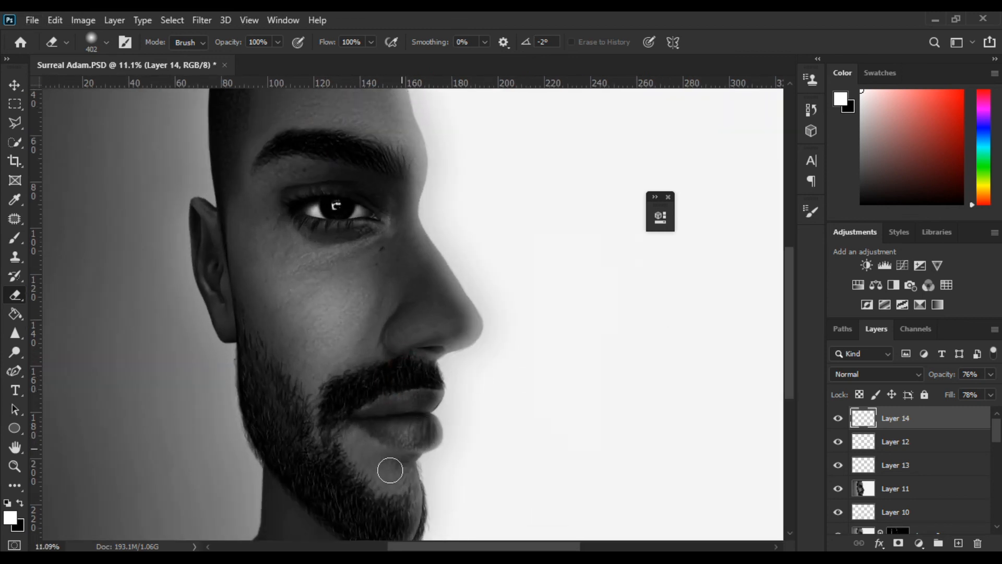
left_click_drag(298, 400, 298, 327)
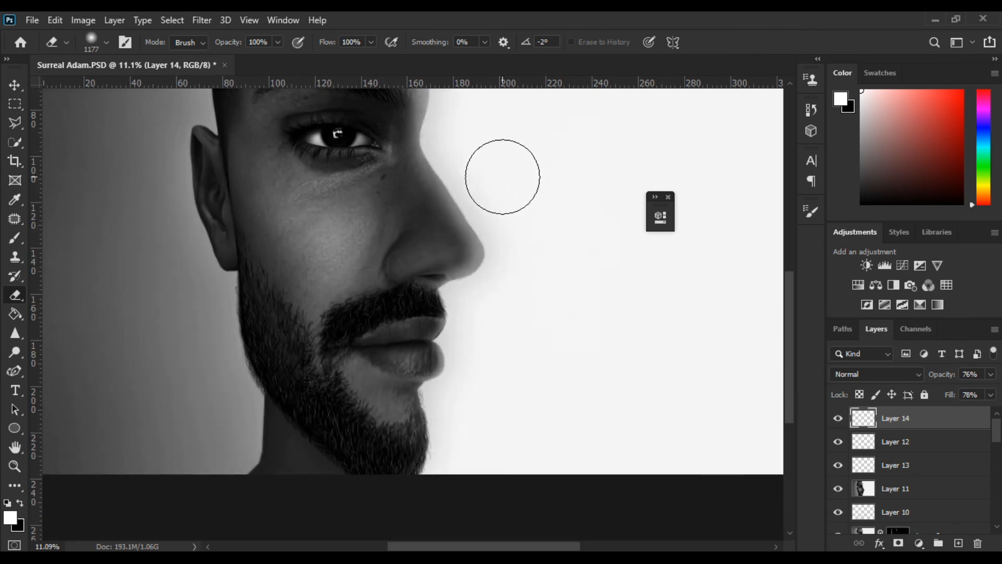
left_click_drag(488, 324, 467, 302)
mouse_move(415, 232)
left_mouse_down()
mouse_move(426, 236)
mouse_move(417, 239)
left_mouse_up()
key("ctrl+minus")
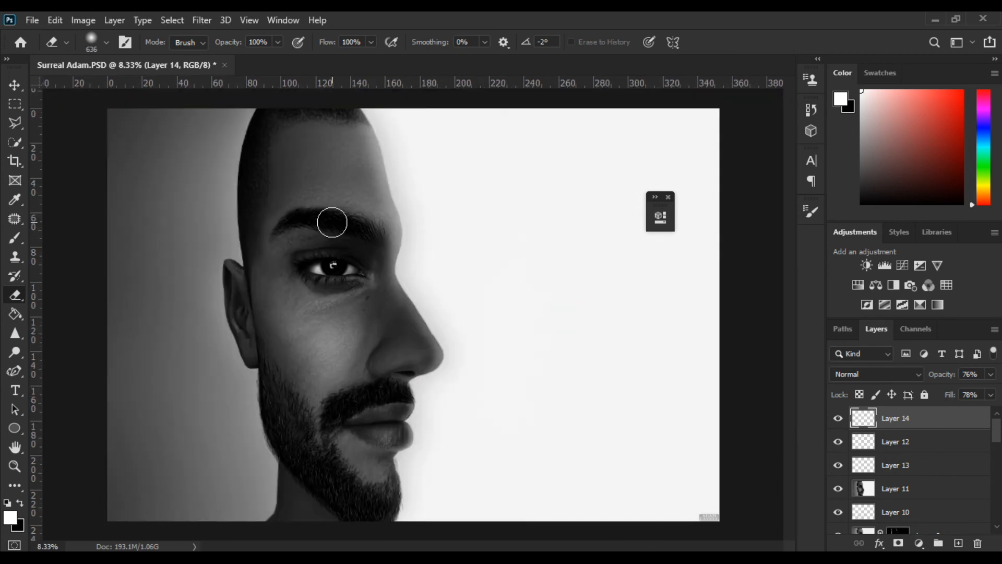
left_click_drag(352, 254, 370, 251)
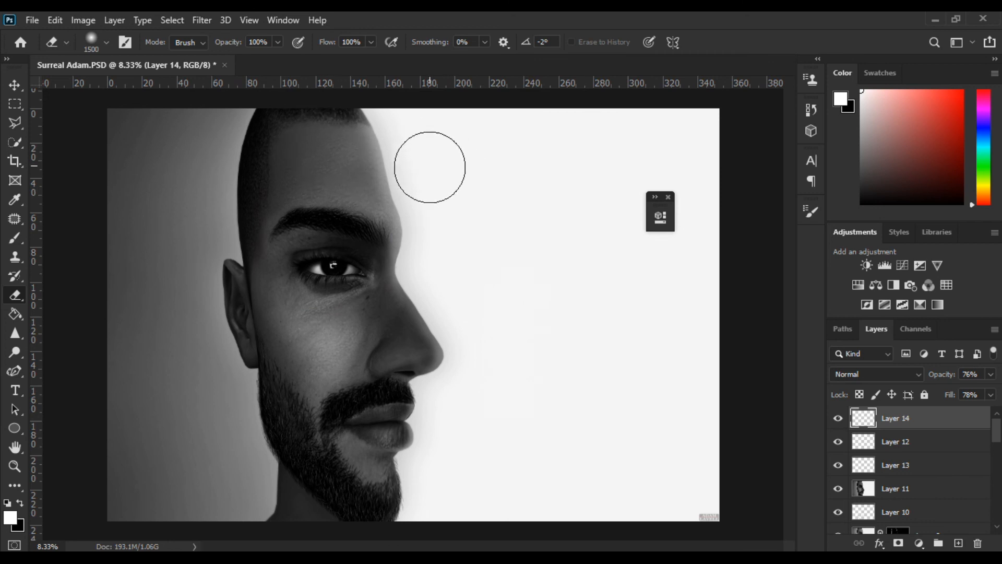
scroll(459, 252, "down", 1)
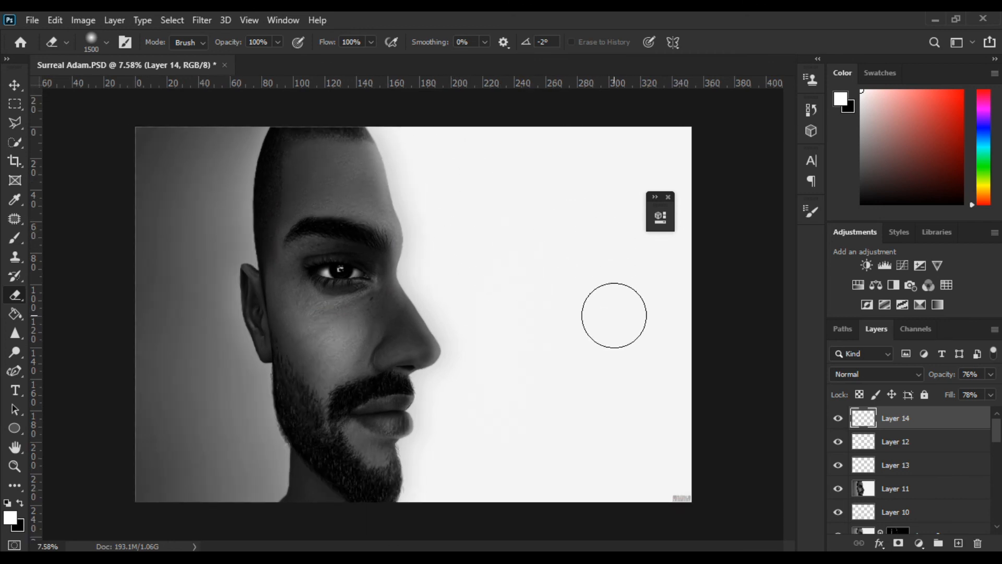
scroll(326, 437, "up", 2)
scroll(326, 438, "up", 6)
left_click_drag(609, 441, 575, 450)
left_click_drag(582, 402, 550, 385)
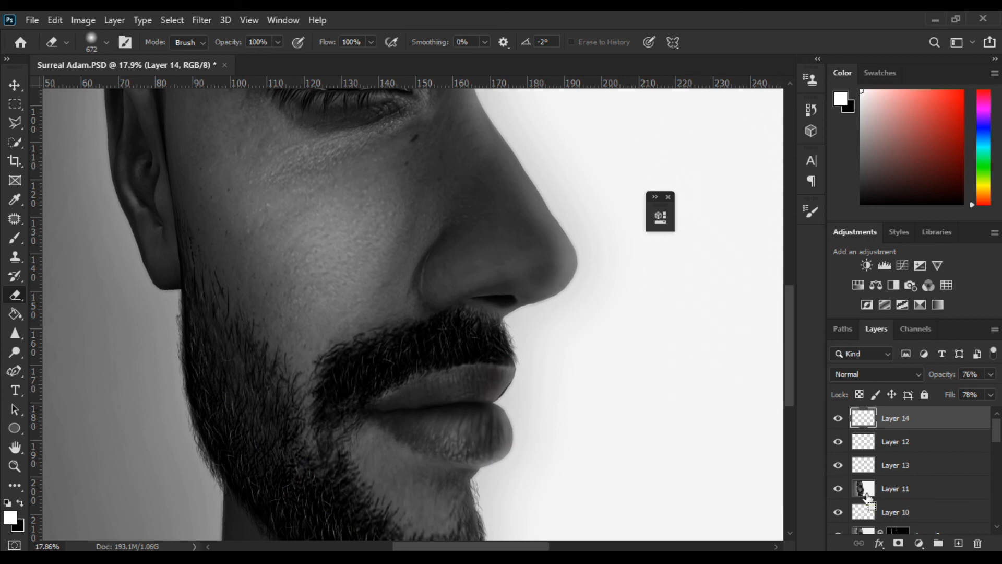
scroll(868, 496, "down", 5)
left_click(863, 464, "ctrl")
scroll(537, 398, "up", 4)
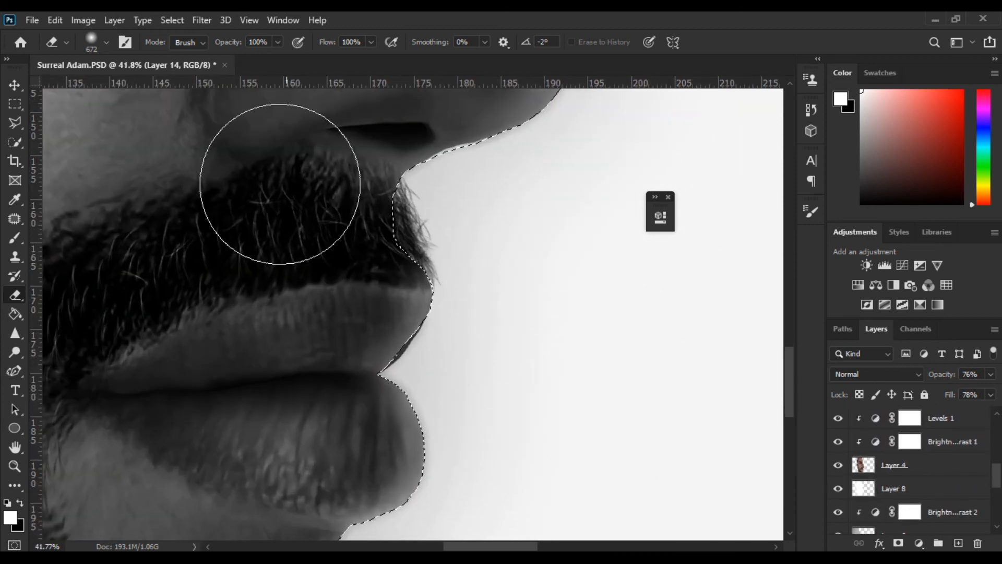
left_click(202, 20)
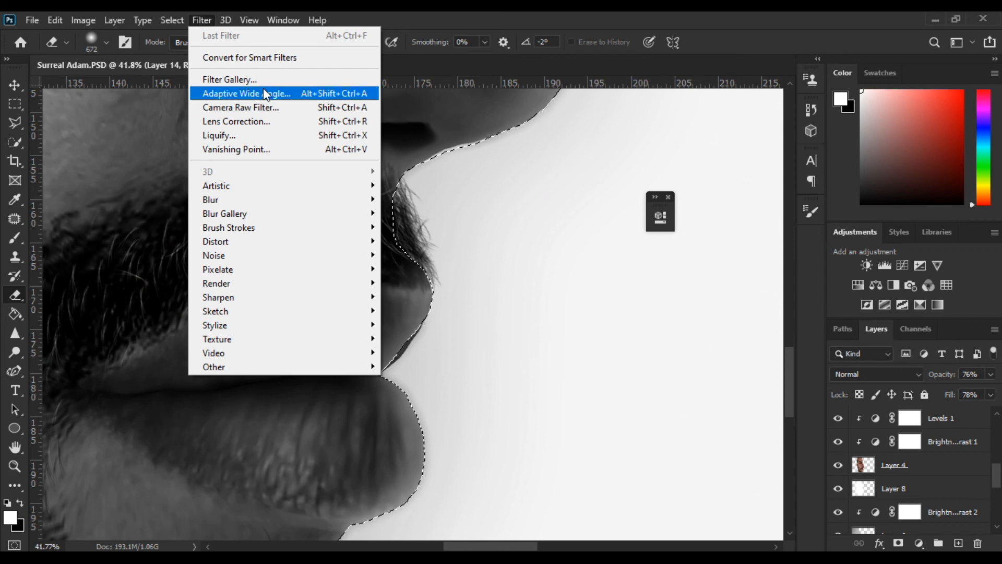
left_click(658, 362)
scroll(653, 365, "down", 6)
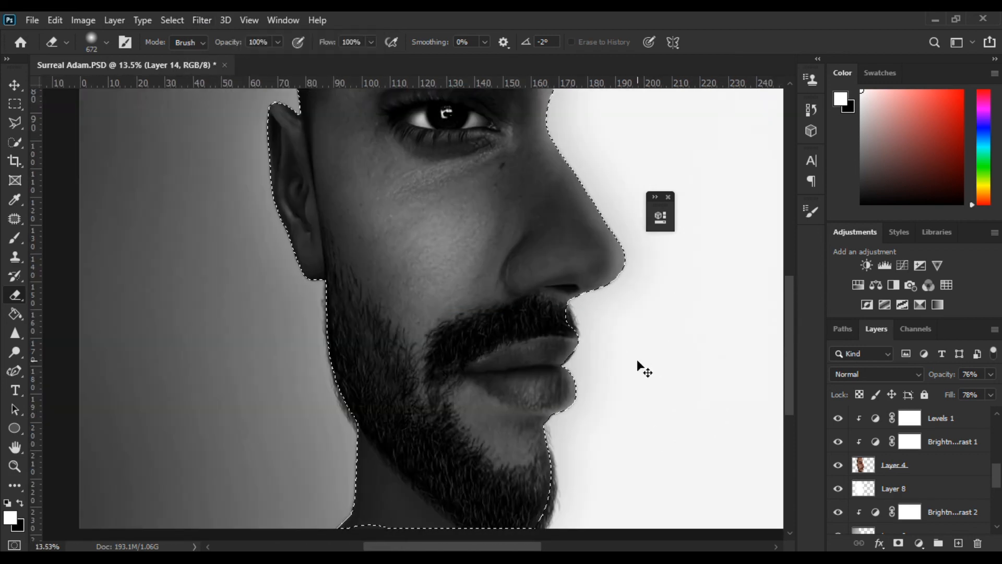
key("ctrl+d")
scroll(618, 350, "down", 3)
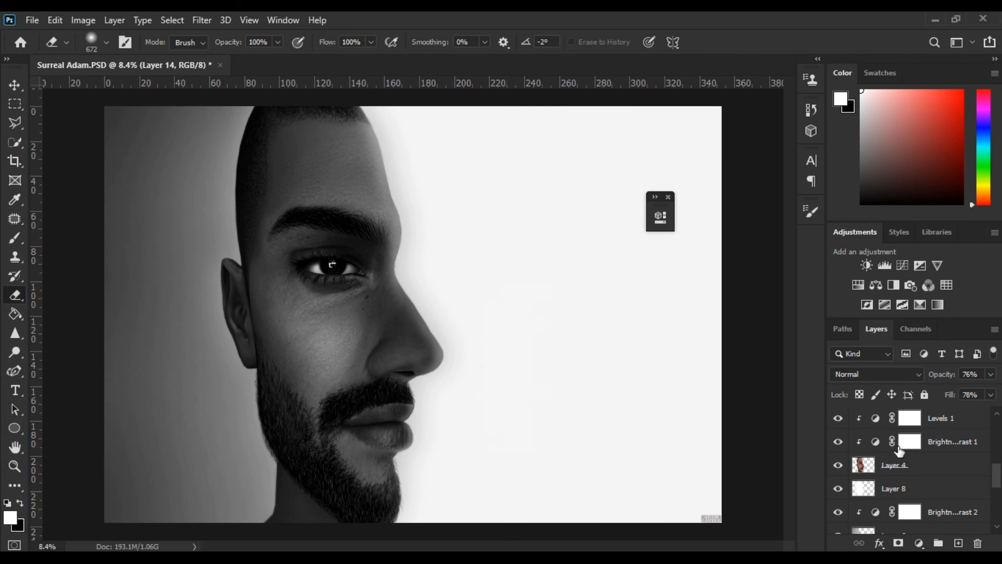
Step: On Layer 11, trace the front corner of the upper lip with the Curvature Pen and turn the path into a selection
scroll(898, 452, "up", 5)
left_click(895, 488)
scroll(358, 407, "up", 9)
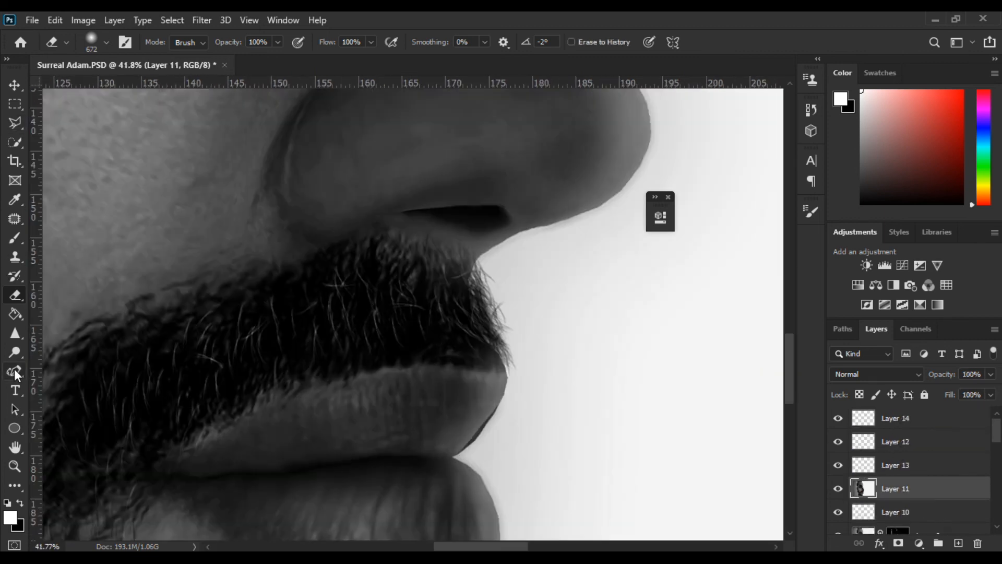
left_click(14, 371)
scroll(510, 409, "up", 3)
left_click(501, 328)
left_click(497, 356)
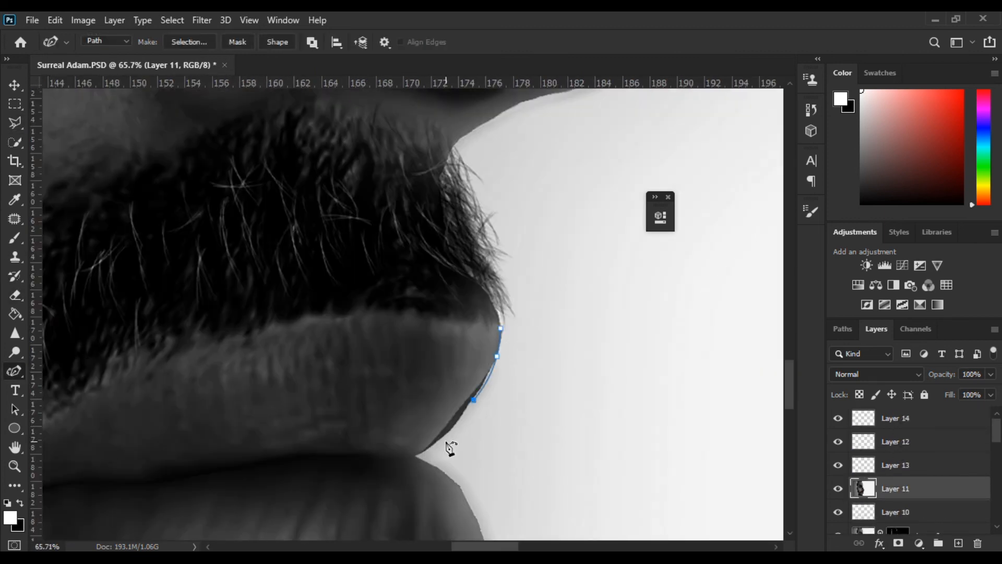
left_click(400, 307)
left_click(501, 328)
right_click(447, 344)
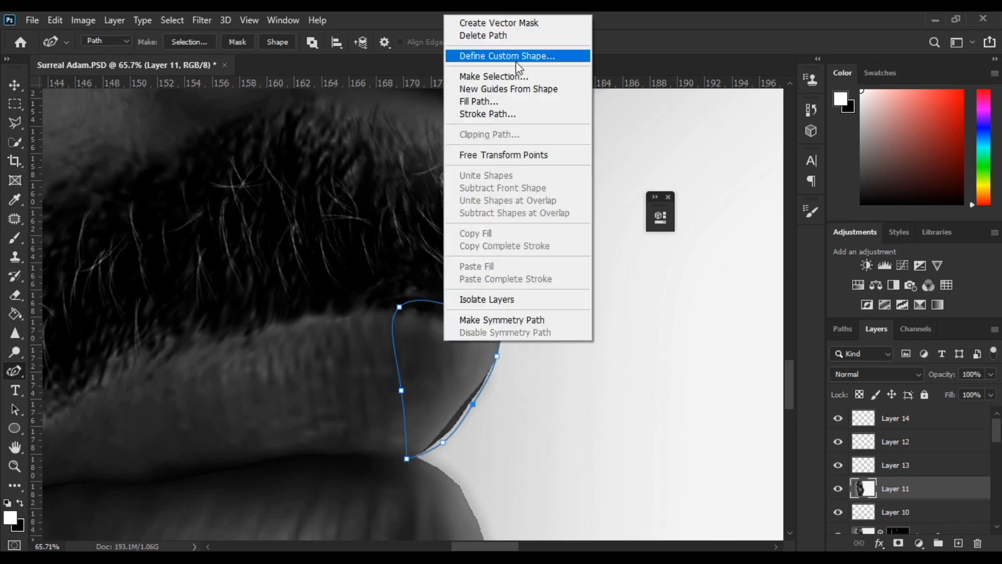
left_click(505, 78)
left_click(577, 144)
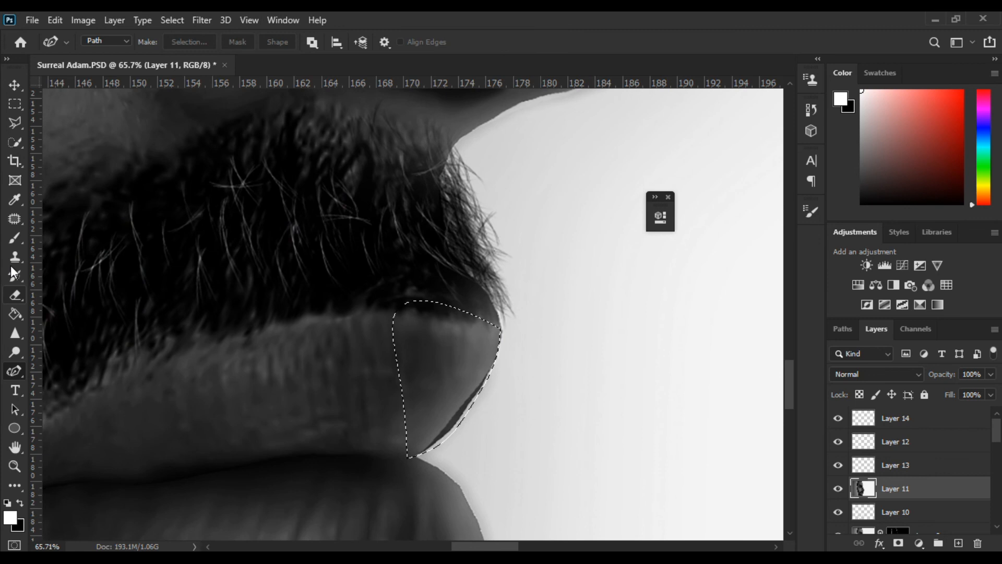
Step: Clone lip tone over the dark sliver at the upper lip's front edge on Layer 11 with a 137 px stamp
left_click(15, 238)
left_click_drag(435, 359, 329, 360)
left_click(15, 257)
left_click_drag(458, 373, 472, 373)
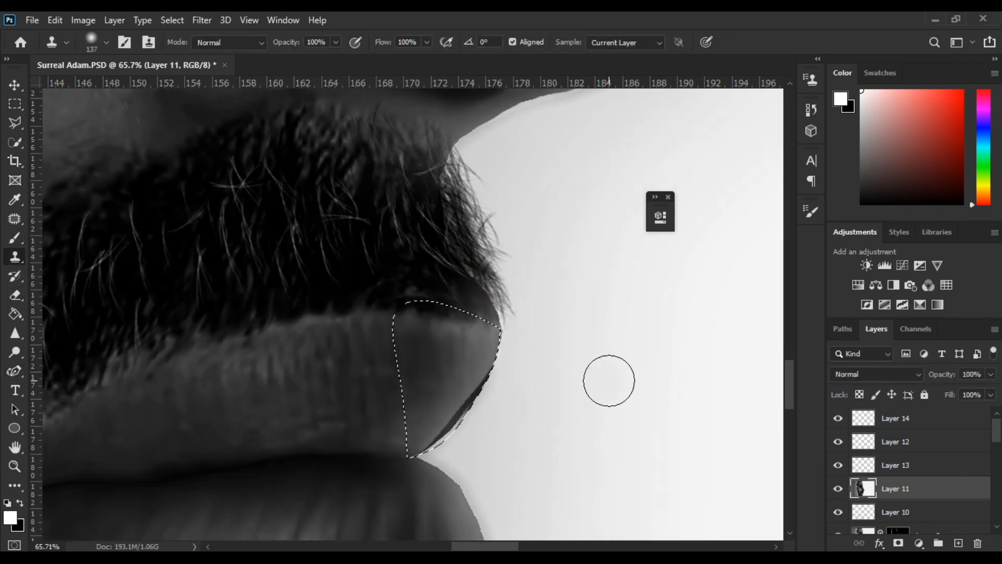
scroll(609, 380, "down", 1)
scroll(685, 380, "down", 5)
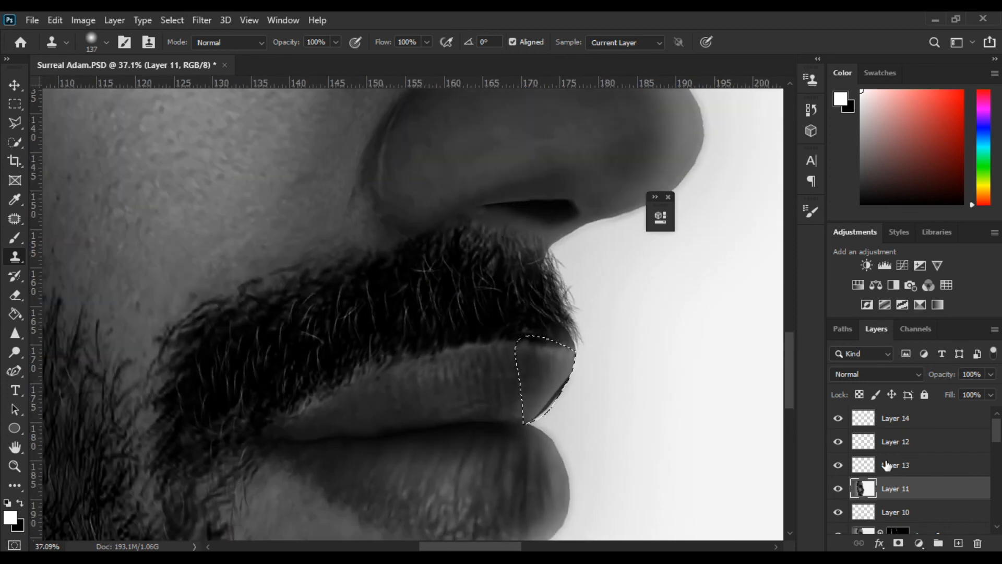
scroll(613, 346, "up", 5)
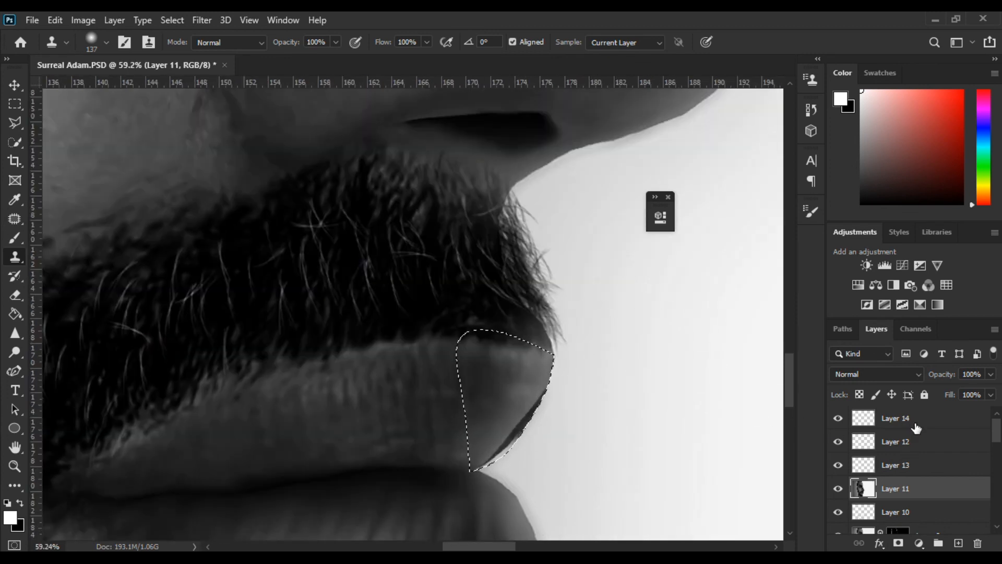
Step: Compare the lip edge with and without Layer 14, and leave Layer 14 hidden
scroll(767, 413, "down", 3)
left_click(838, 418)
left_click(838, 418)
left_click(838, 418)
left_click(838, 418)
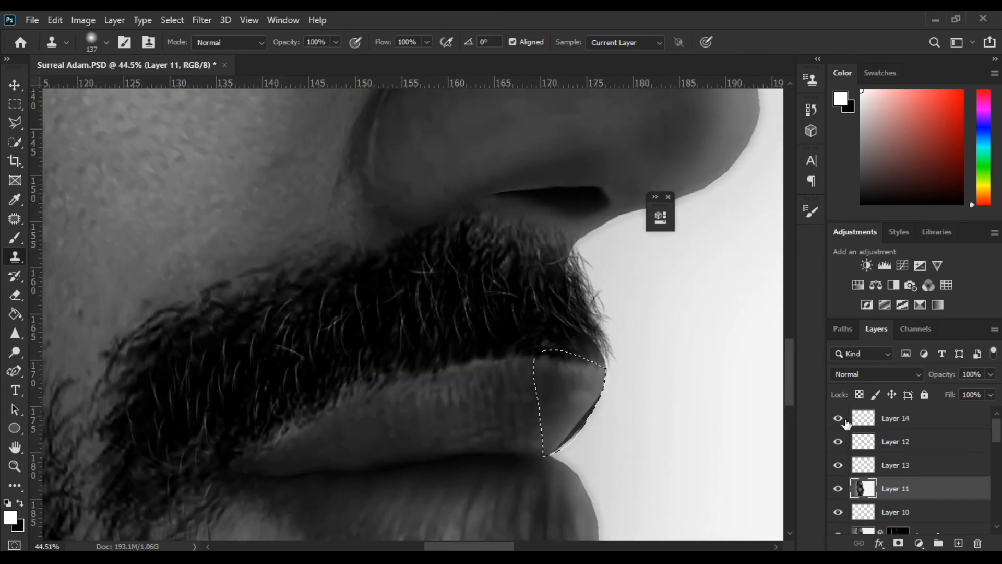
left_click(856, 420)
scroll(715, 428, "up", 2)
left_click(839, 418)
Step: Clone lip tone along the selected upper lip's front edge on Layer 12 with the 137 px stamp
left_click(922, 447)
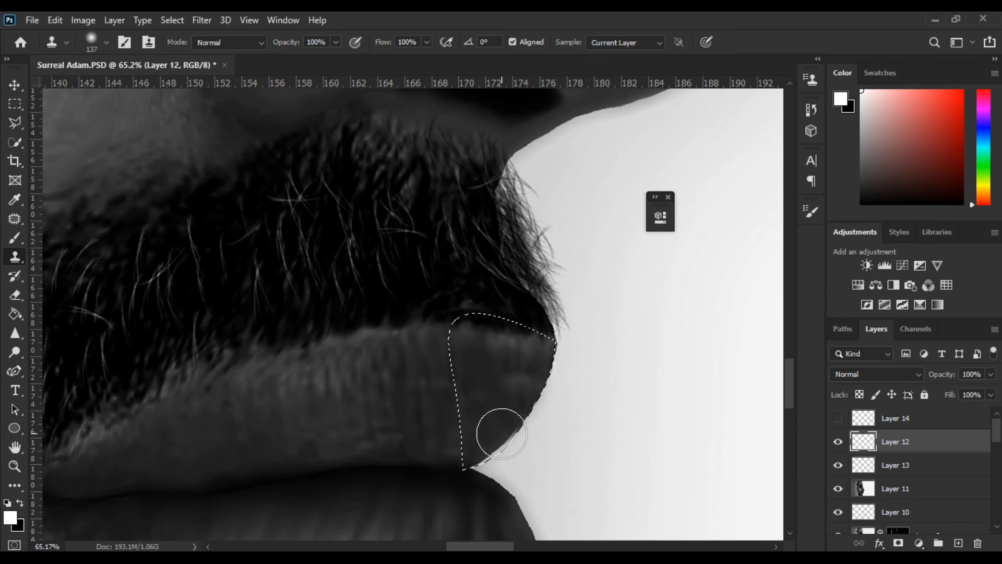
left_click(895, 489)
left_click(863, 441)
left_click_drag(510, 448, 543, 398)
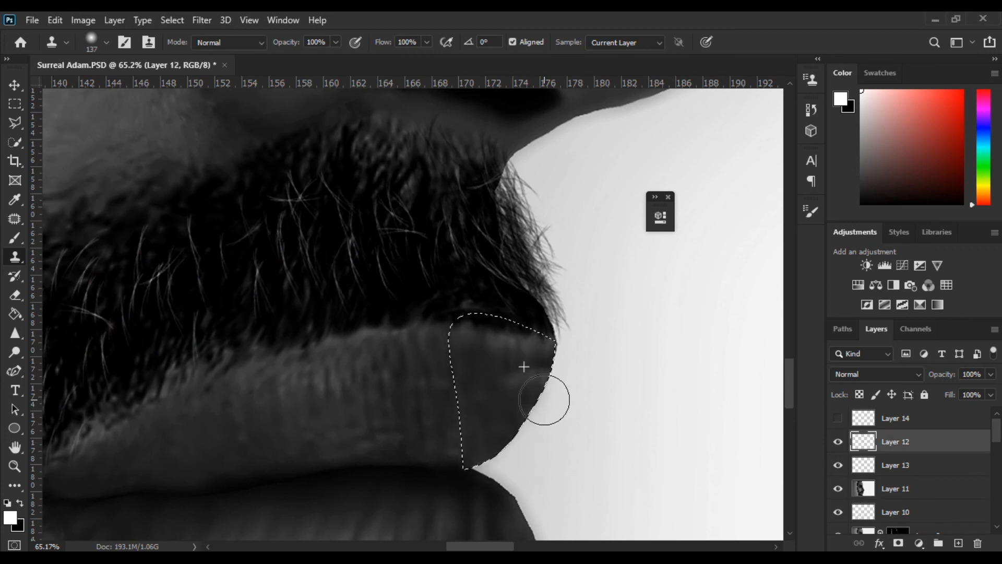
Step: Show and select Layer 14, and brush along the dark sliver at the upper lip's lower front edge
left_click(838, 418)
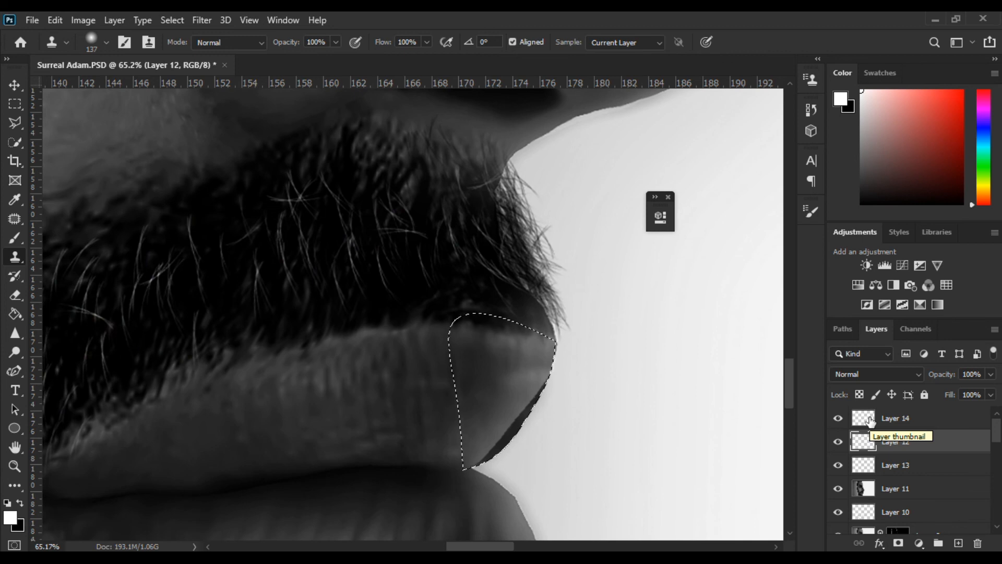
left_click(14, 238)
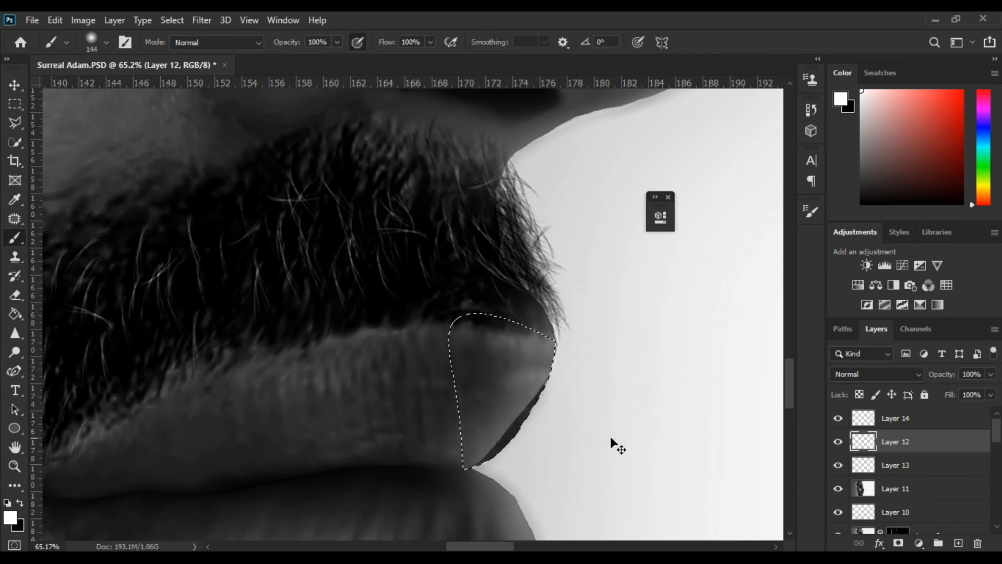
left_click(517, 417, "ctrl")
left_click_drag(525, 396, 474, 460)
Step: Erase the excess of Layer 14 around the lip edge with a soft 153 px eraser, clear the selection and enlarge the eraser to 349 px
left_click(15, 295)
mouse_move(369, 335)
left_mouse_down()
mouse_move(405, 332)
mouse_move(385, 357)
mouse_move(376, 412)
left_mouse_up()
right_click(374, 381, "alt")
scroll(468, 292, "down", 10)
right_click(476, 319, "alt")
key("ctrl+d")
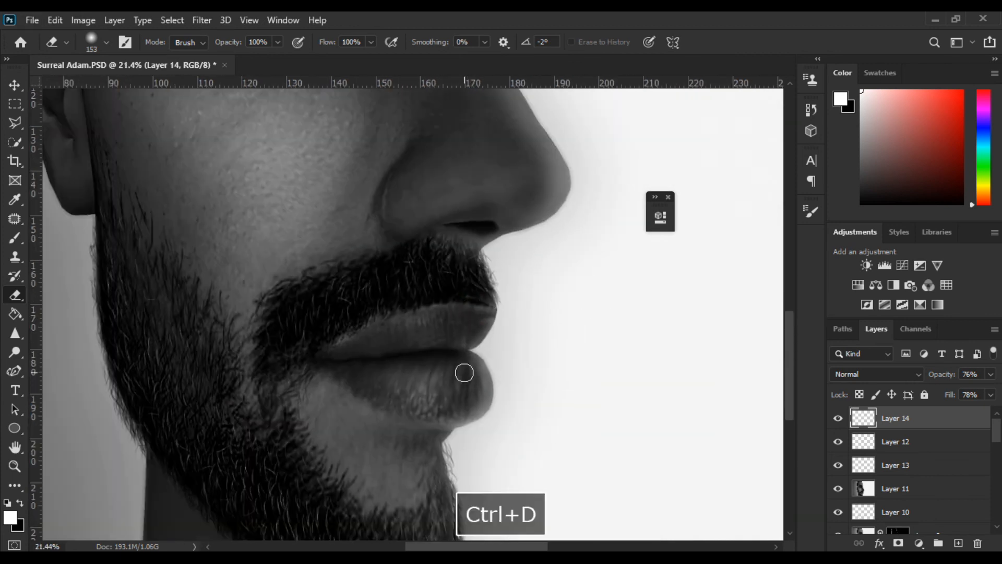
right_click(438, 396, "alt")
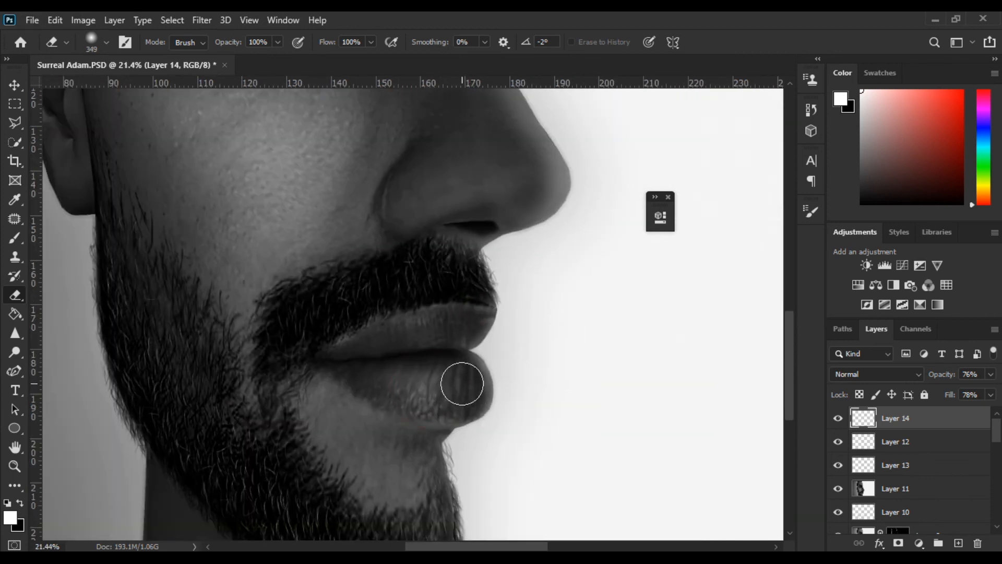
Step: Stamp all visible layers into a new layer above Layer 14 and duplicate that merged layer
key("ctrl+minus")
key("ctrl+minus")
key("ctrl+minus")
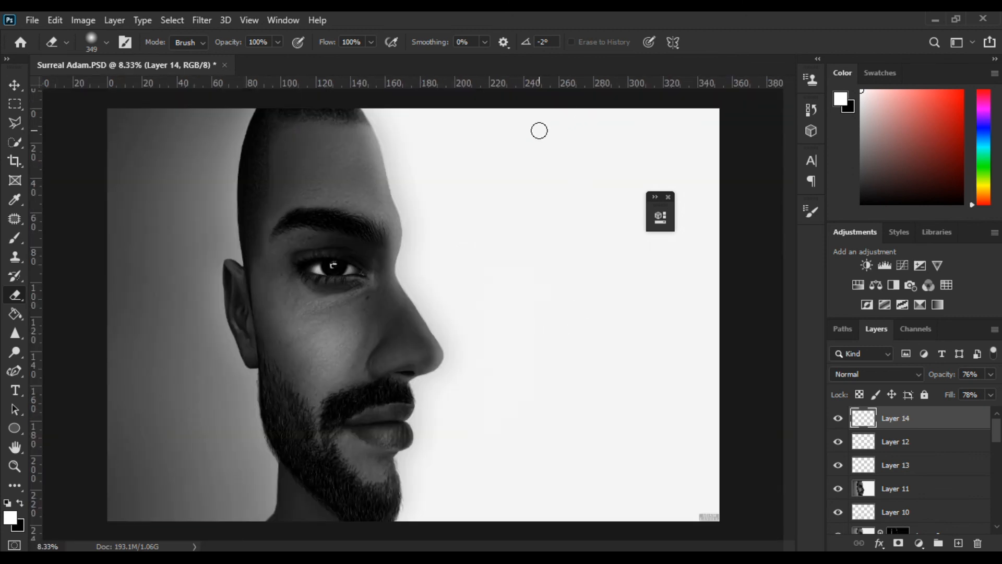
scroll(366, 219, "up", 2)
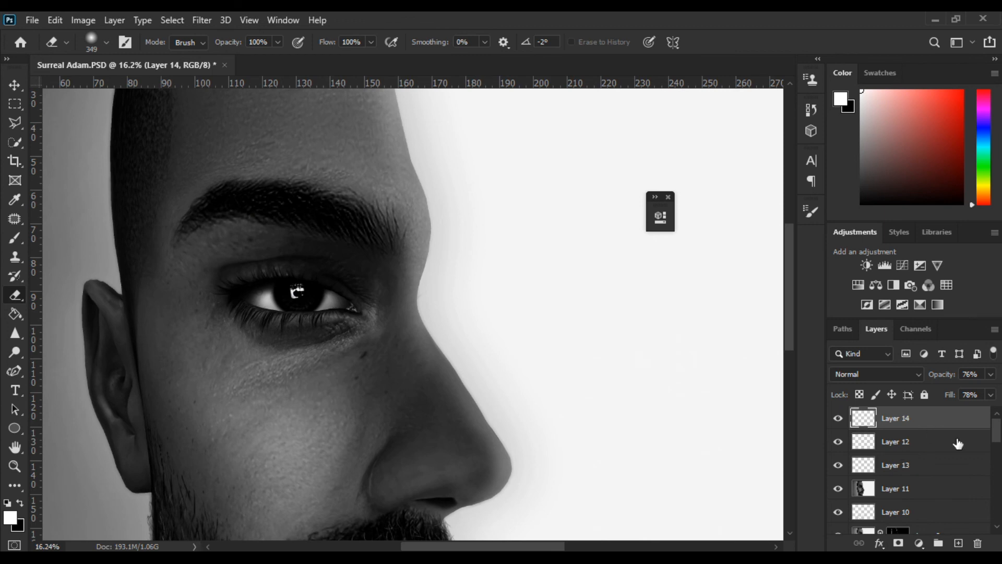
key("ctrl+alt+shift+e")
key("ctrl+j")
Step: Apply a 15 px Field Blur to Layer 15 copy and hide the blurred layer behind a black mask
left_click(202, 21)
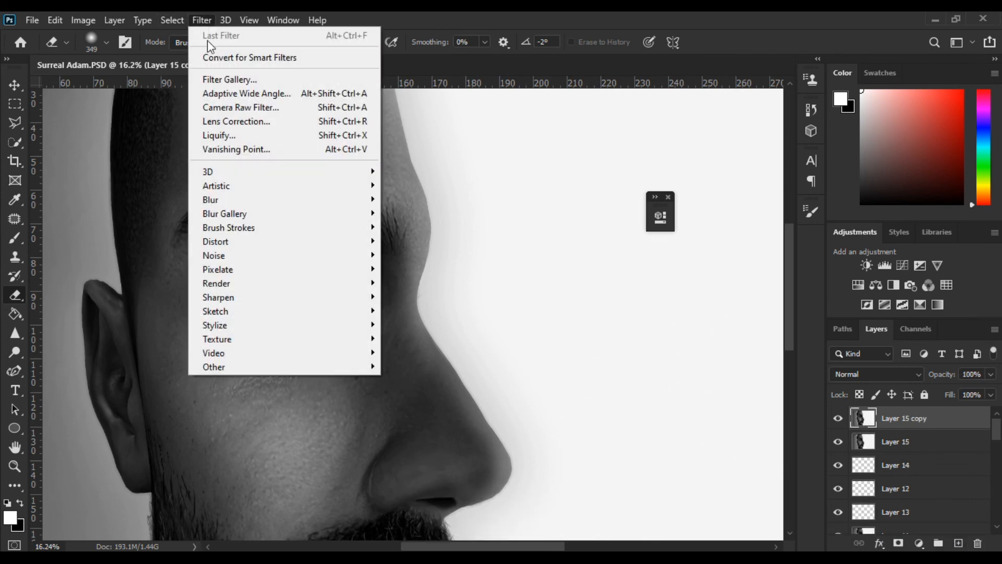
mouse_move(313, 213)
left_click(409, 212)
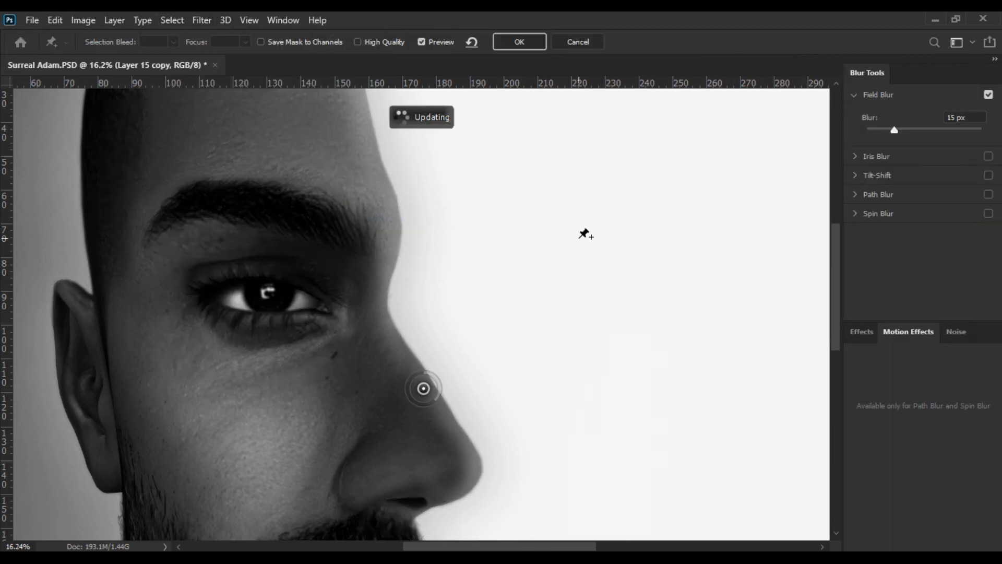
left_click(518, 43)
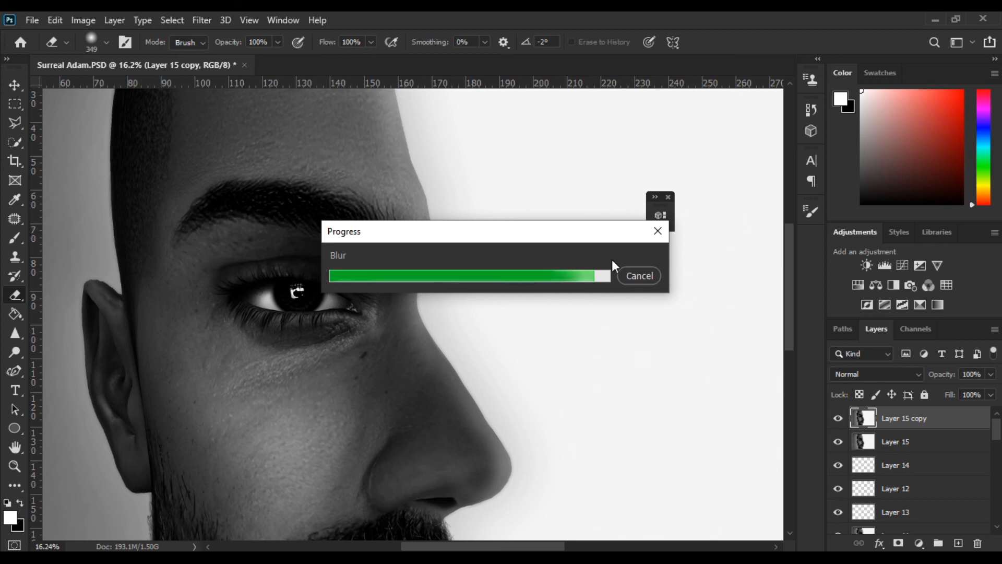
left_click(897, 543)
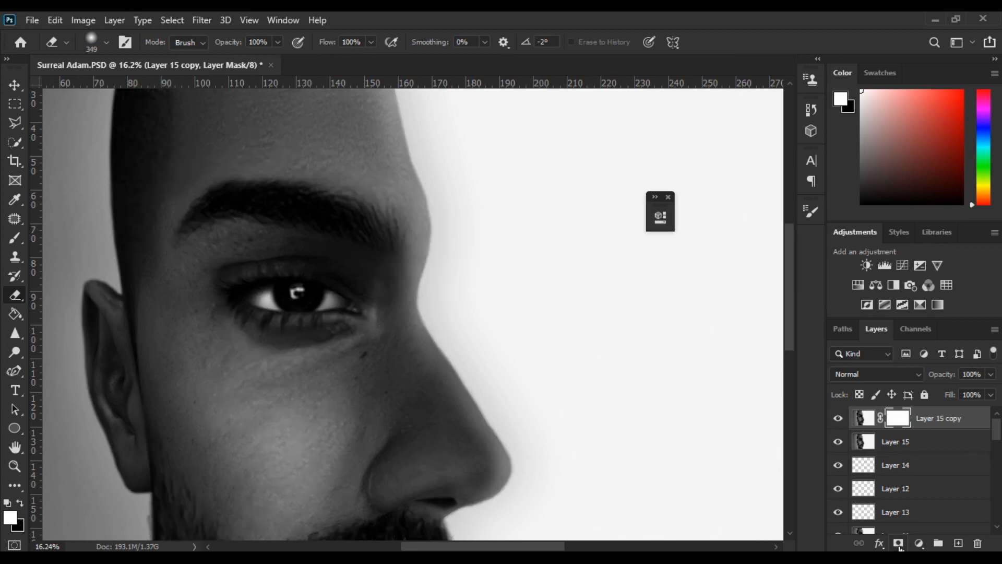
key("ctrl+i")
Step: Paint white on the Layer 15 copy mask along the profile from forehead to chin with a 144 px brush at 25% opacity
left_click_drag(378, 190, 359, 322)
key("b")
left_click(272, 42)
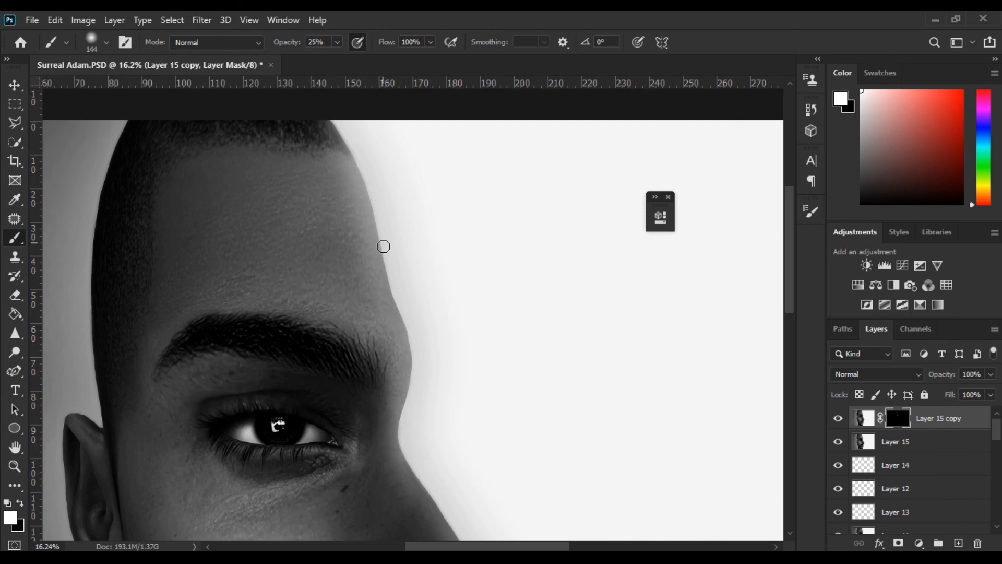
left_click_drag(429, 498, 368, 311)
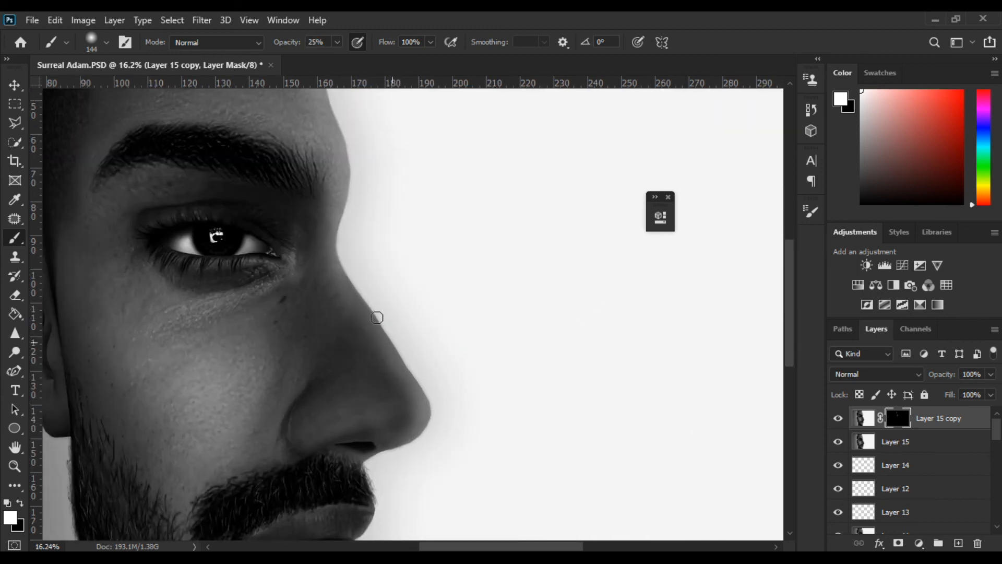
left_click_drag(376, 410, 369, 290)
left_click_drag(366, 399, 362, 333)
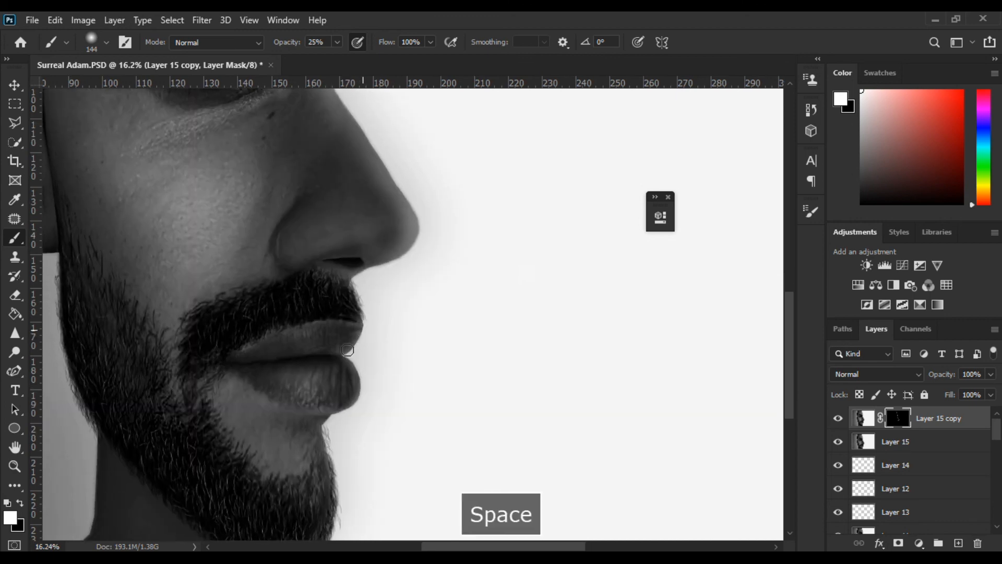
scroll(324, 416, "down", 3)
mouse_move(317, 436)
left_mouse_down()
mouse_move(327, 414)
mouse_move(334, 432)
left_mouse_up()
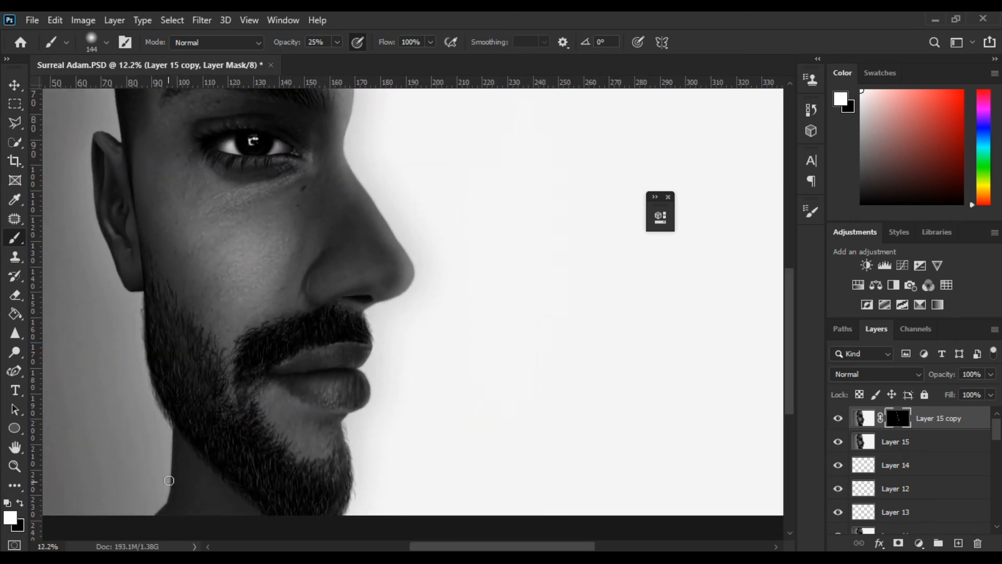
Step: Paint white on the Layer 15 copy mask along the ear's outer edge with the brush at 60% opacity
left_click_drag(103, 131, 142, 169)
scroll(139, 169, "up", 10)
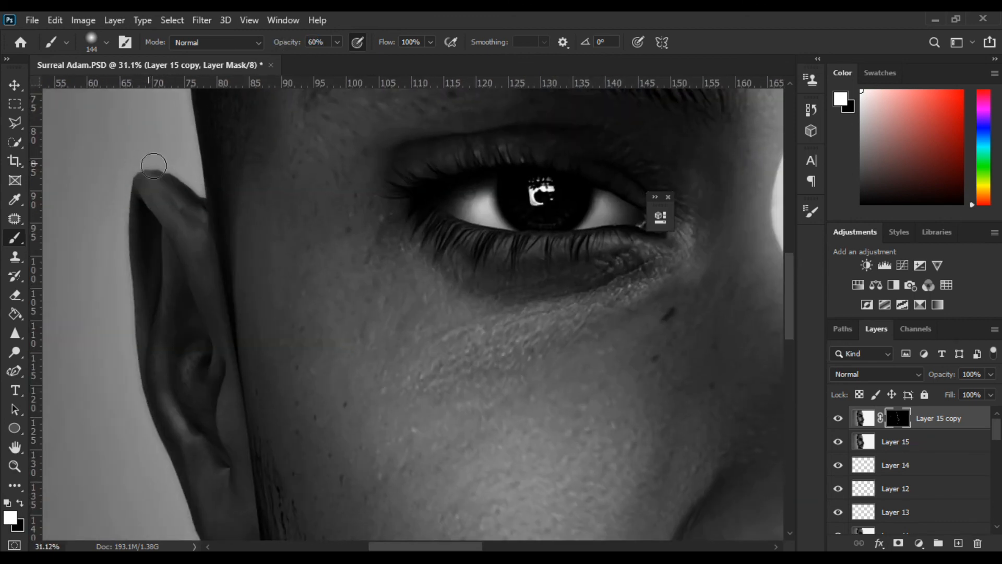
scroll(147, 163, "down", 15)
scroll(484, 371, "up", 6)
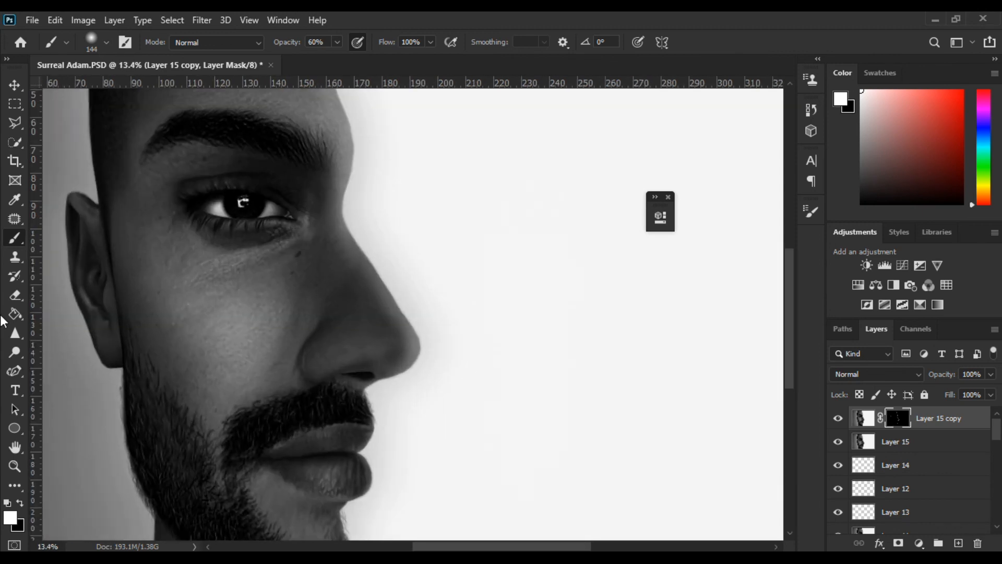
Step: Paint black on the Layer 15 copy mask along the nose edge with a 297 px brush at 17% opacity
left_click(19, 503)
left_click_drag(264, 43, 258, 43)
scroll(416, 315, "up", 6)
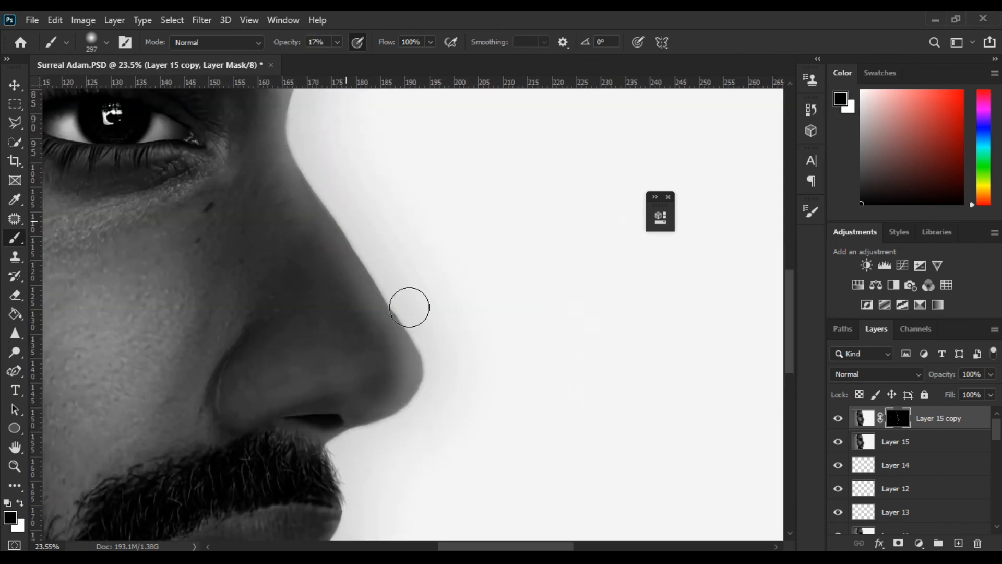
scroll(464, 412, "down", 8)
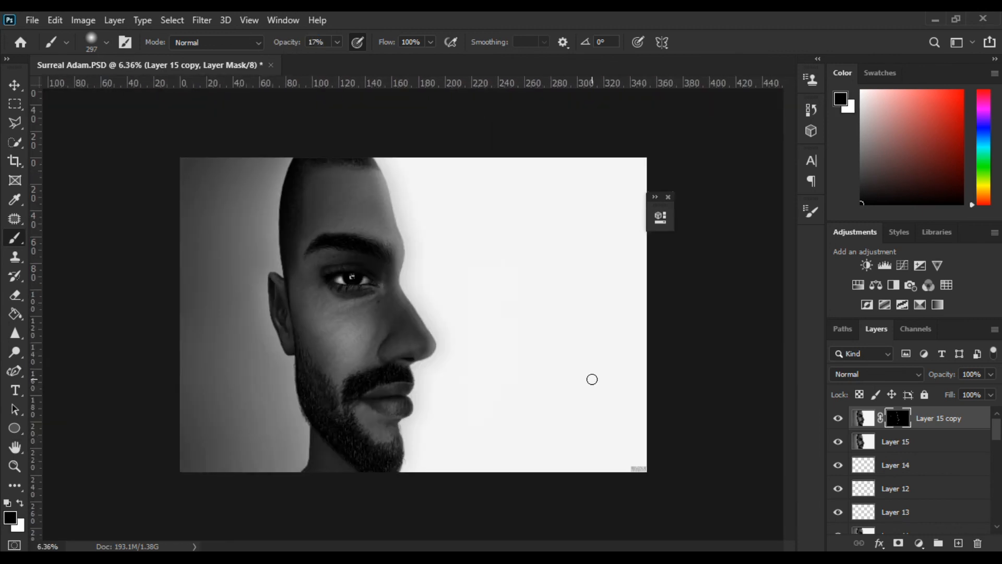
Step: Stamp all visible layers into a new layer above Layer 15 copy and save the document
left_click(974, 421)
key("ctrl+alt+shift+e")
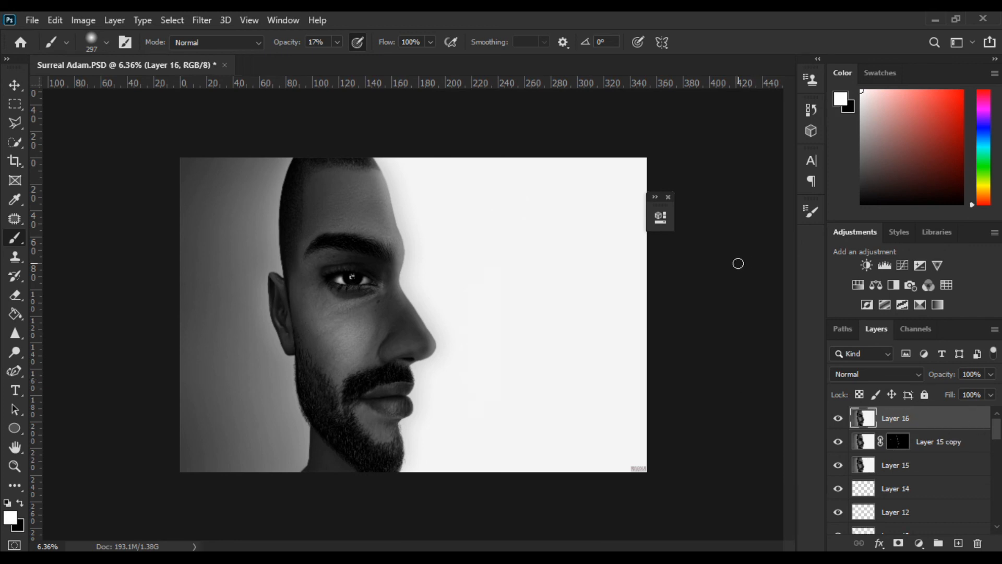
key("ctrl+alt+i")
key("Escape")
left_click(32, 20)
left_click(42, 183)
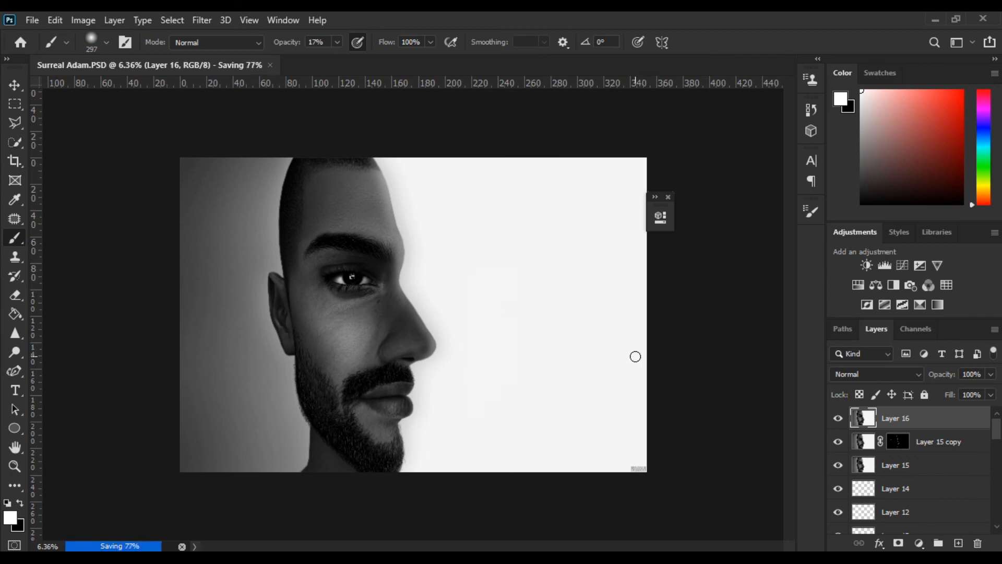
Step: Clone skin along the crease of the nostril wing on Layer 16 with a 62 px stamp and save the document
scroll(364, 355, "up", 10)
left_click(15, 256)
left_click_drag(497, 316, 469, 318)
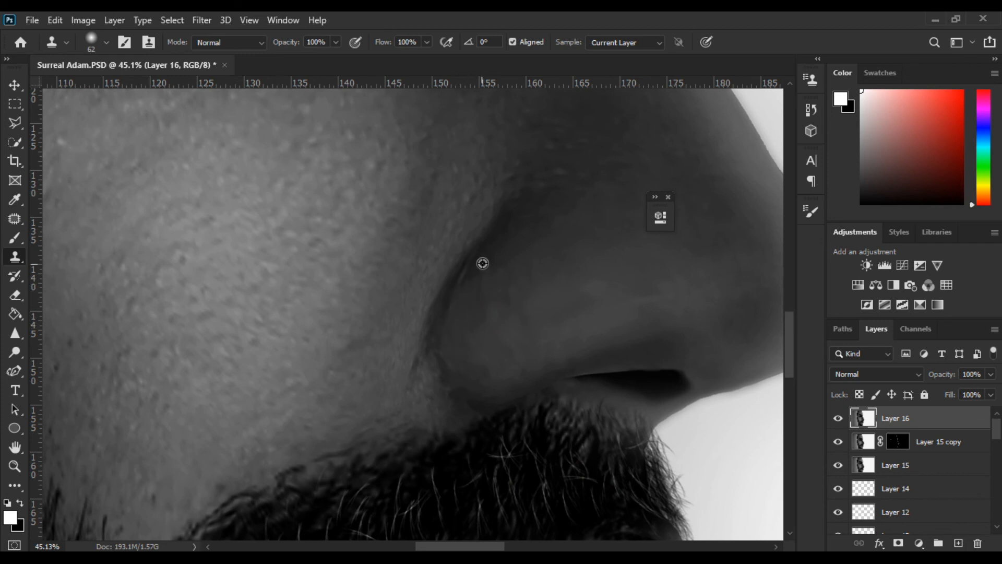
scroll(474, 358, "down", 10)
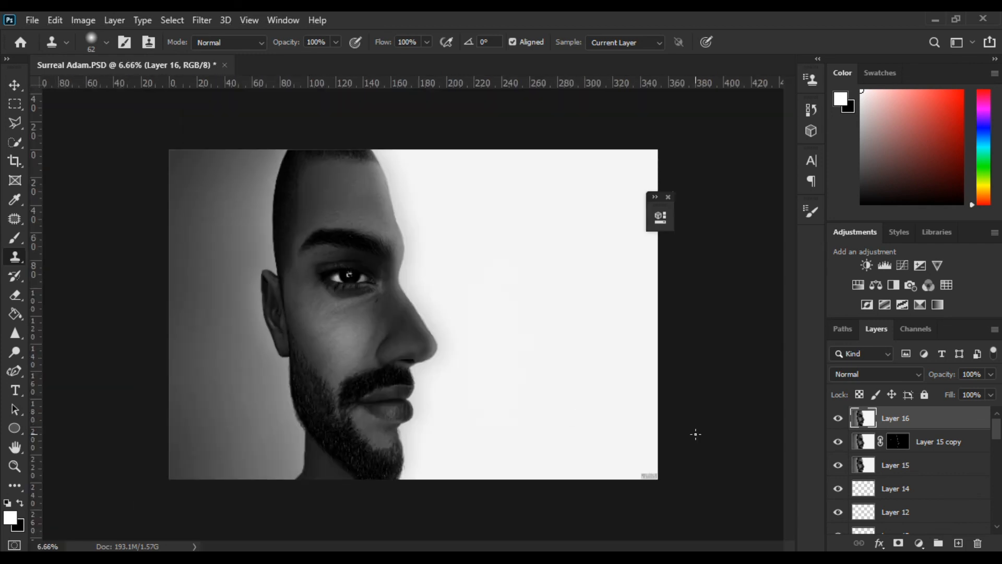
left_click(31, 21)
left_click(88, 182)
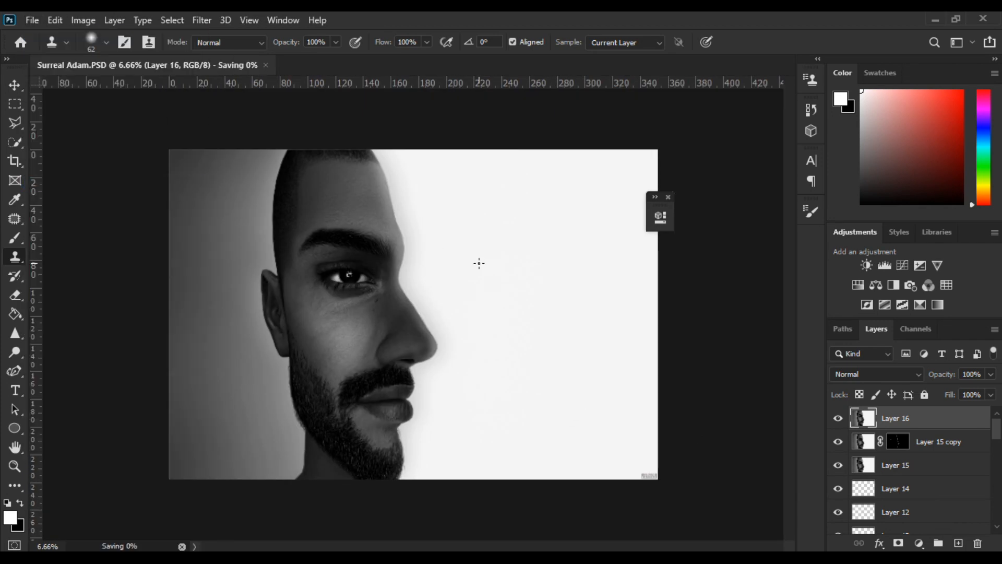